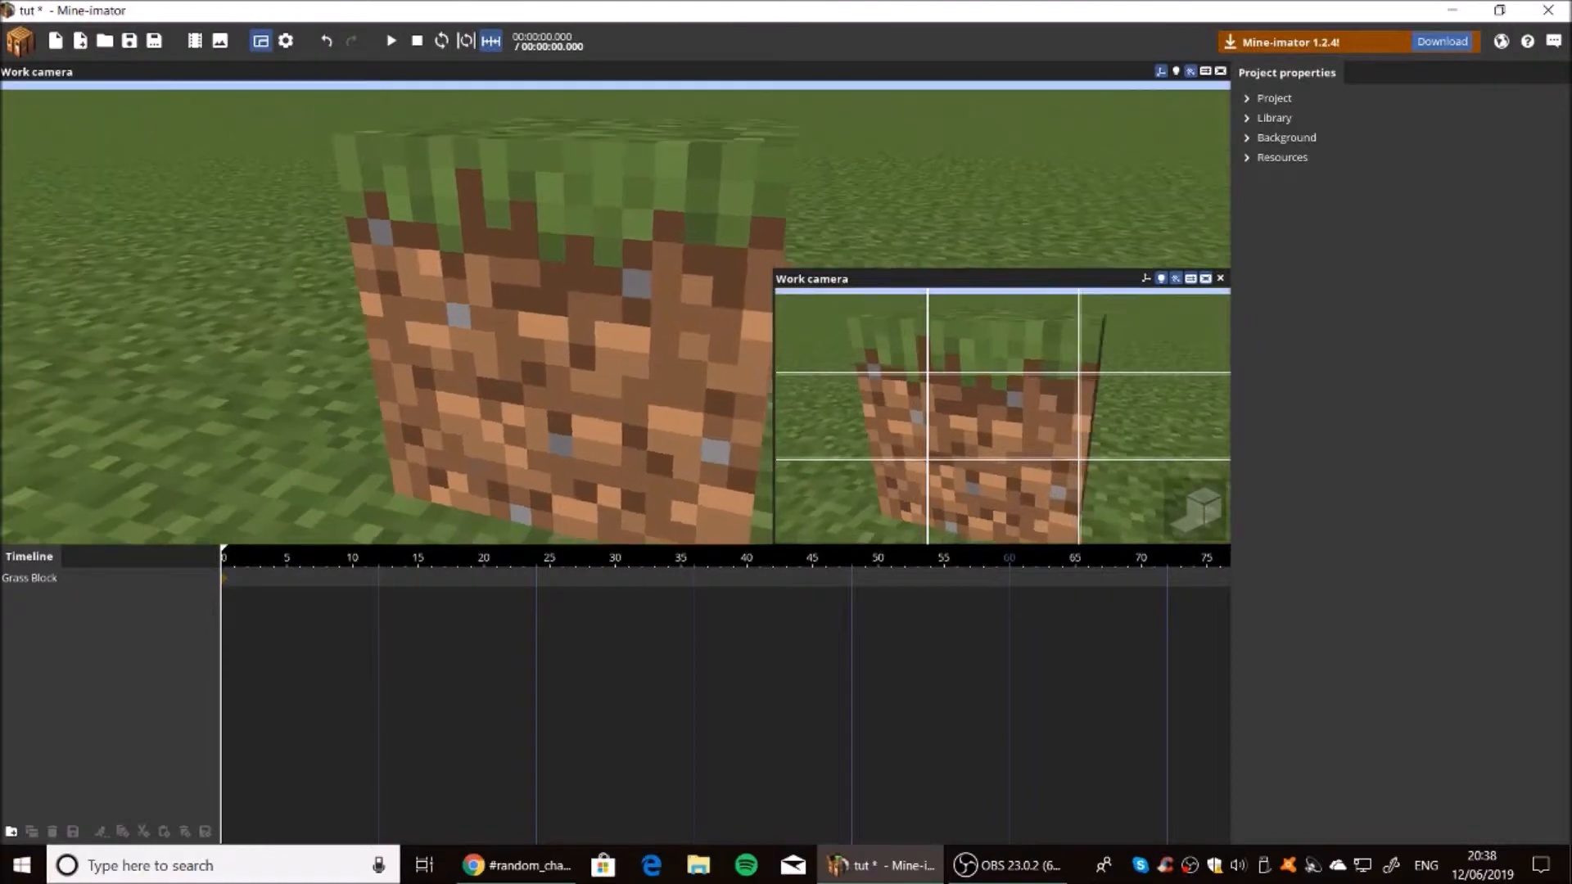
Inspect the grass block in the scene from several angles.
key("d")
mouse_move(524, 219)
right_mouse_down()
mouse_move(491, 215)
mouse_move(491, 193)
right_mouse_up()
key("s")
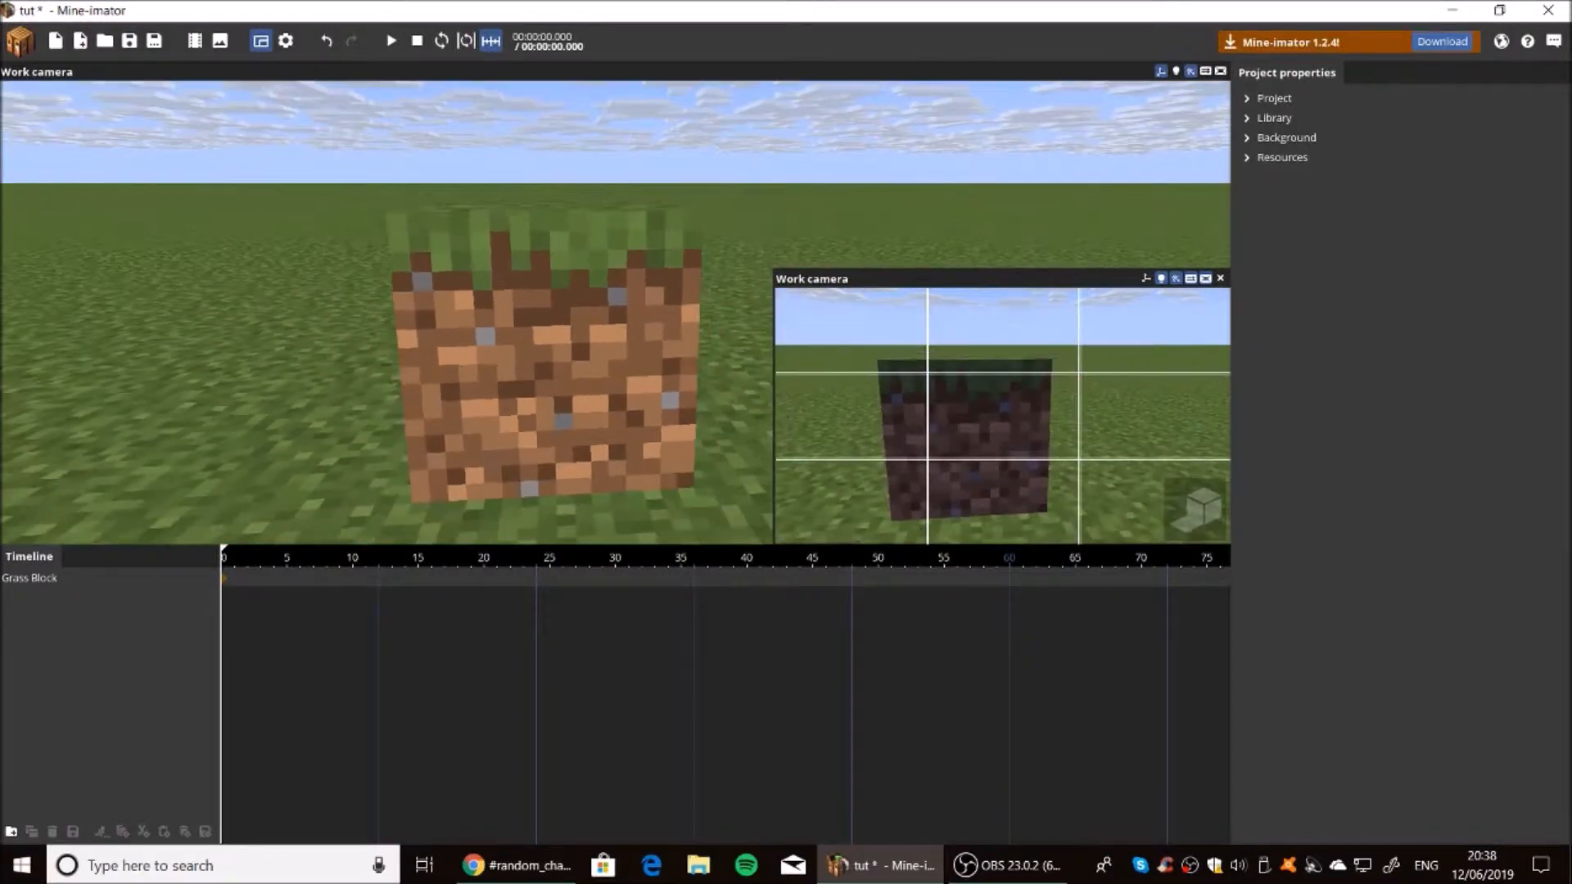
left_click(529, 243)
mouse_move(525, 233)
left_mouse_down()
mouse_move(506, 255)
mouse_move(518, 247)
left_mouse_up()
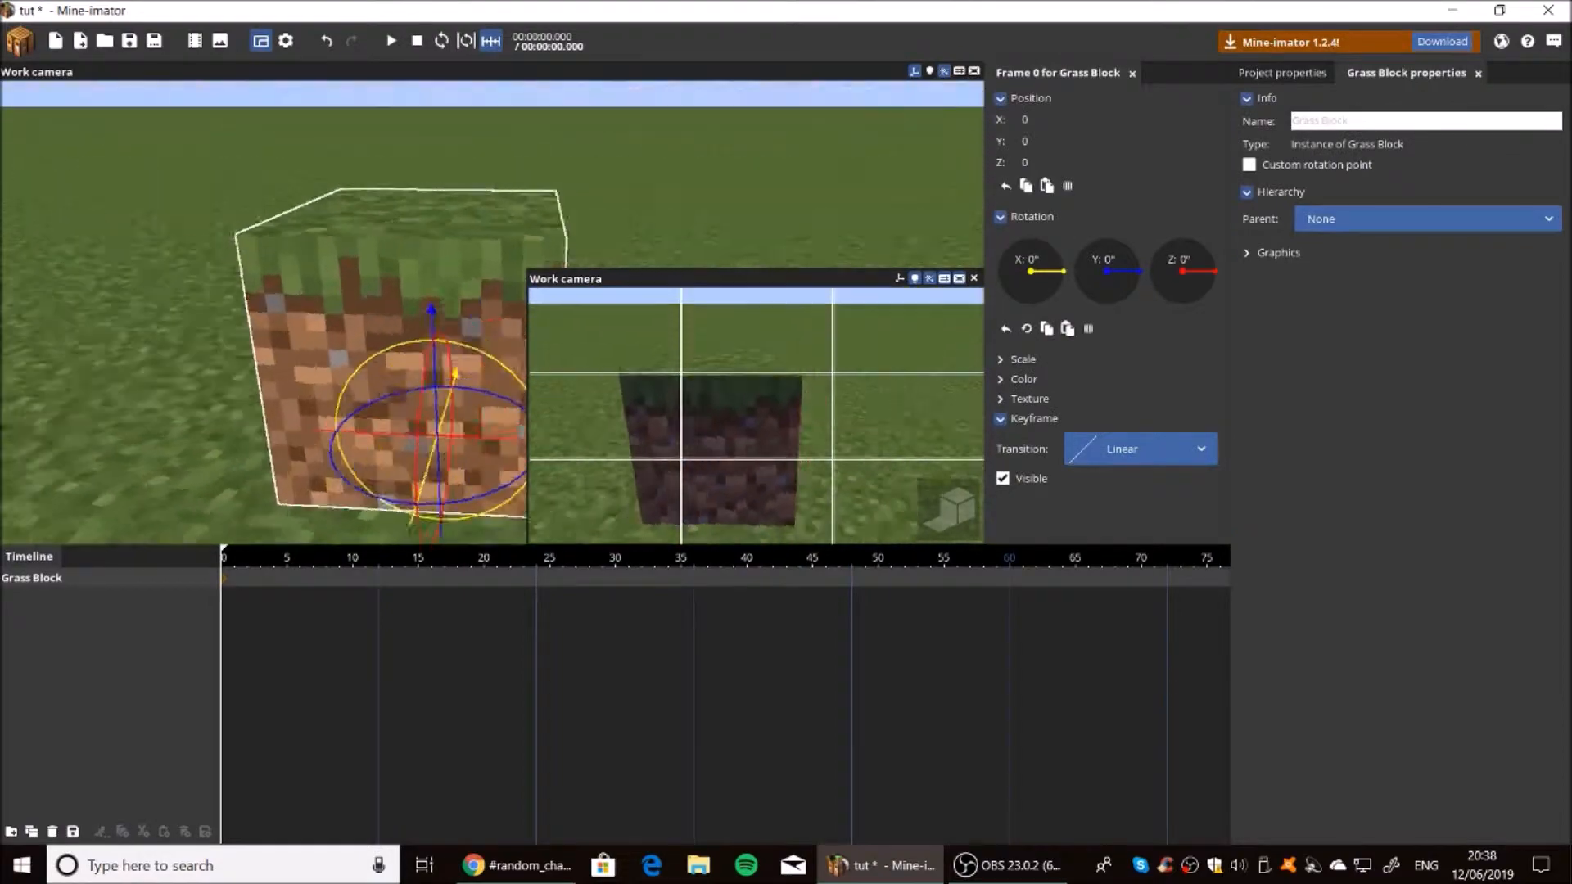
right_click_drag(491, 229, 479, 221)
left_click_drag(468, 235, 541, 377)
right_click_drag(498, 218, 524, 163)
left_click(498, 218)
left_click(504, 194)
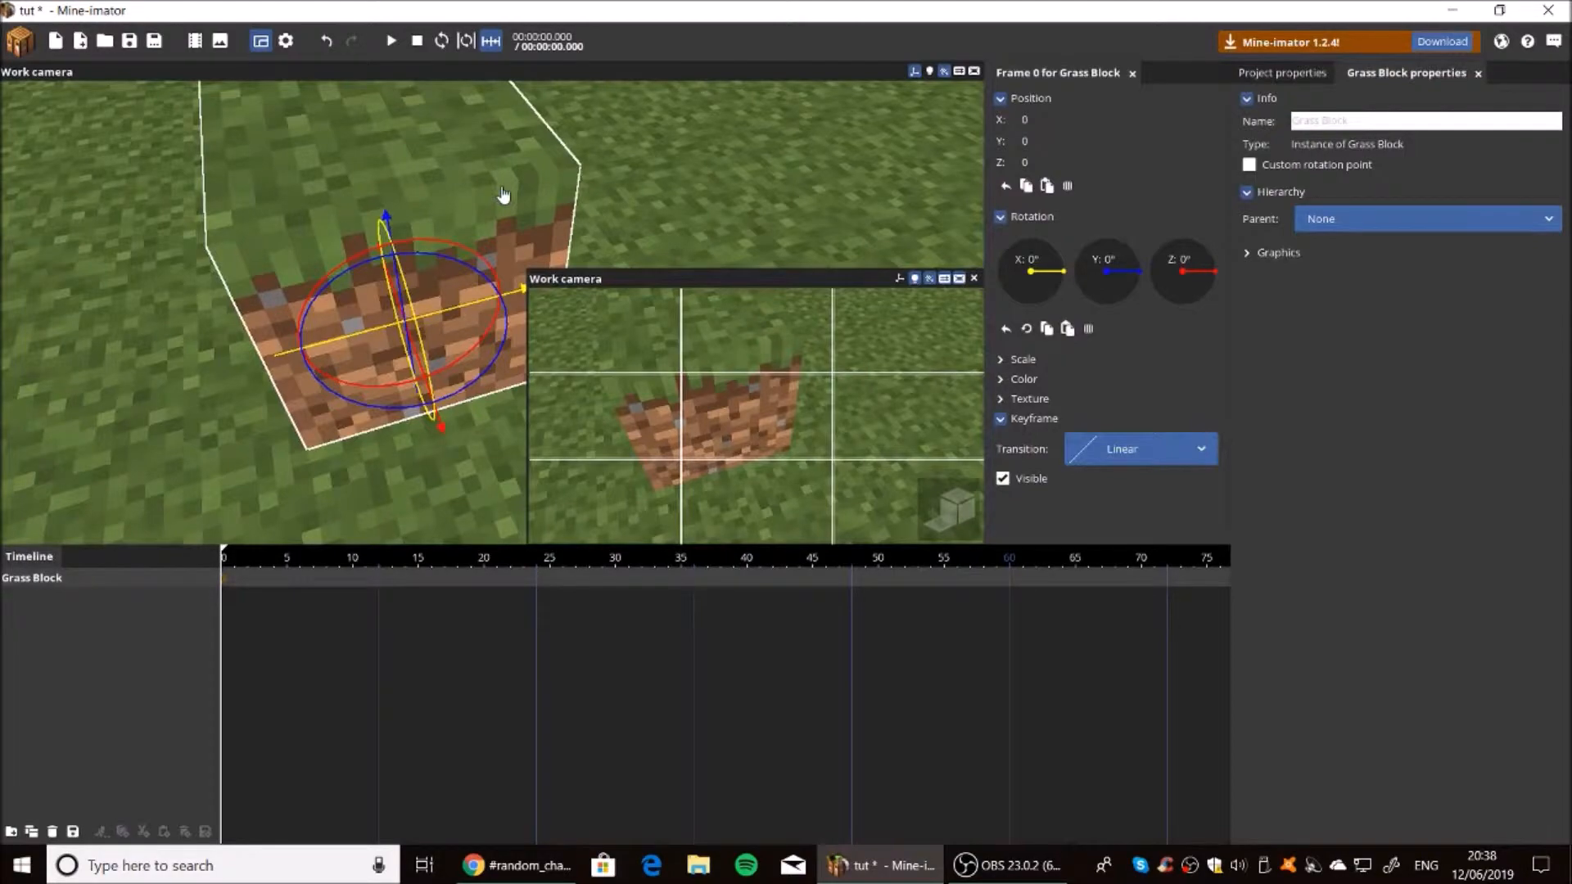
left_click_drag(504, 194, 544, 186)
scroll(499, 190, "down", 4)
left_click(495, 187)
left_click(546, 184)
left_click(555, 228)
left_click(681, 203)
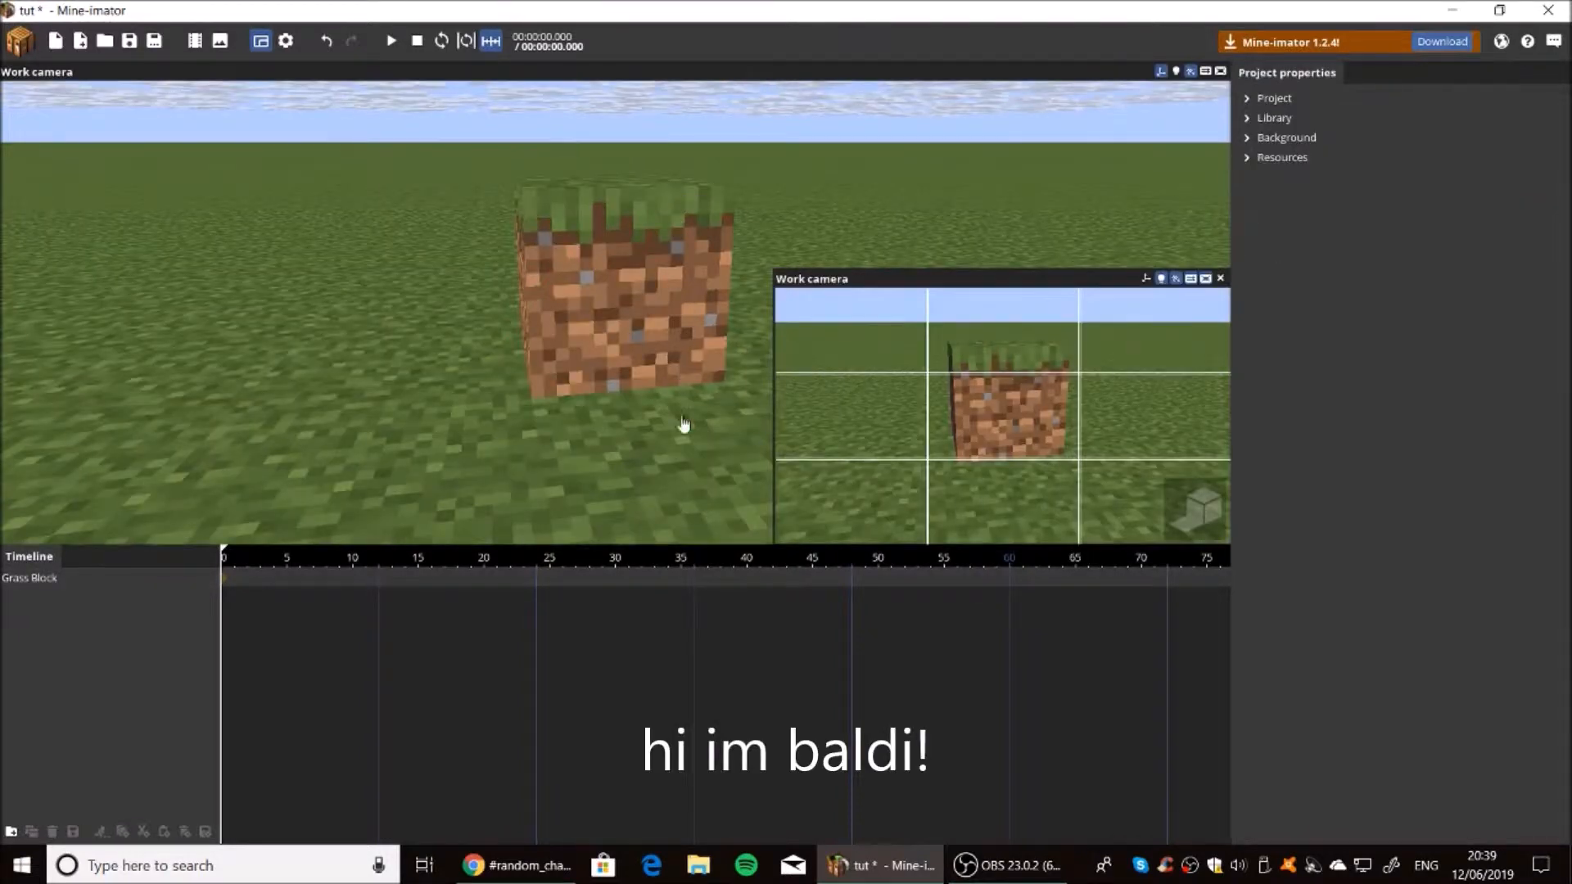
Set the image to view for the Minecraft resource pack to Block sheet in the project's resources.
left_click(1282, 158)
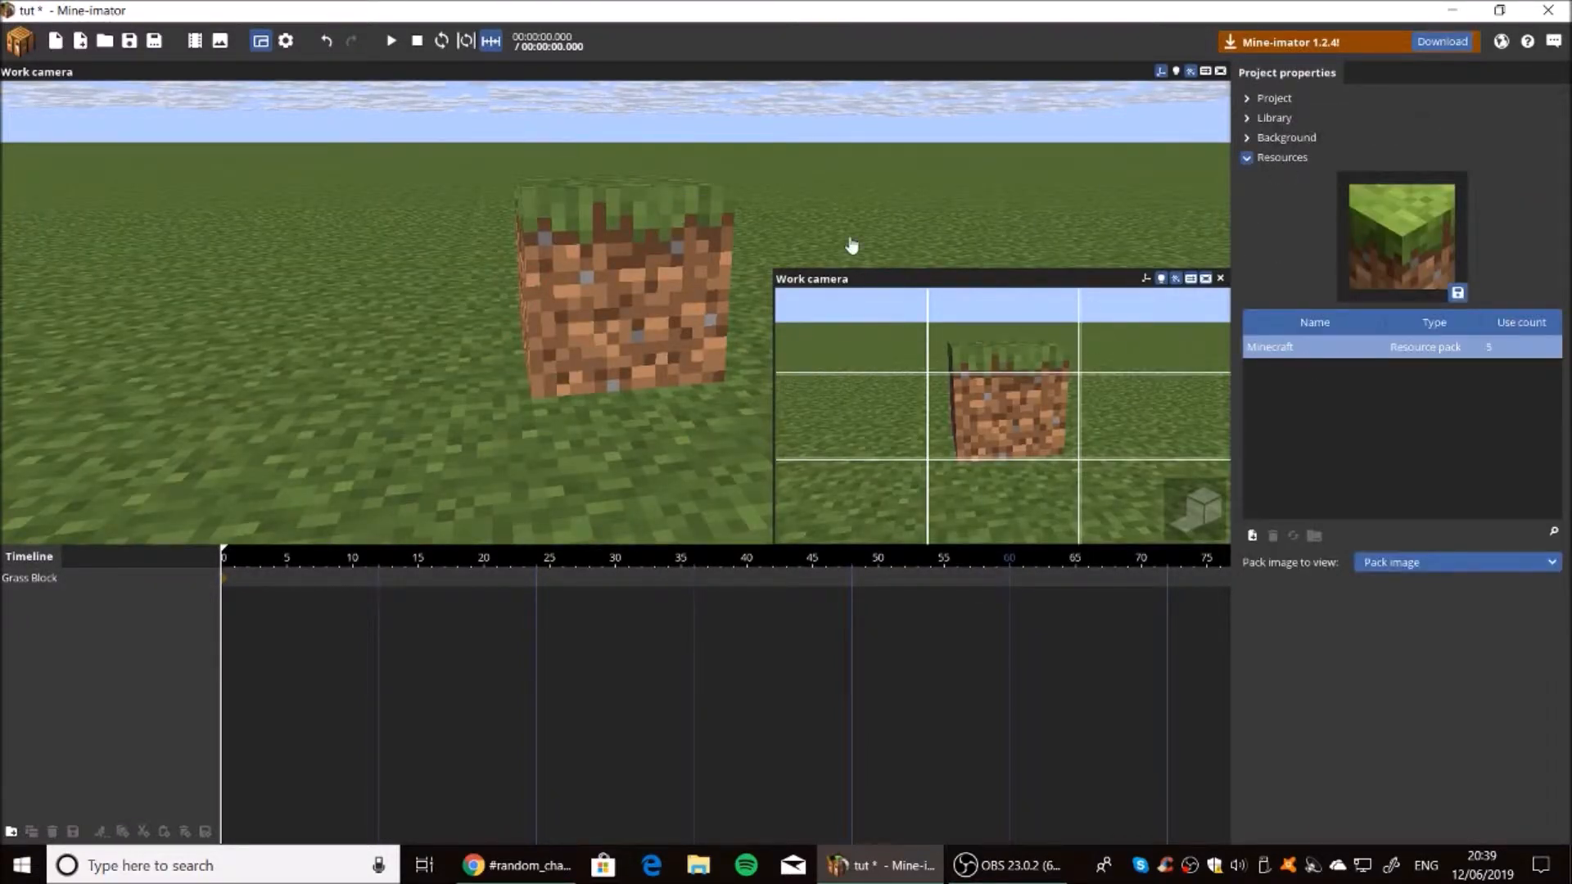
left_click(650, 242)
left_click(603, 218)
left_click(684, 199)
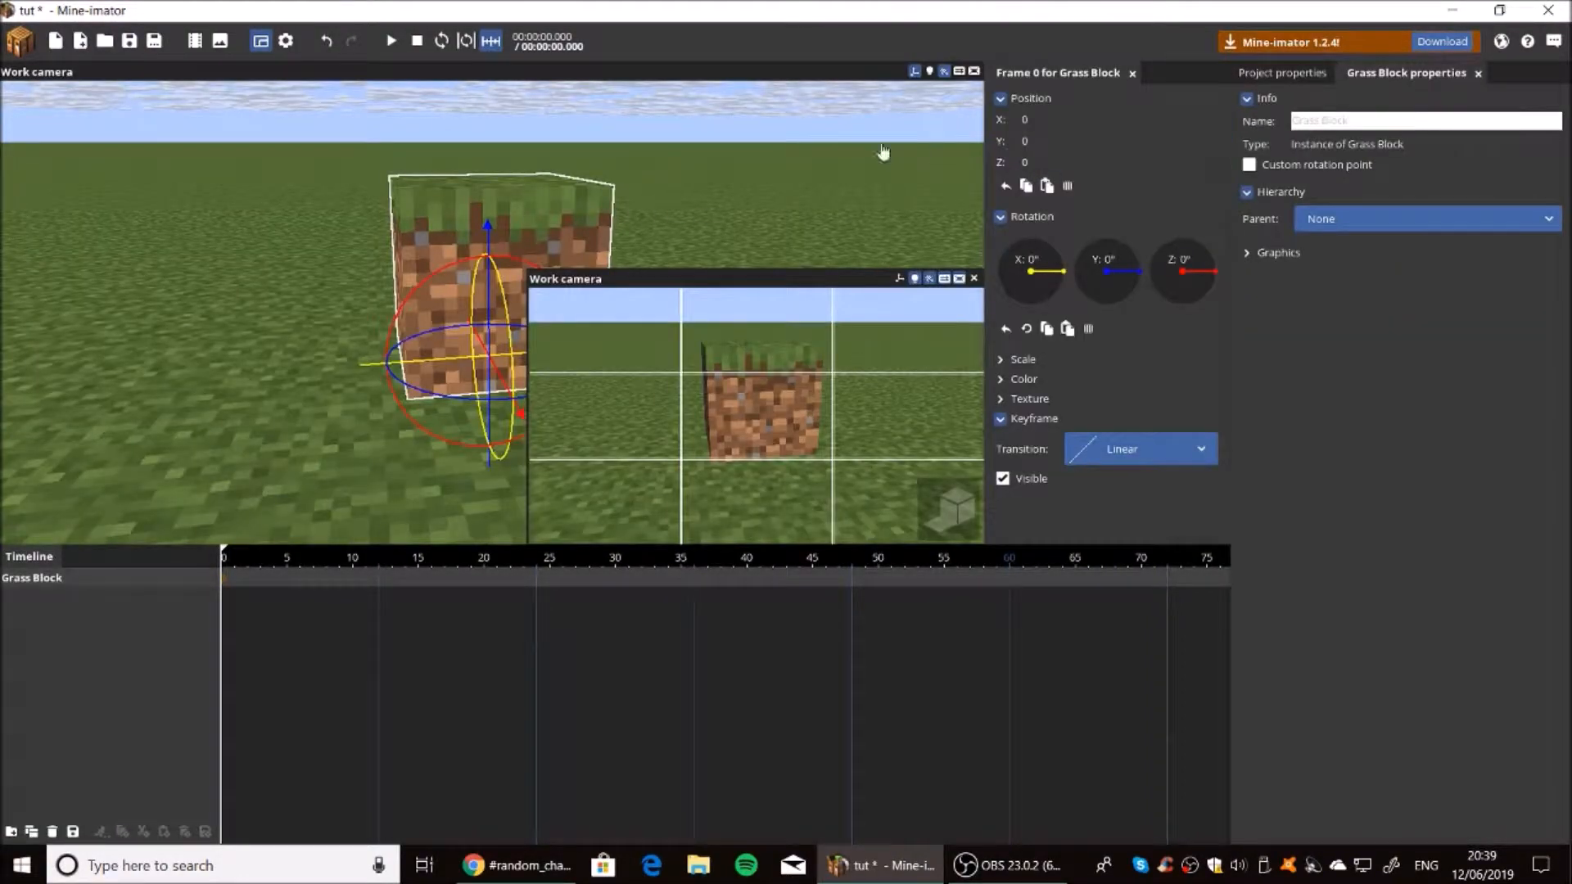
left_click(740, 169)
left_click(1291, 162)
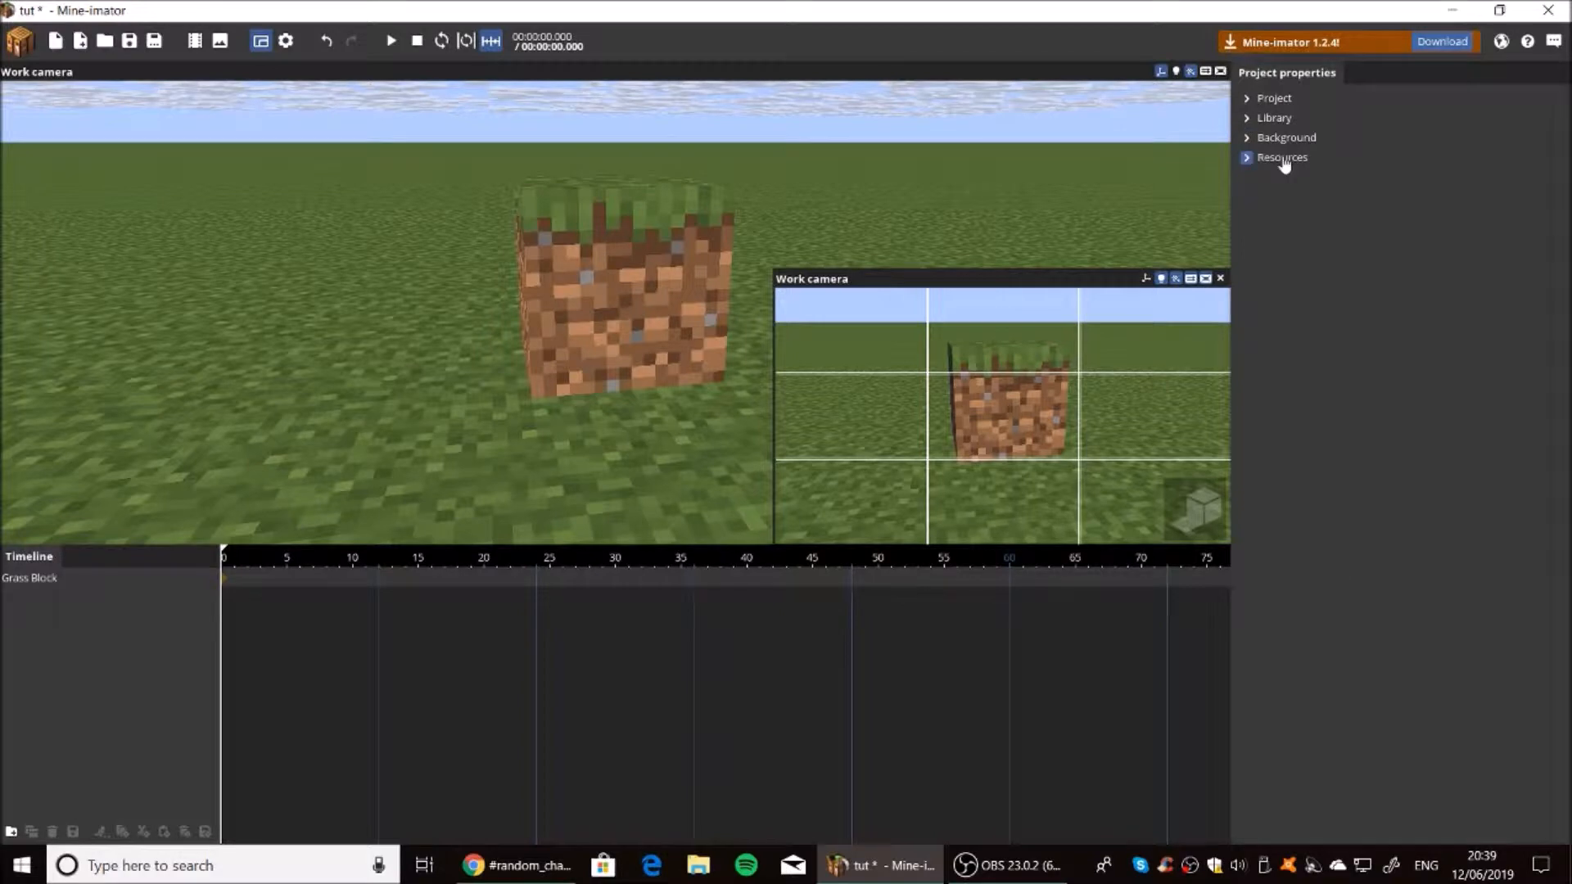
left_click(1289, 164)
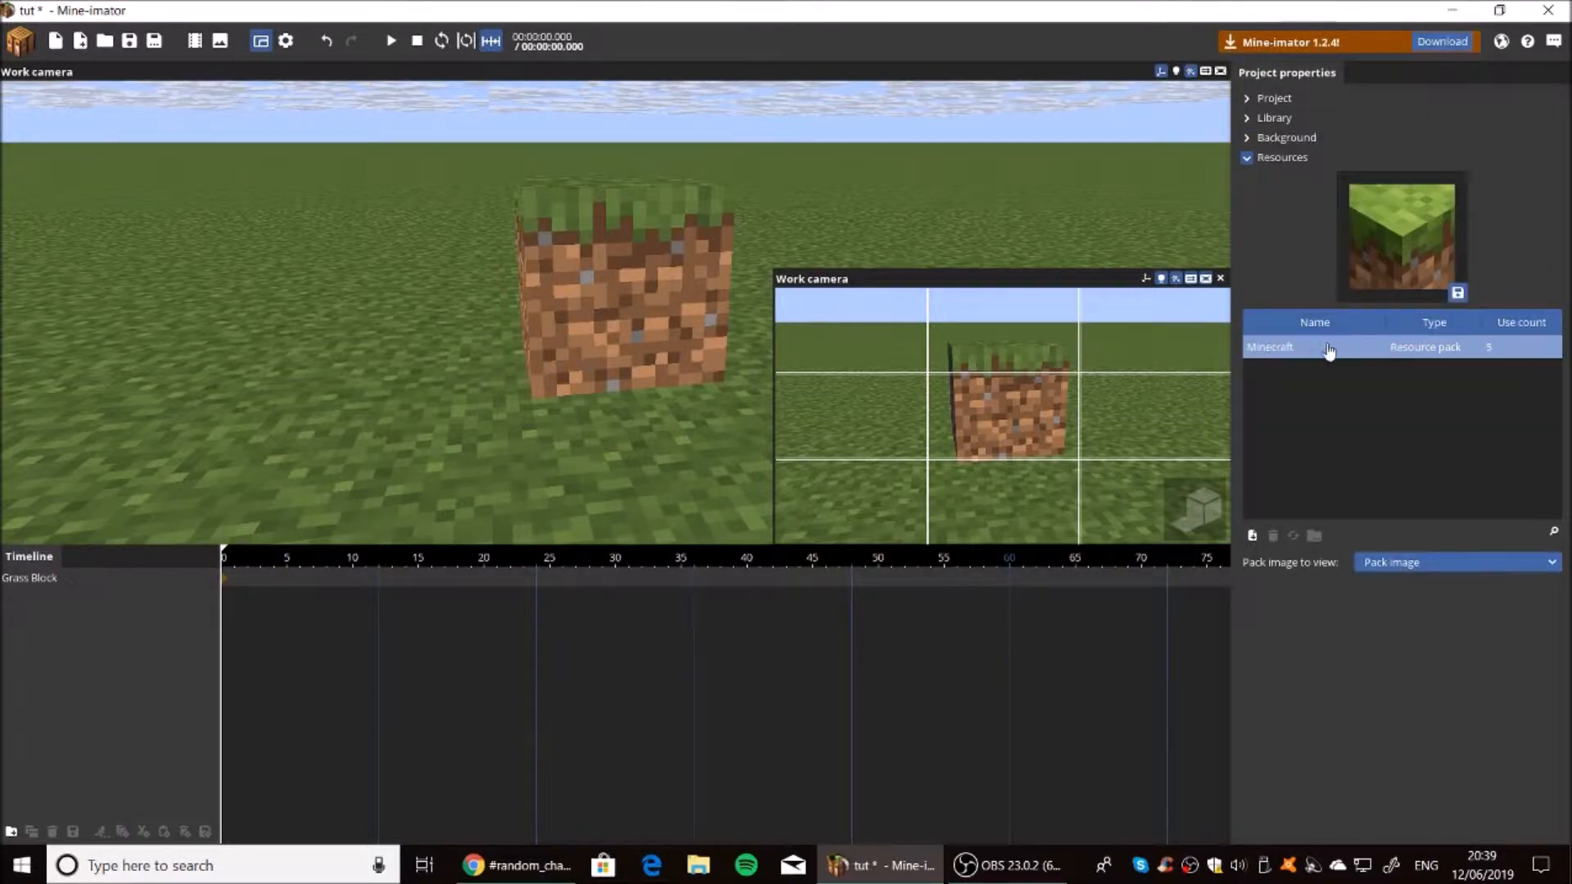
left_click(1450, 571)
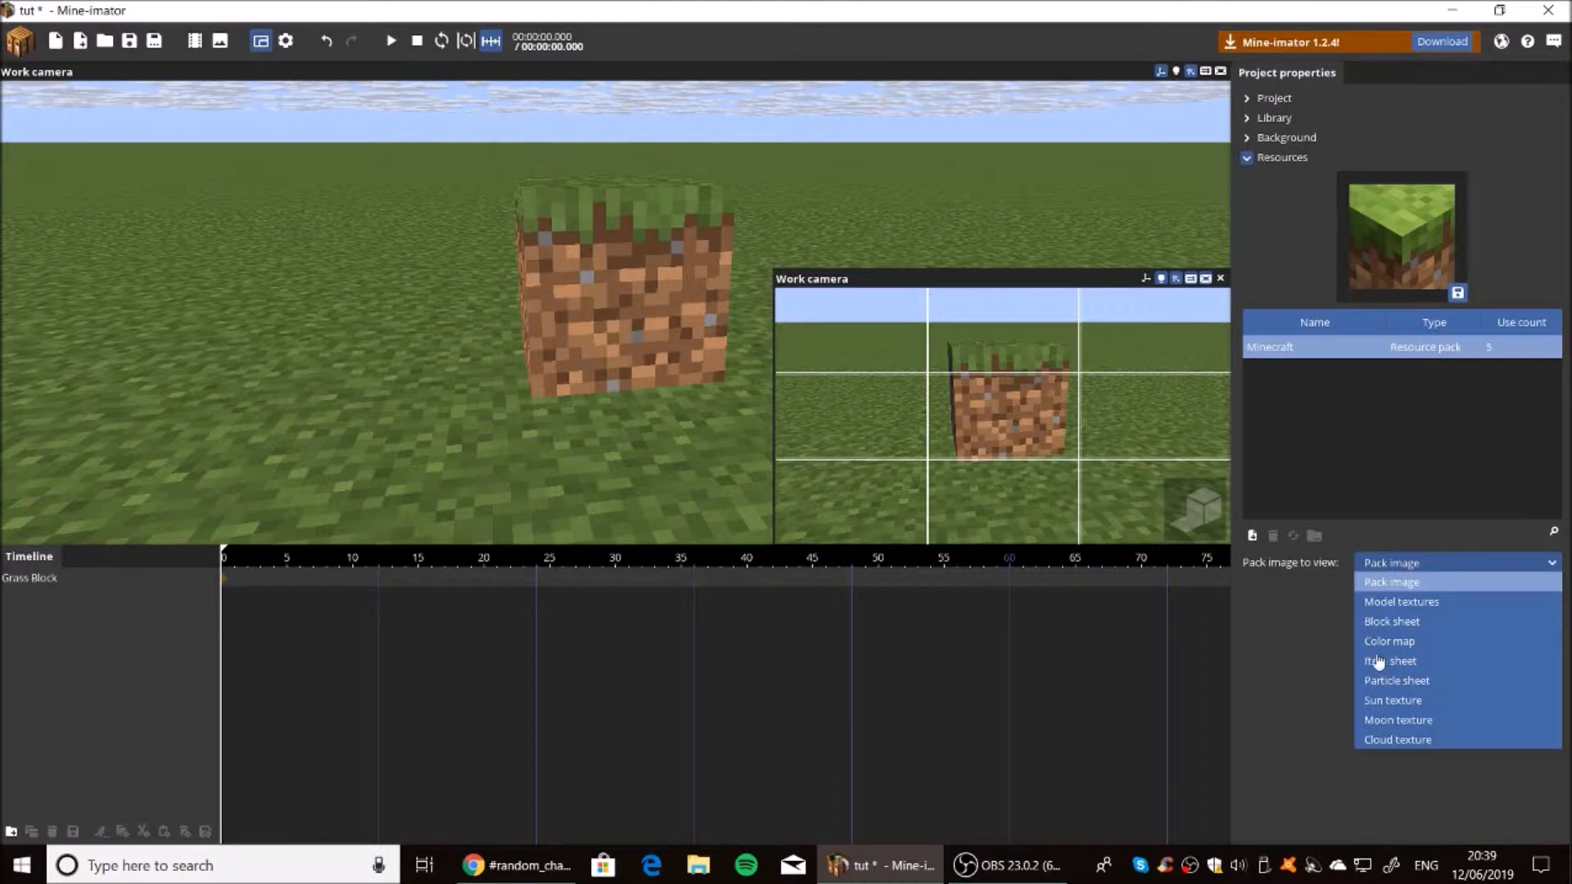
left_click(1409, 624)
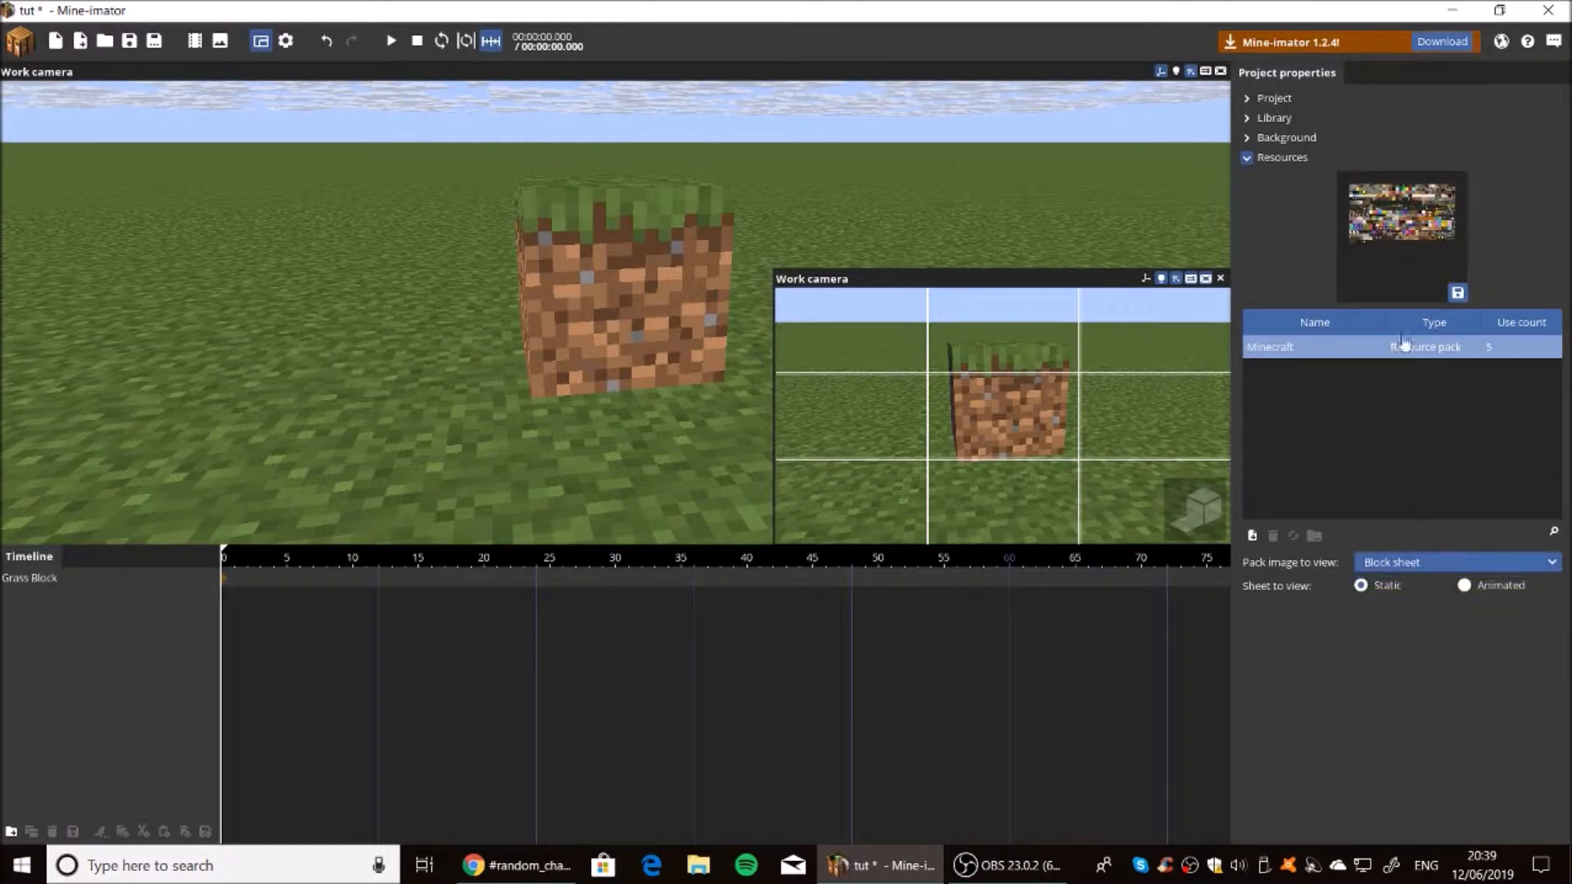
Examine the grass block's side texture closely in the block sheet preview.
scroll(1392, 246, "up", 5)
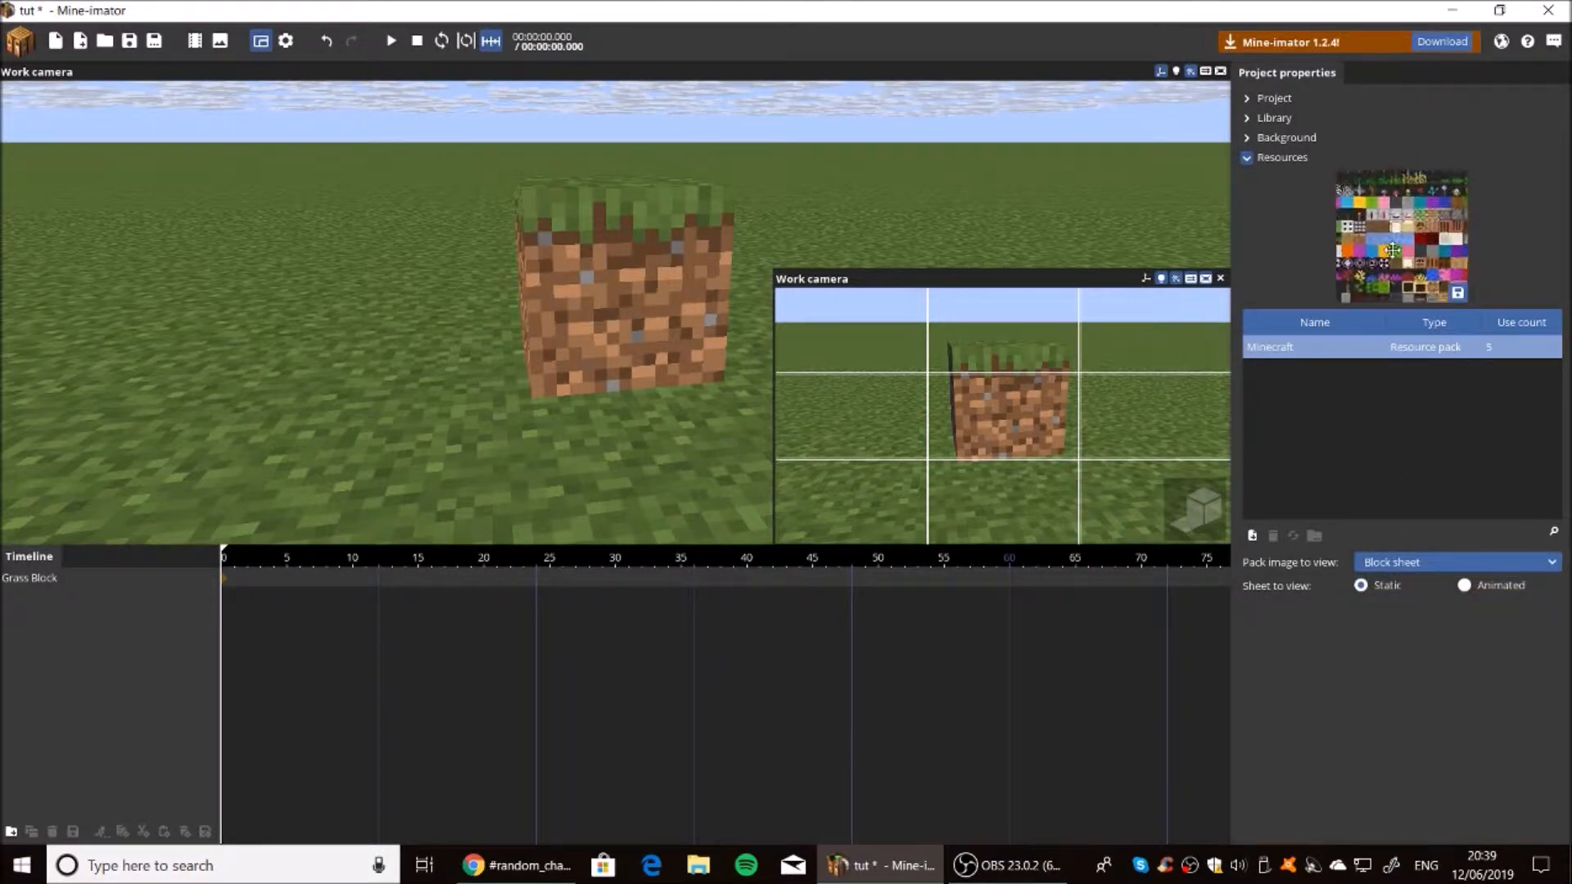
scroll(1392, 254, "up", 1)
left_click_drag(1393, 254, 1343, 202)
mouse_move(1451, 235)
left_mouse_down()
mouse_move(1477, 215)
mouse_move(1453, 238)
left_mouse_up()
scroll(1451, 238, "down", 6)
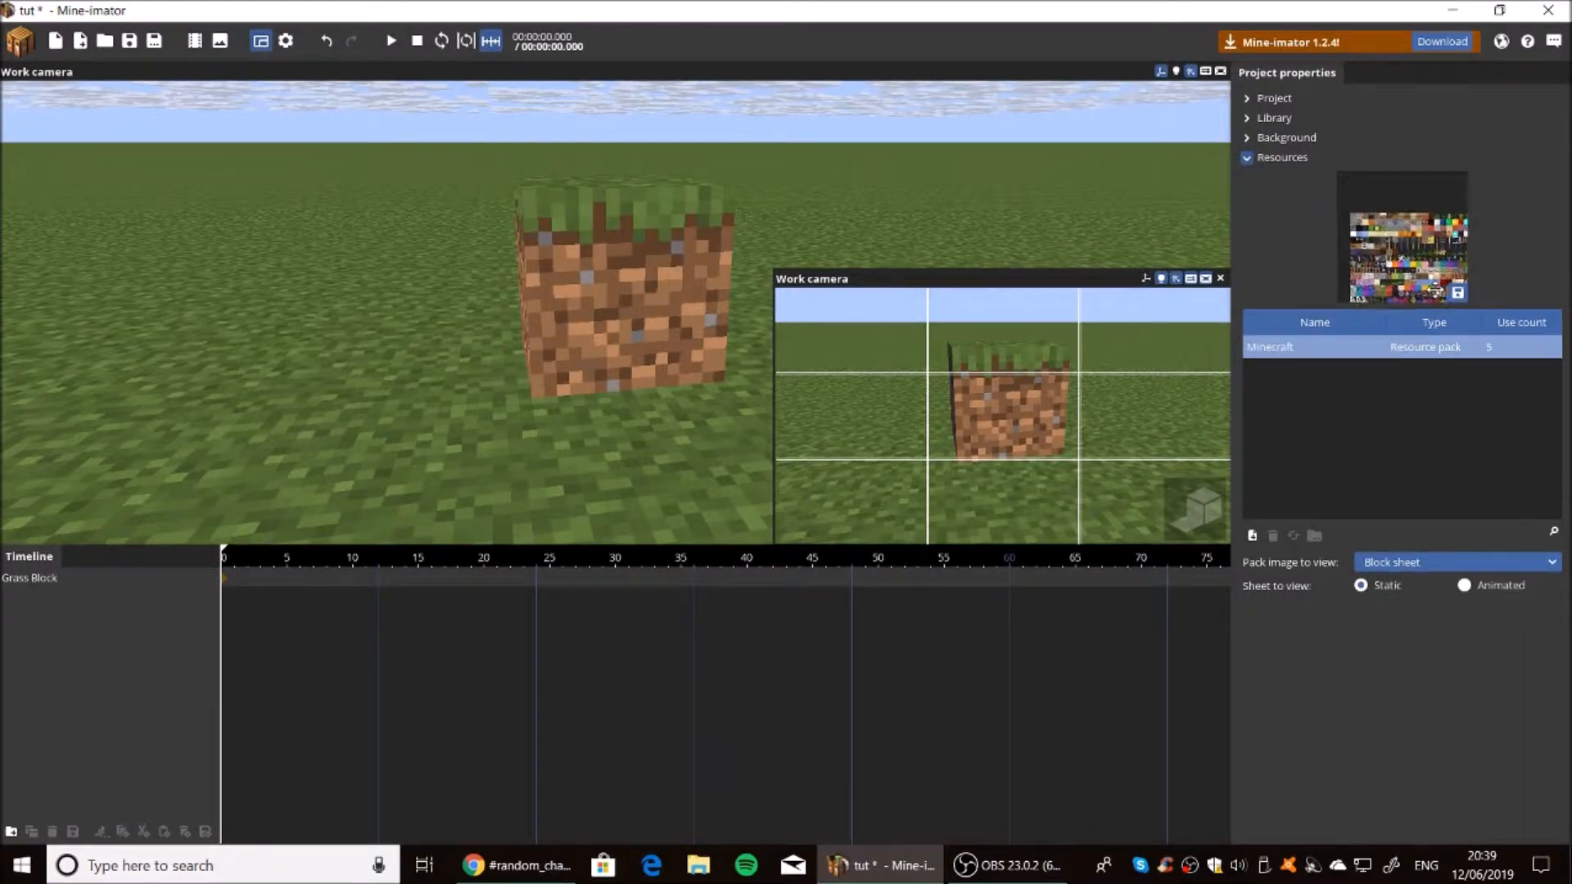
scroll(1357, 241, "up", 5)
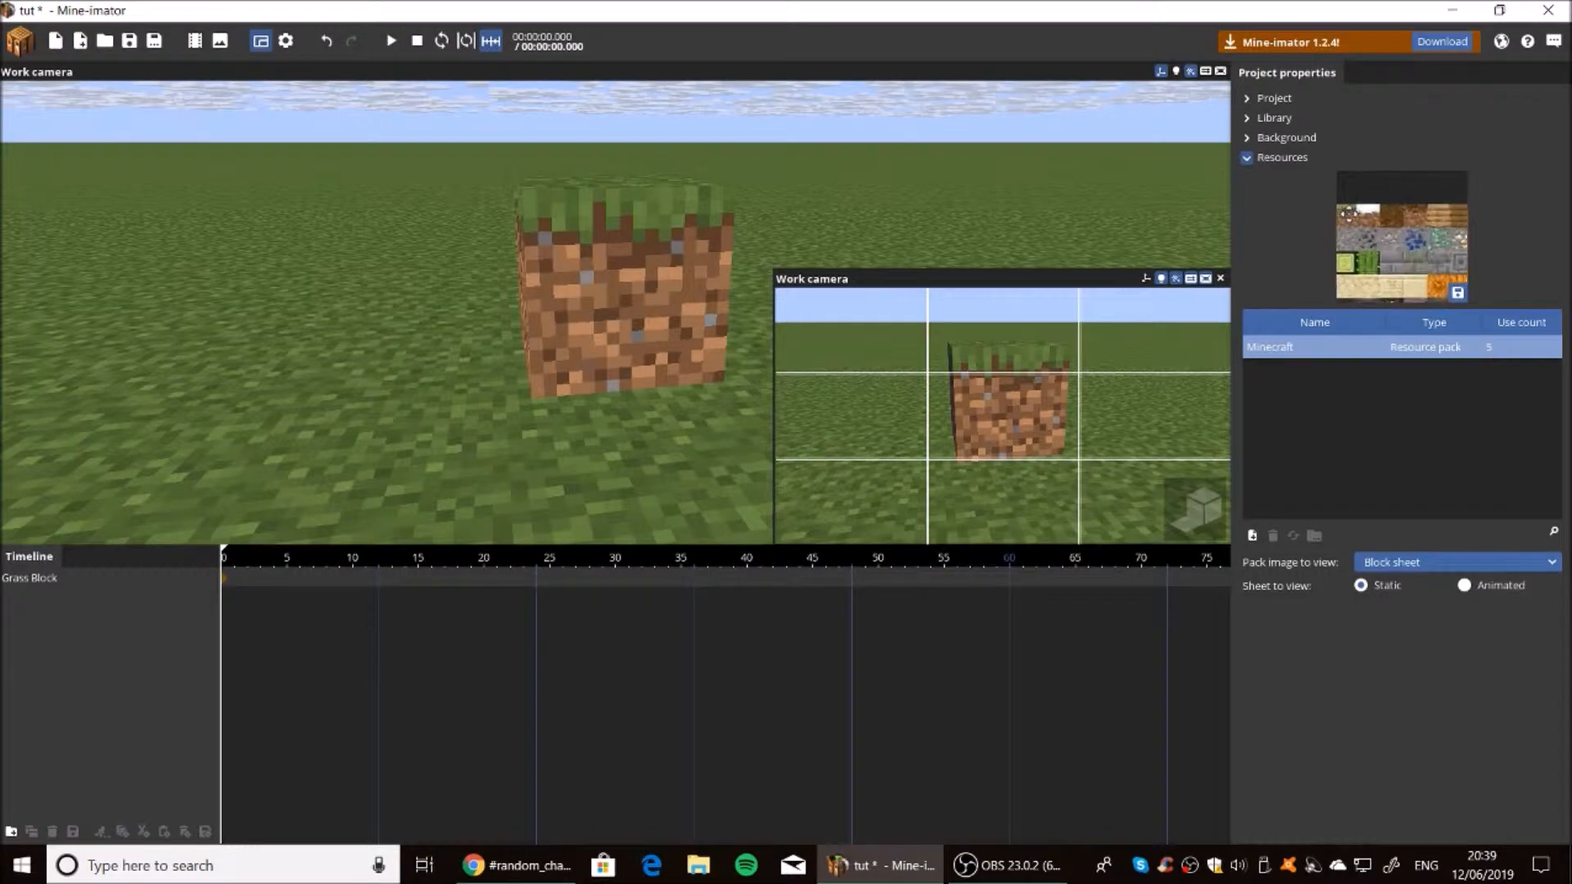
left_click_drag(1354, 238, 1420, 240)
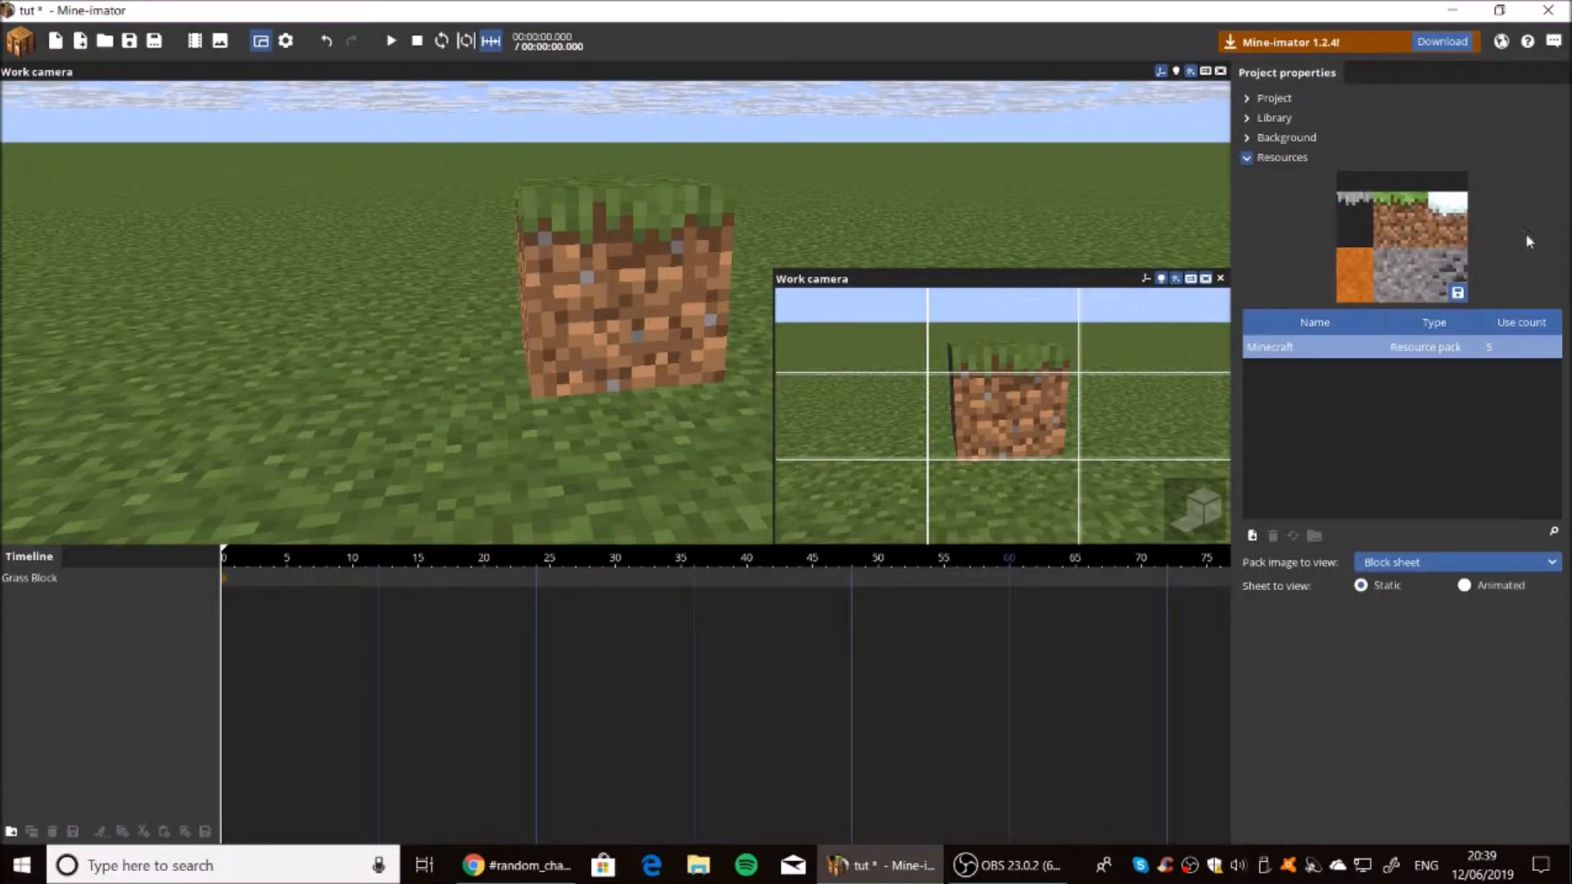
Export the block sheet image to the desktop under the name qwertyuiop.
left_click(1459, 294)
type("qwertyuiop")
key("Return")
Move the exported qwertyuiop image to a free spot on the desktop and open it in paint.net.
left_click(1462, 9)
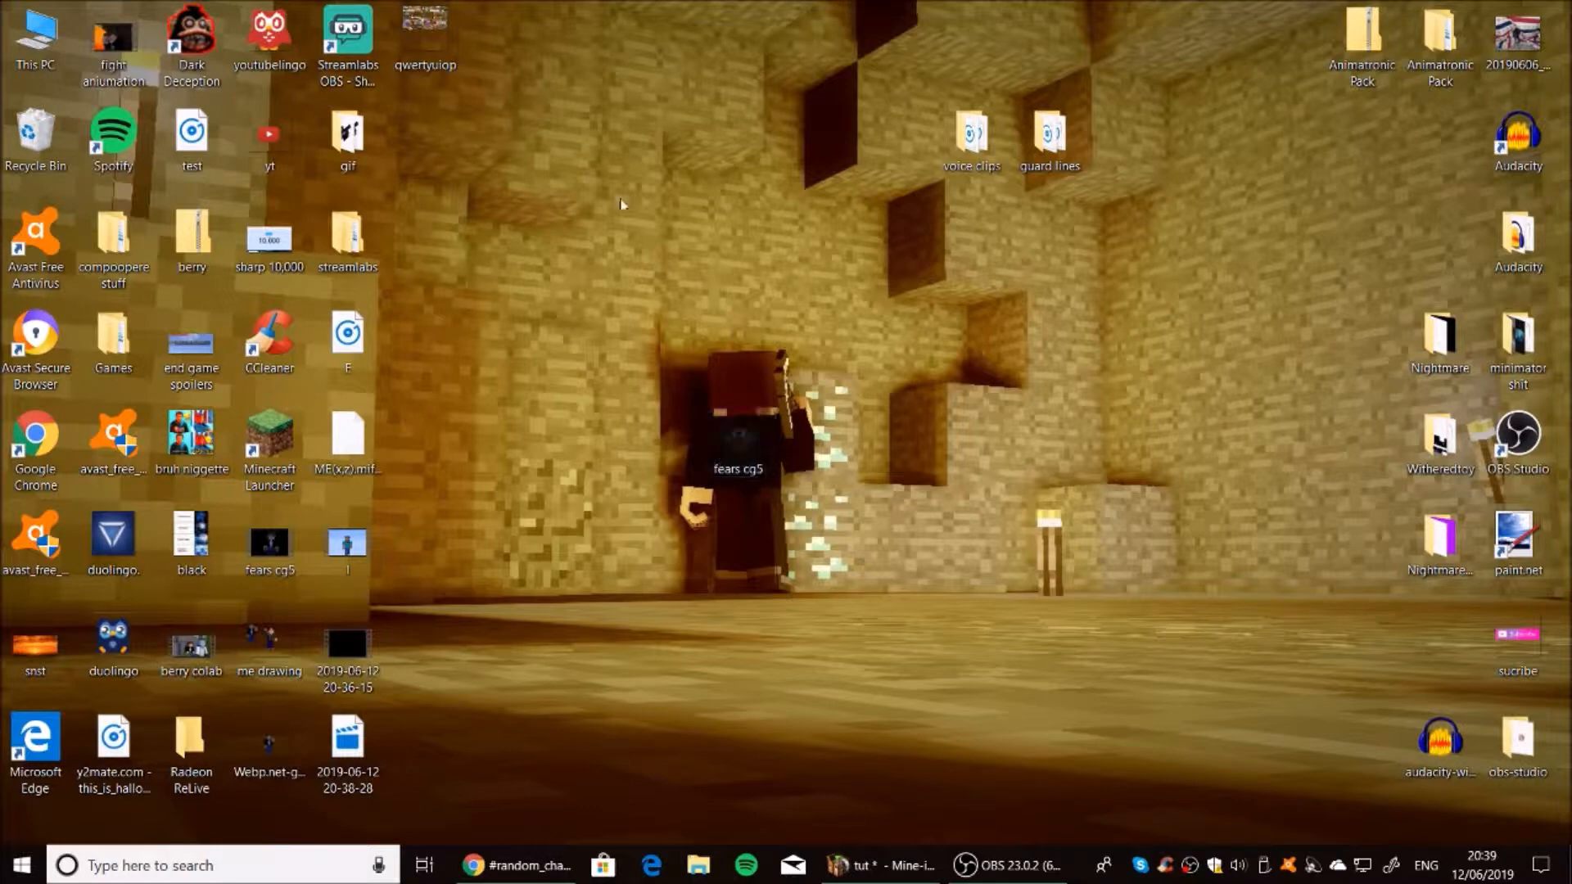
left_click_drag(405, 33, 946, 332)
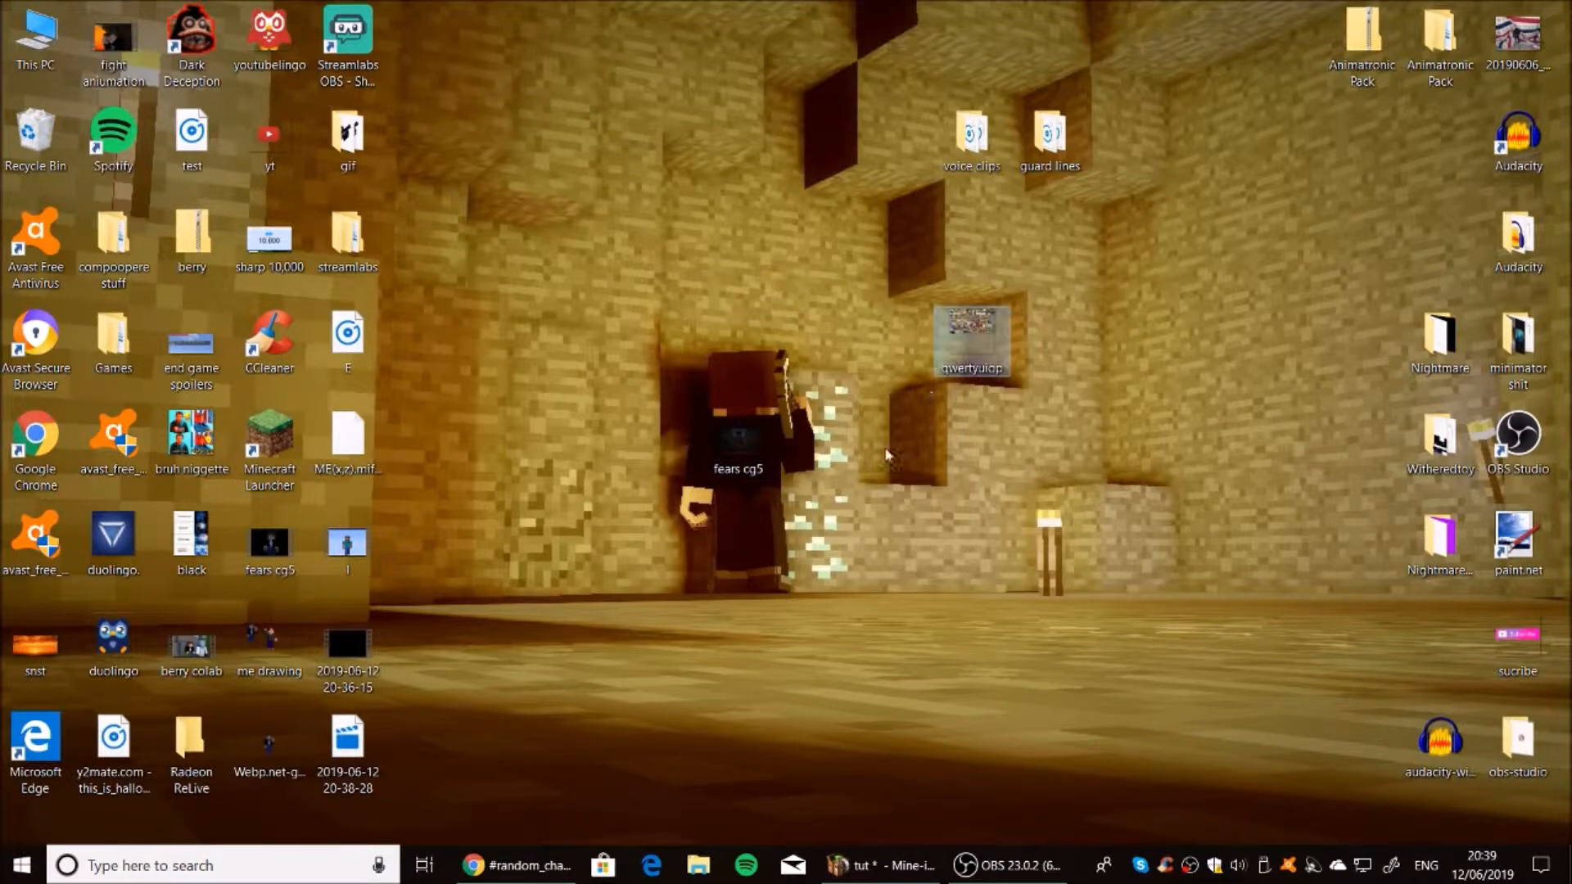
right_click(959, 334)
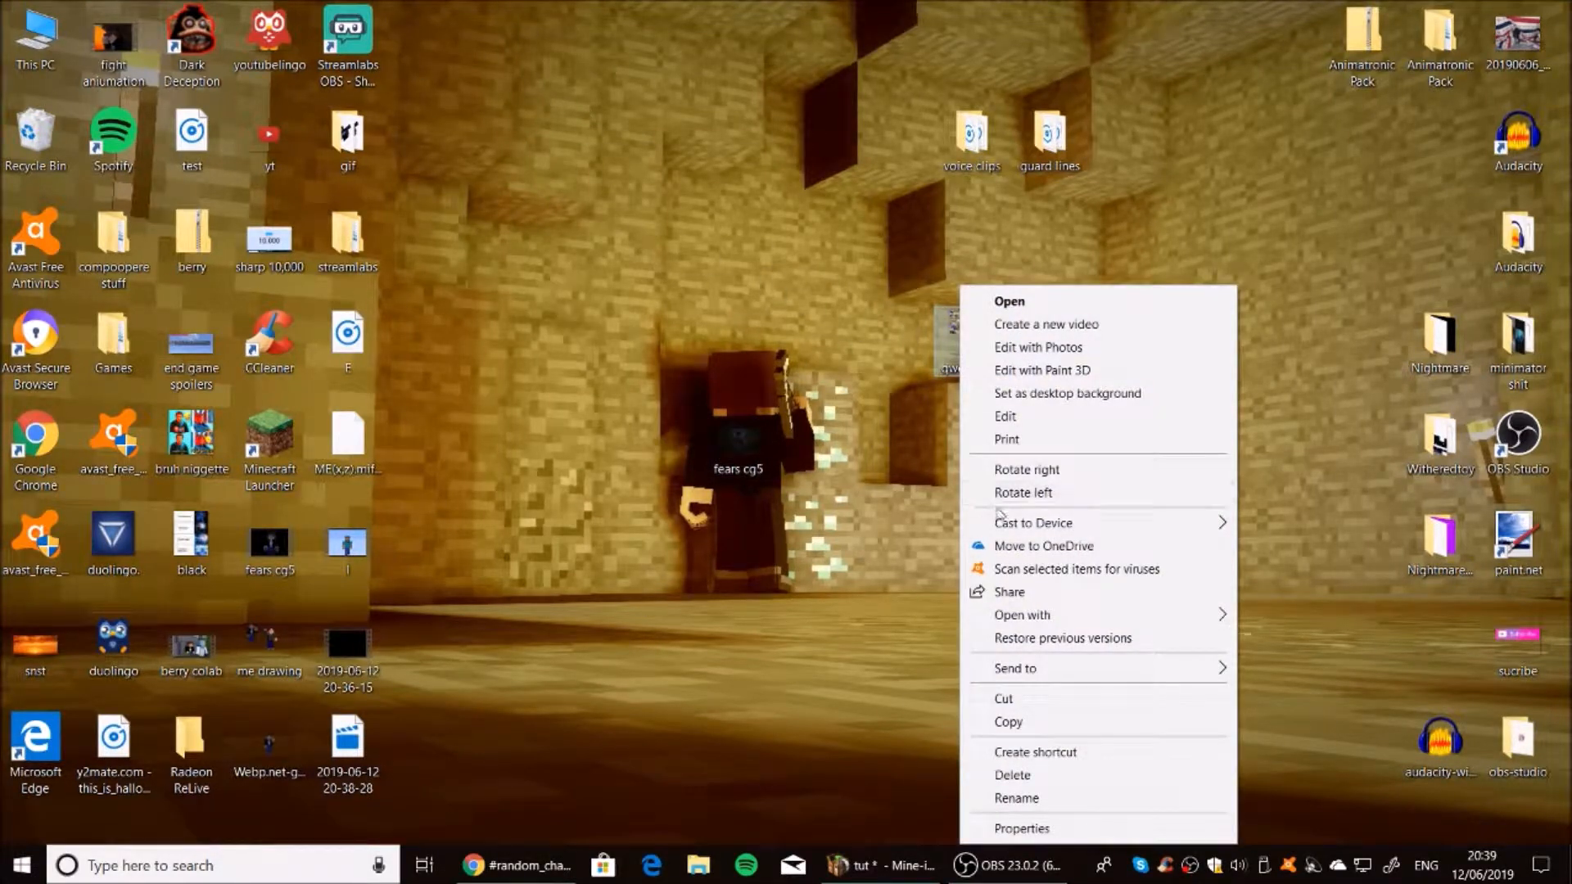
left_click(935, 496)
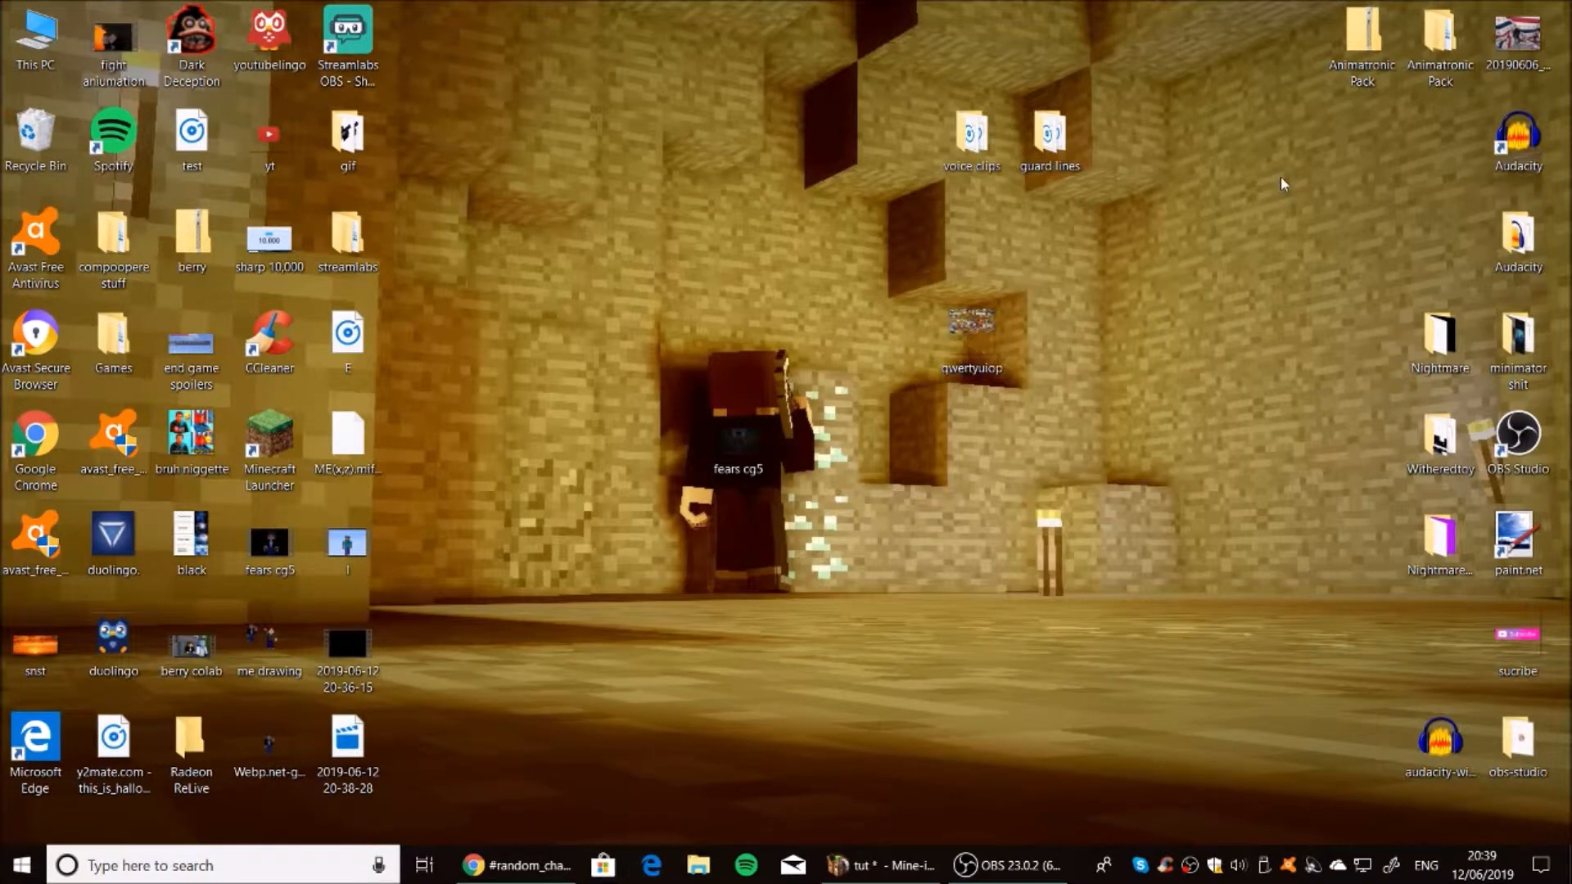
mouse_move(1518, 541)
left_mouse_down()
mouse_move(1122, 385)
mouse_move(1515, 534)
left_mouse_up()
right_click(987, 344)
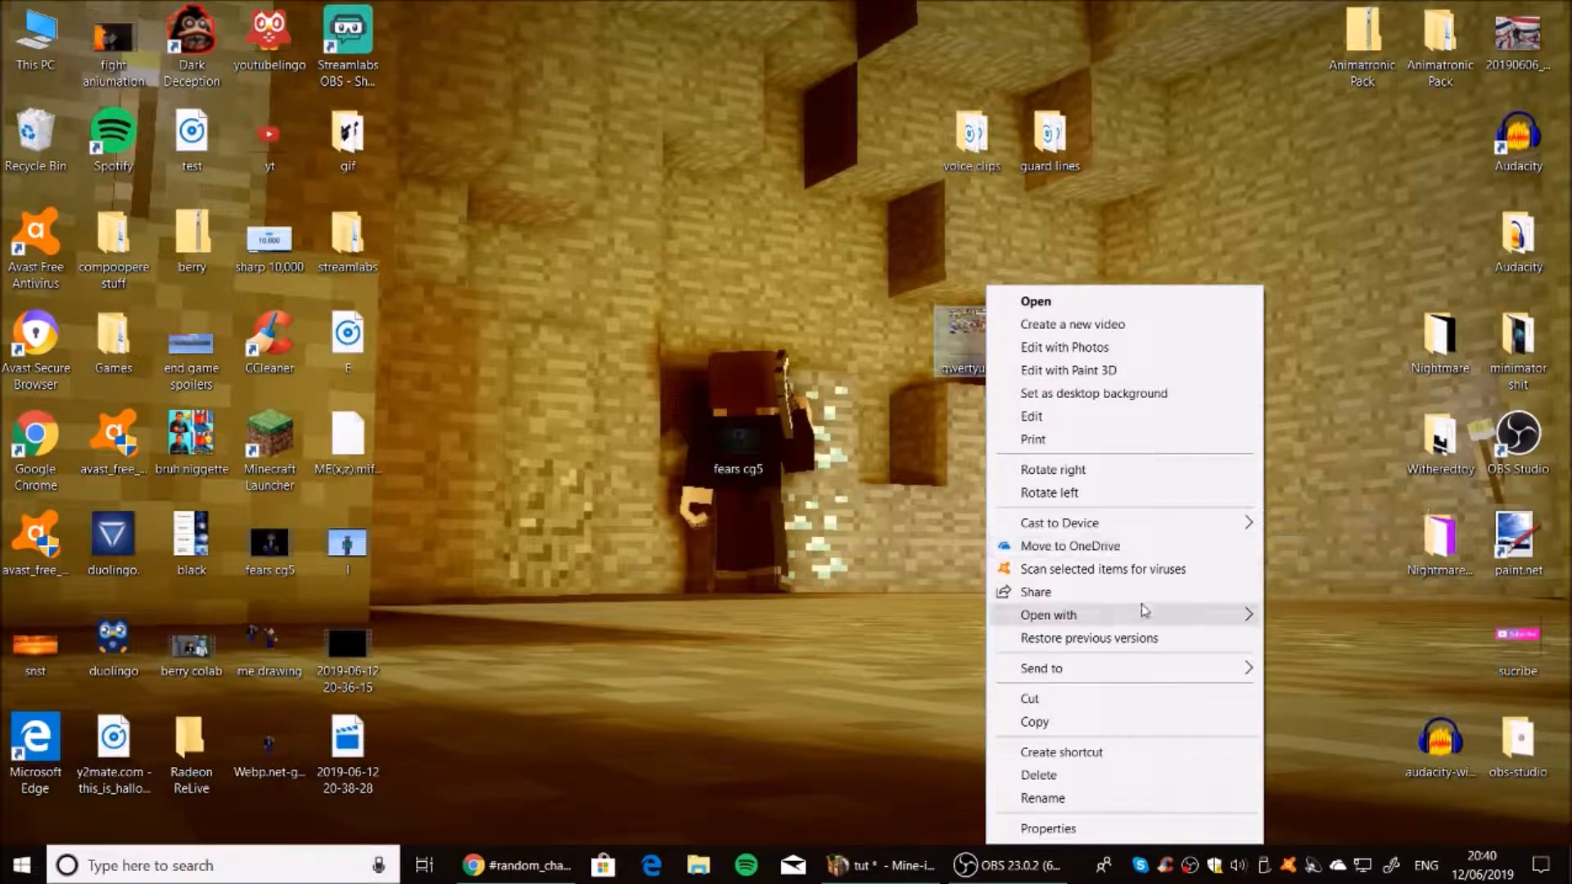
mouse_move(1148, 616)
left_click(1327, 680)
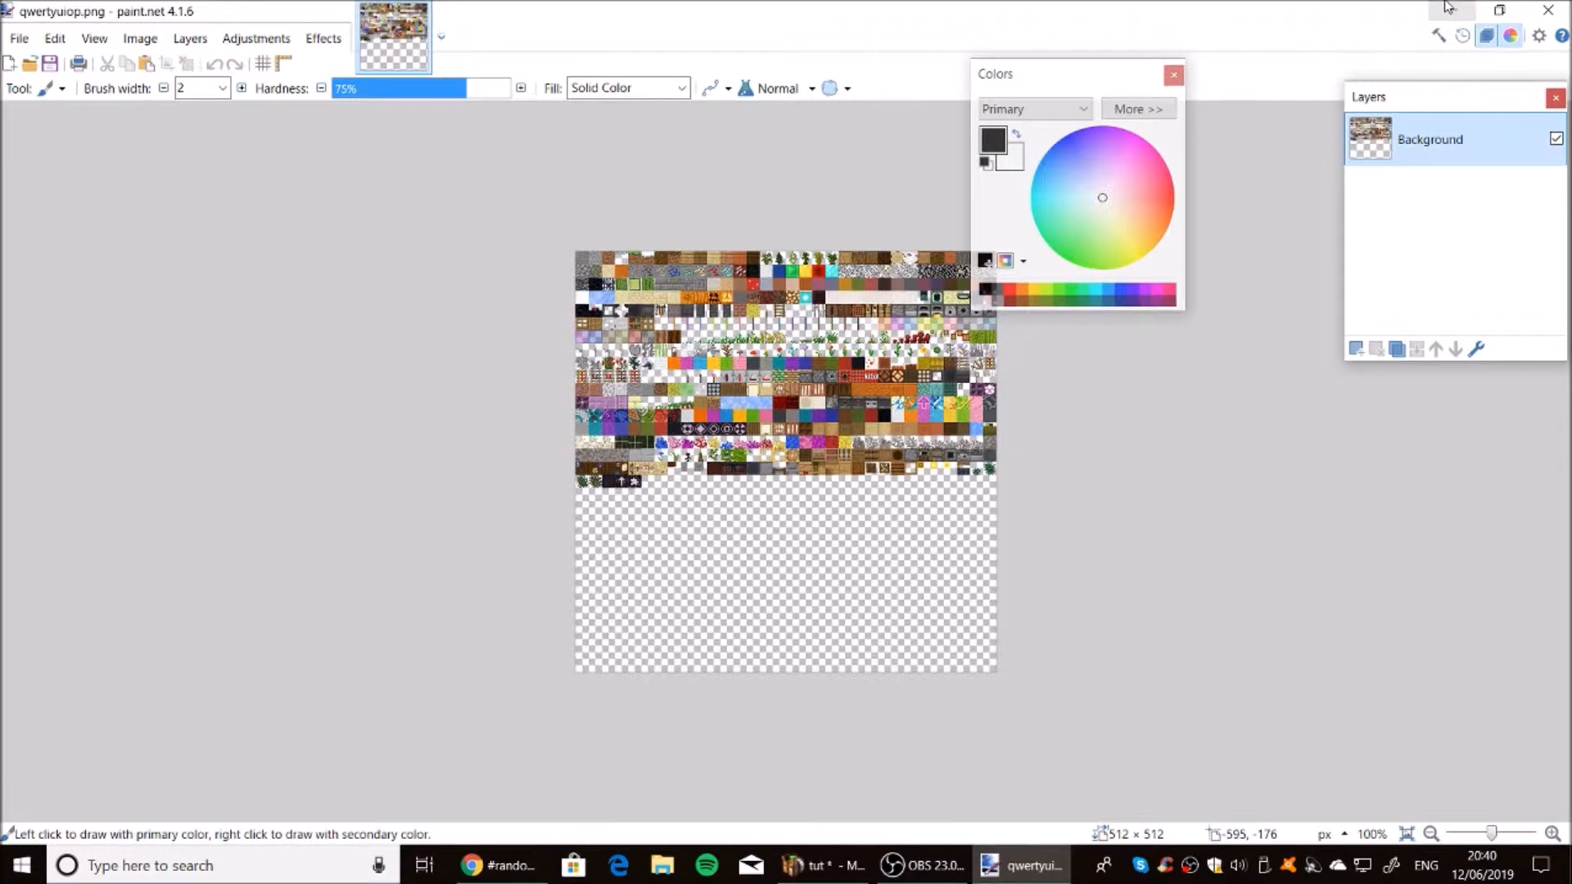
Select the 16 × 16 px grass block side texture in the first row of the sheet with a rectangular selection.
left_click_drag(645, 253, 650, 270)
key("ctrl+z")
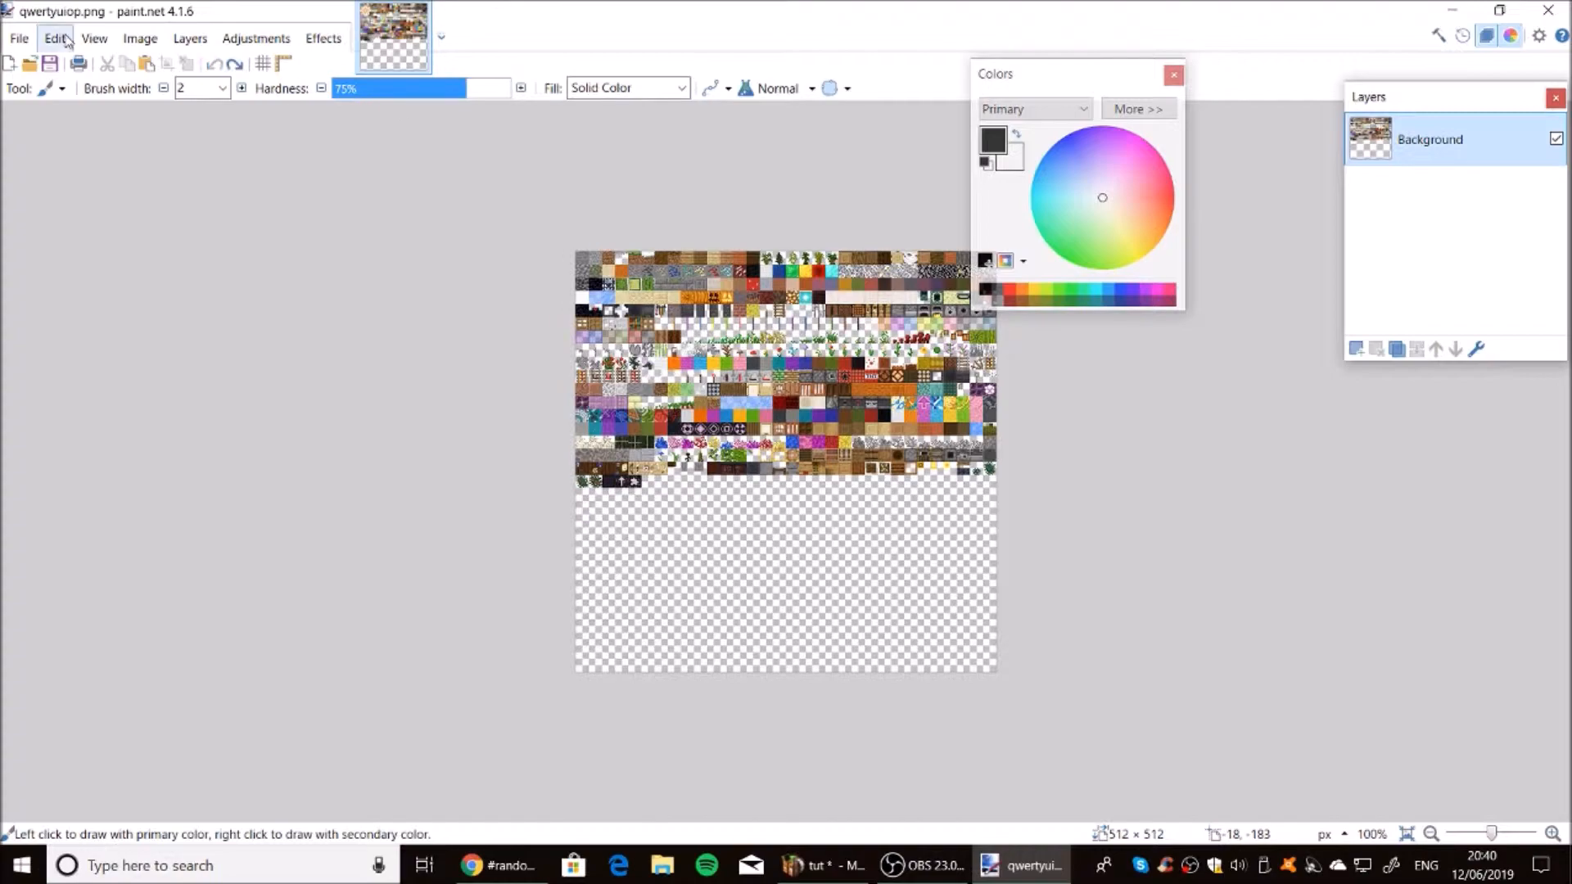
left_click(61, 89)
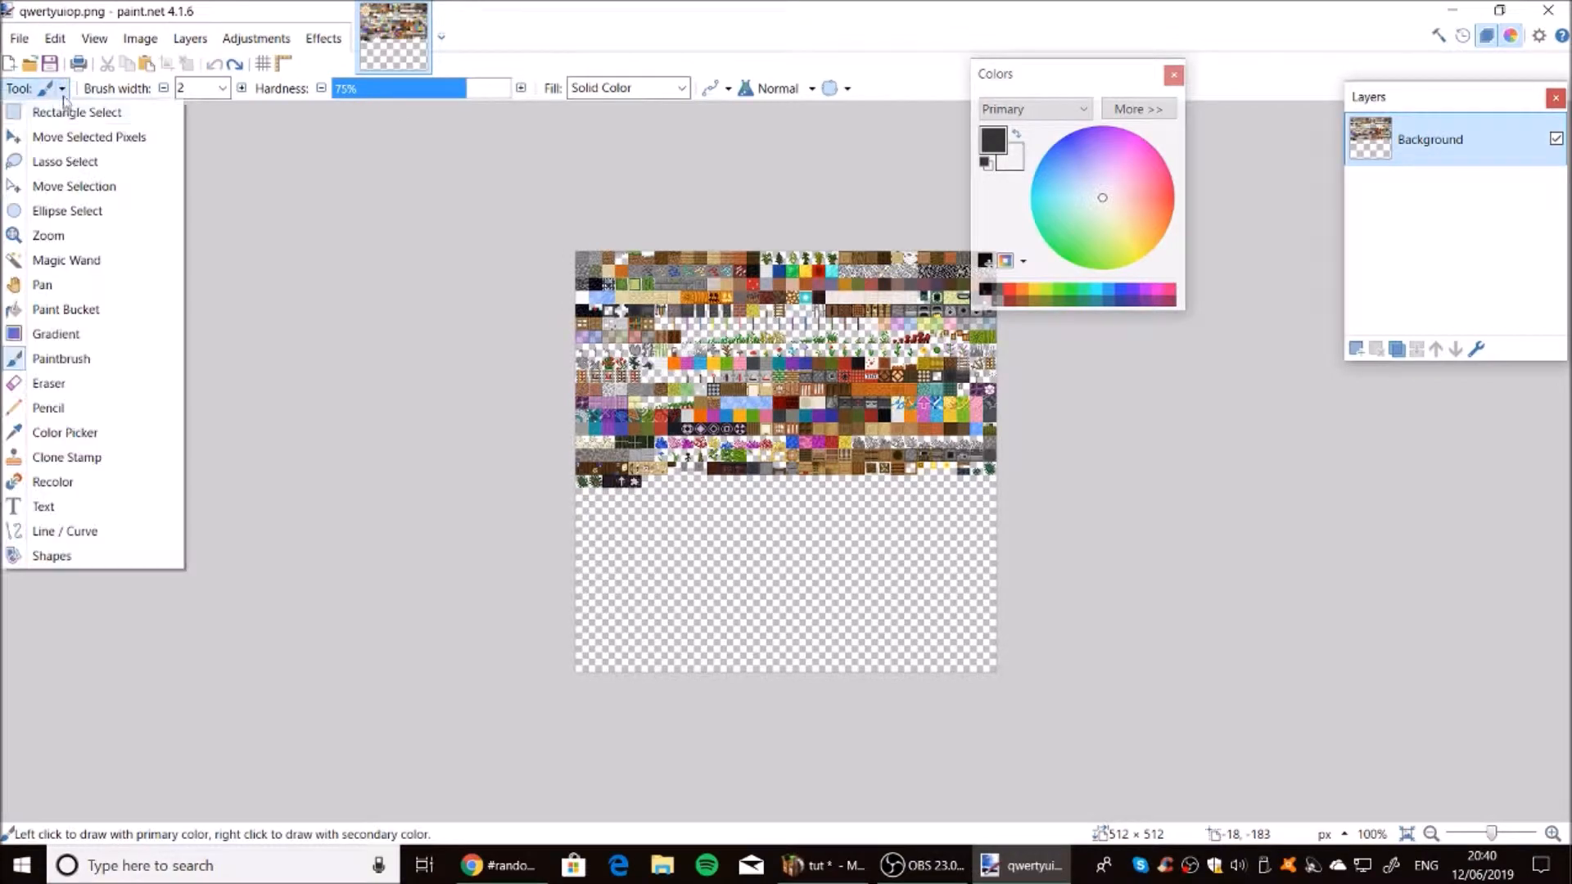
left_click(76, 239)
scroll(665, 328, "up", 7, "ctrl")
left_click_drag(1565, 296, 1565, 176)
left_click_drag(665, 814, 556, 787)
left_click(62, 89)
left_click(80, 114)
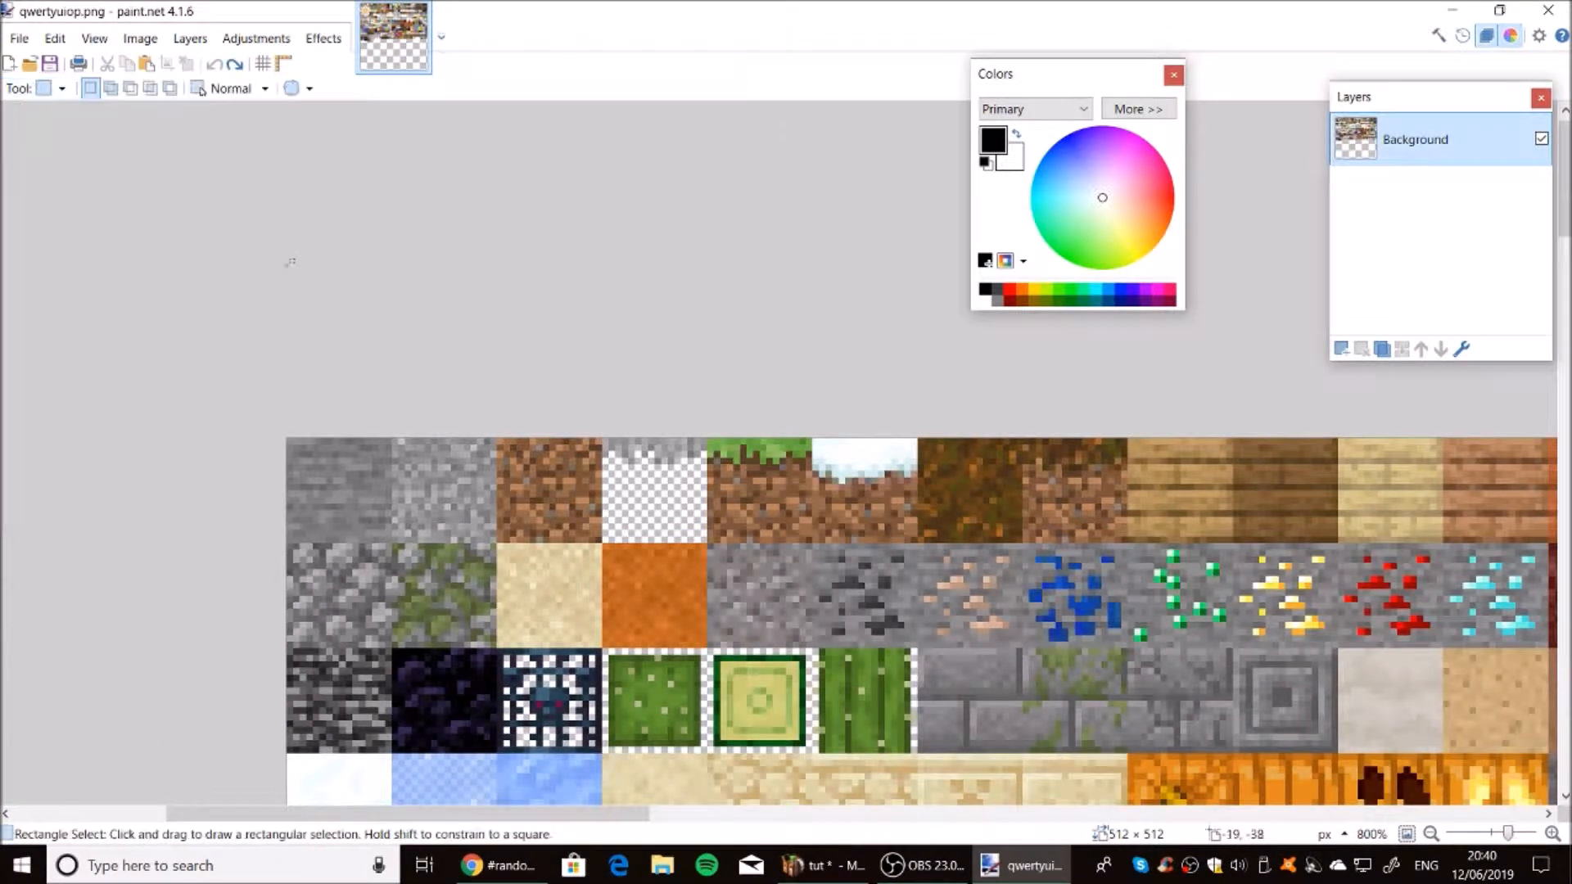
left_click_drag(710, 440, 812, 542)
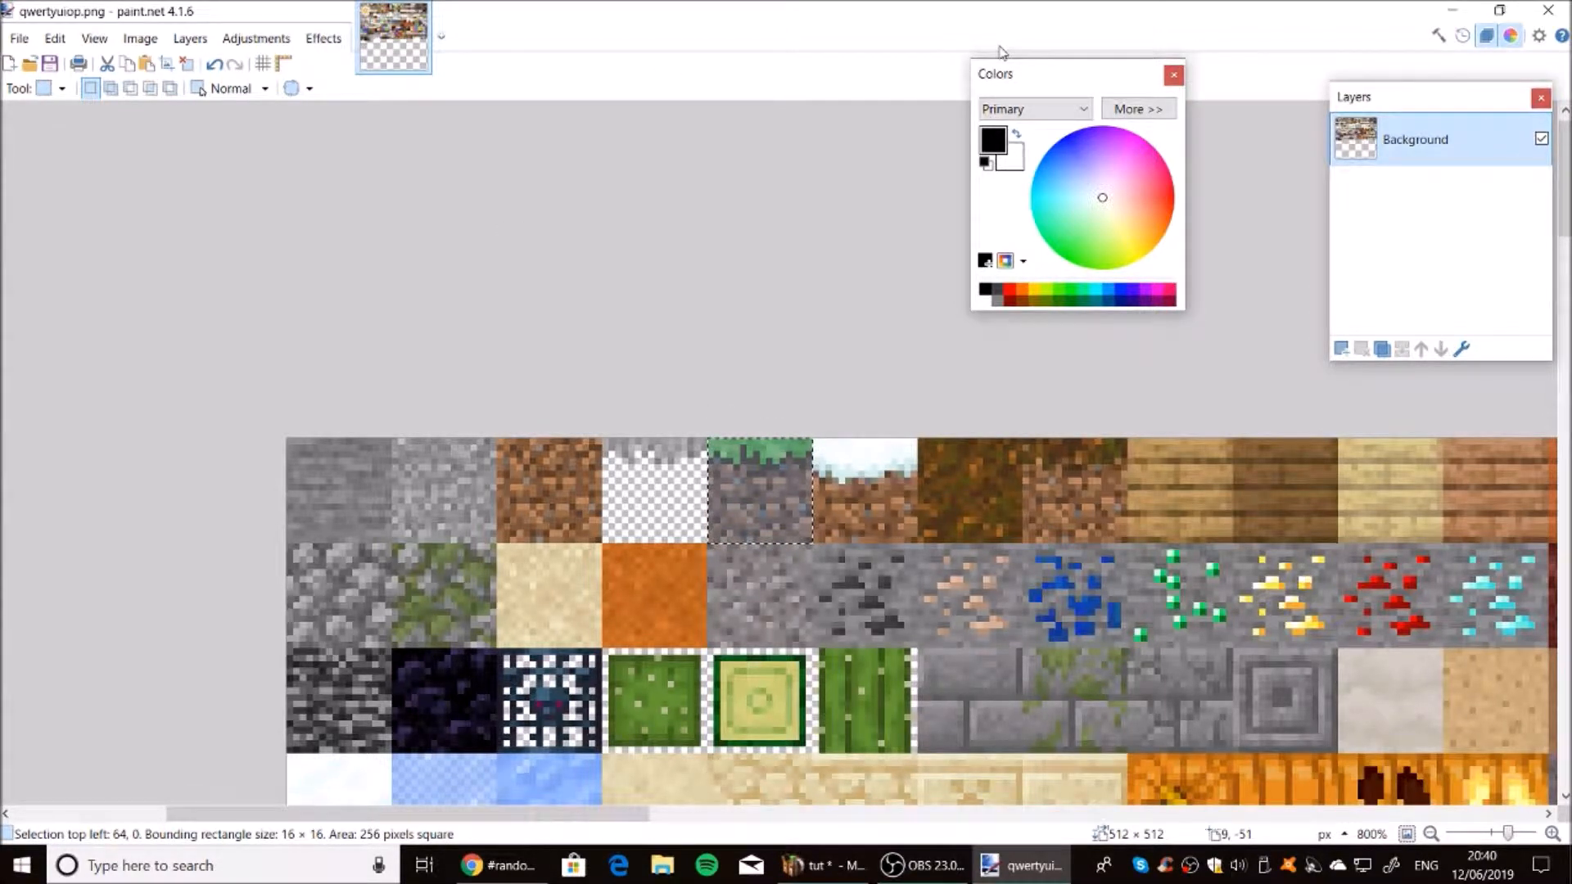
Open the image "my item sheet" from the "me" folder inside "minimator shit" on the Data (D:) drive.
left_click(29, 65)
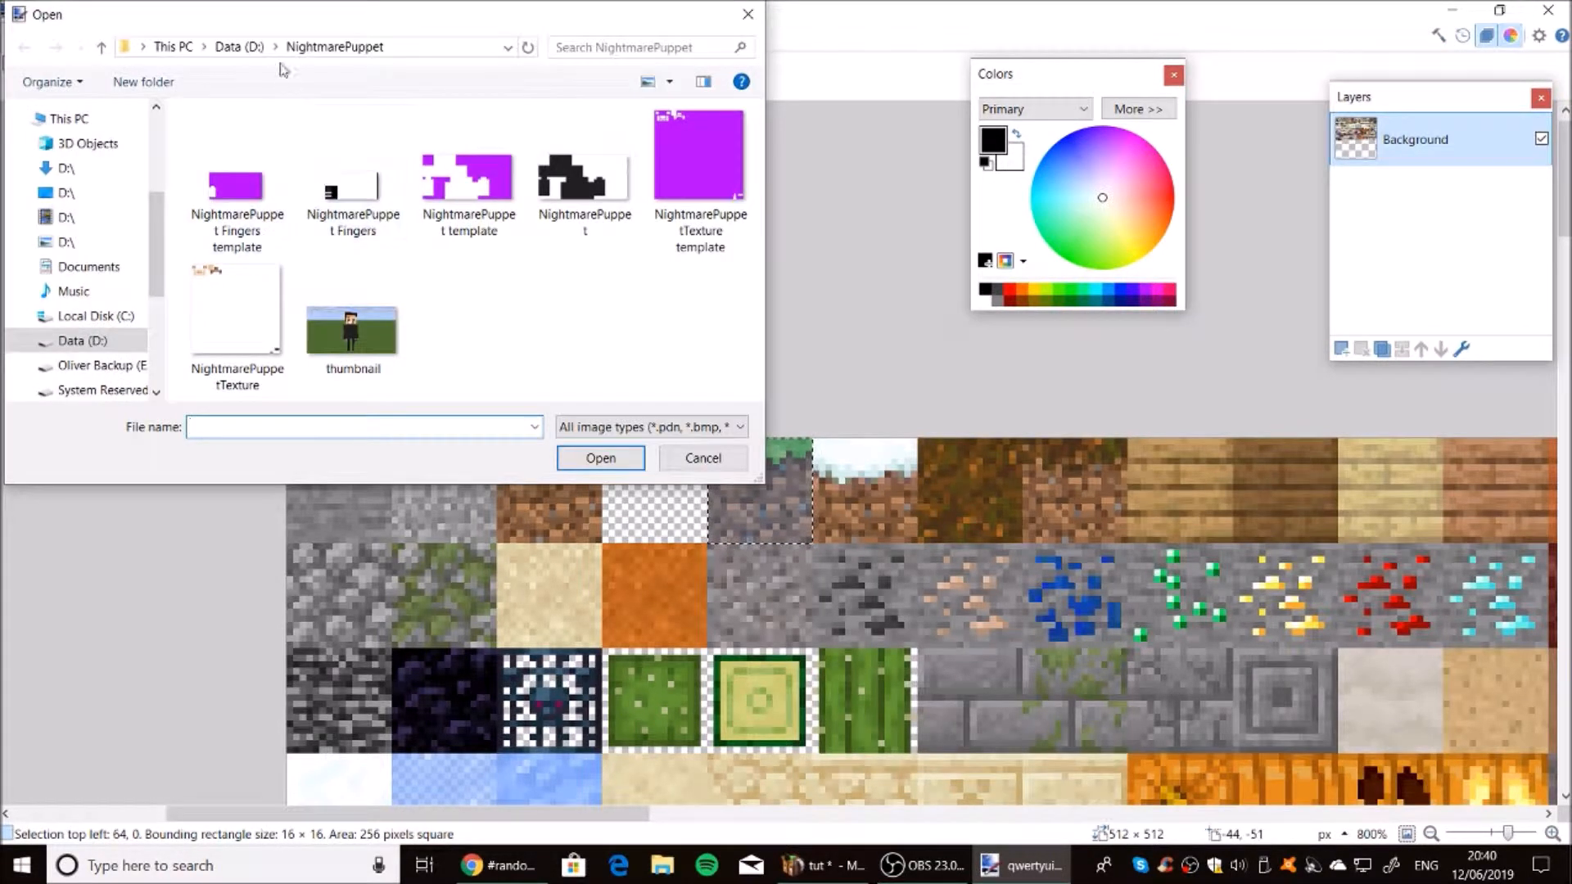
left_click(173, 46)
scroll(434, 259, "down", 5)
scroll(459, 266, "up", 2)
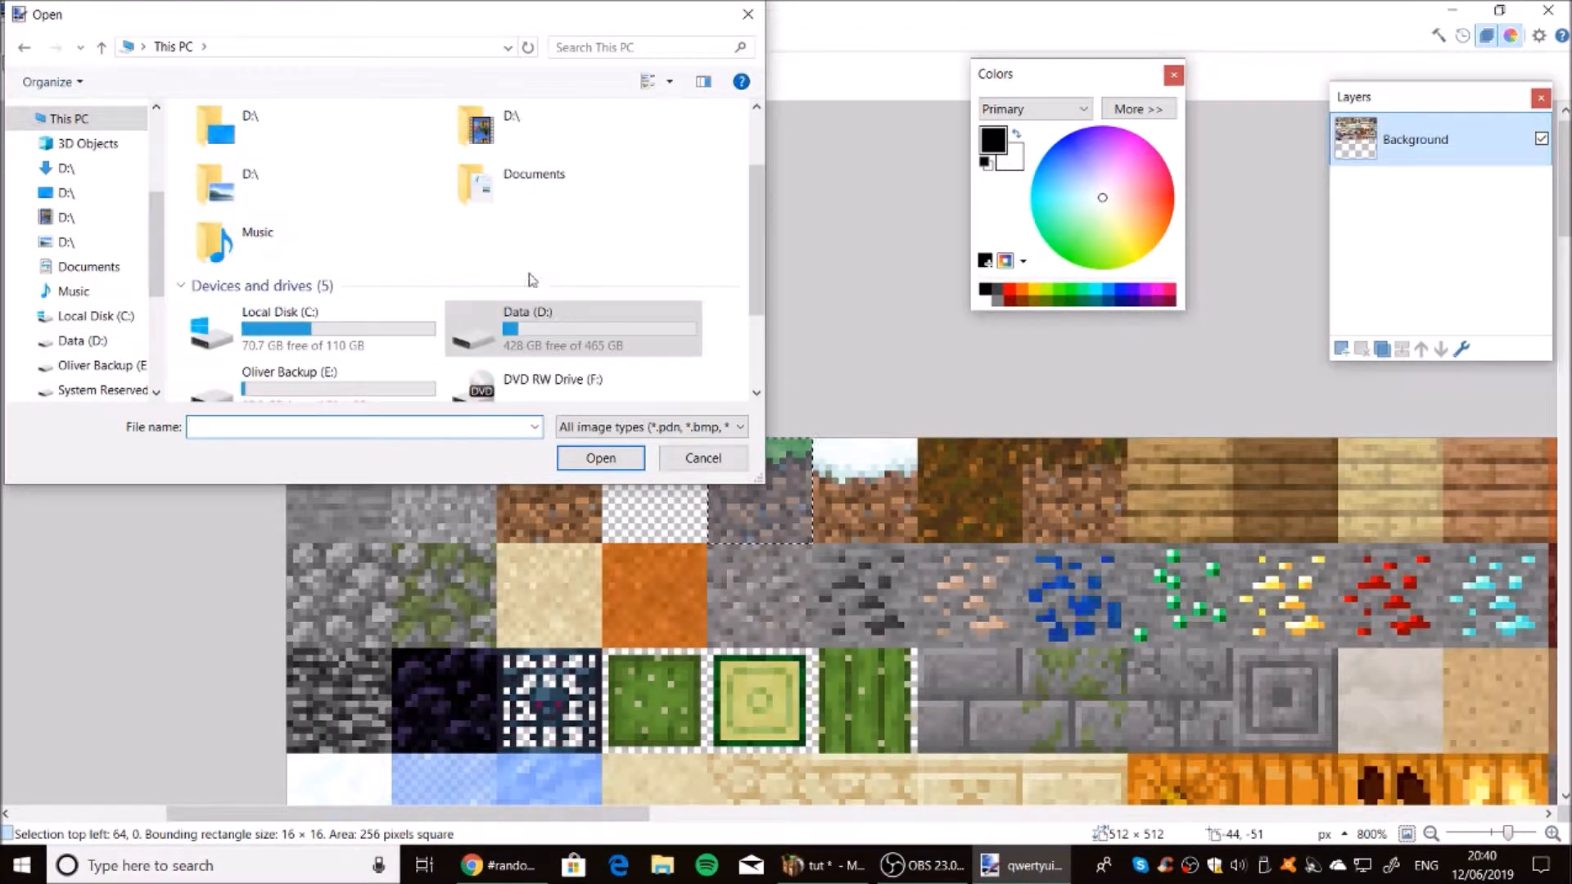
double_click(626, 337)
scroll(513, 303, "down", 8)
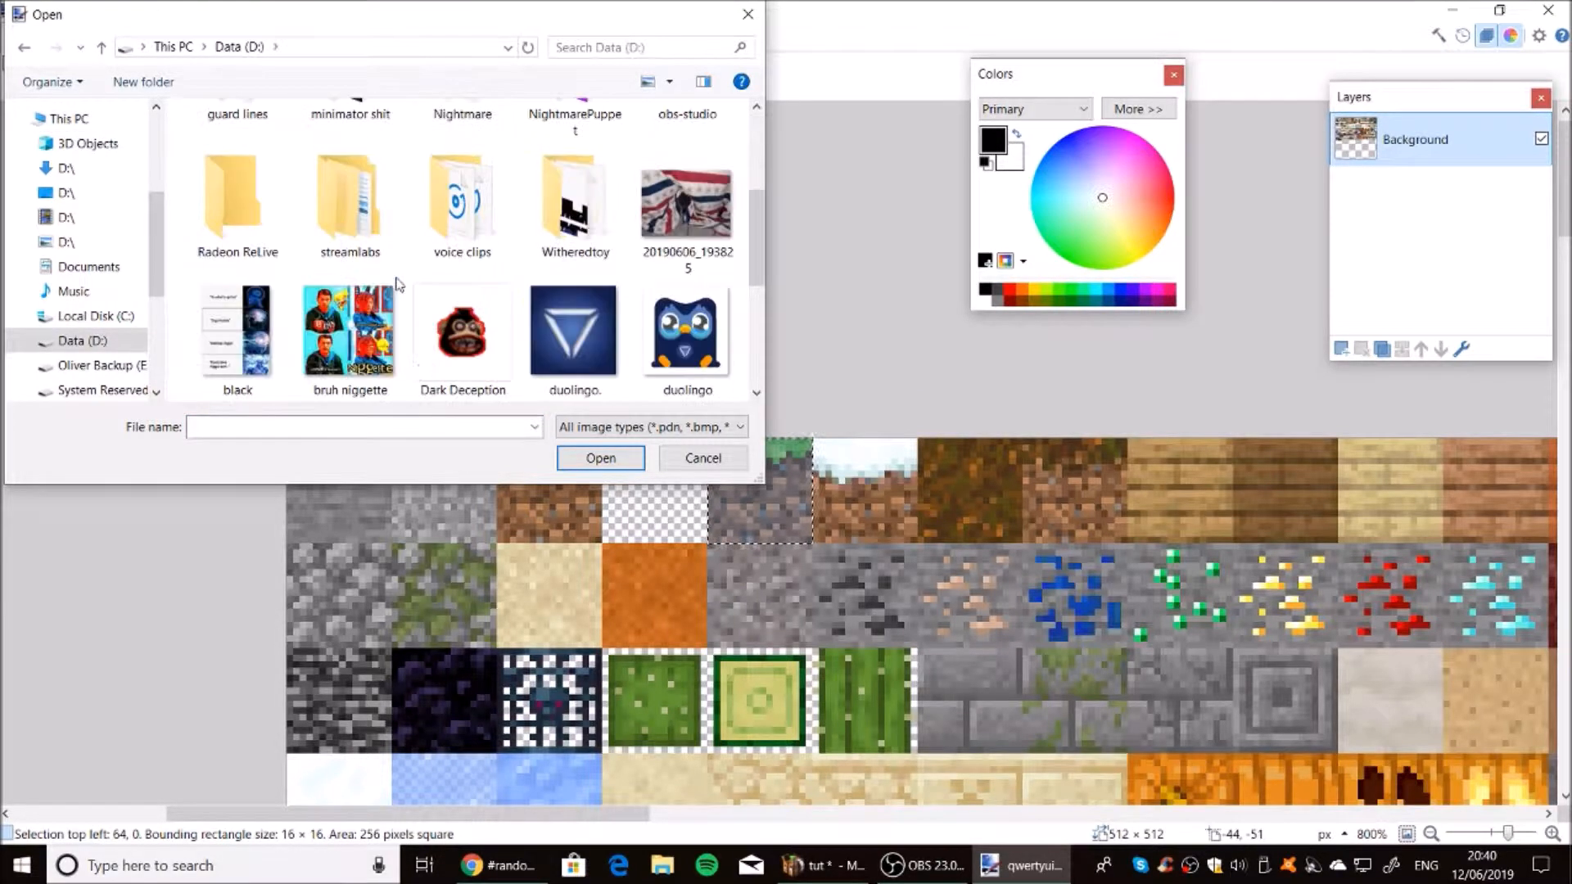
scroll(513, 302, "up", 6)
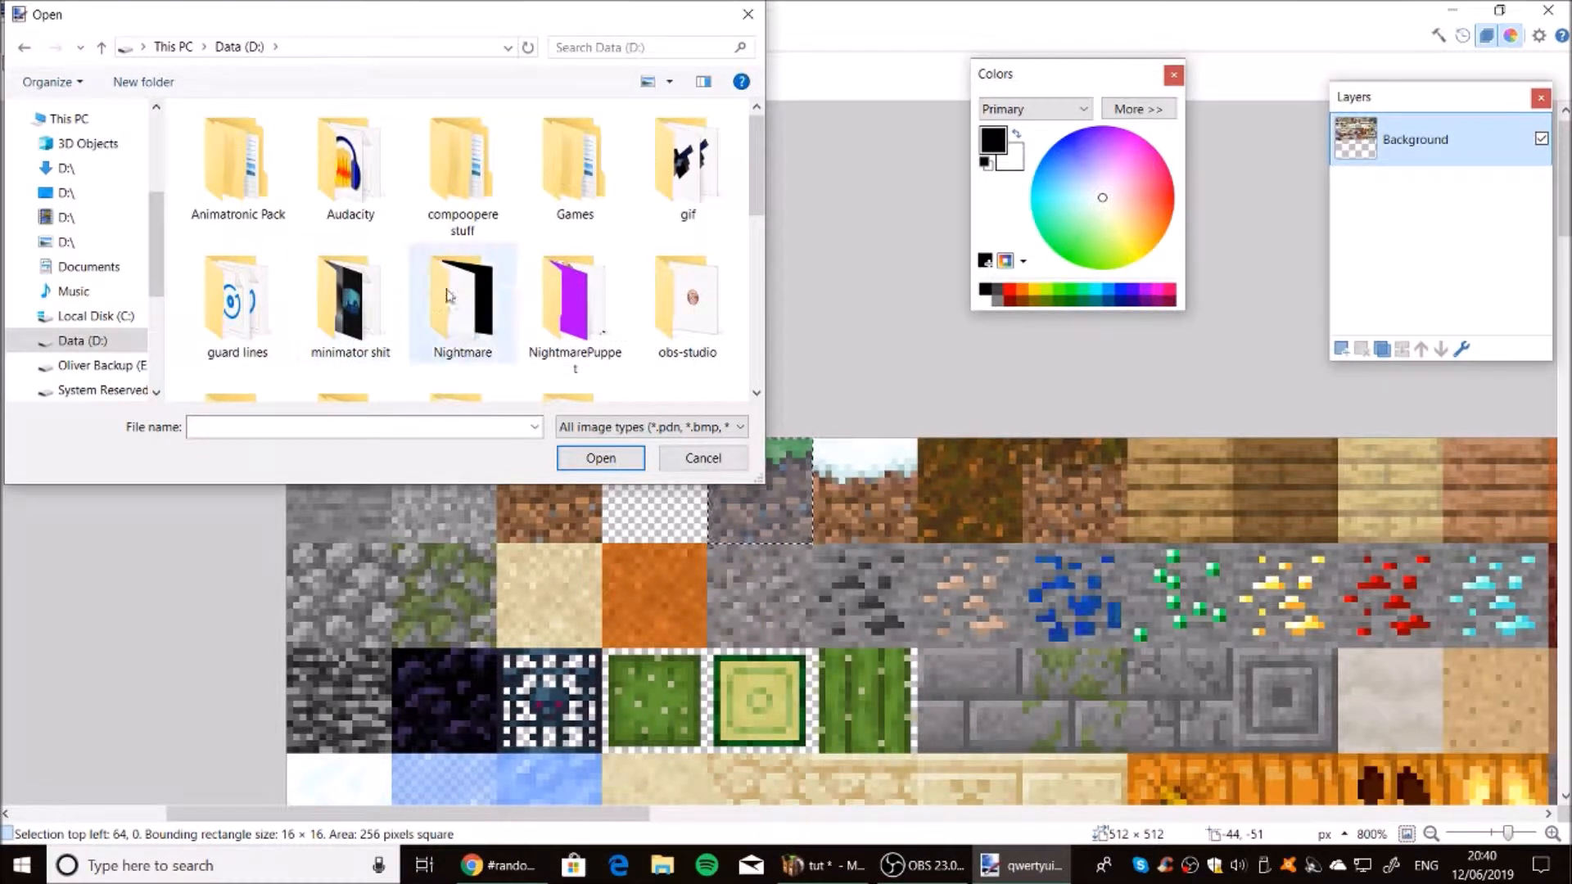
double_click(348, 329)
scroll(463, 338, "down", 3)
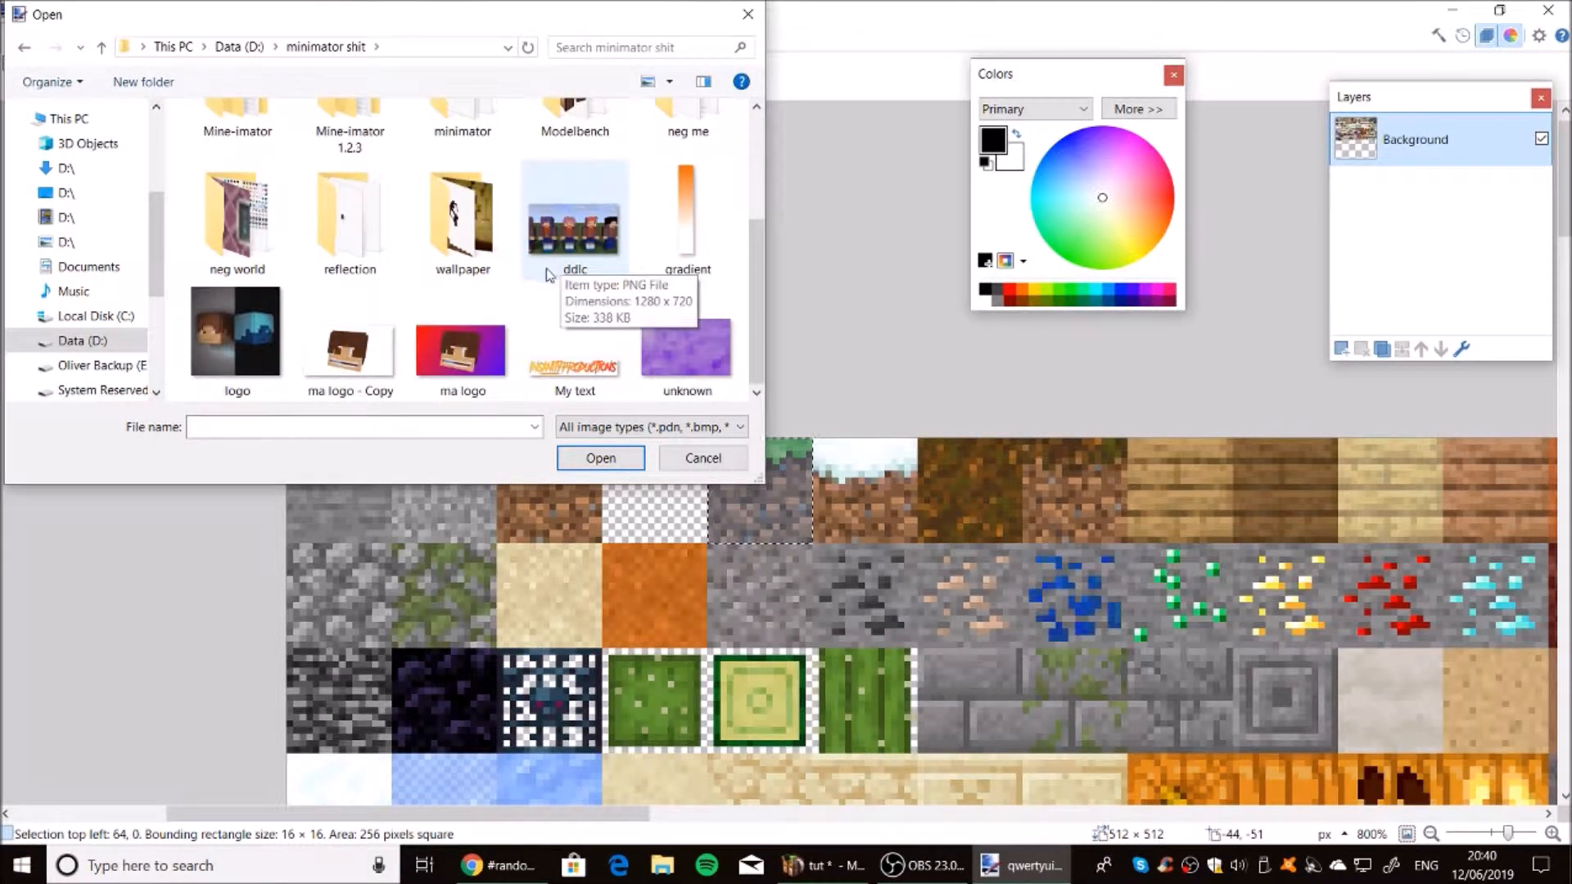
scroll(463, 339, "up", 3)
double_click(685, 168)
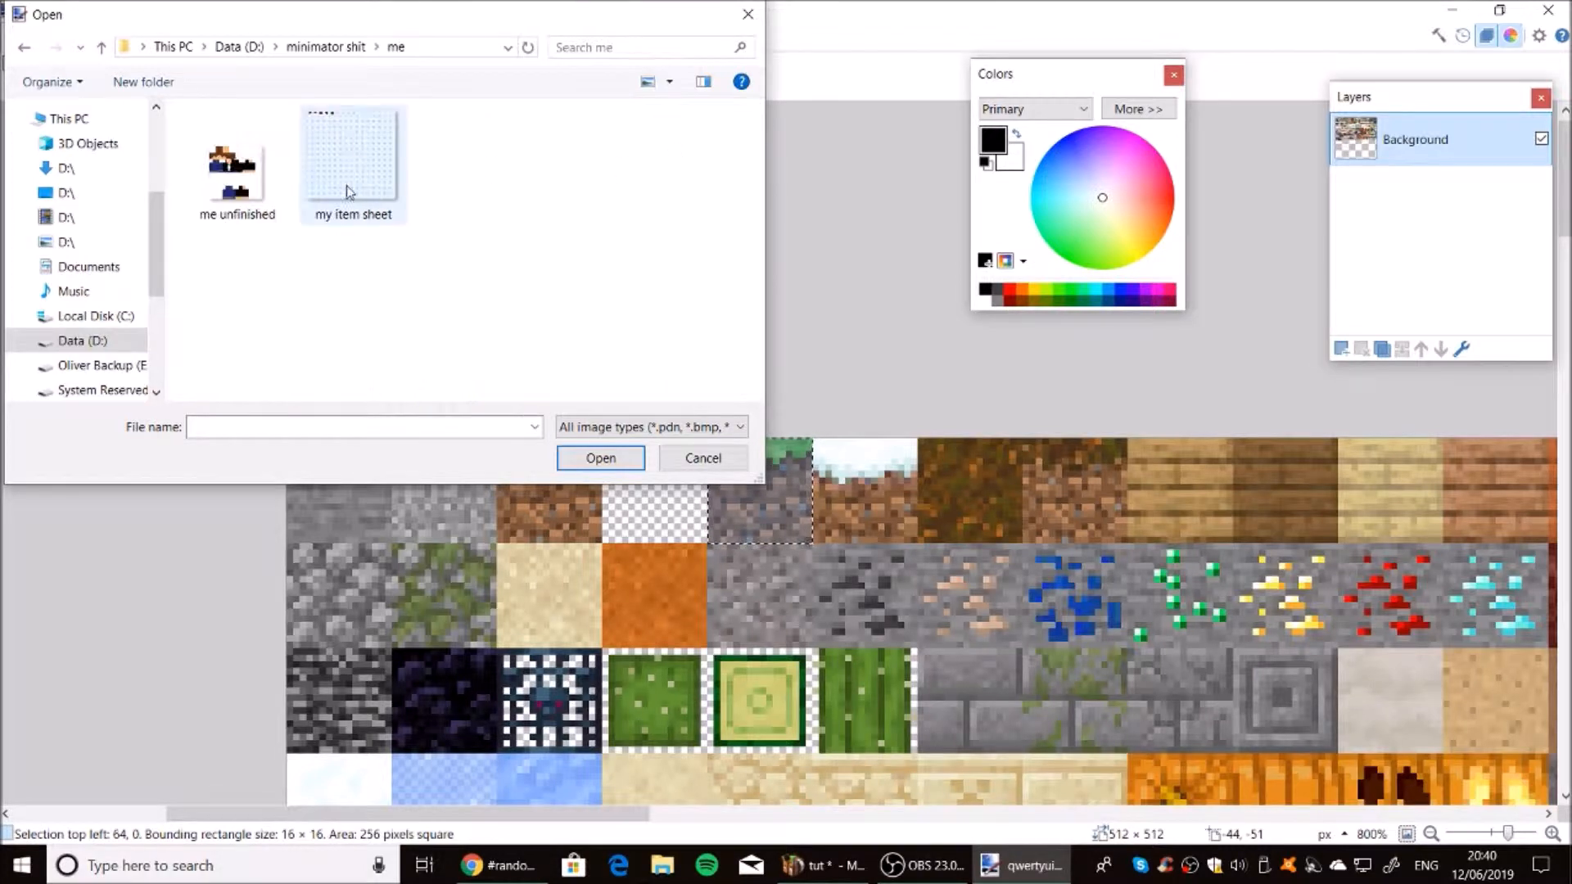
double_click(350, 195)
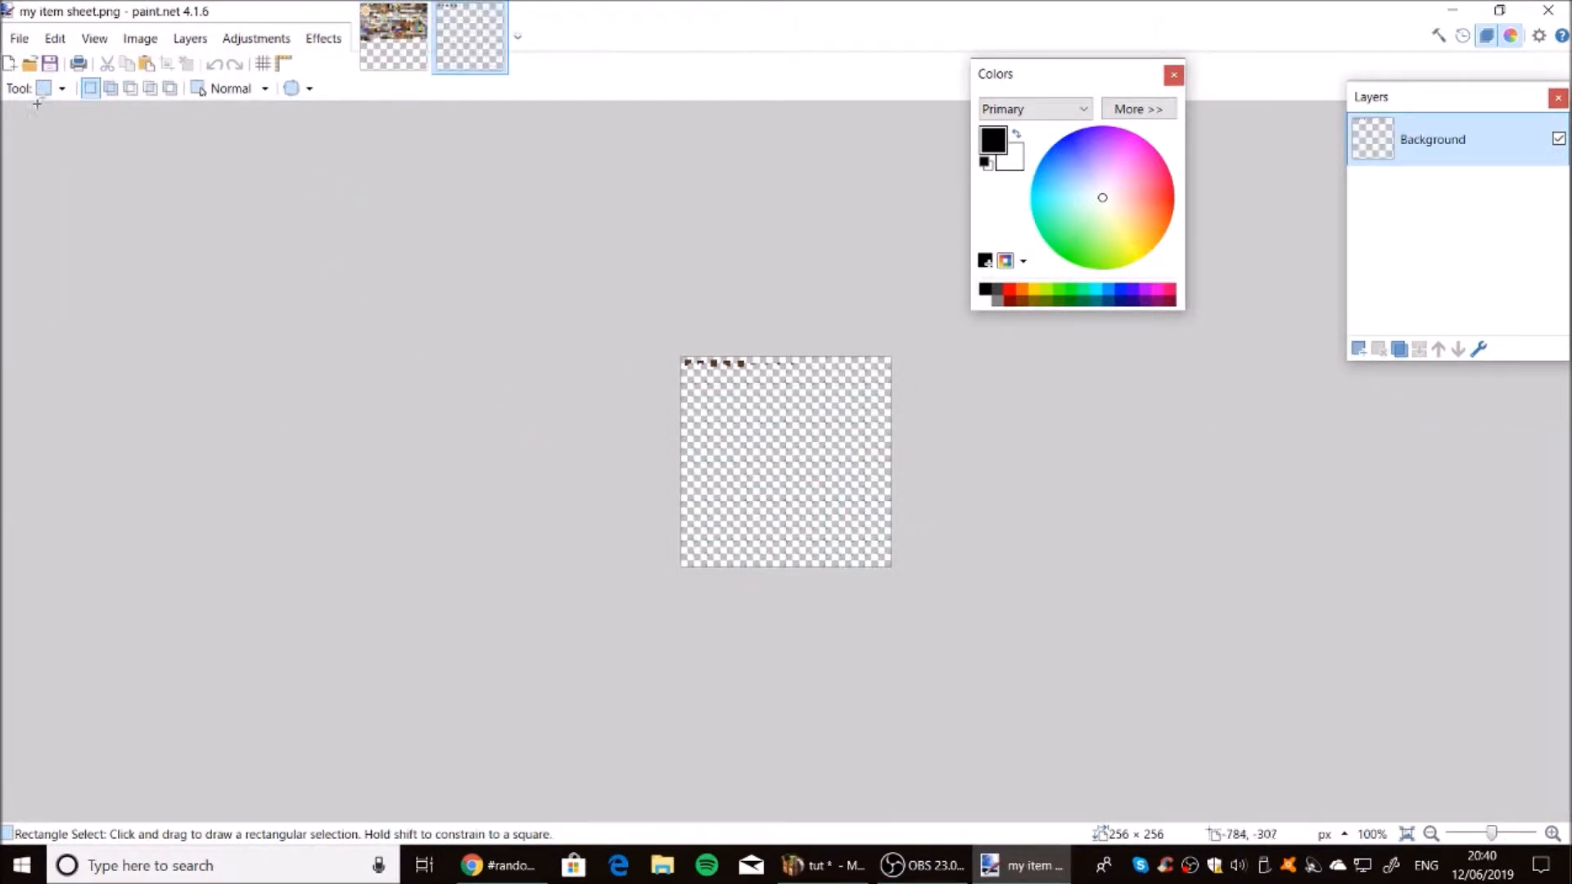
Select an area of about 144 × 16 px along the item sheet's second row with a rectangular selection.
left_click(49, 89)
left_click(50, 260)
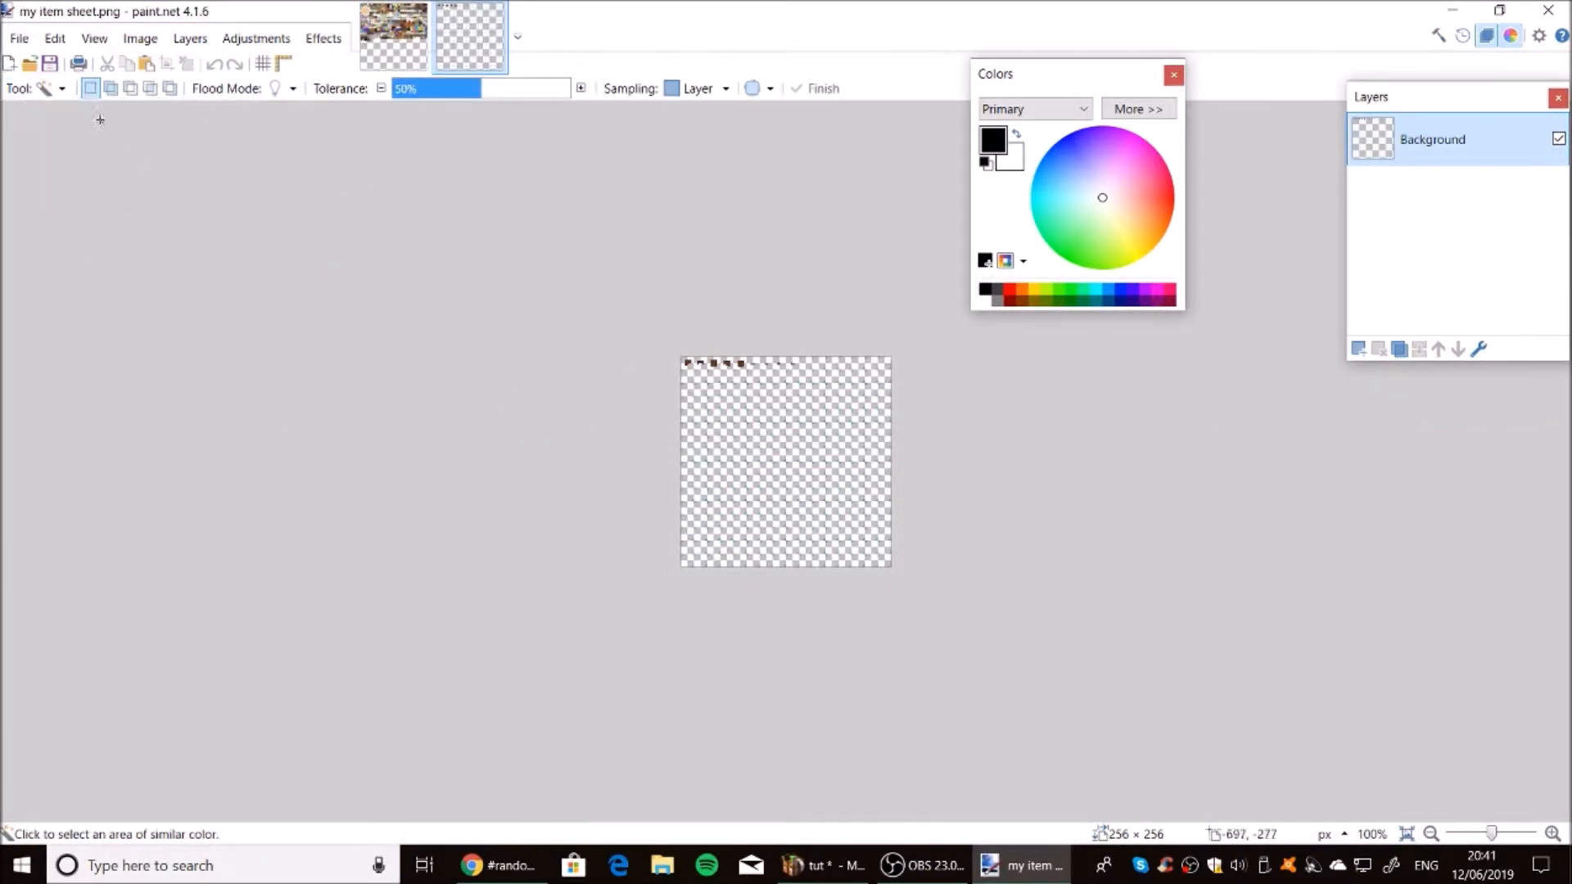
left_click(49, 88)
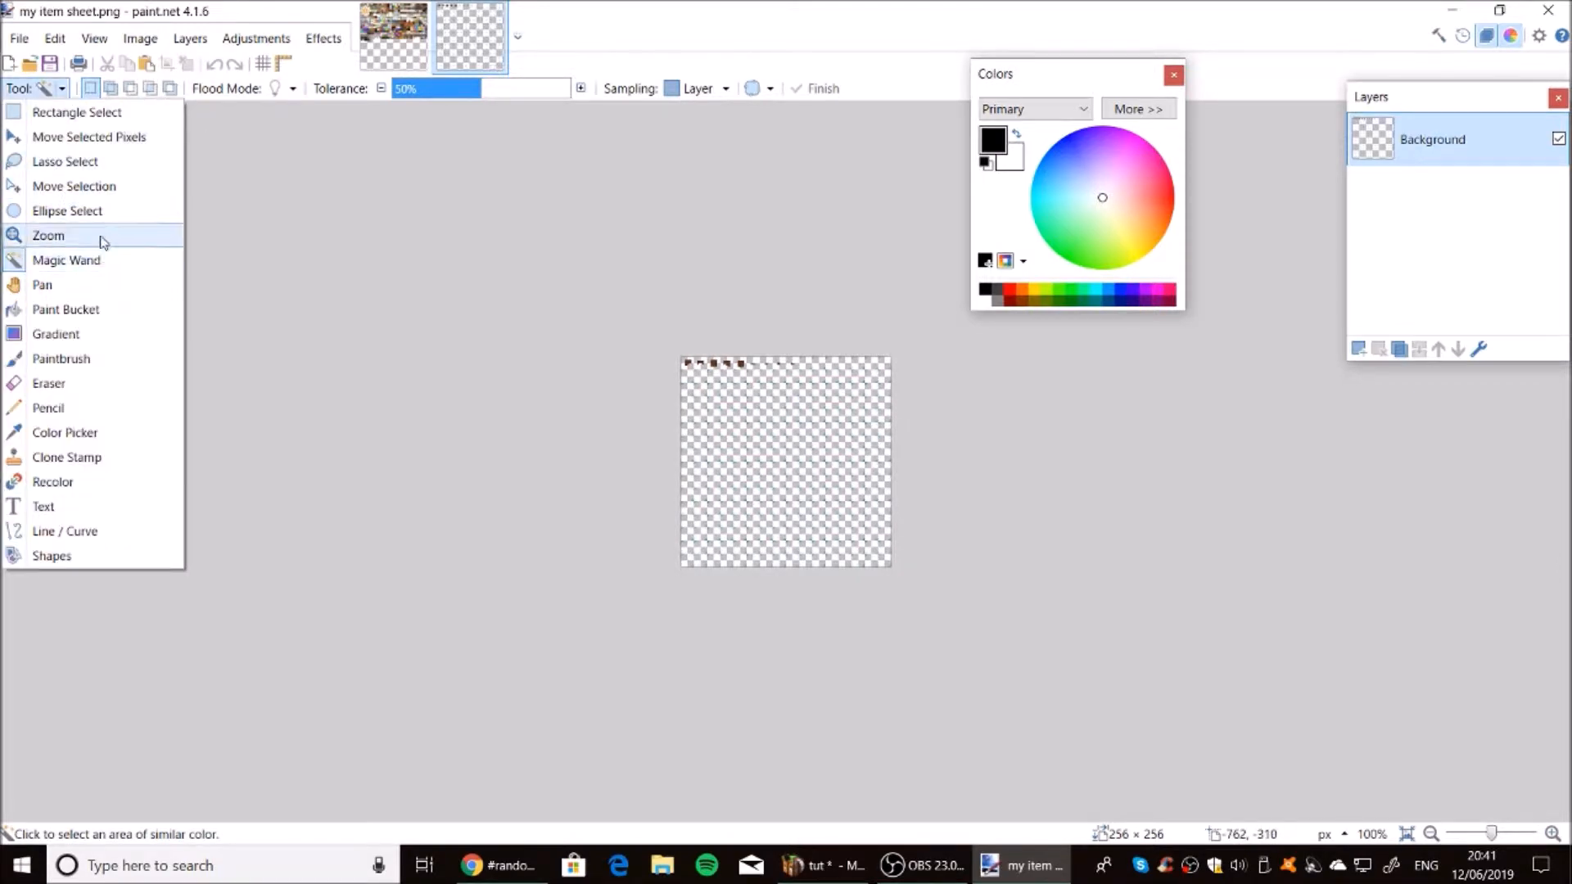
left_click(98, 237)
left_click(632, 335)
left_click(632, 335)
left_click(632, 335)
left_click(632, 336)
left_click(632, 336)
left_click_drag(1565, 344, 1565, 300)
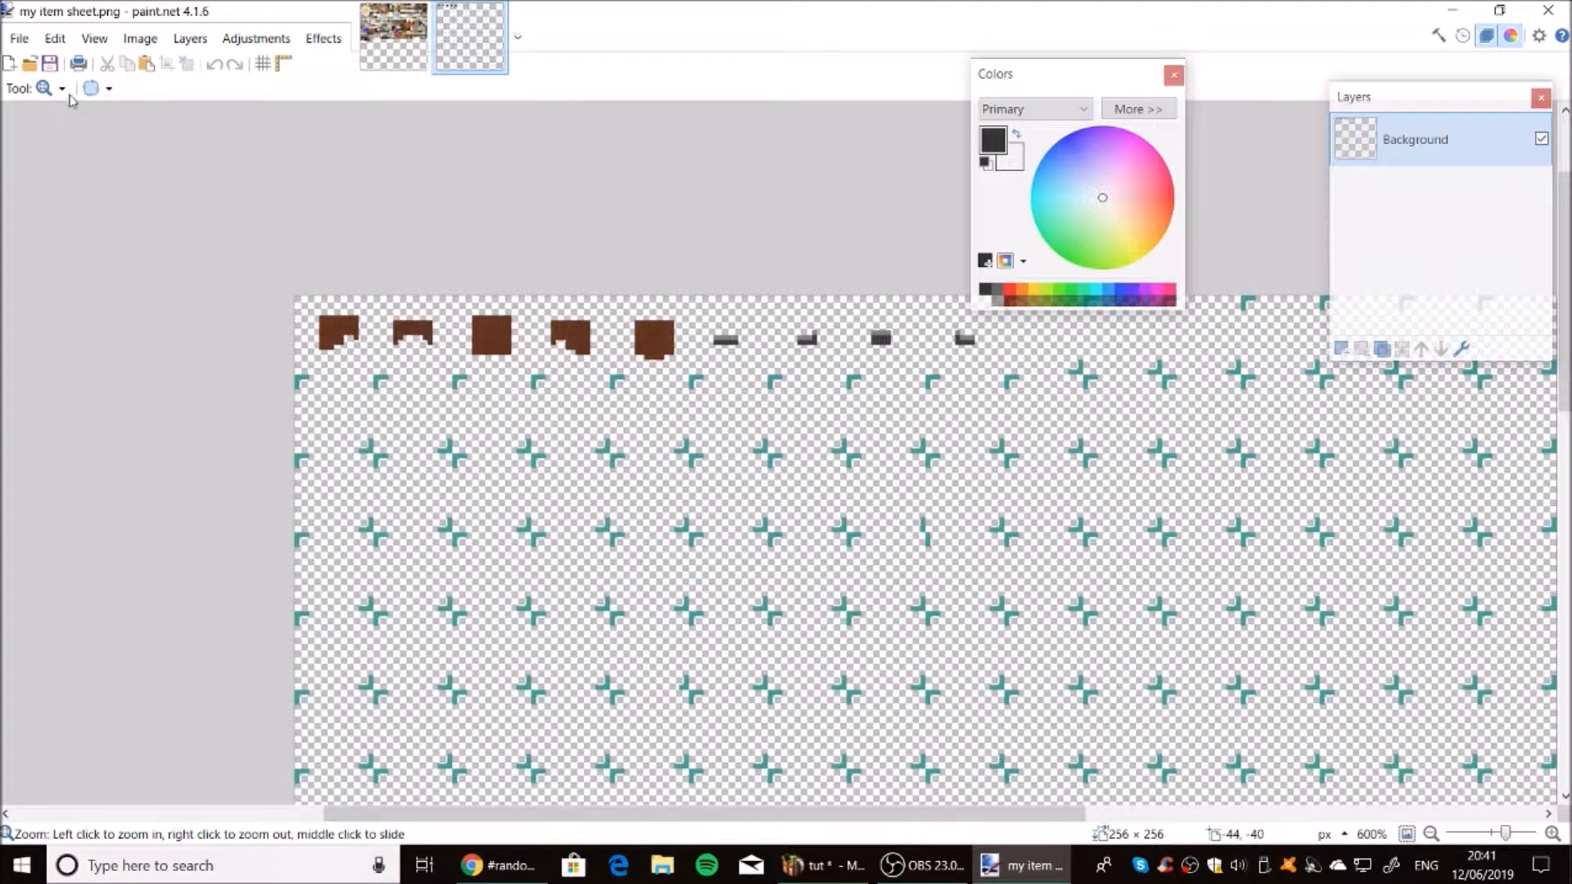
left_click(59, 89)
left_click(61, 115)
left_click_drag(296, 375, 1002, 452)
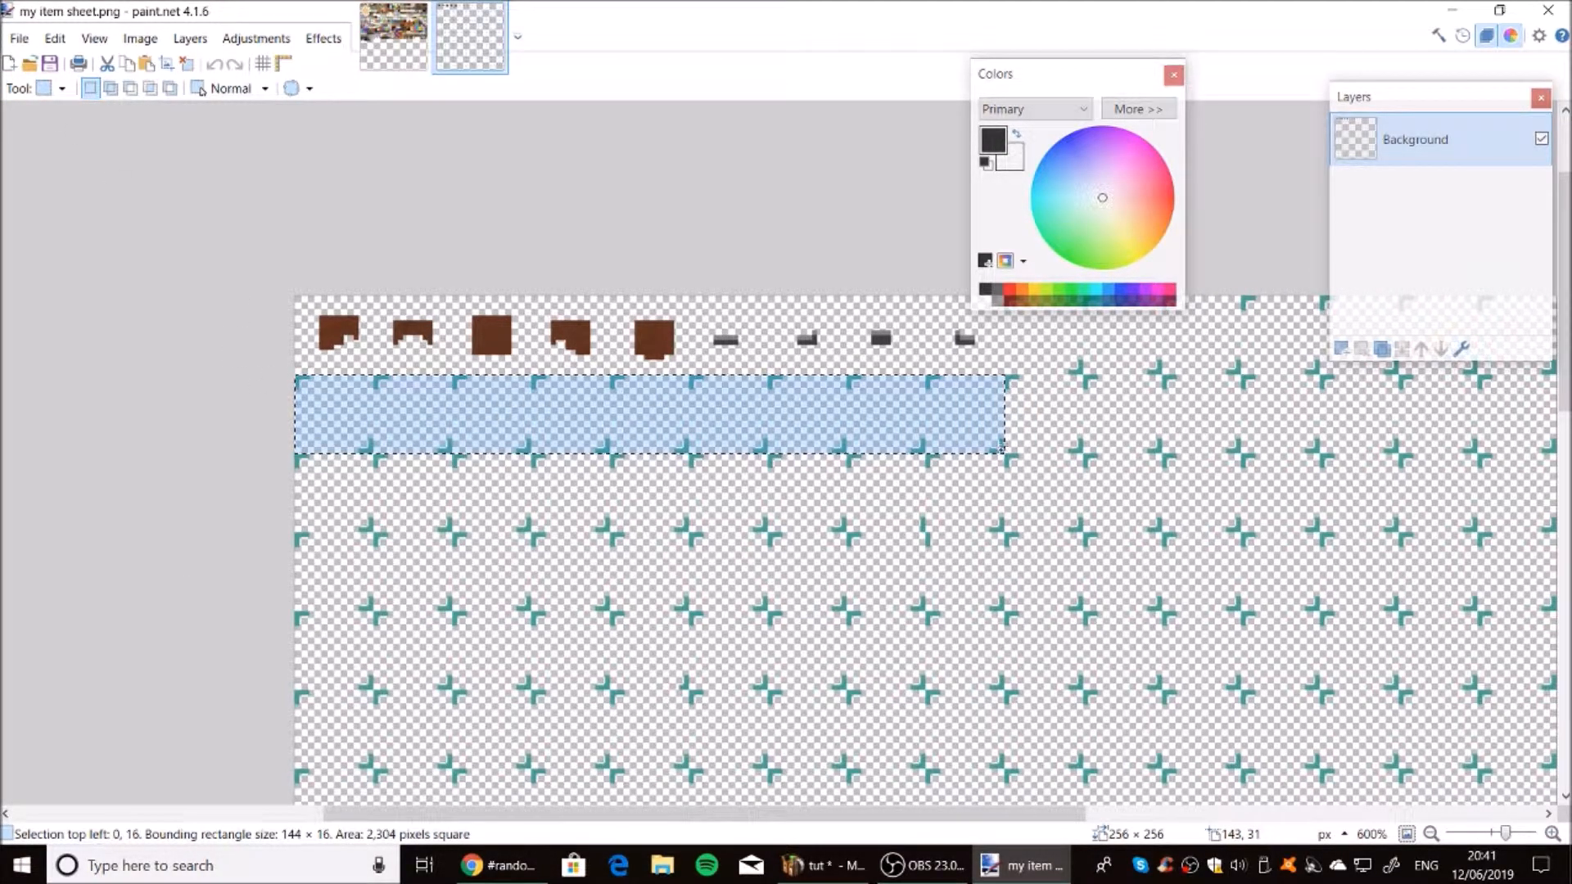
Cover the item textures in the item sheet's first row with the 144 × 16 px marker strip and paste the strip over the second row.
left_click_drag(936, 813, 1067, 807)
key("m")
left_click_drag(438, 404, 438, 320)
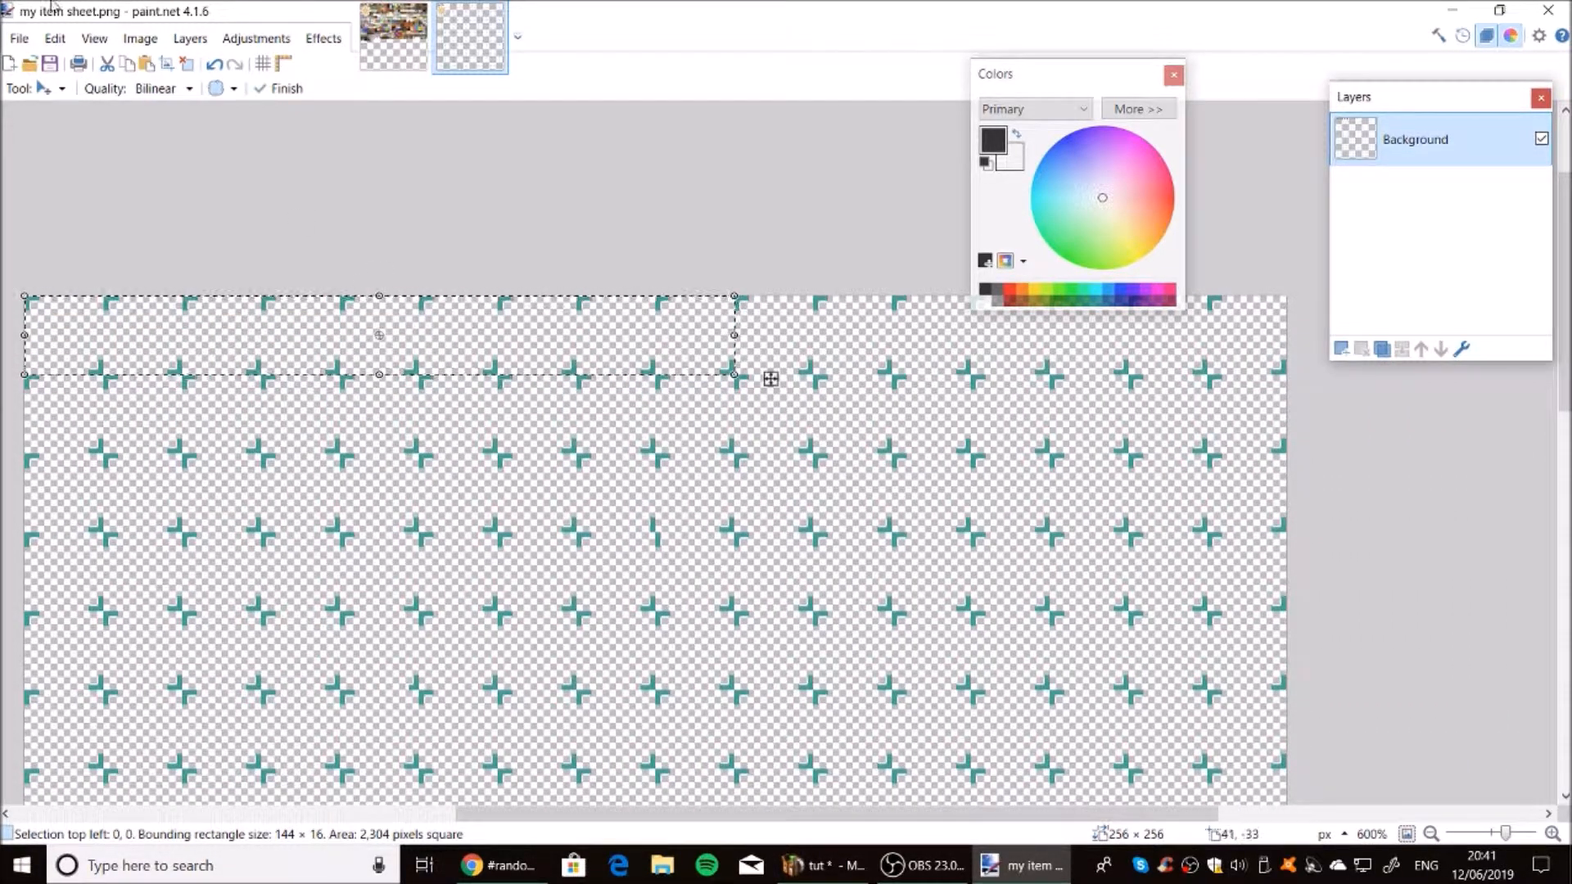
left_click(62, 88)
left_click(49, 101)
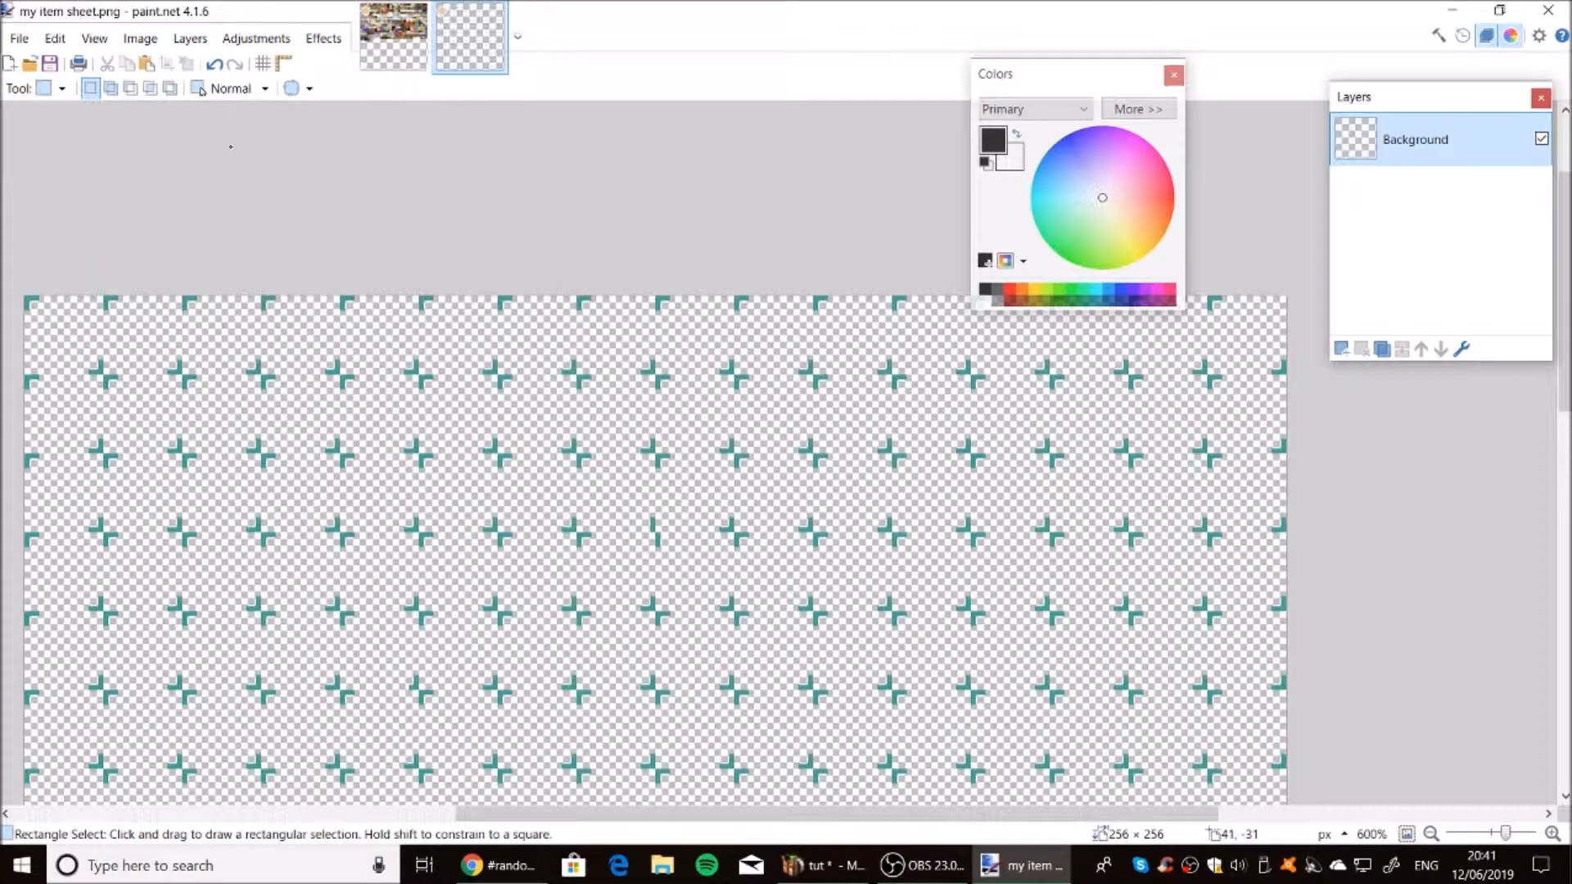
left_click_drag(621, 812, 395, 814)
key("ctrl+v")
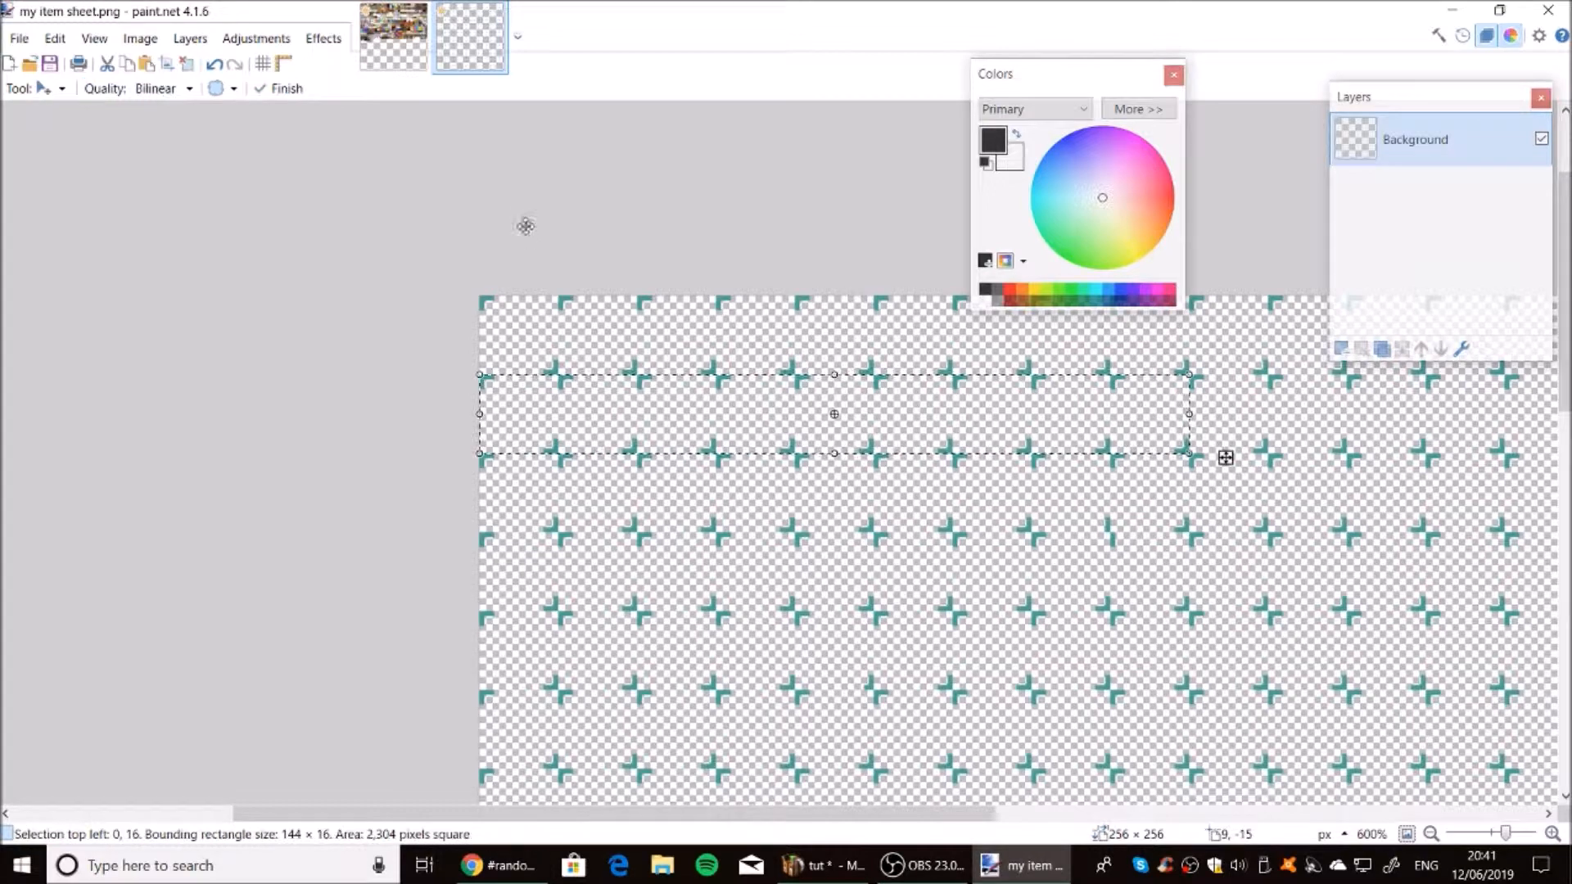
Copy the grass block side texture from qwertyuiop into the item sheet and place it in the first cell at 0, 0.
left_click(393, 37)
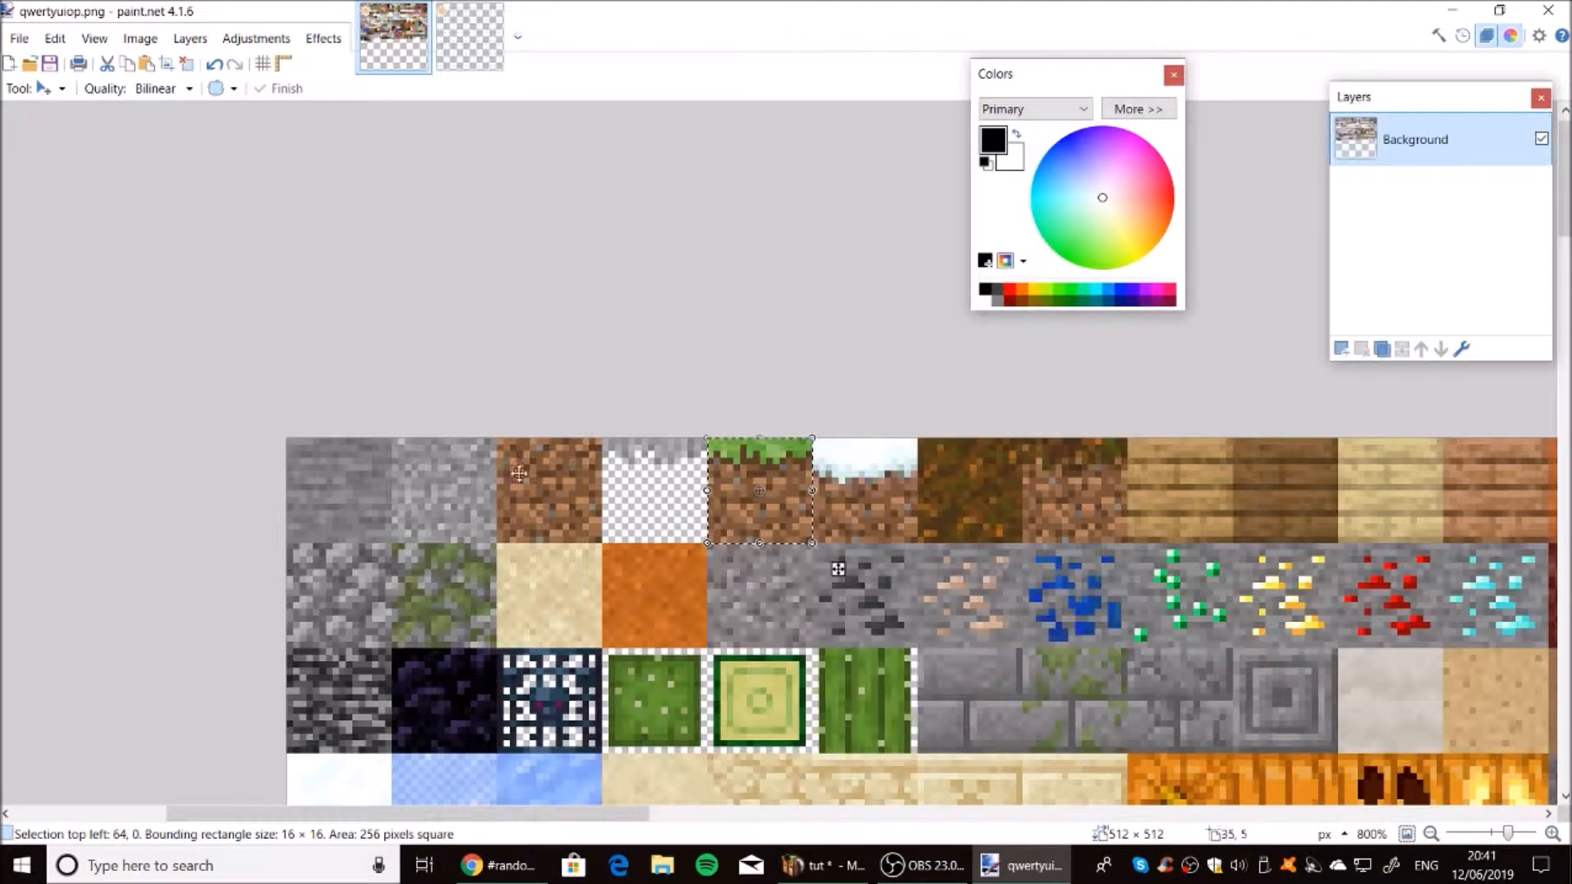
left_click(500, 59)
key("ctrl+v")
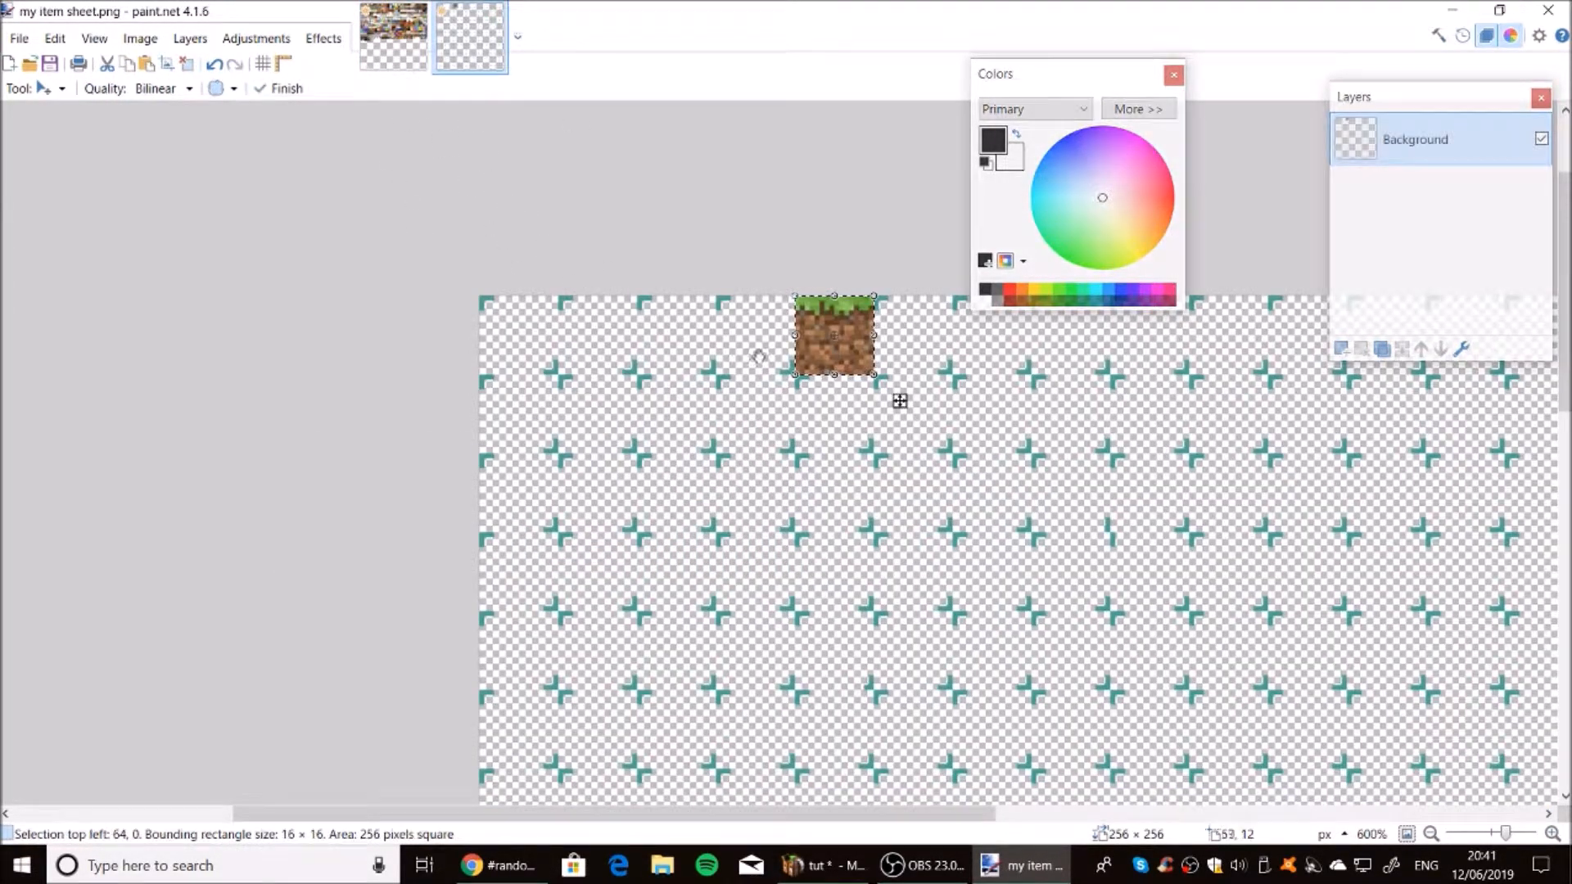
left_click_drag(824, 358, 515, 317)
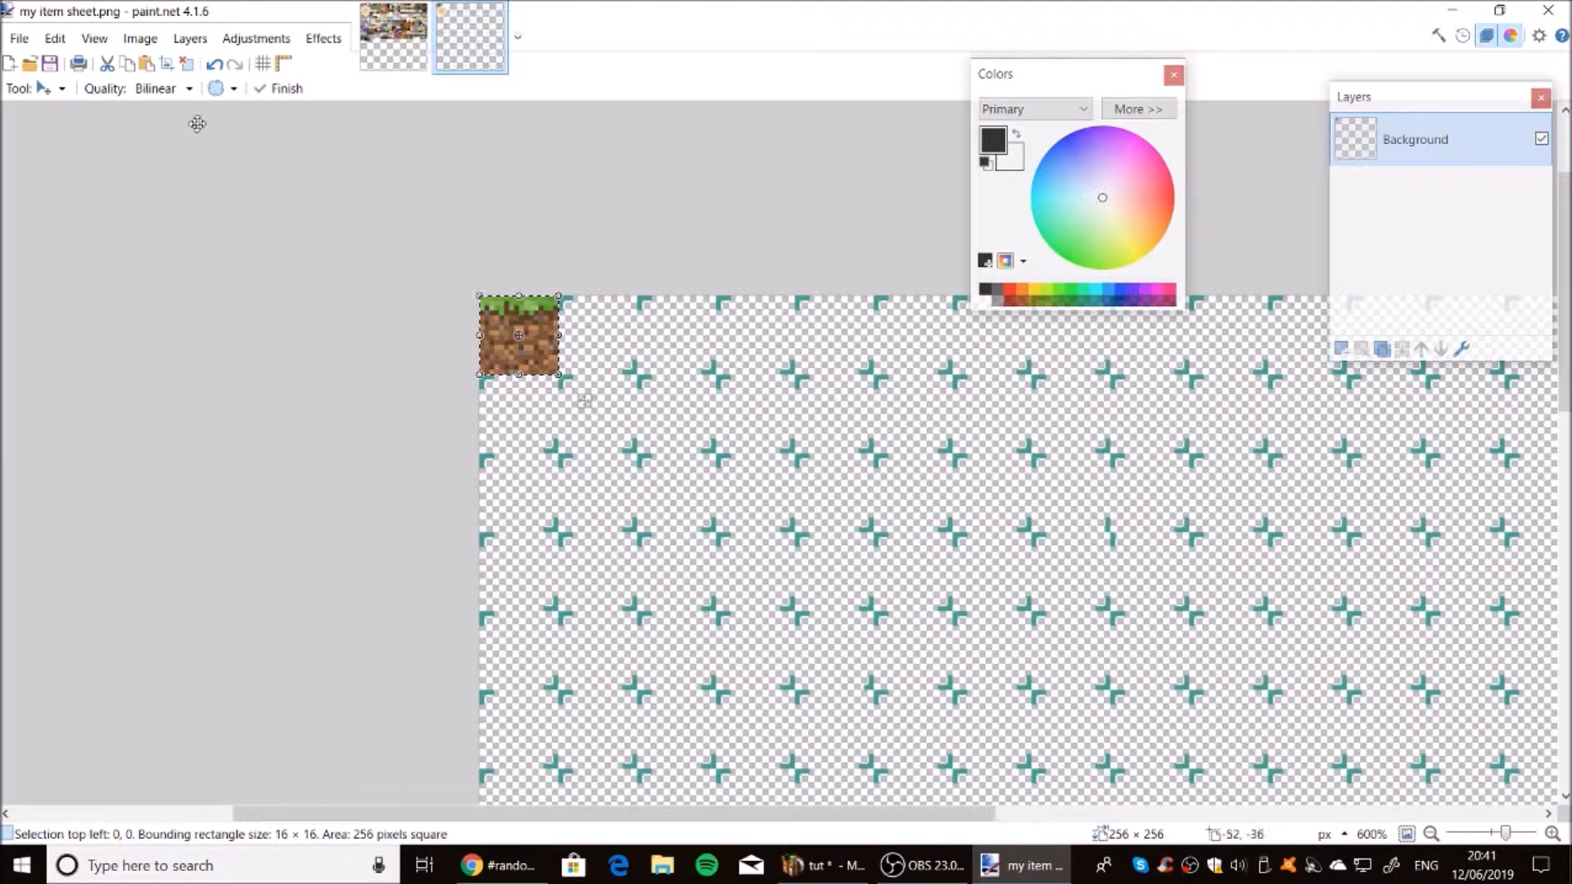
Cut the grass block texture from the Background layer, paste it onto a new layer in the same cell and deselect it.
left_click(57, 89)
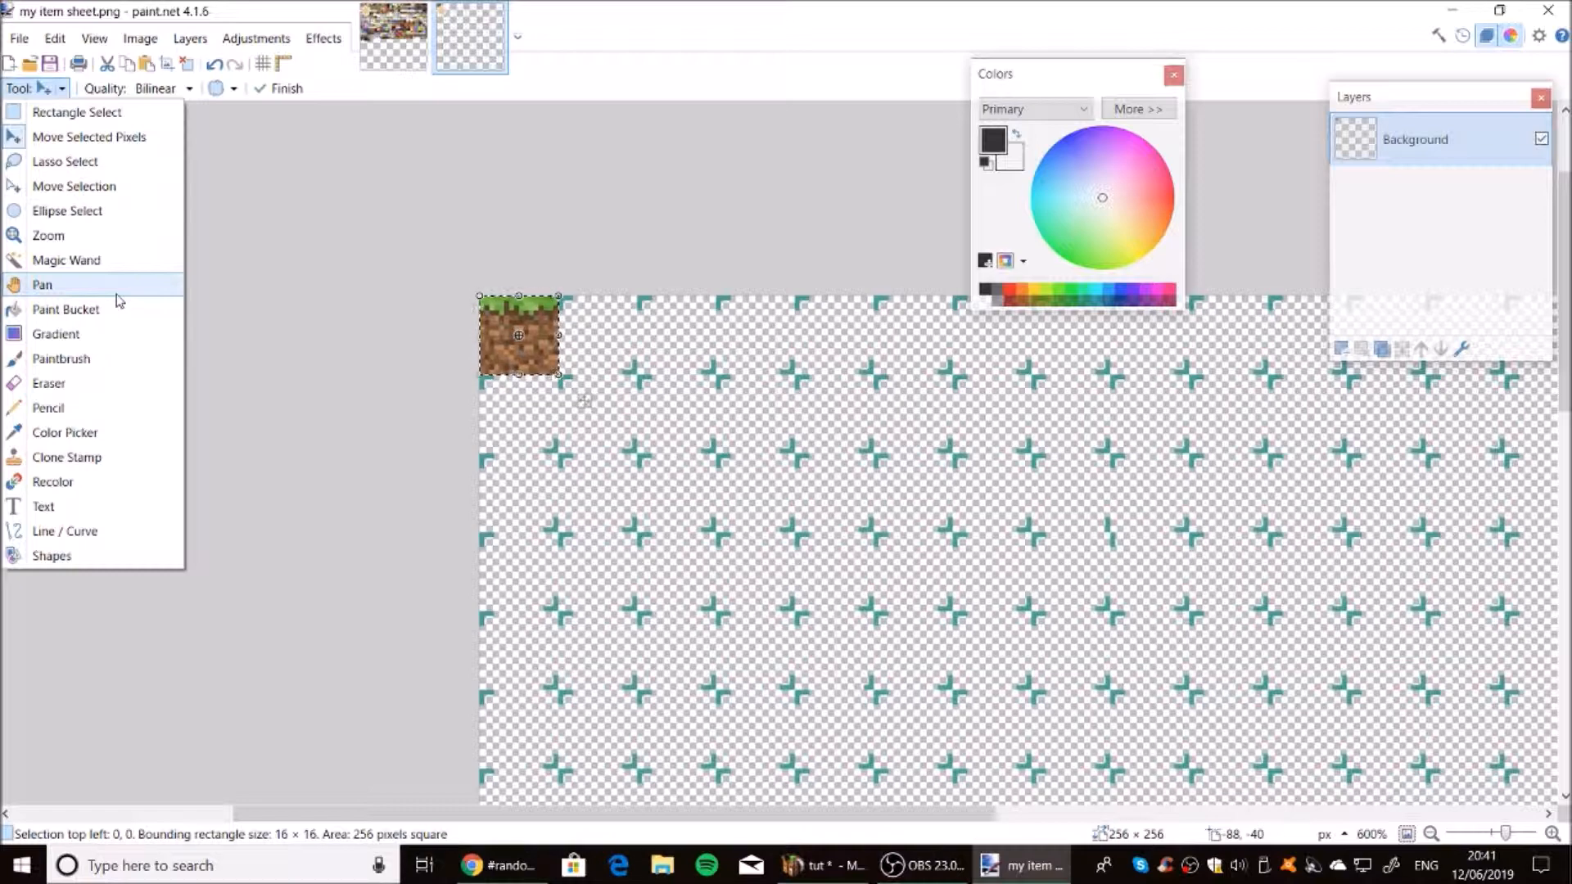
left_click(537, 363)
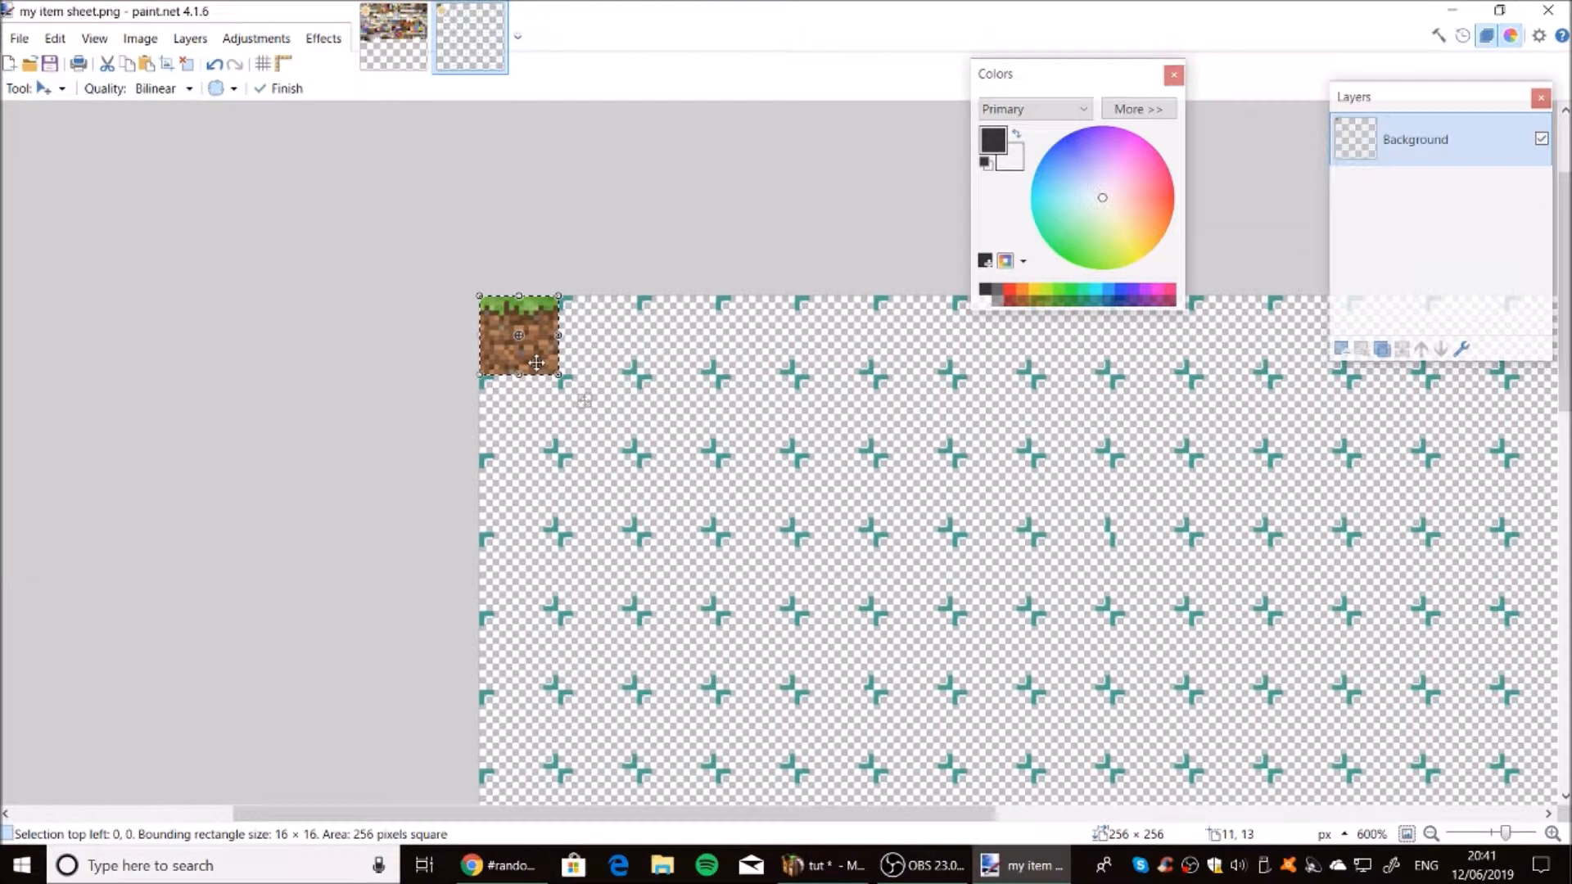
key("ctrl+z")
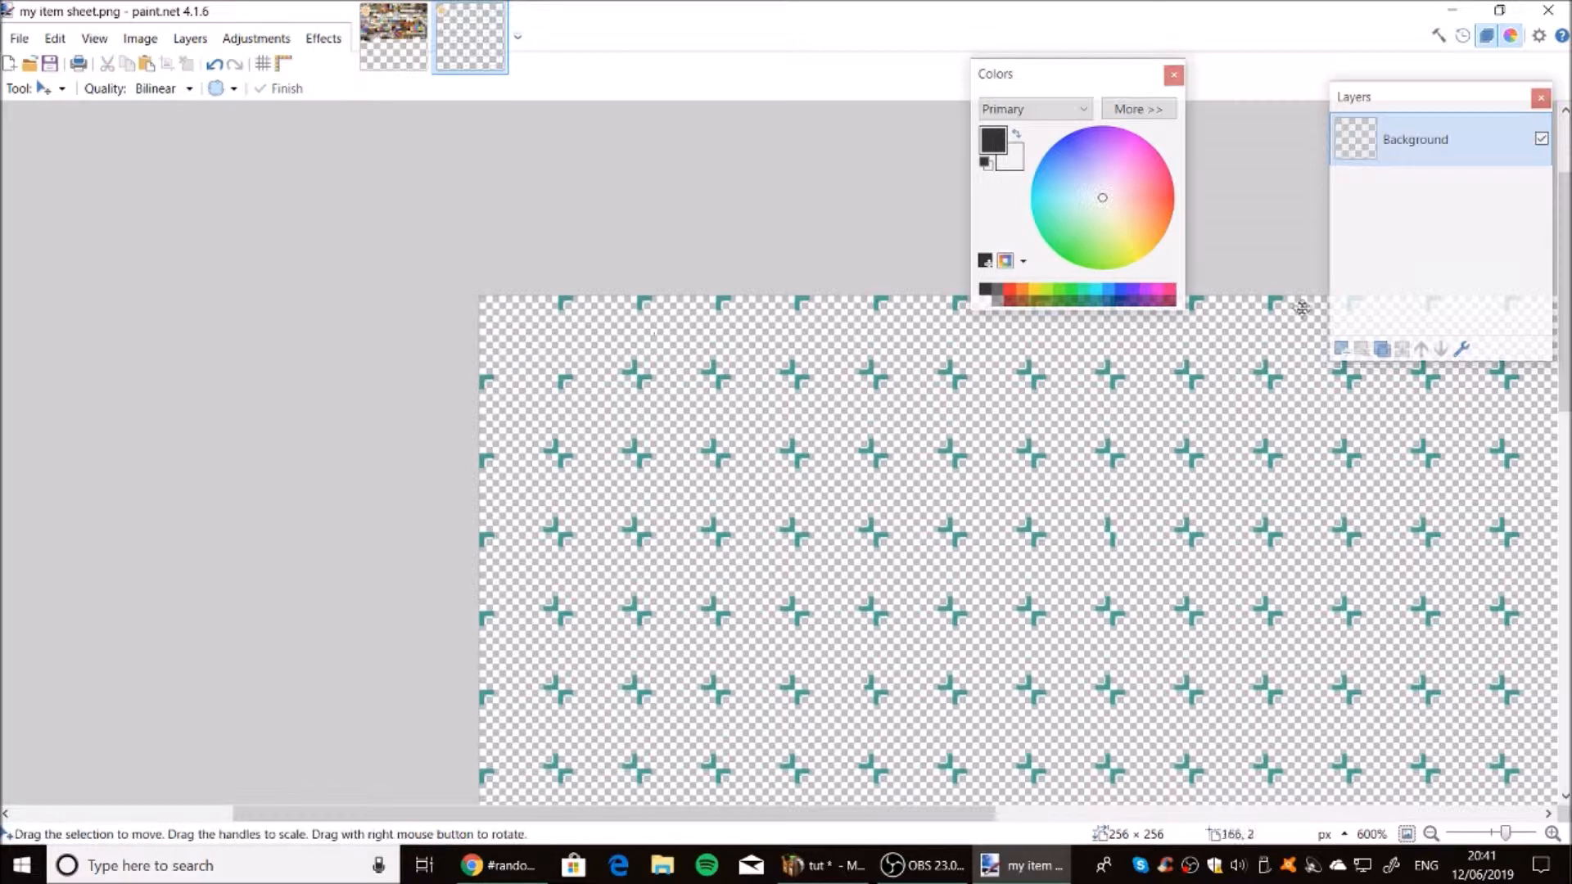
left_click(1343, 350)
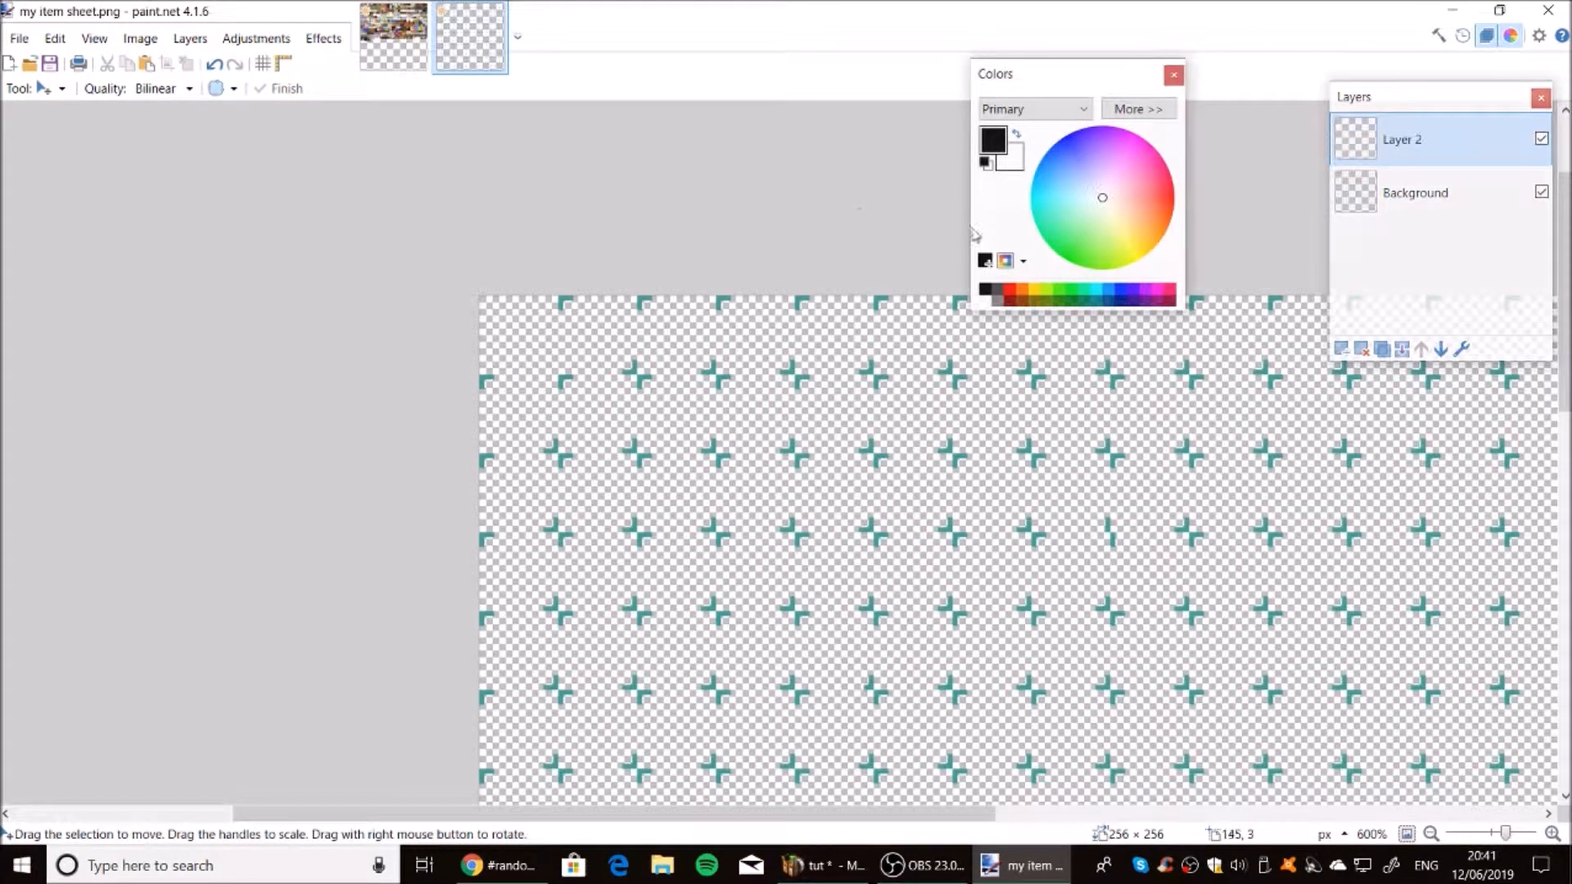
key("ctrl+v")
left_click(53, 86)
left_click(67, 112)
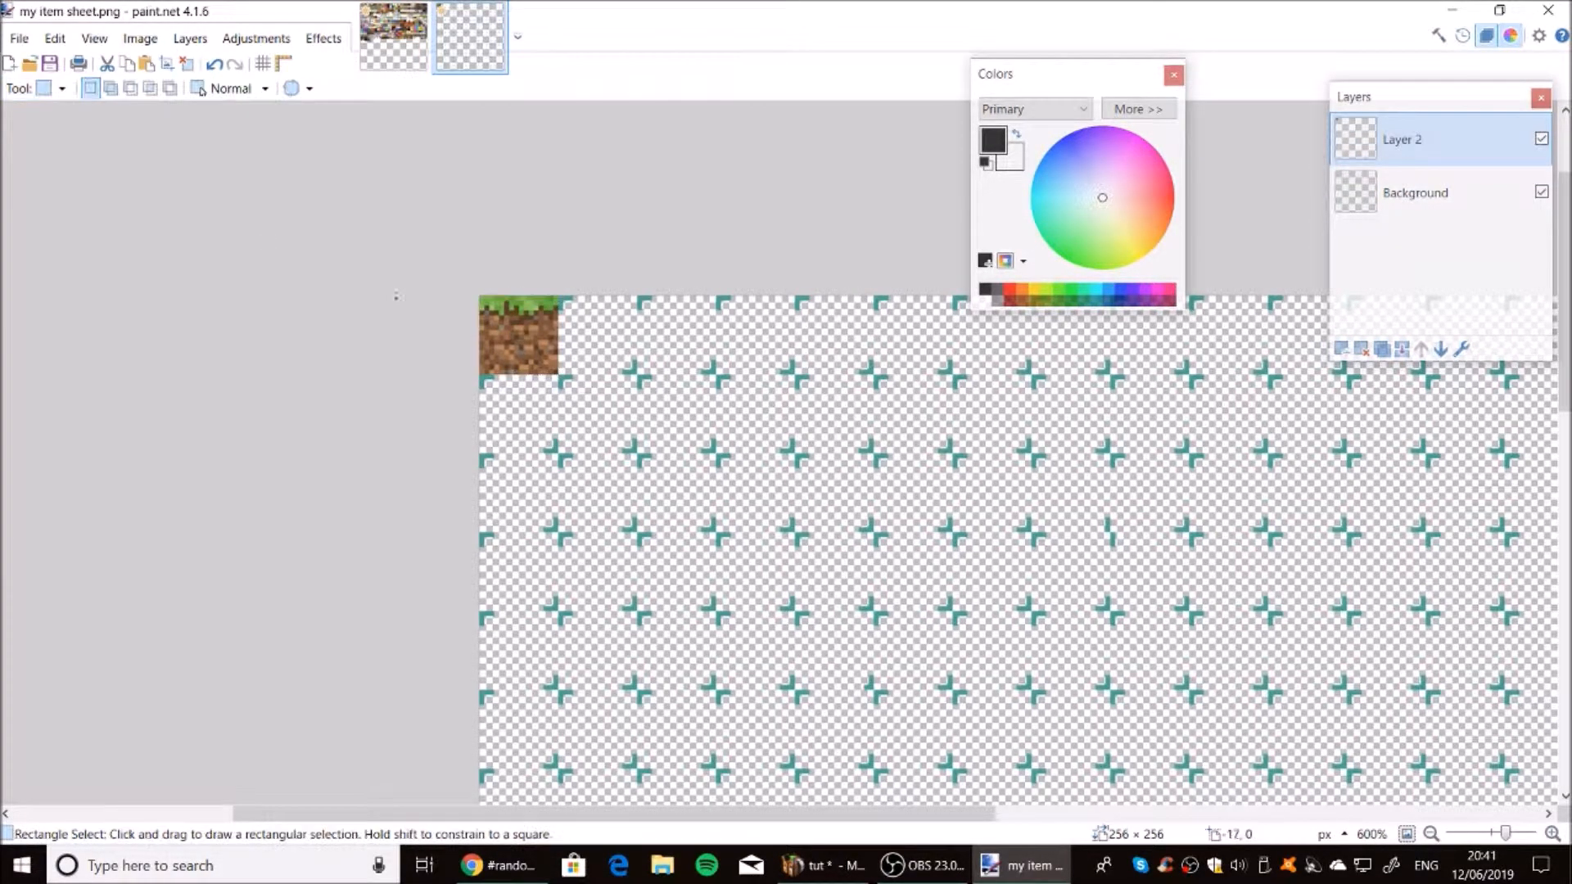
Try erasing an area of about 128 × 93 px of corner markers on the Background layer, and undo the deletion.
left_click(1480, 192)
left_click_drag(480, 296, 1111, 754)
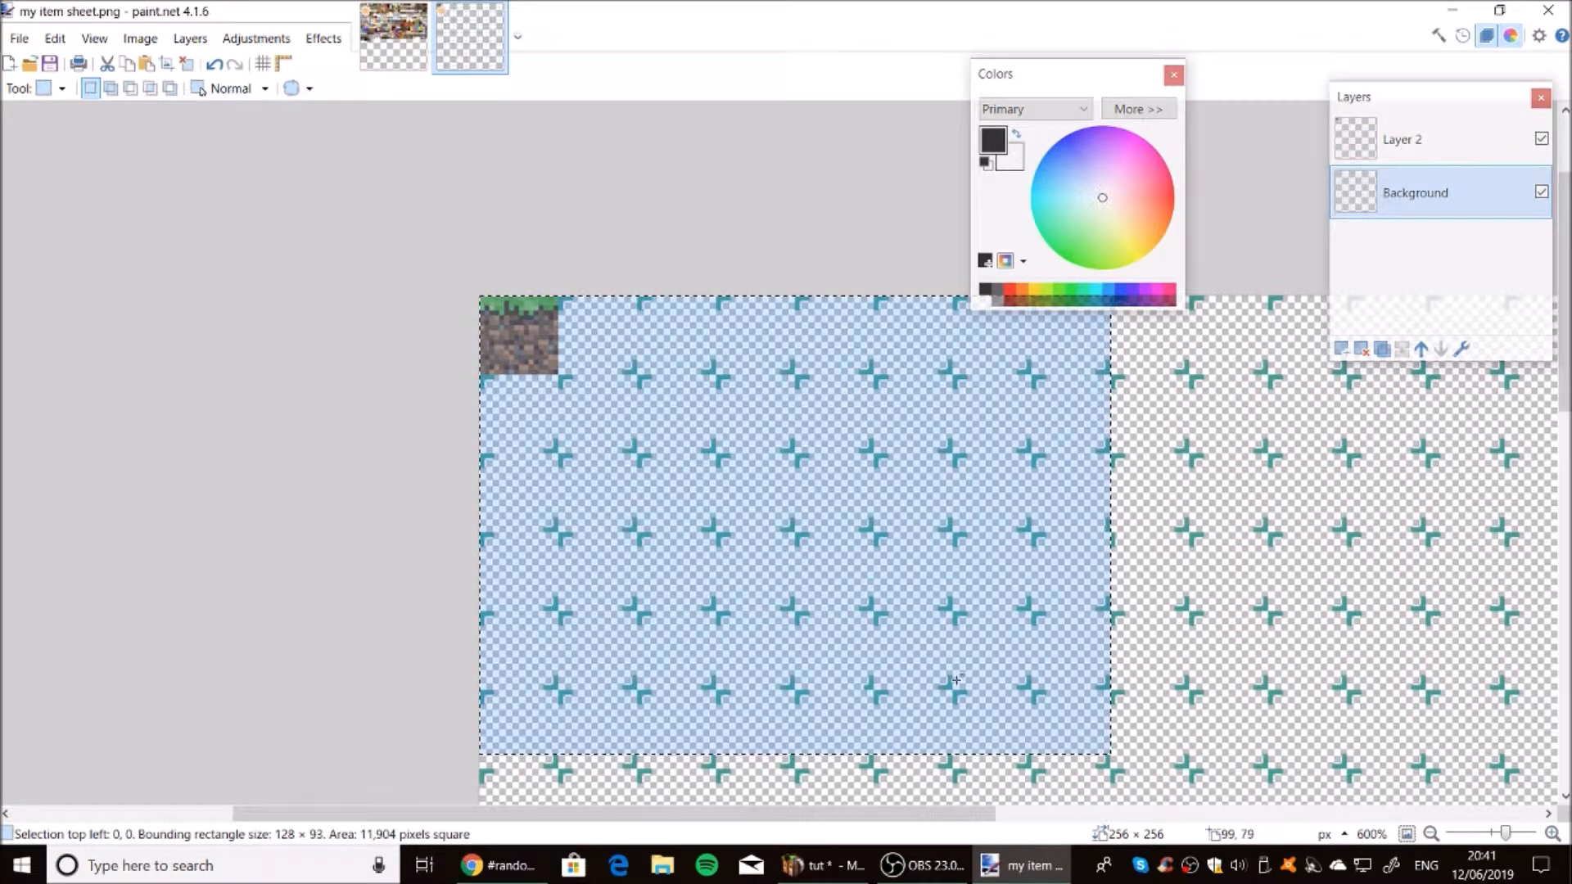
key("Delete")
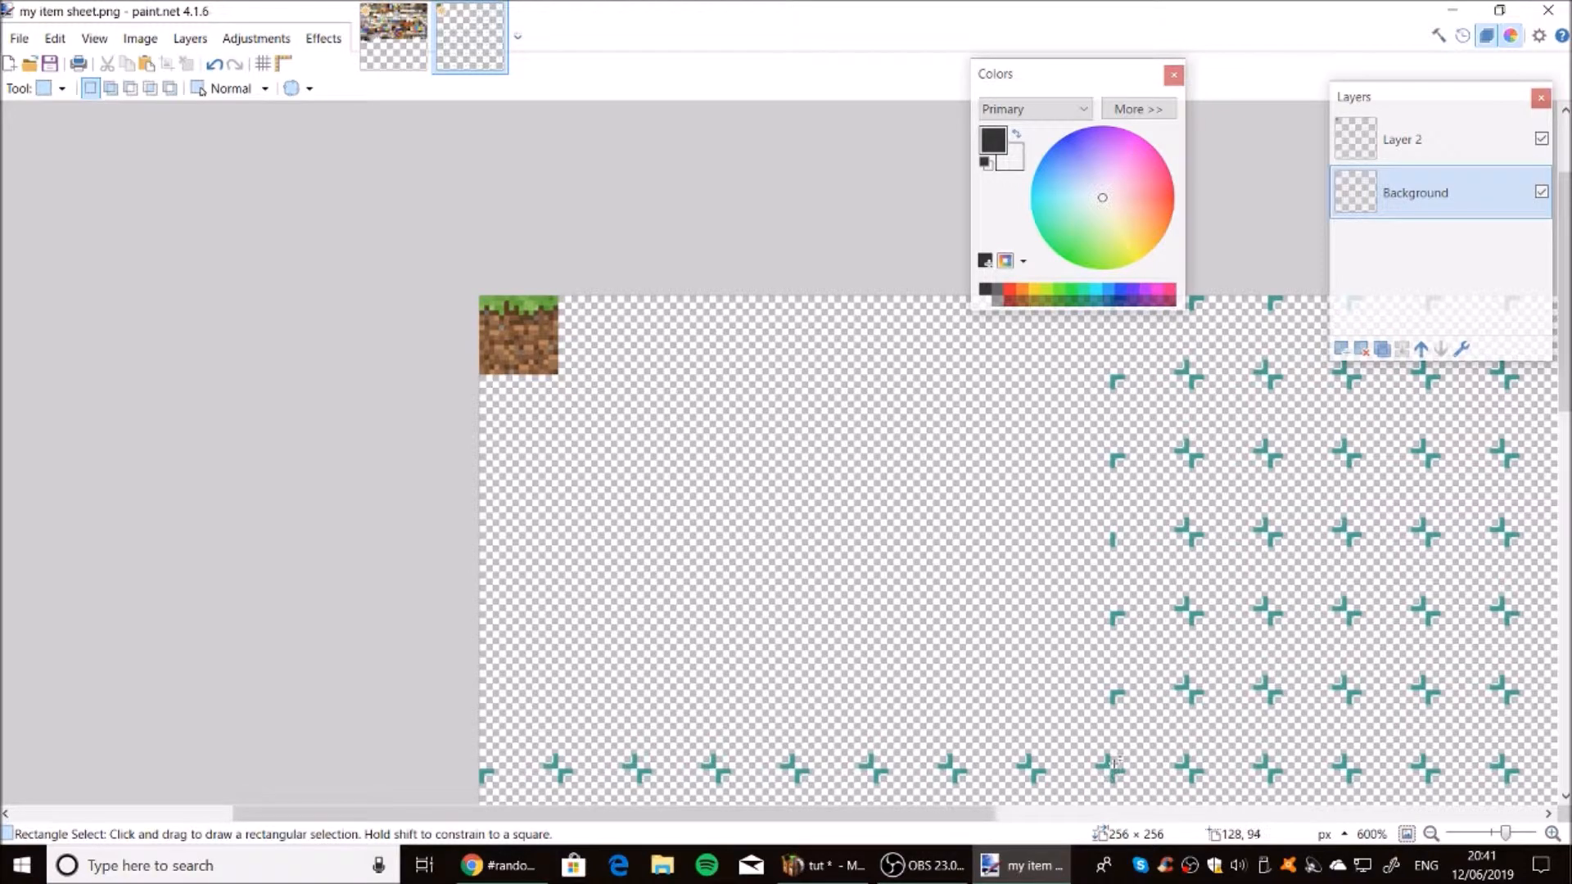
key("ctrl+z")
key("ctrl+z")
Try shifting the whole Background layer's corner markers about 4 px down beneath the grass block texture.
left_click(63, 88)
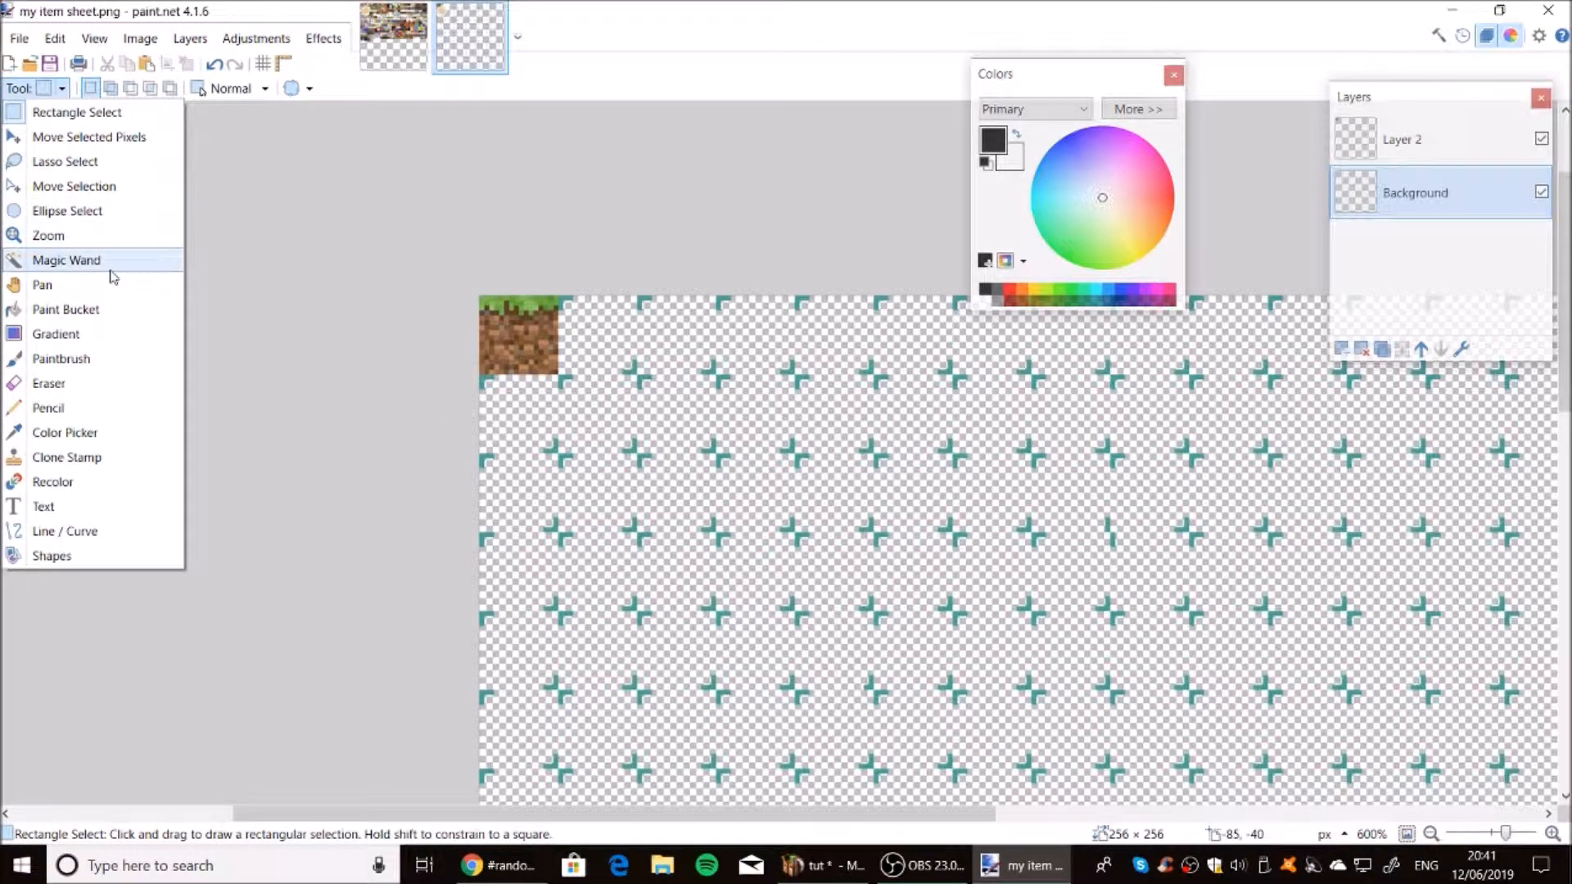
left_click(114, 114)
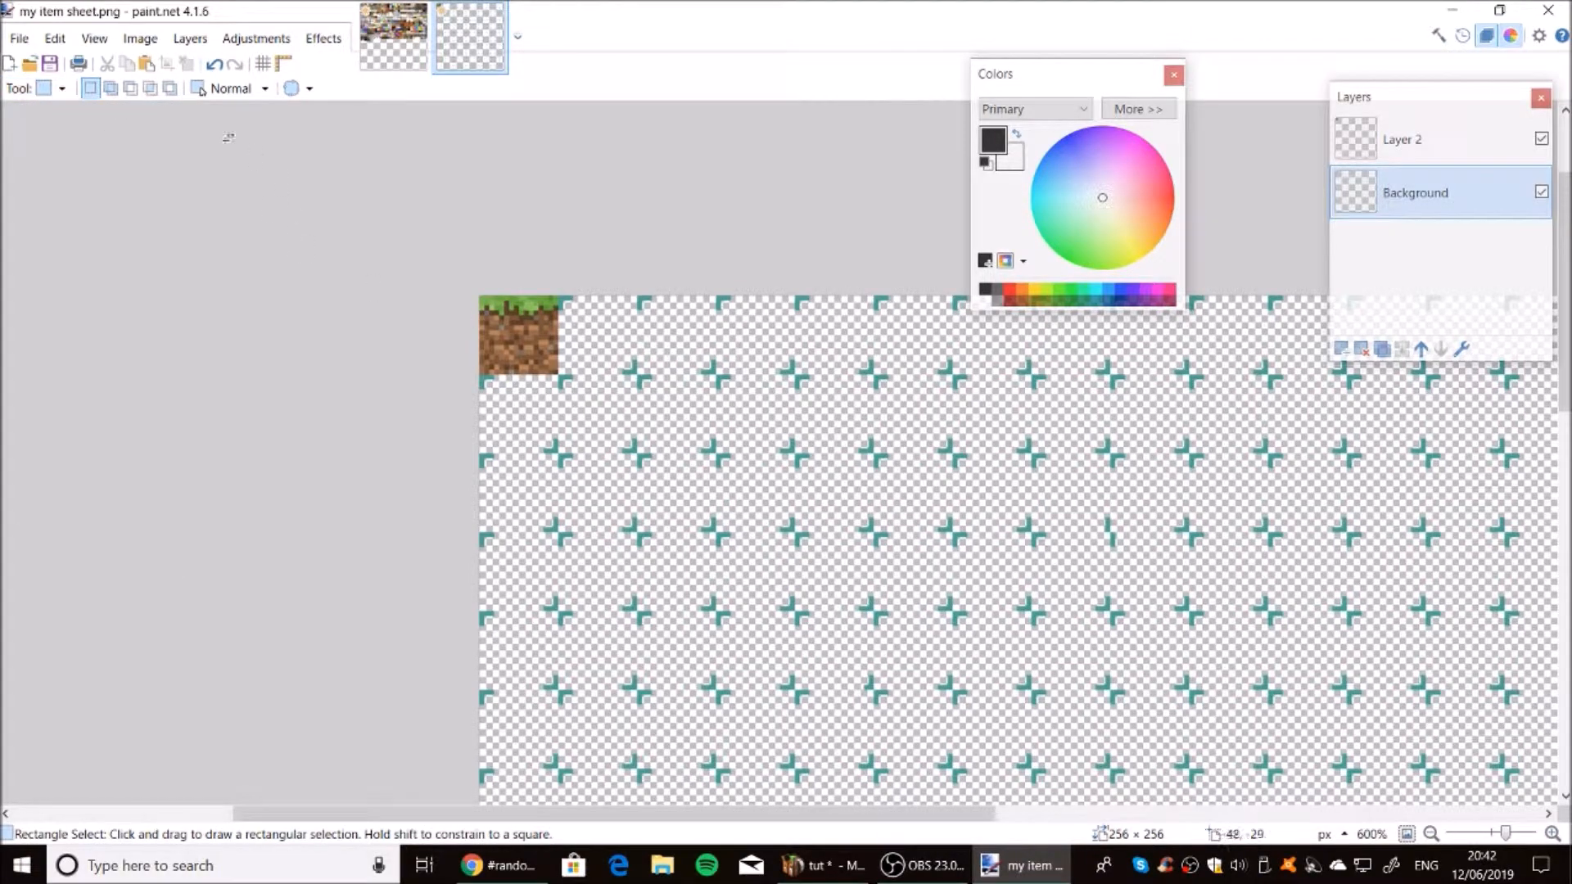
left_click(61, 88)
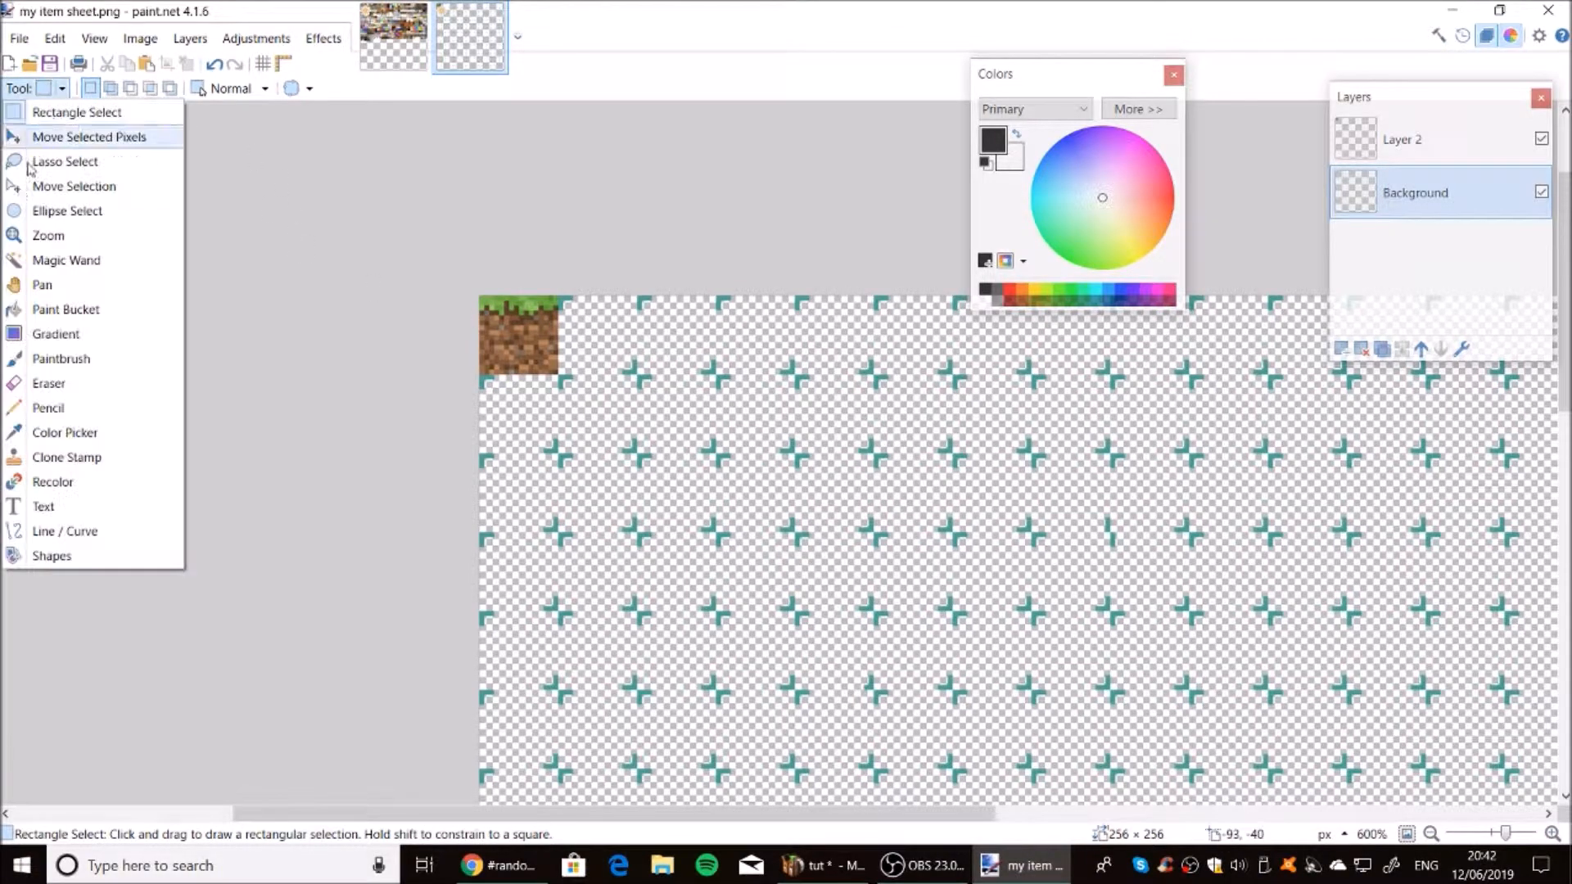
left_click(99, 235)
left_click(579, 294)
left_click(579, 295)
left_click_drag(620, 820, 480, 820)
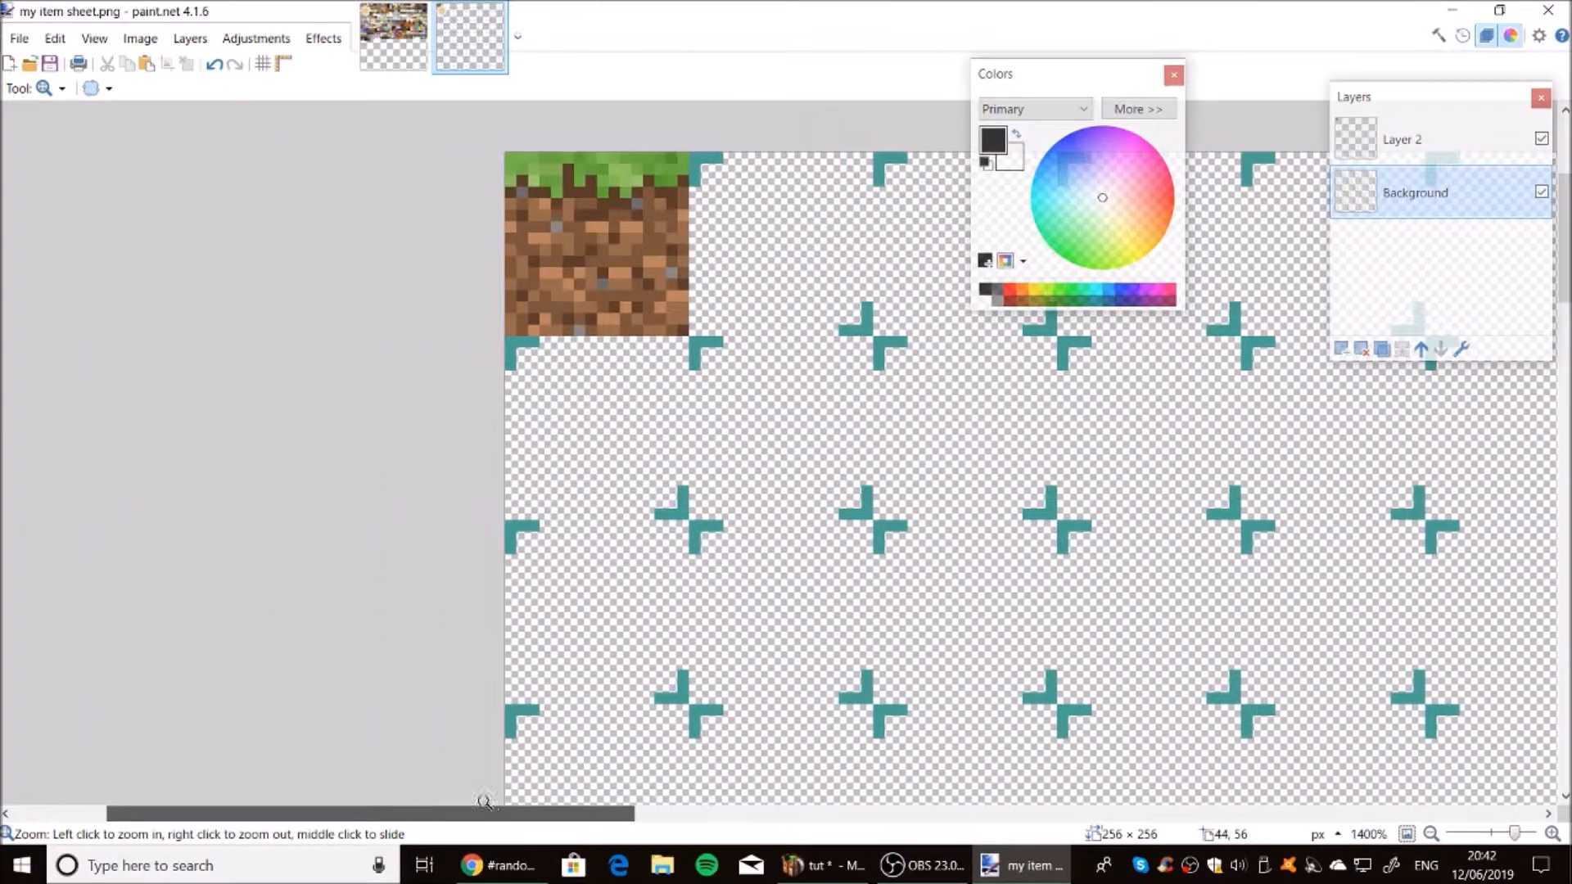
key("m")
key("ctrl+a")
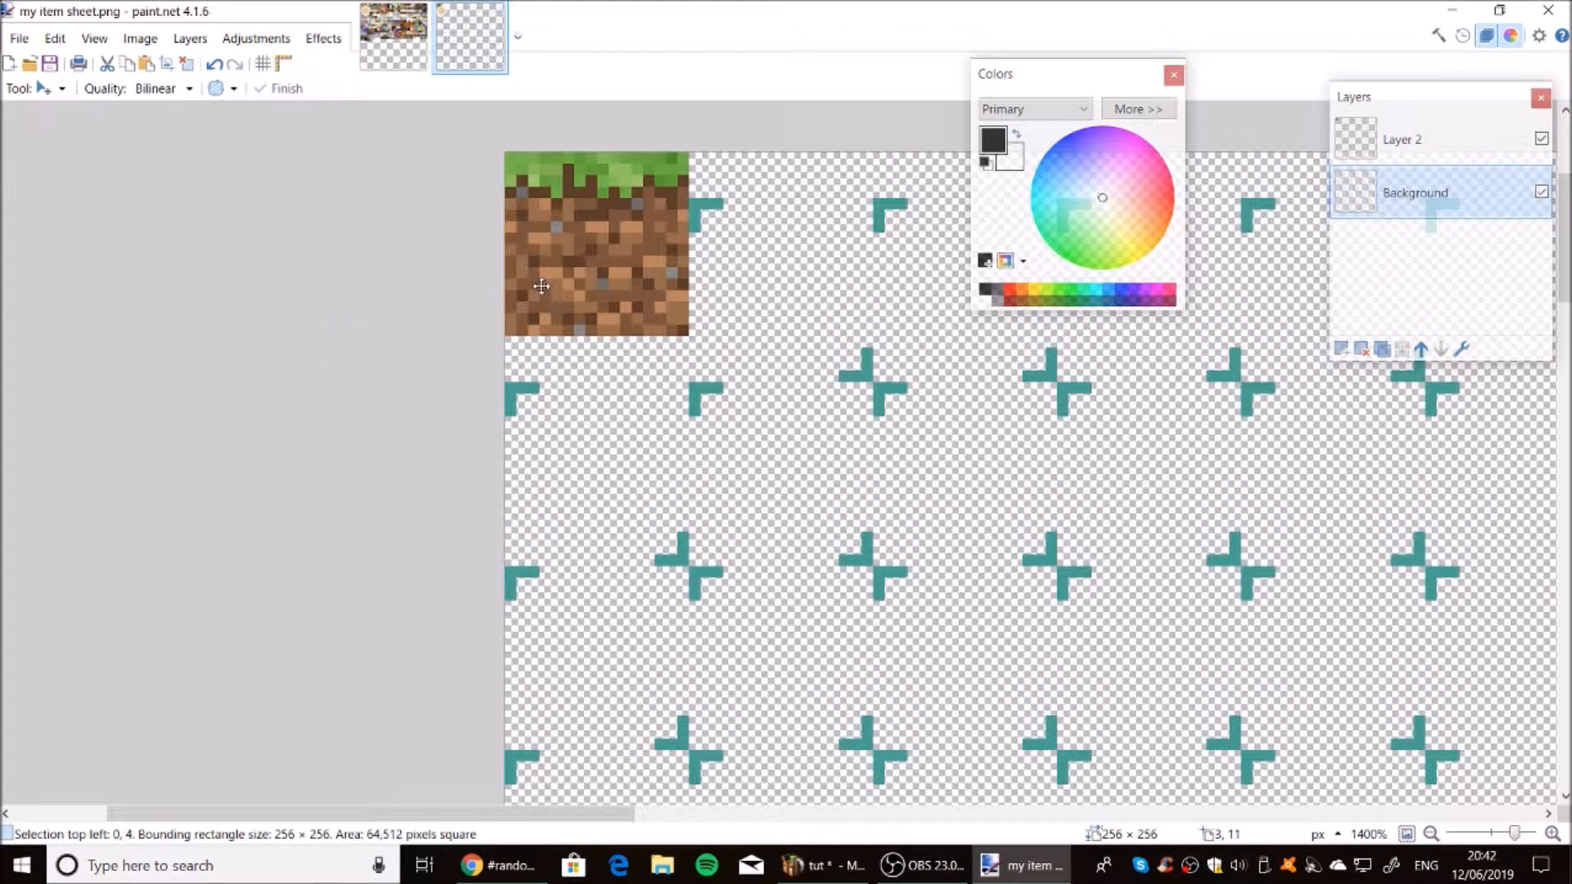
Select only the green grass pixels on Layer 2's block texture, about 16 × 4 px overall, using combined rectangular selections.
left_click(1394, 146)
key("b")
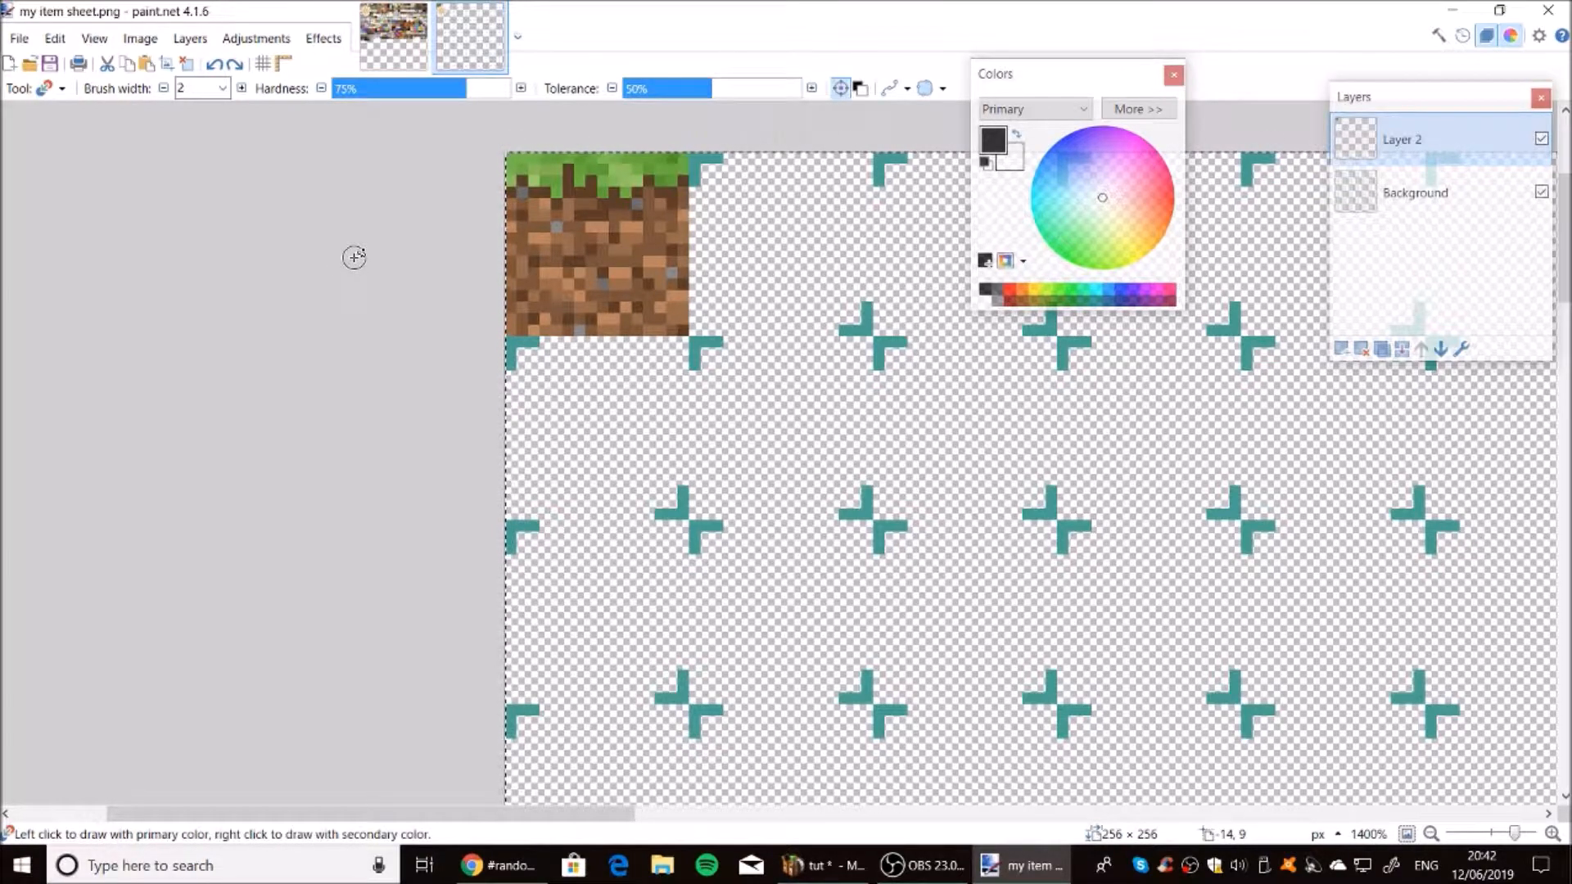
left_click(51, 88)
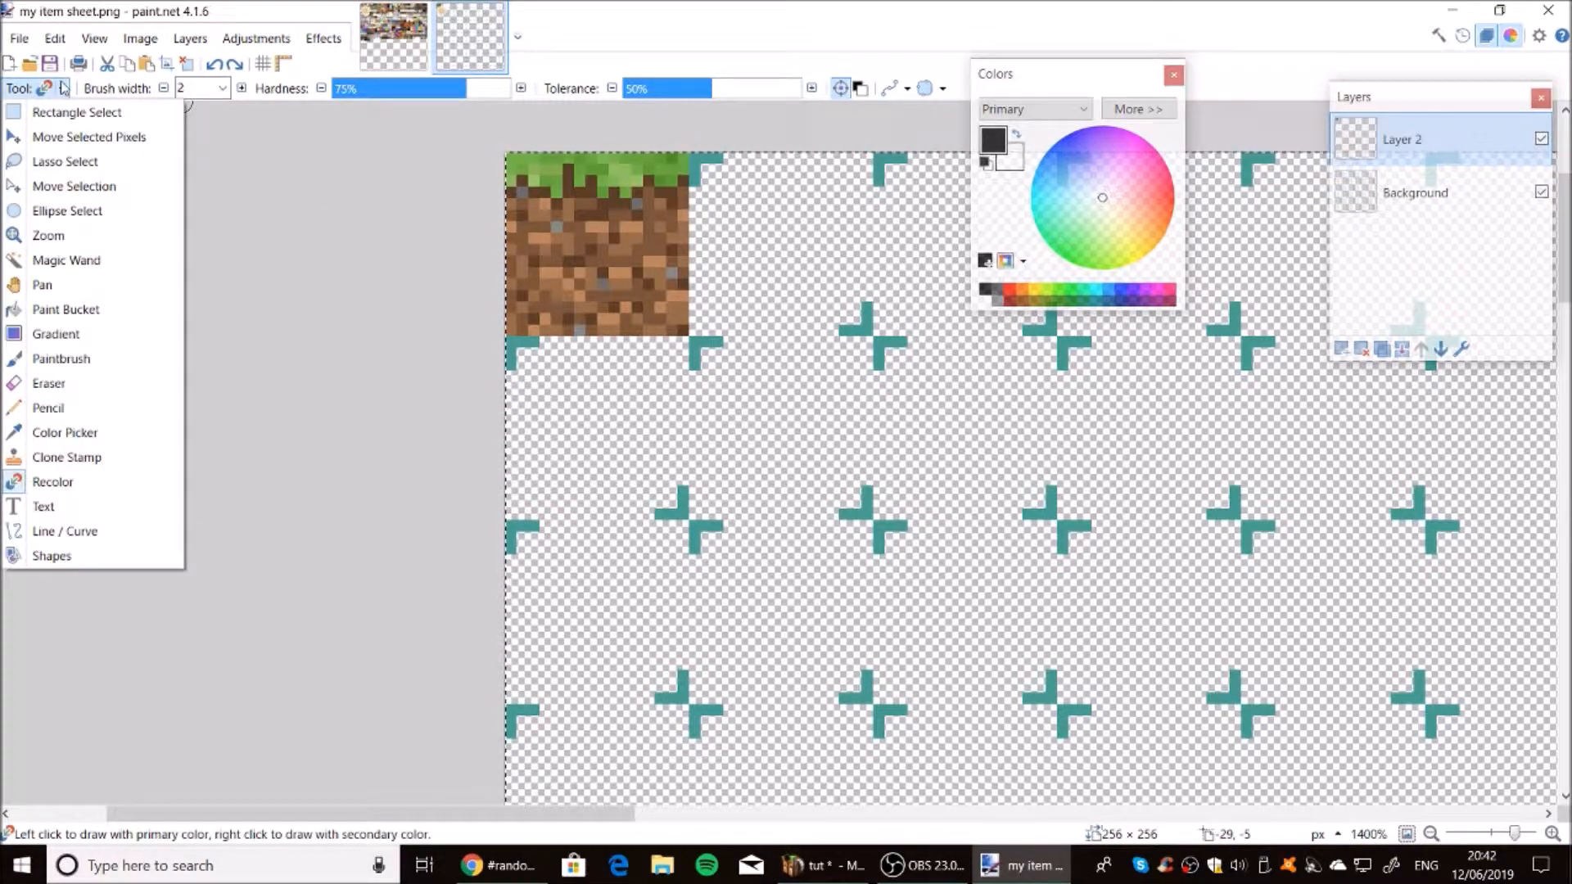
left_click(90, 285)
left_click_drag(401, 354, 228, 446)
left_click(51, 87)
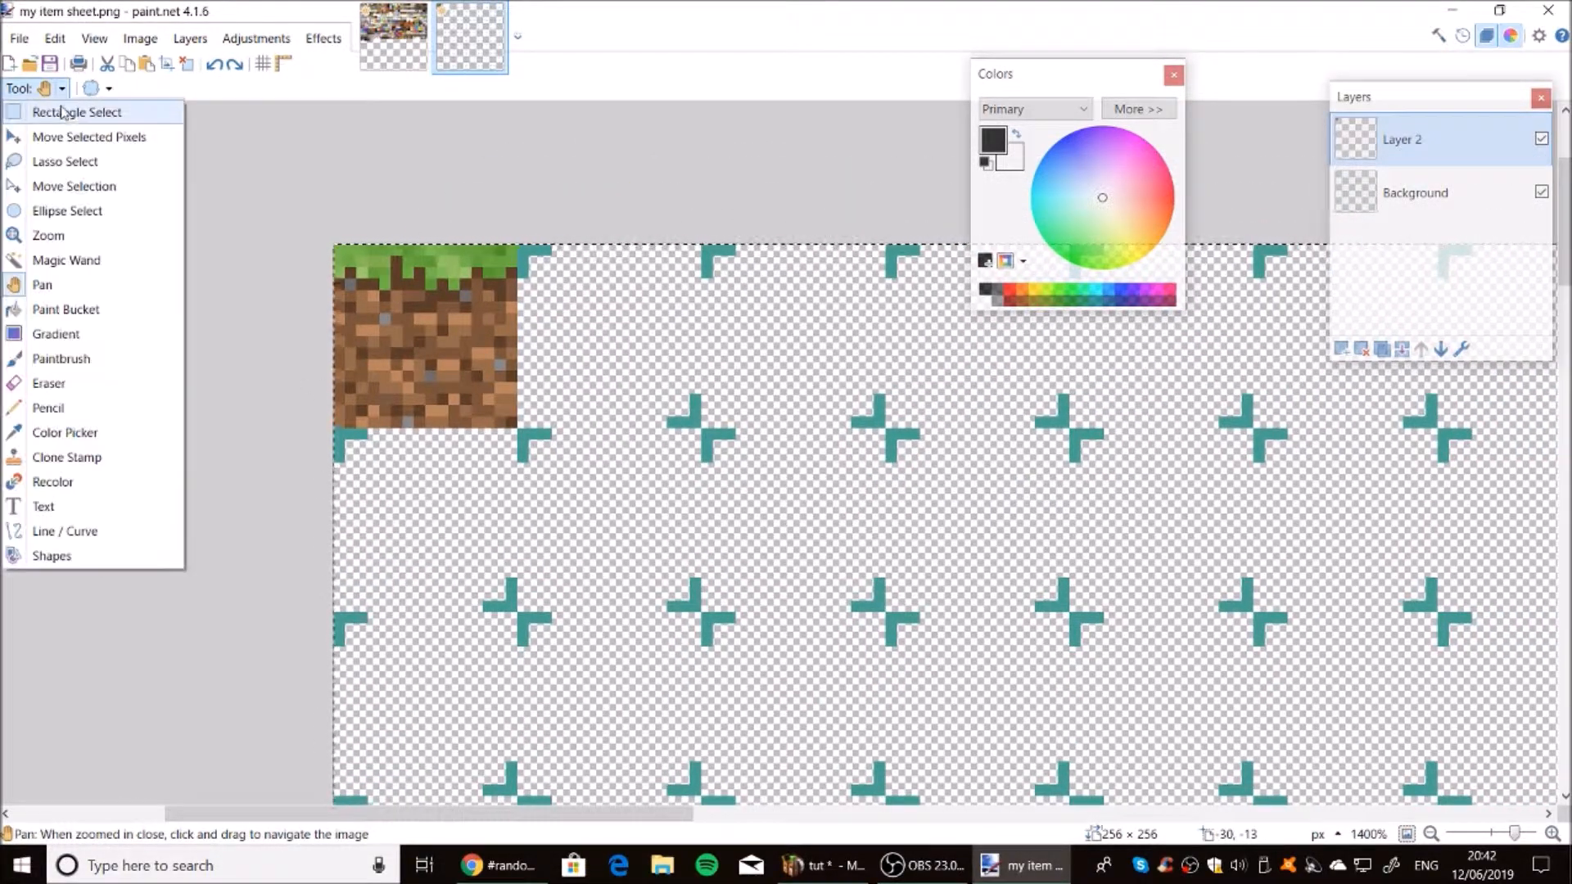
left_click(70, 112)
left_click(344, 288)
left_click_drag(344, 288, 511, 249)
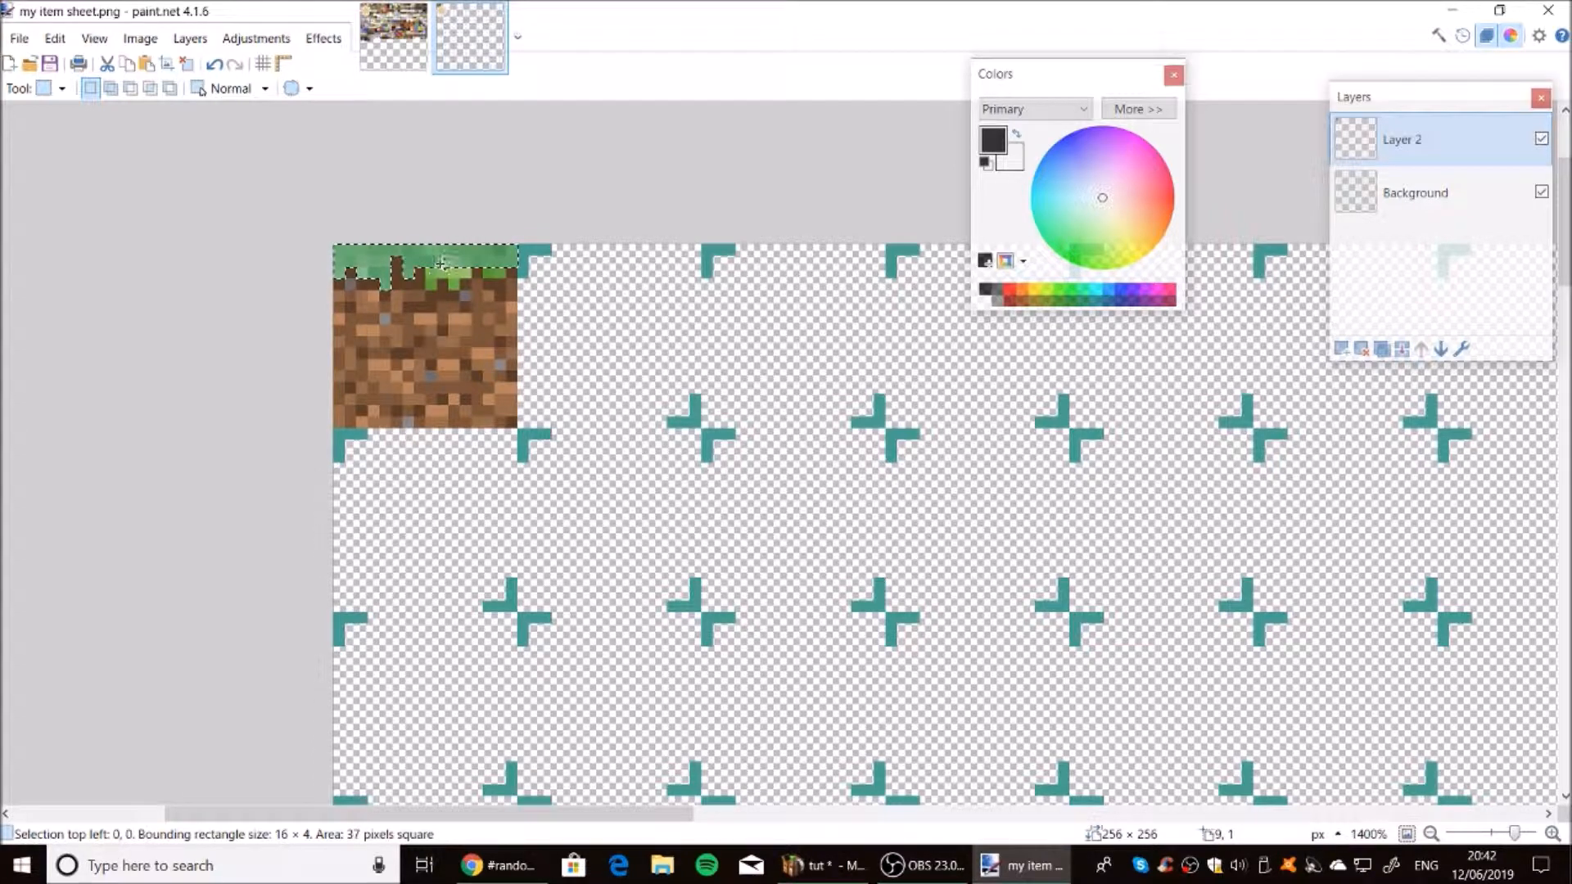
left_click_drag(431, 273, 465, 271, "ctrl")
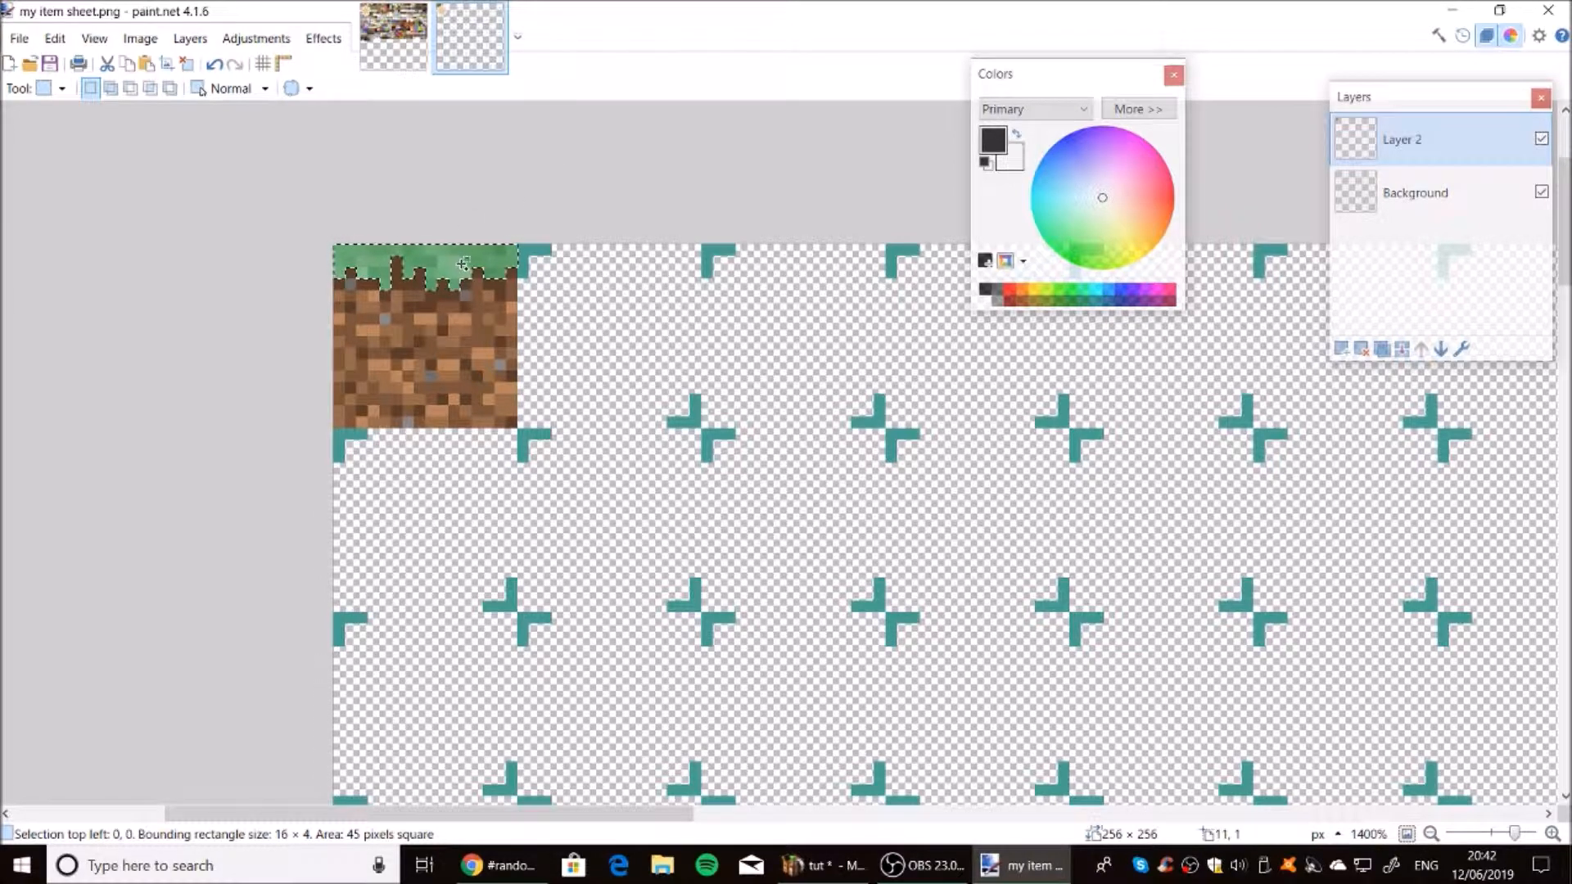
Separate the selected grass pixels from the dirt, move them 16 px right into the first row's second cell and deselect them.
key("Delete")
key("ctrl+v")
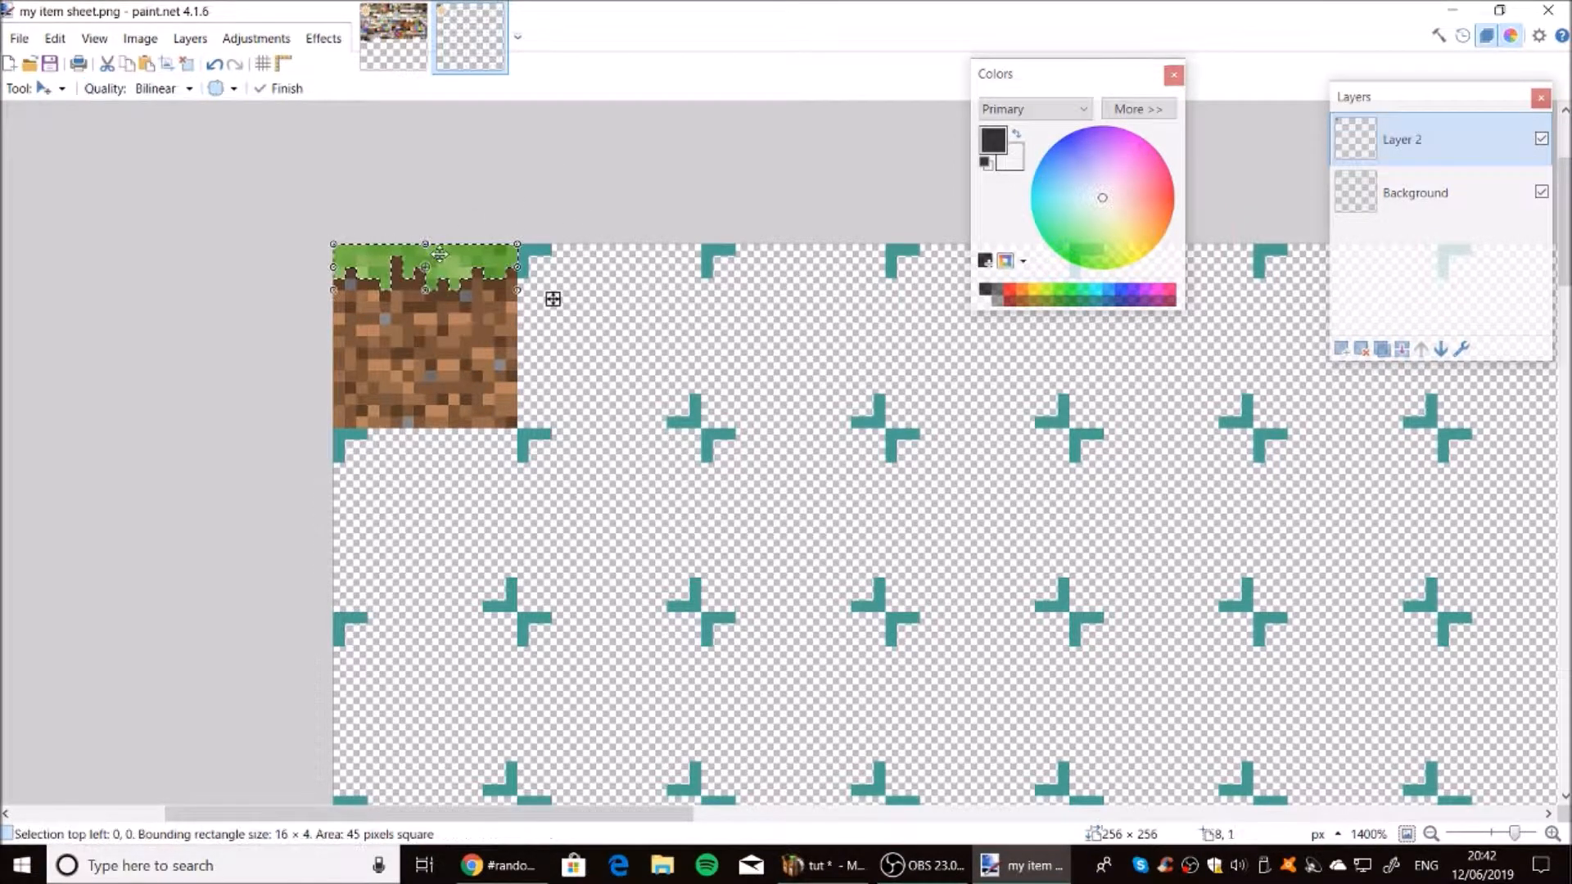
left_click_drag(551, 298, 737, 298)
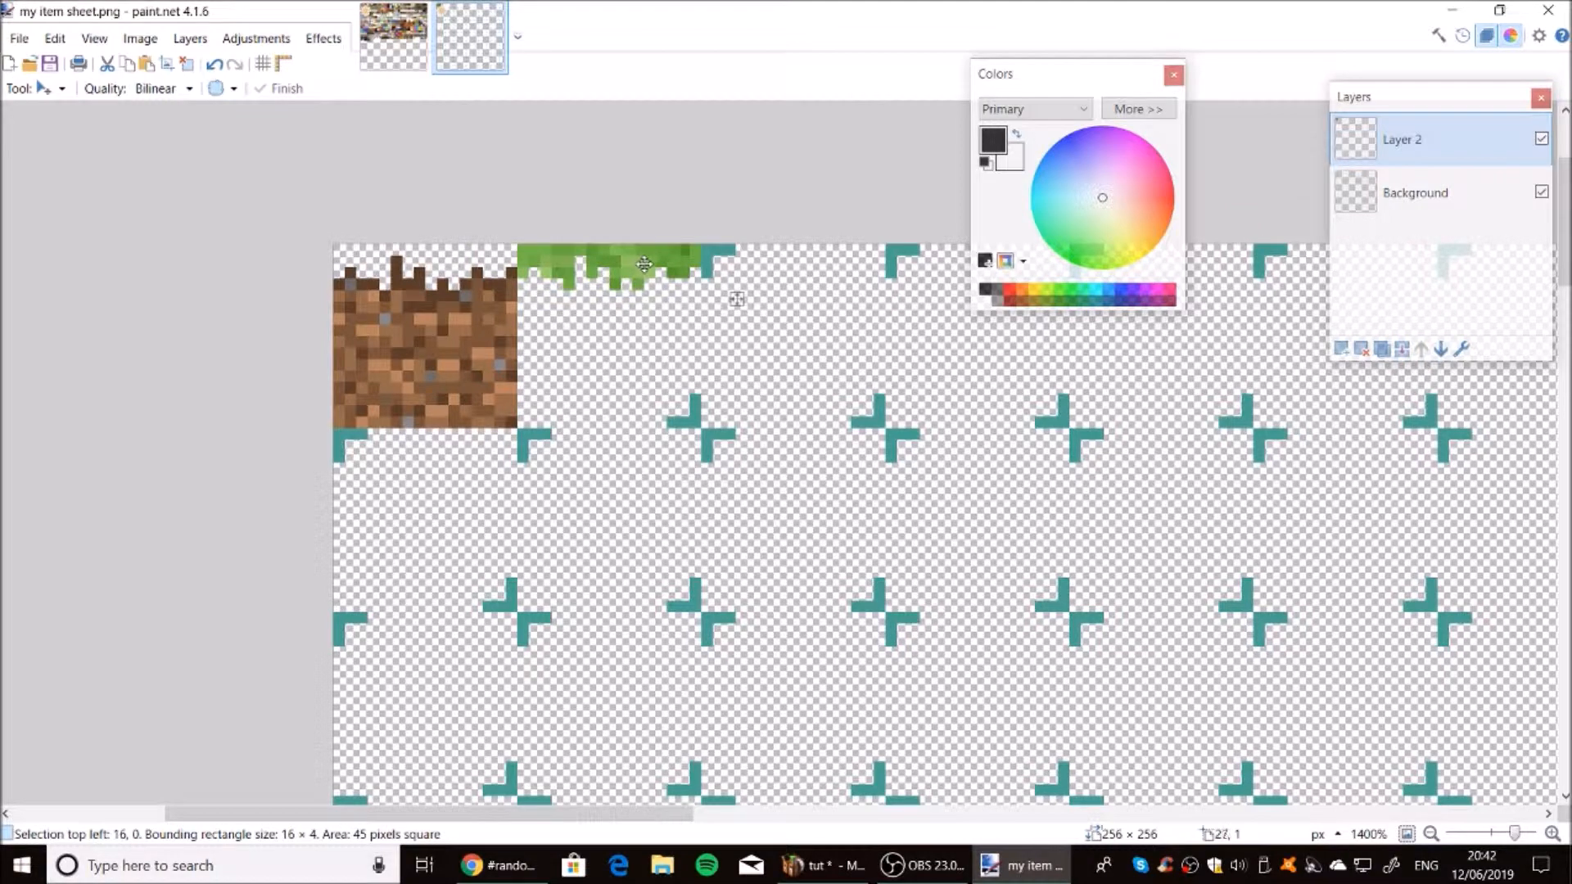
left_click(60, 88)
left_click(59, 115)
left_click(186, 199)
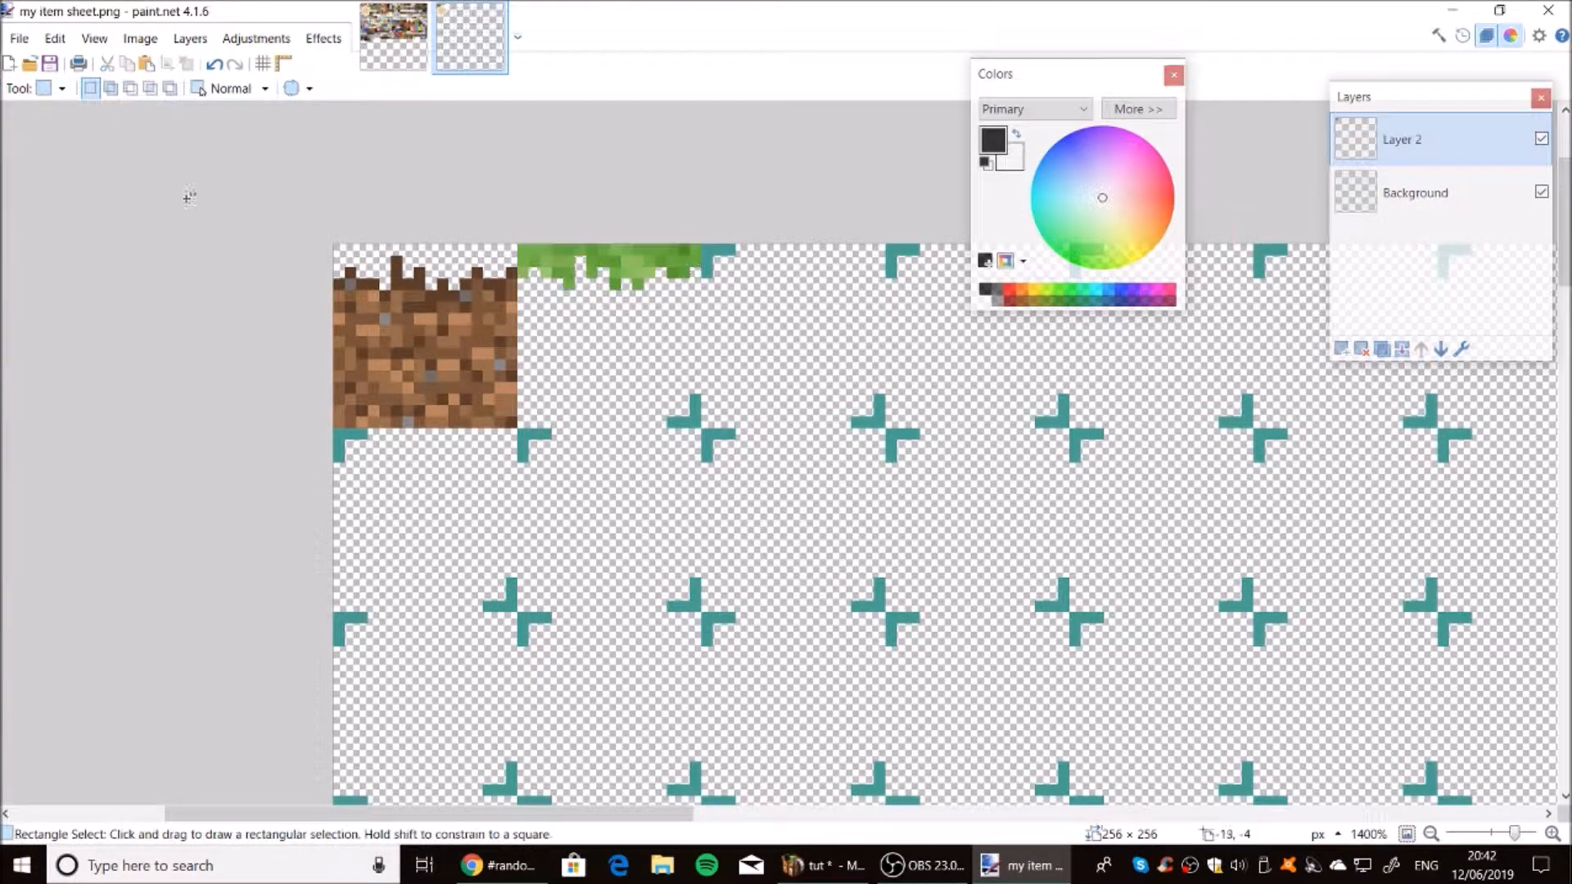
Select several scattered clumps of the grass in the second cell, about 15 × 4 px overall, using combined rectangular selections.
left_click_drag(352, 271, 449, 325)
left_click(429, 297)
left_click_drag(544, 248, 560, 263)
left_click(553, 250)
left_click_drag(537, 245, 638, 276)
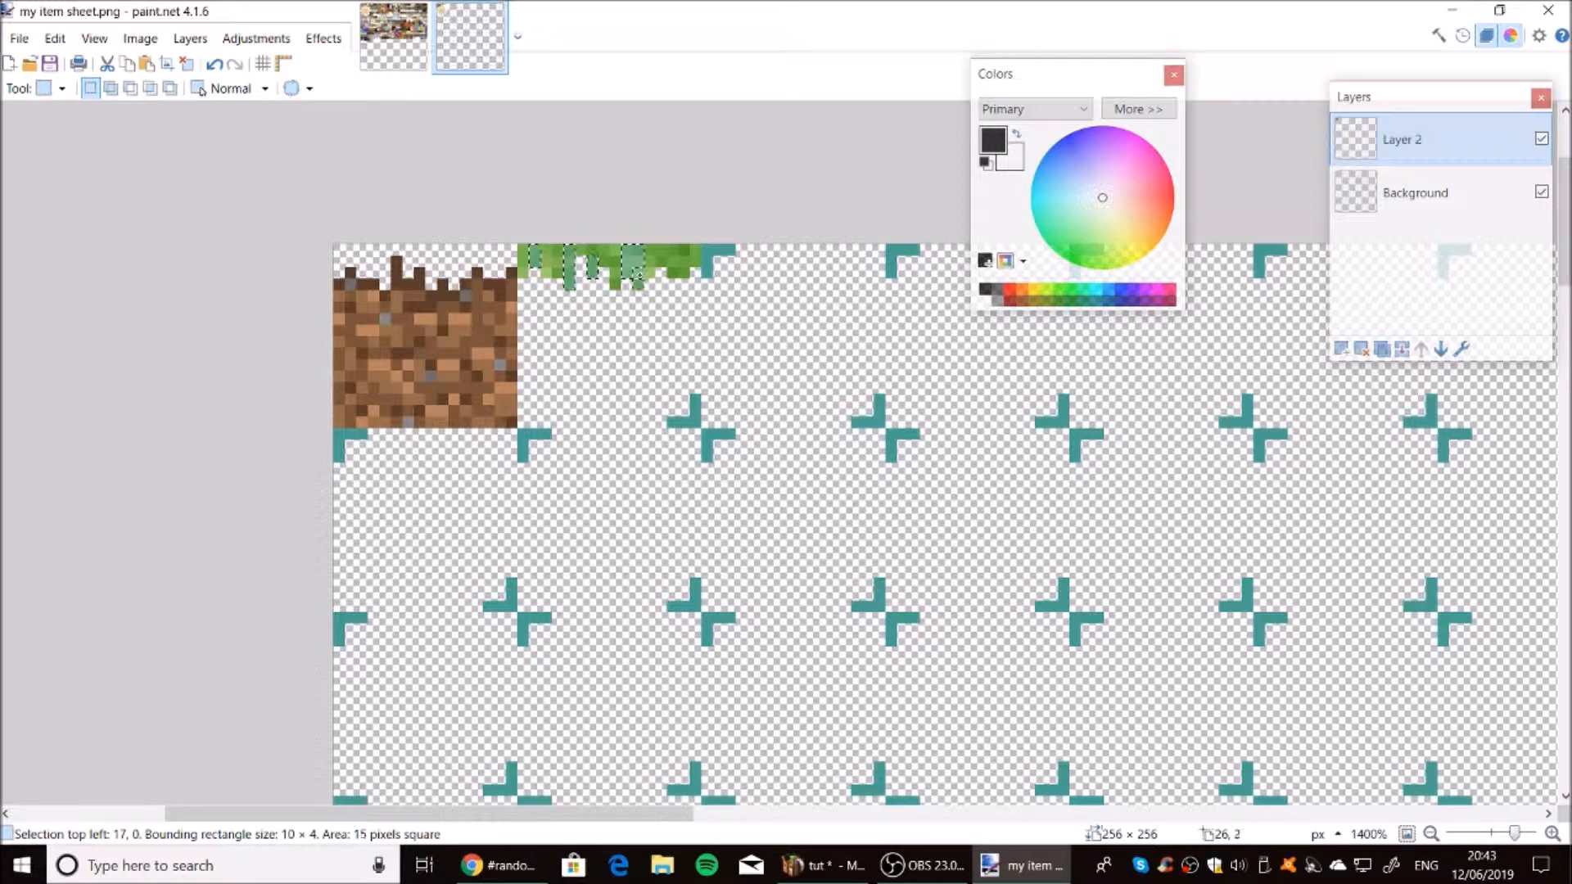
left_click_drag(678, 245, 688, 262, "ctrl")
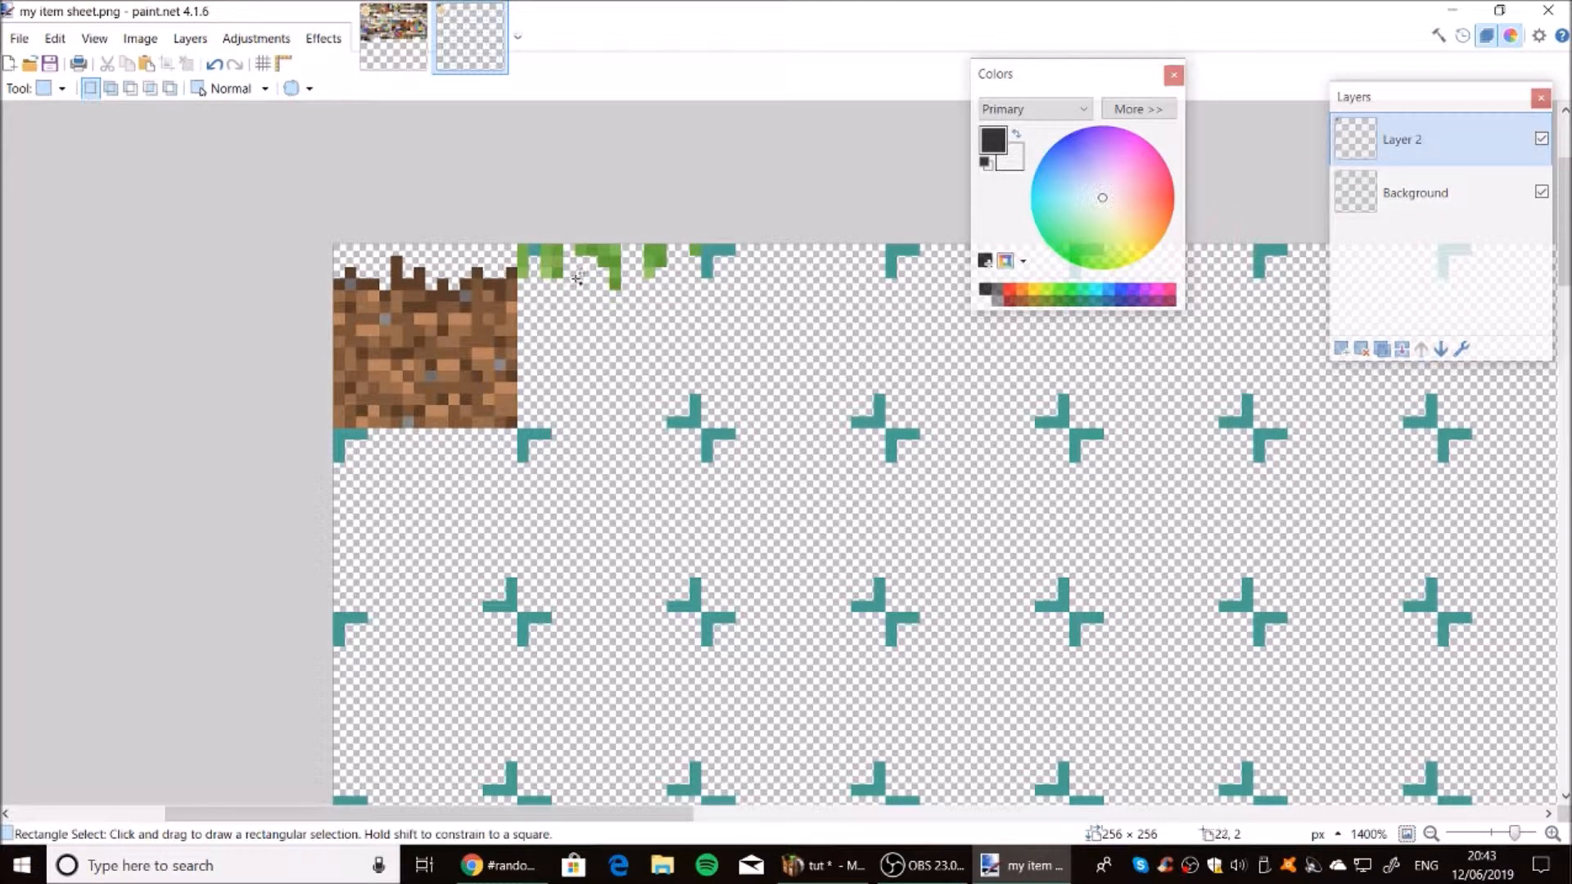
Move the selected grass clumps 16 px right into the first row's third cell and deselect them.
key("m")
left_click_drag(601, 264, 813, 262)
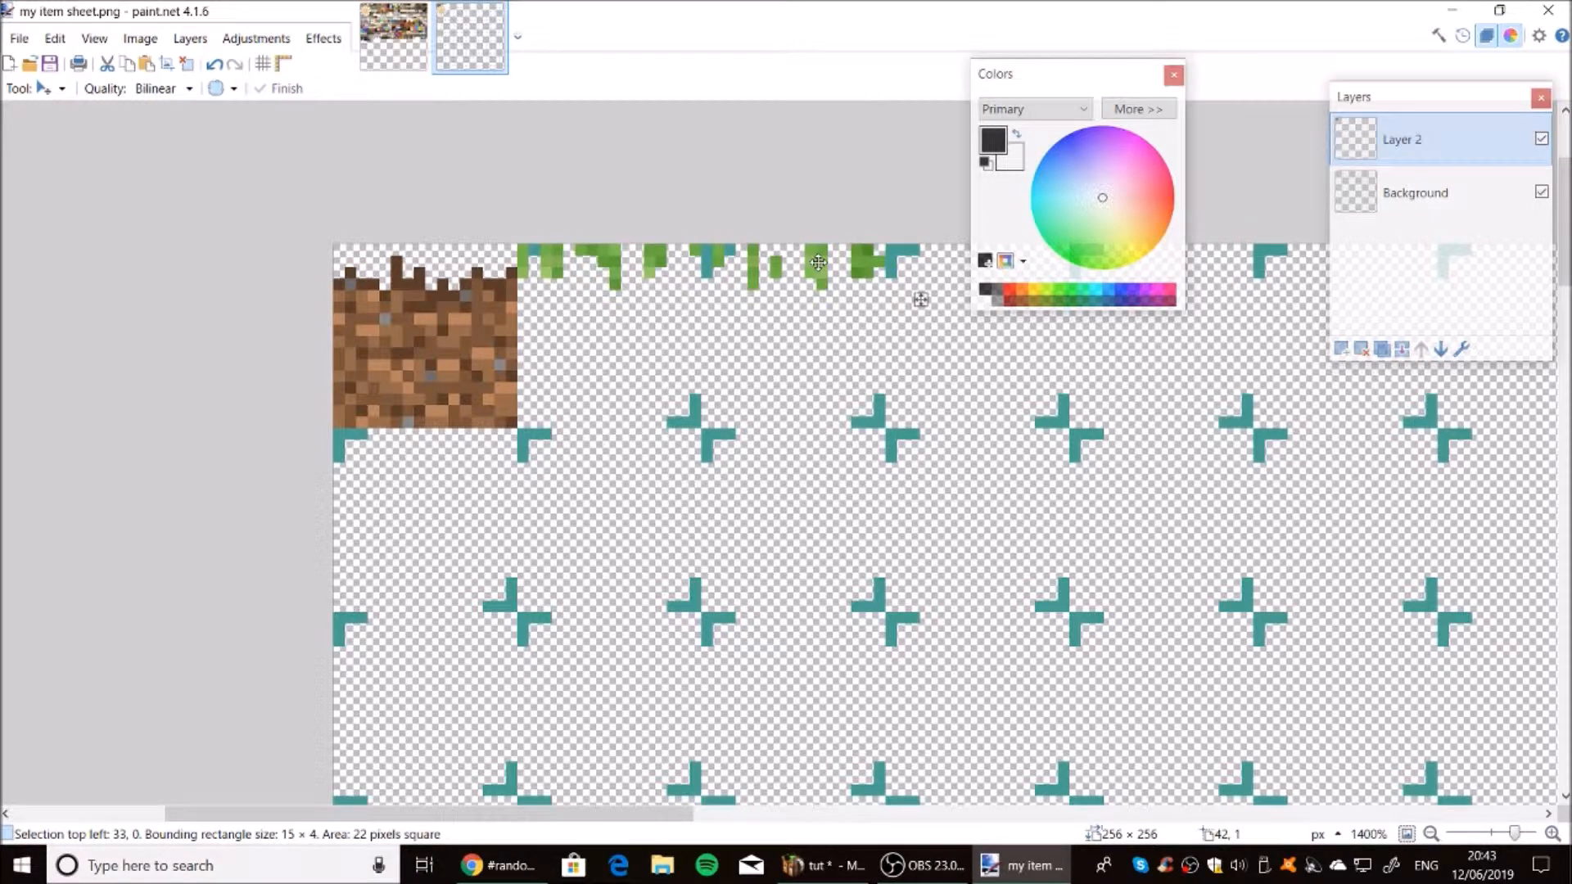
left_click(190, 88)
left_click(49, 89)
left_click(54, 88)
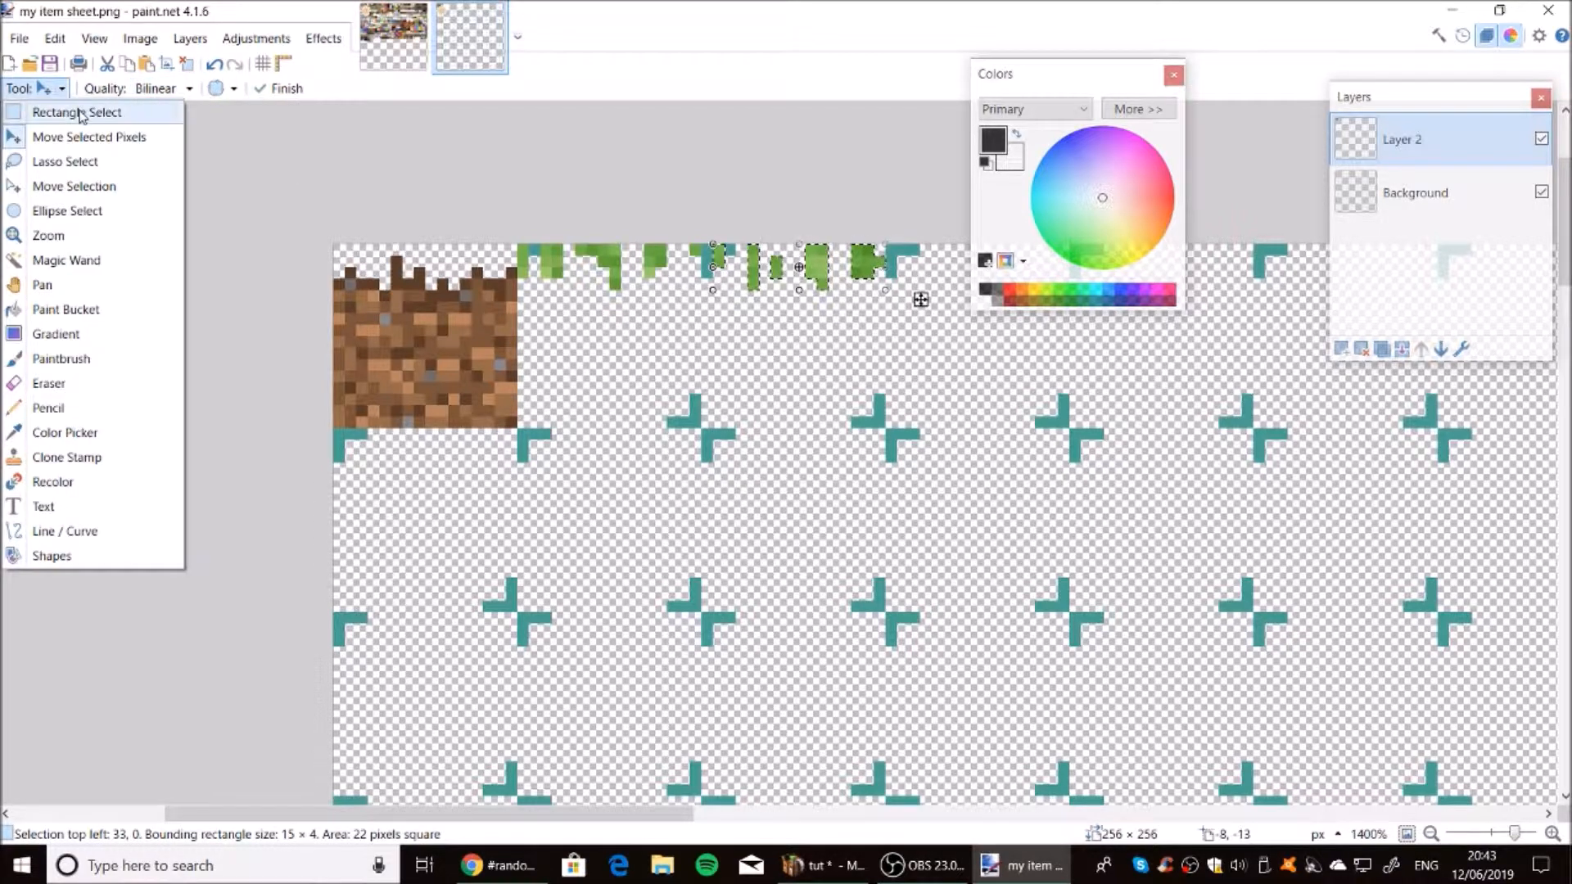
left_click(79, 115)
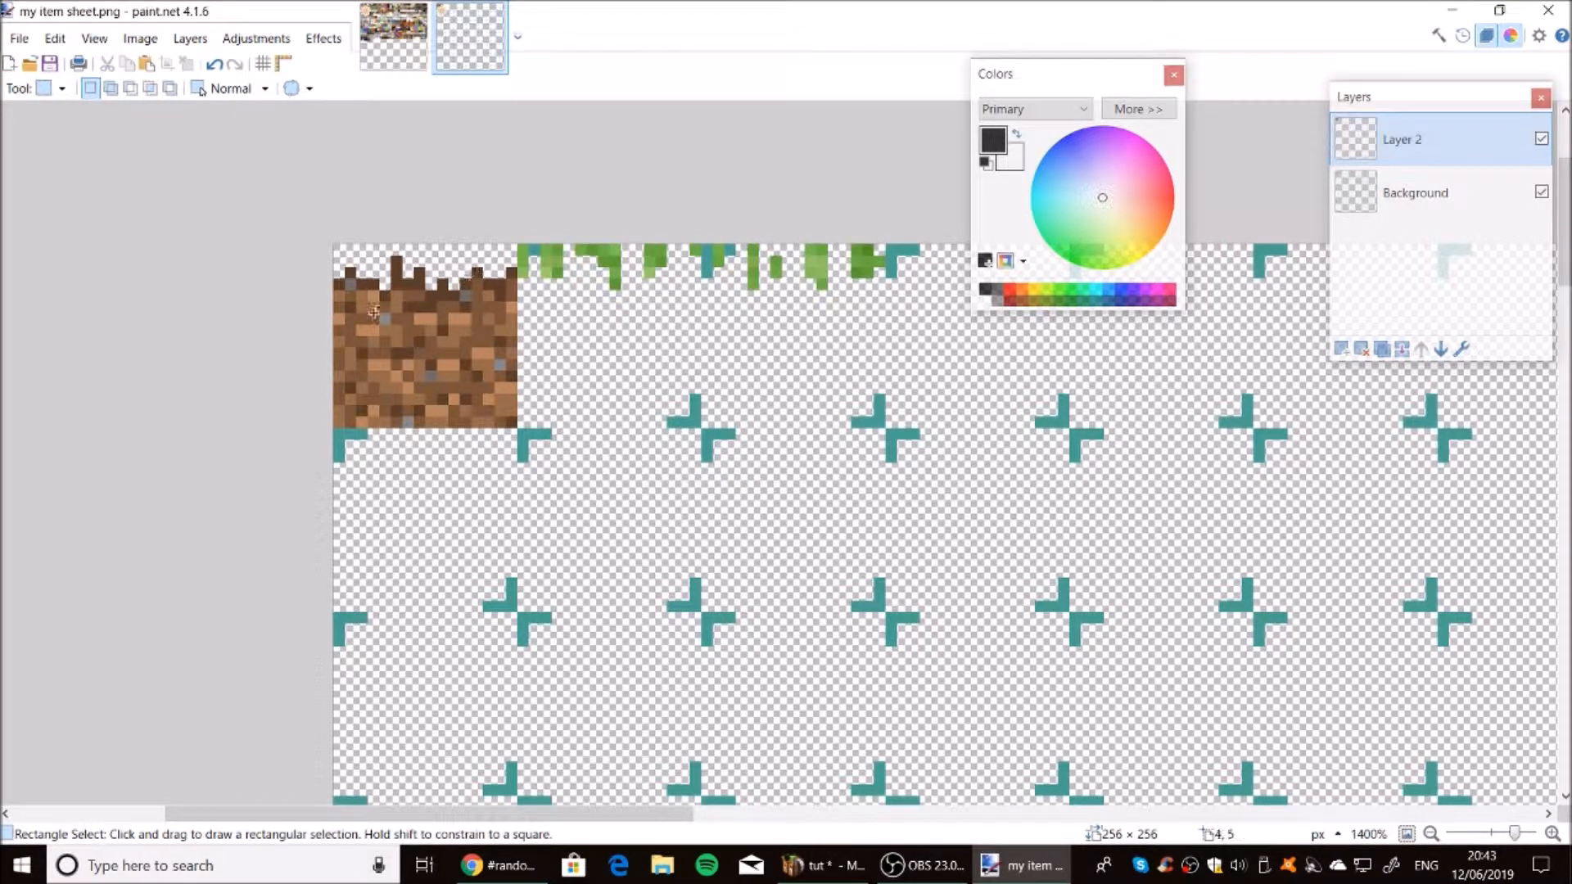
Select the dirt pixels in the first row's first cell along their jagged upper edge, about 16 × 15 px overall.
left_click_drag(344, 282, 517, 427)
left_click_drag(424, 297, 397, 262)
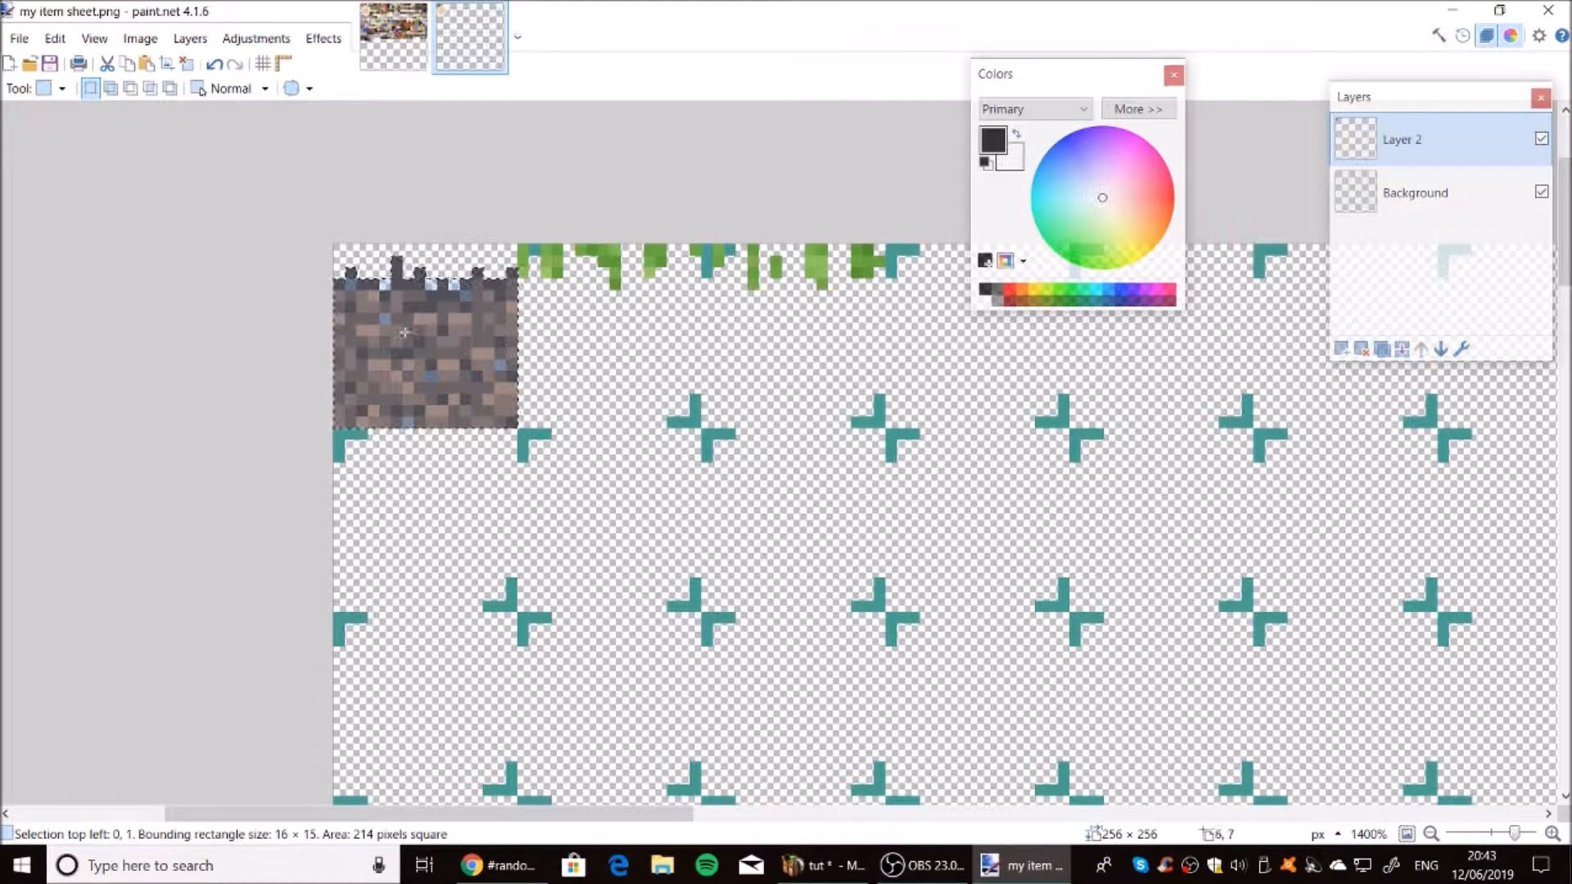
right_click_drag(416, 323, 426, 348)
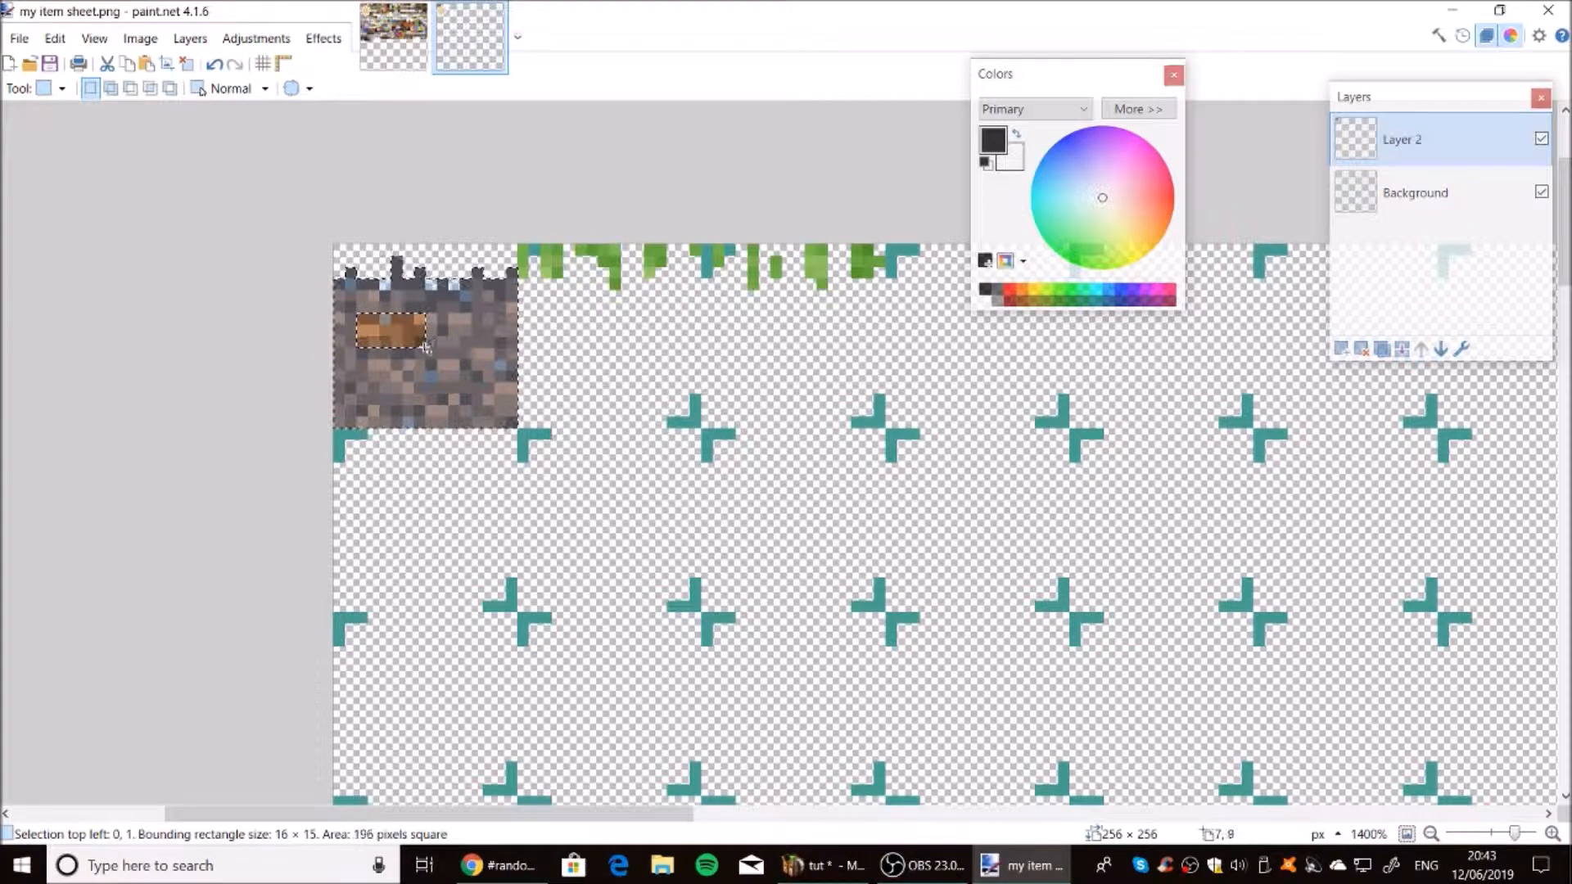
key("ctrl+z")
key("ctrl+z")
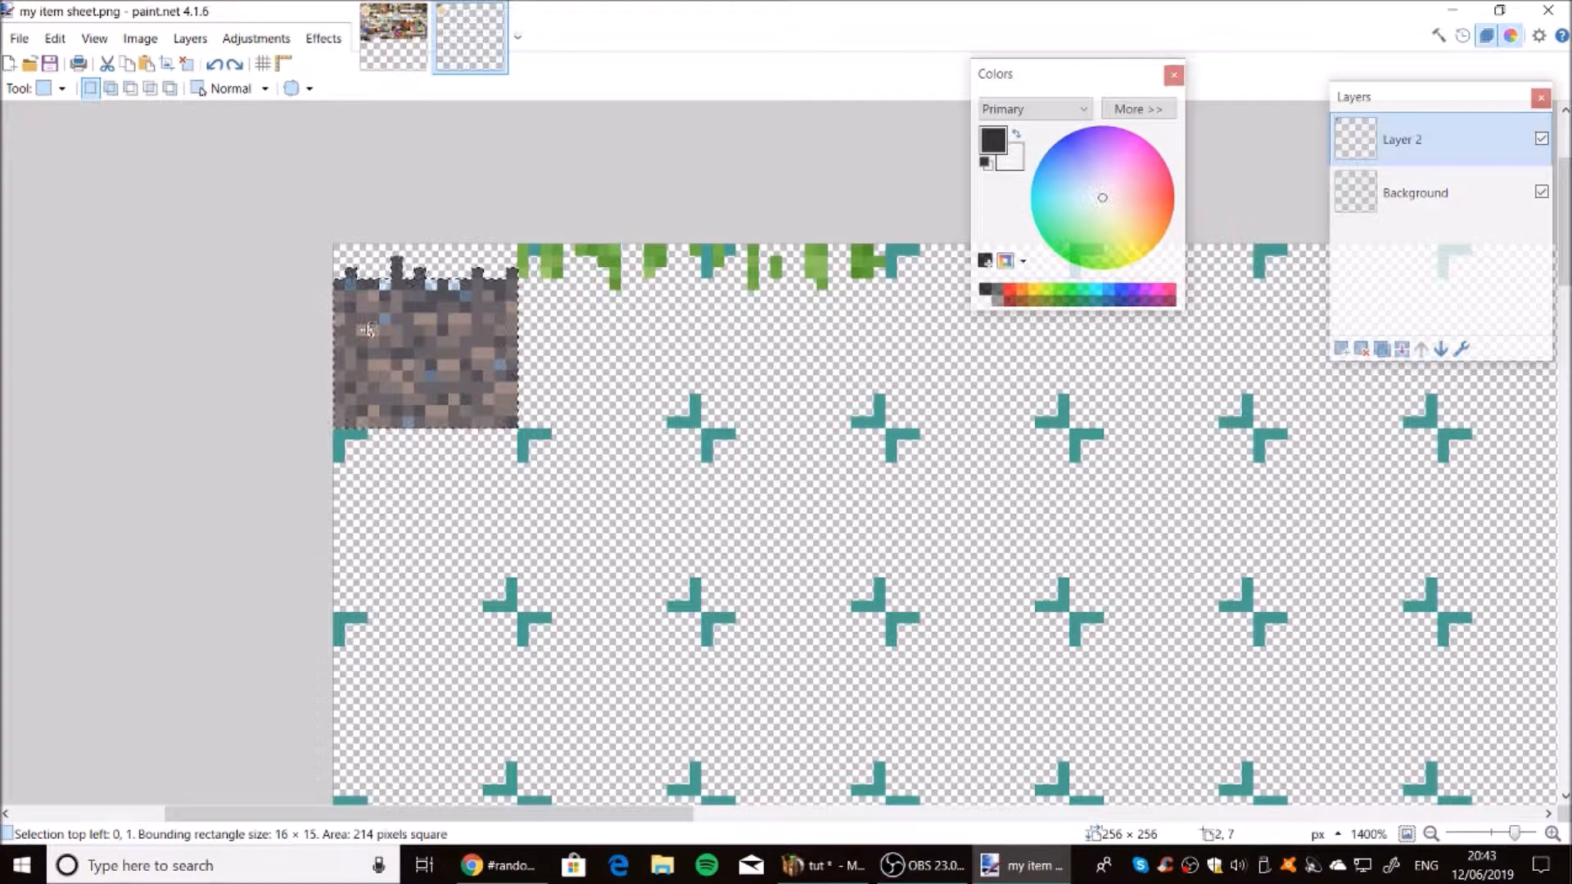
Subtract scattered irregular patches in the upper and lower dirt from the selection, reducing its area to about 162 square pixels.
right_click_drag(364, 324, 383, 319)
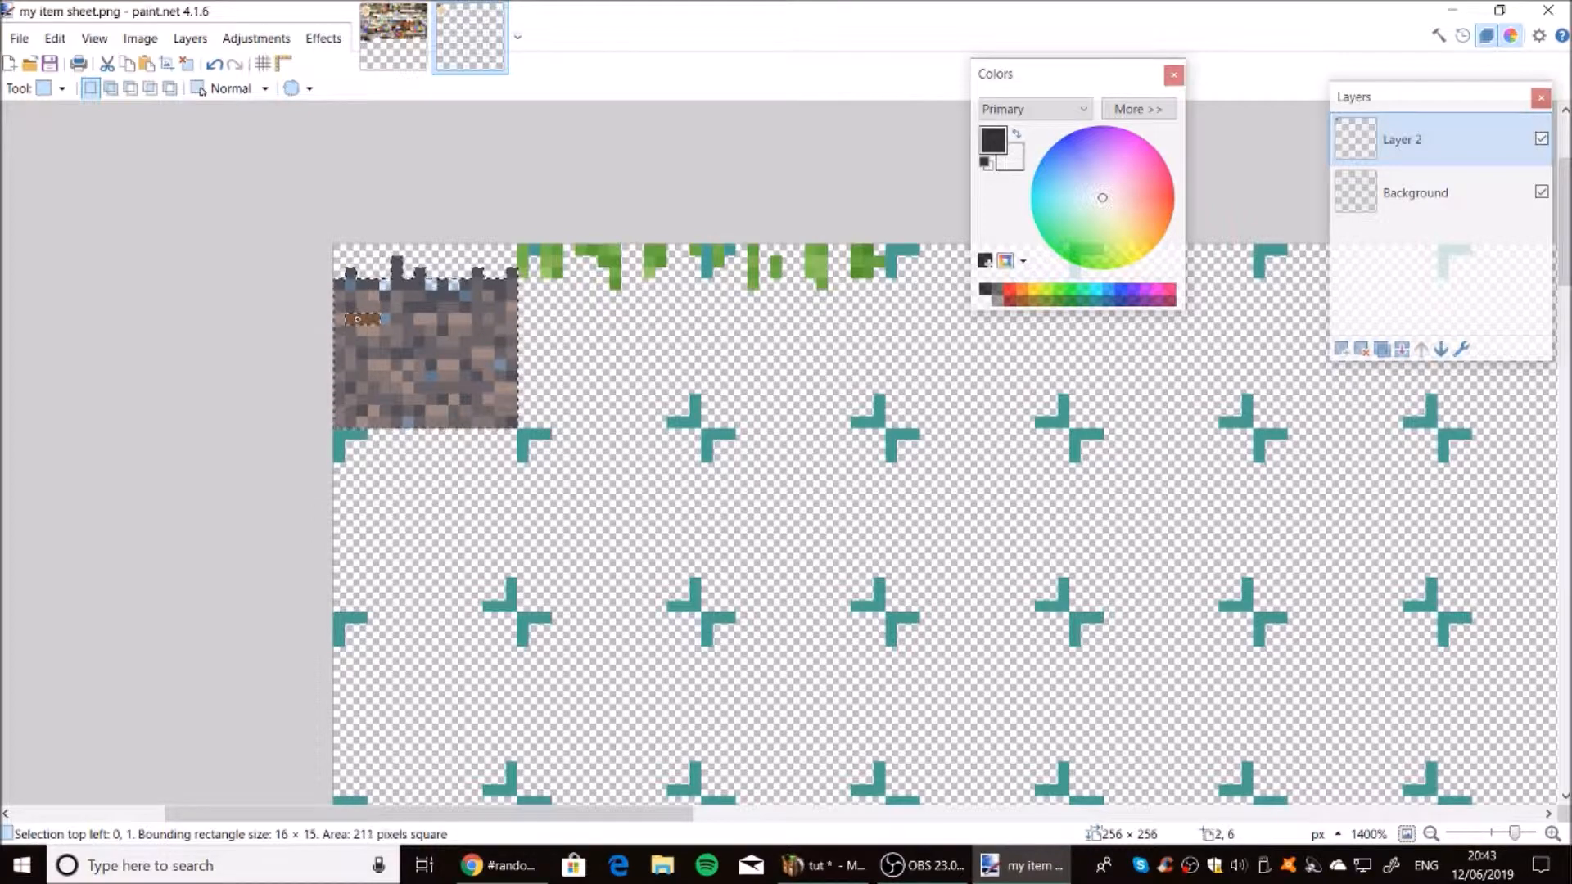
right_click_drag(362, 319, 351, 339)
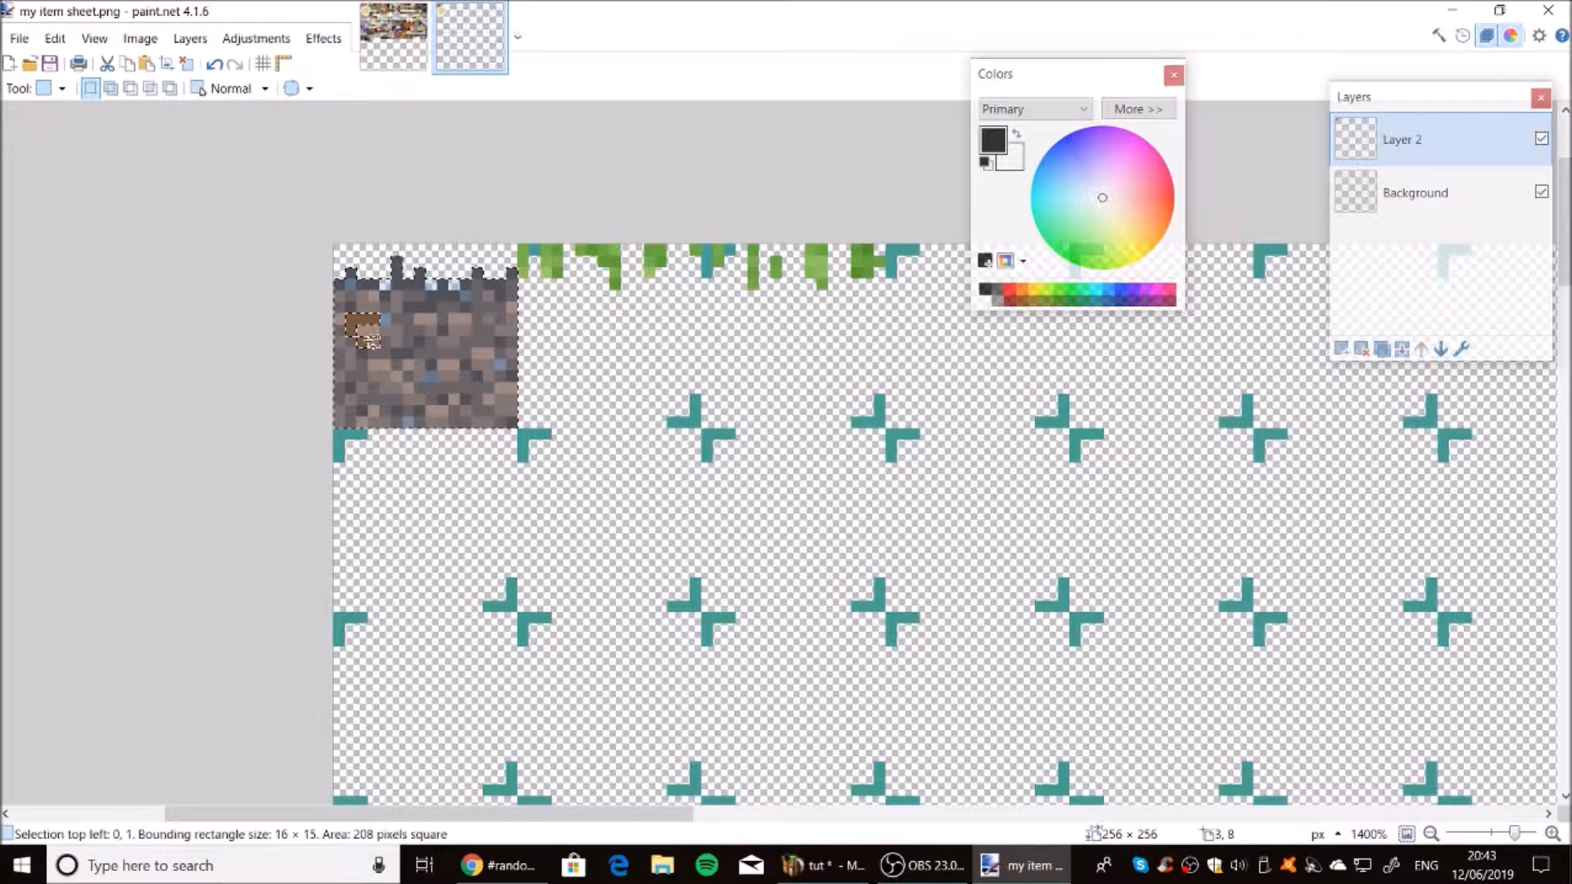
right_click_drag(363, 344, 357, 343)
left_click_drag(356, 332, 368, 335, "alt")
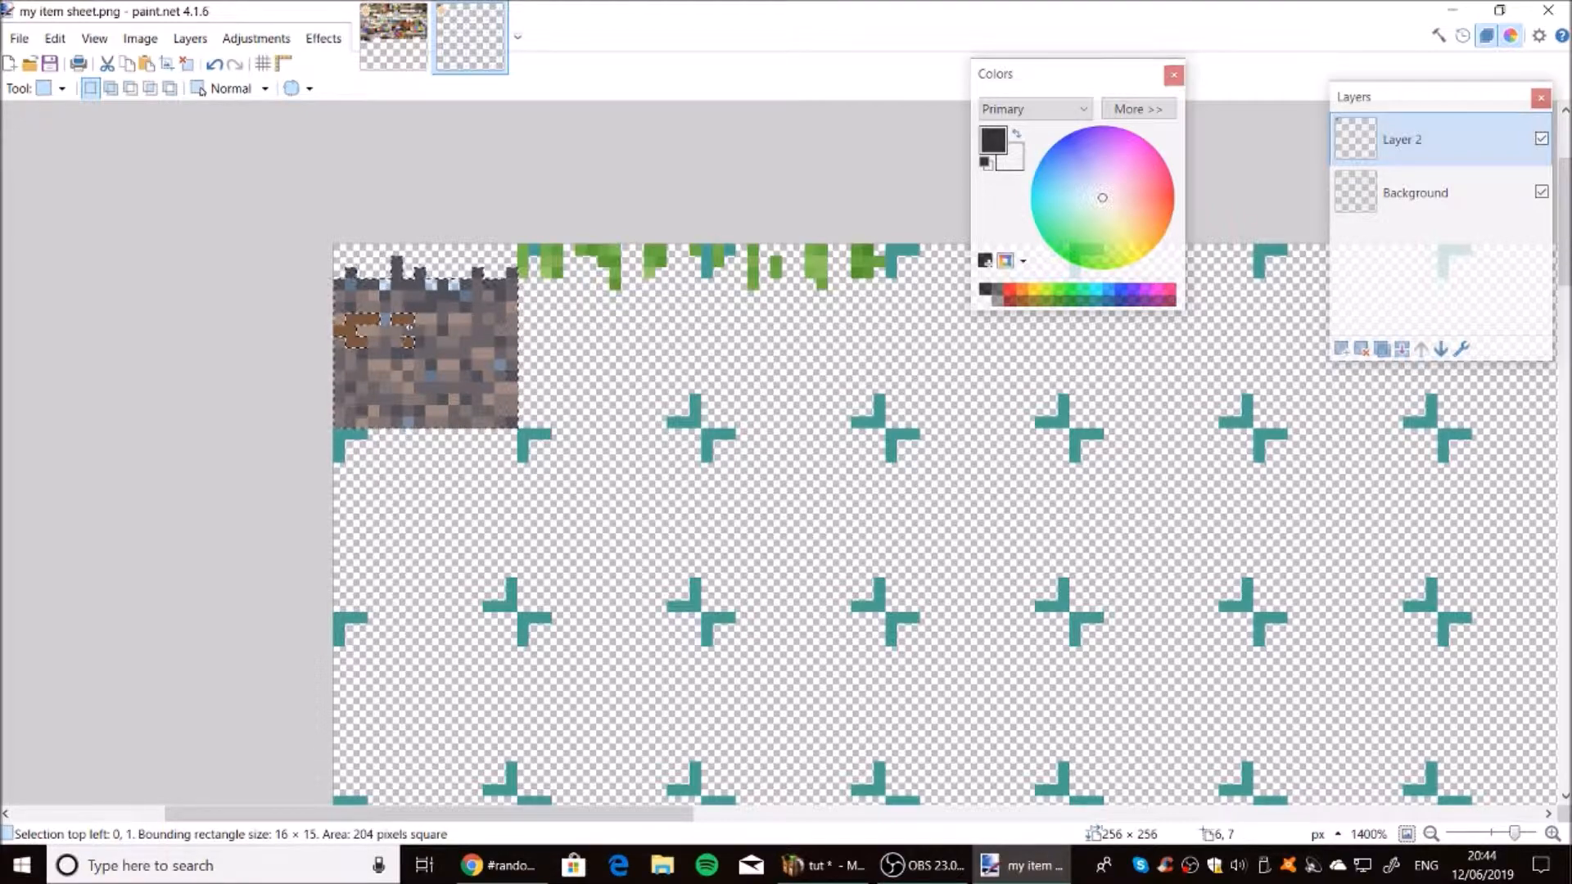
right_click_drag(412, 332, 433, 354)
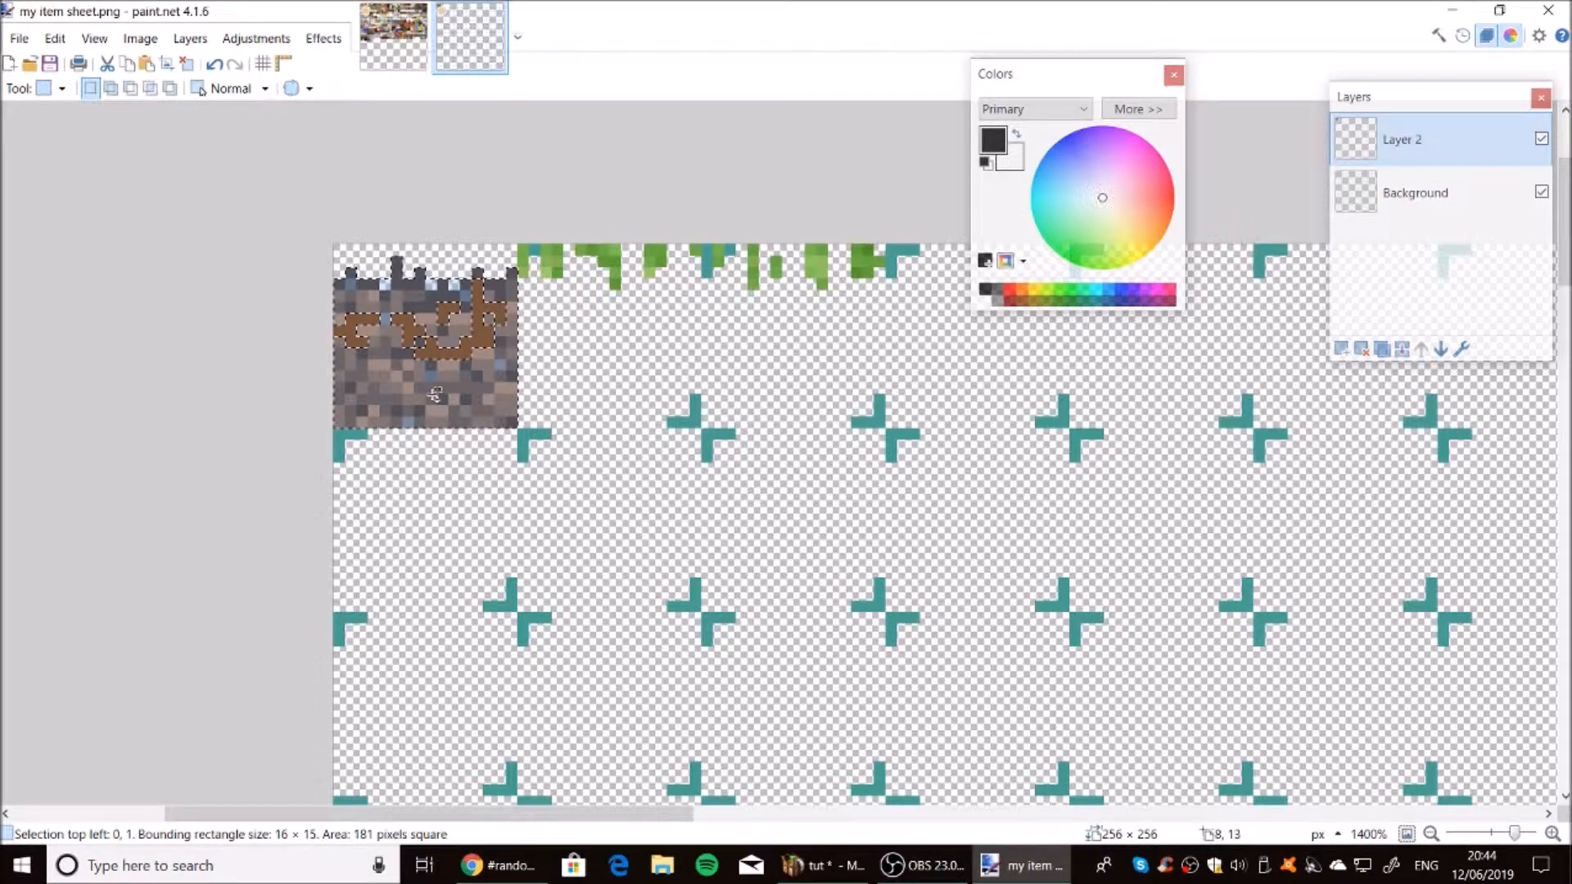
left_click_drag(465, 379, 488, 385)
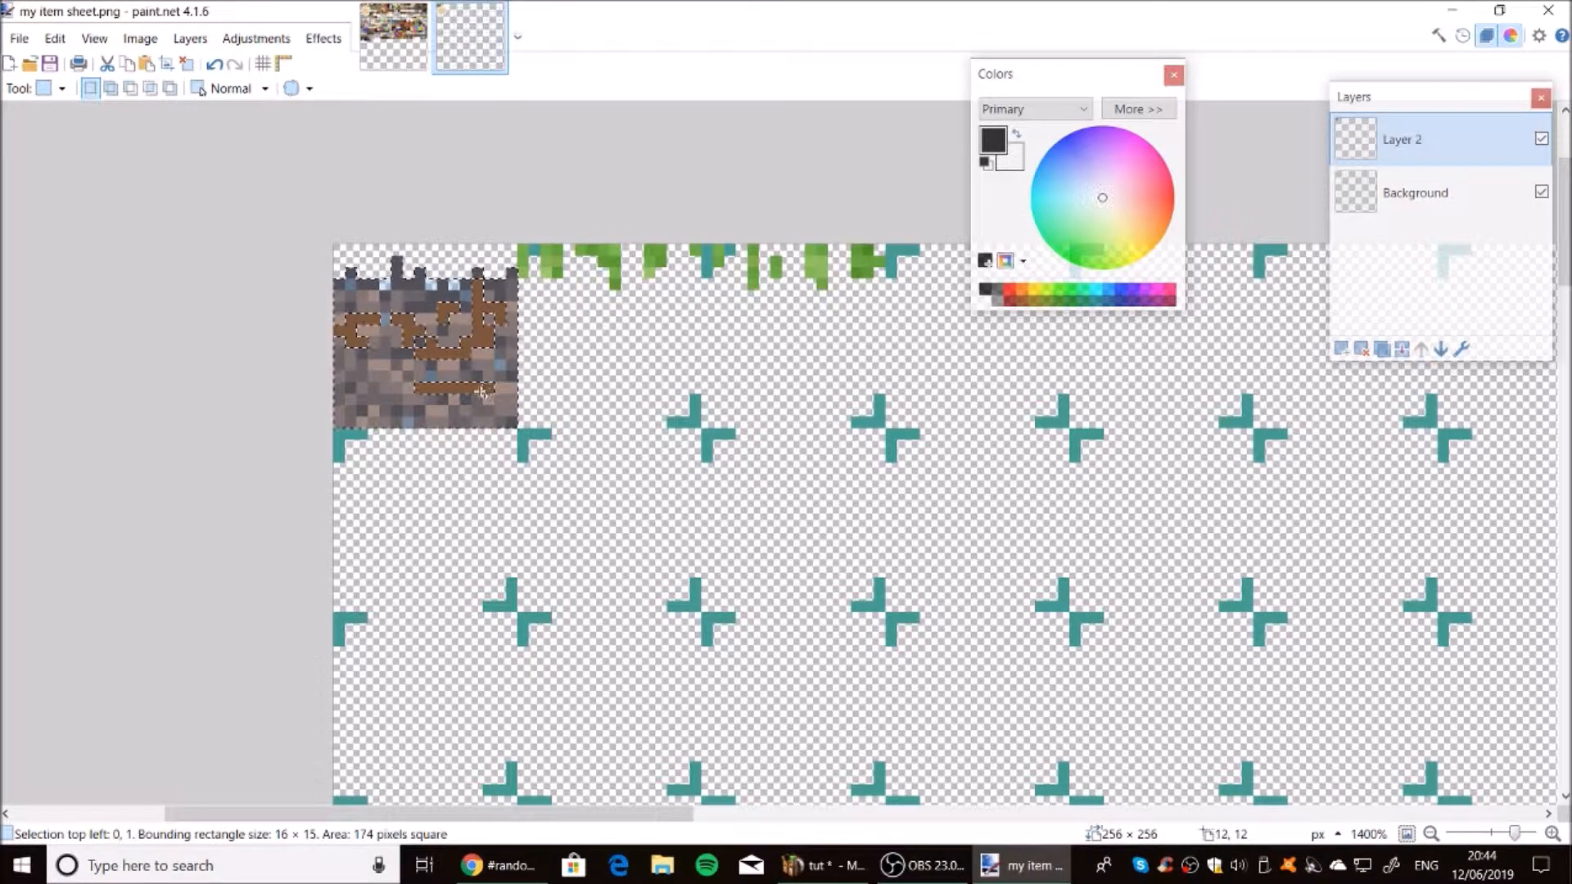
left_click_drag(508, 408, 514, 414, "alt")
key("ctrl+z")
left_click_drag(369, 384, 378, 391, "alt")
left_click_drag(359, 396, 389, 402, "alt")
left_click_drag(382, 407, 401, 414, "alt")
left_click_drag(416, 417, 423, 424, "alt")
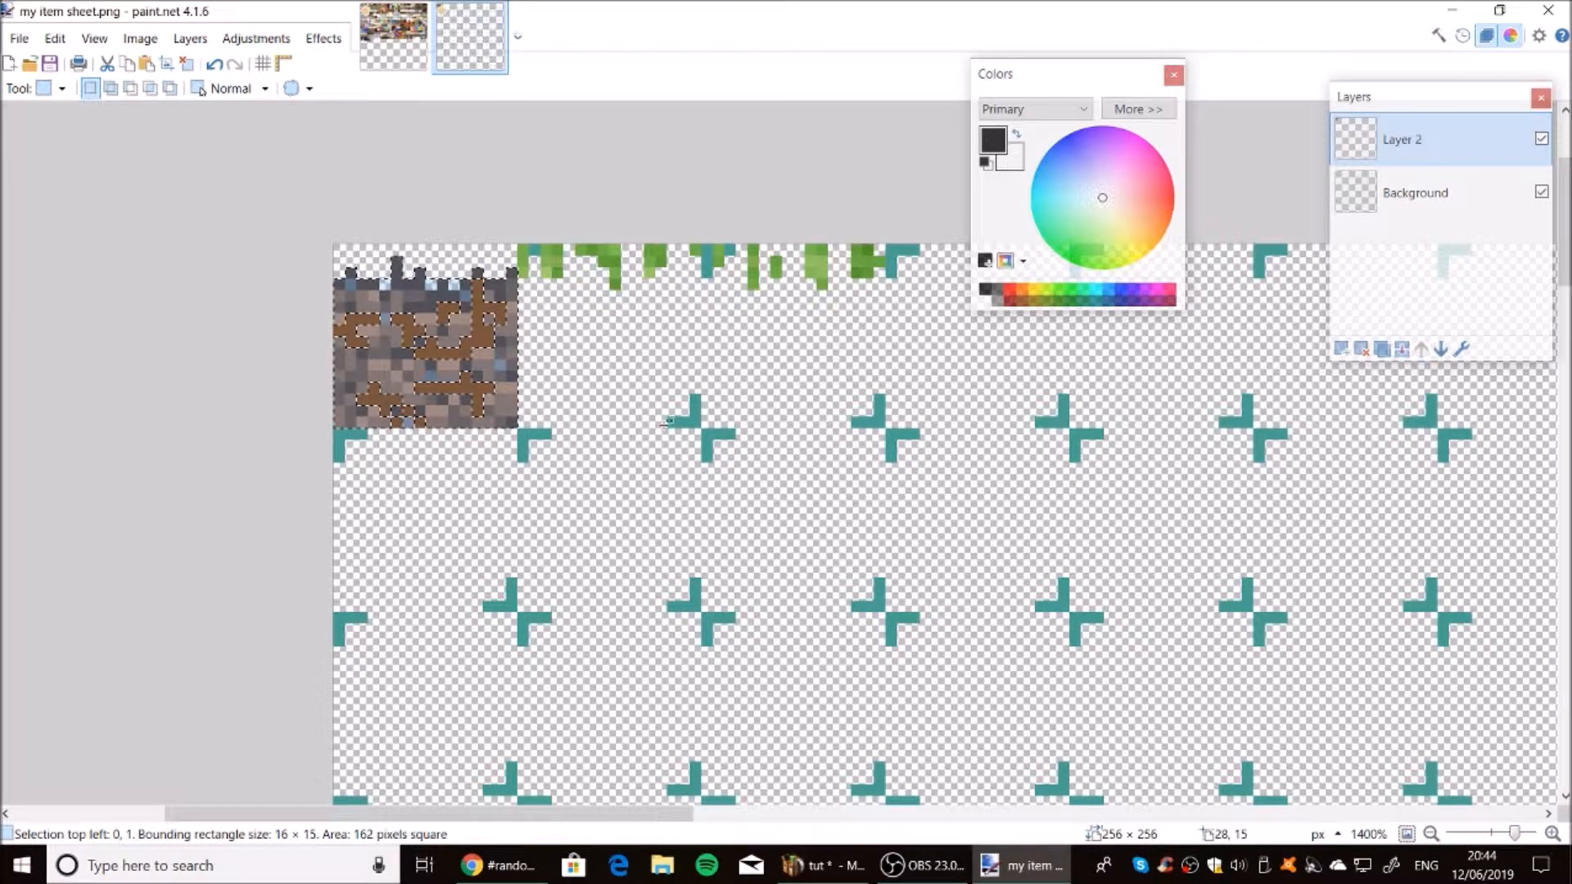
key("ctrl+i")
key("Delete")
key("ctrl+d")
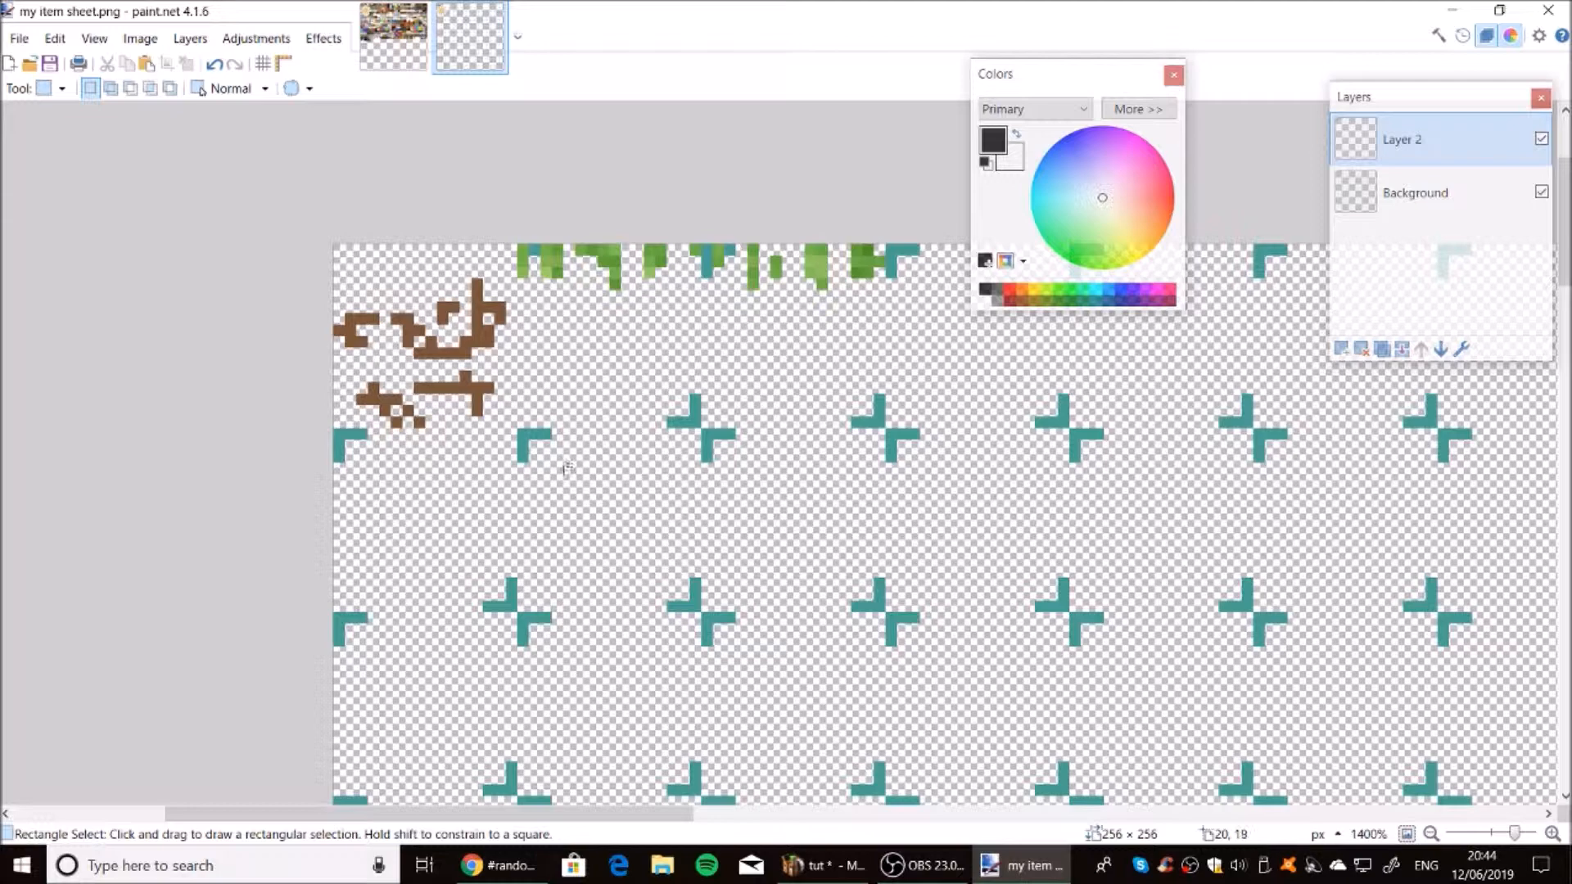
key("ctrl+z")
key("ctrl+z")
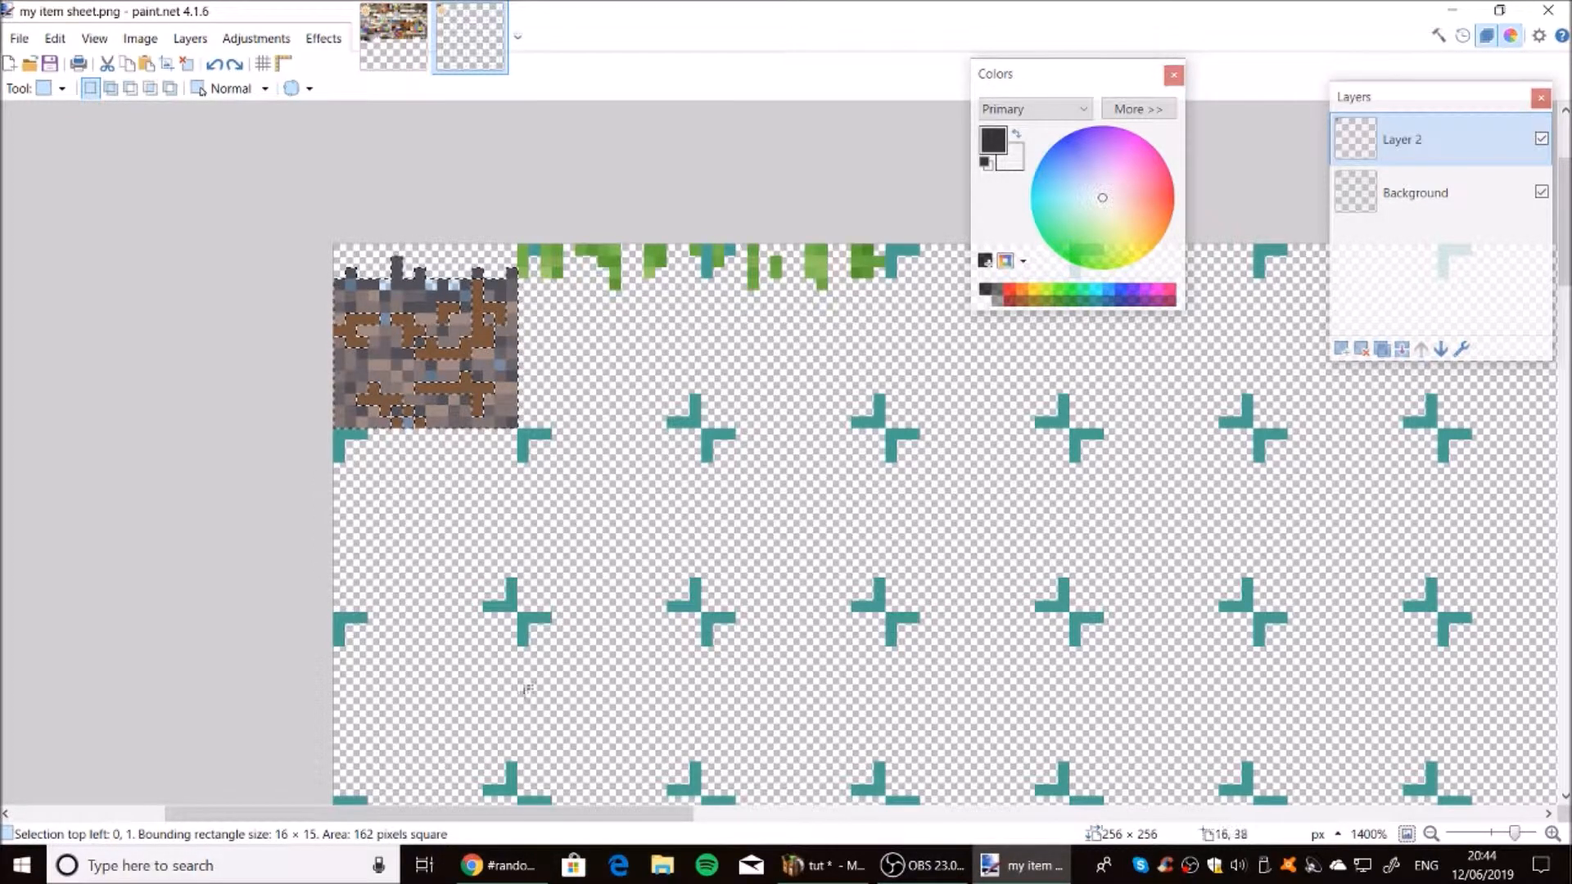
scroll(575, 807, "right", 5)
key("ctrl+v")
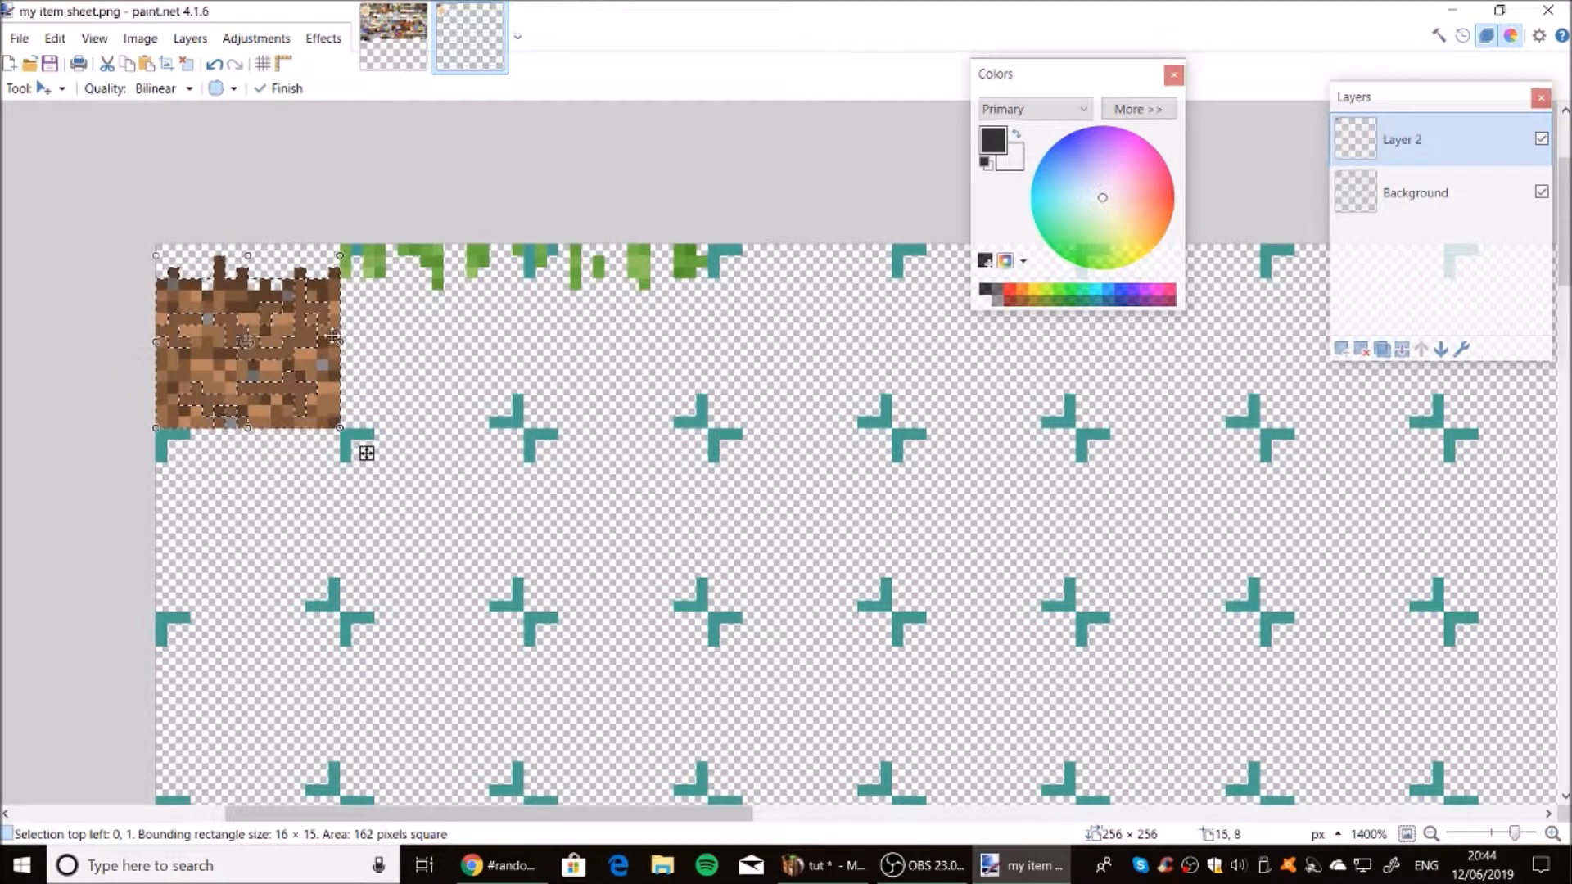
left_click_drag(366, 453, 918, 443)
left_click_drag(862, 319, 861, 331)
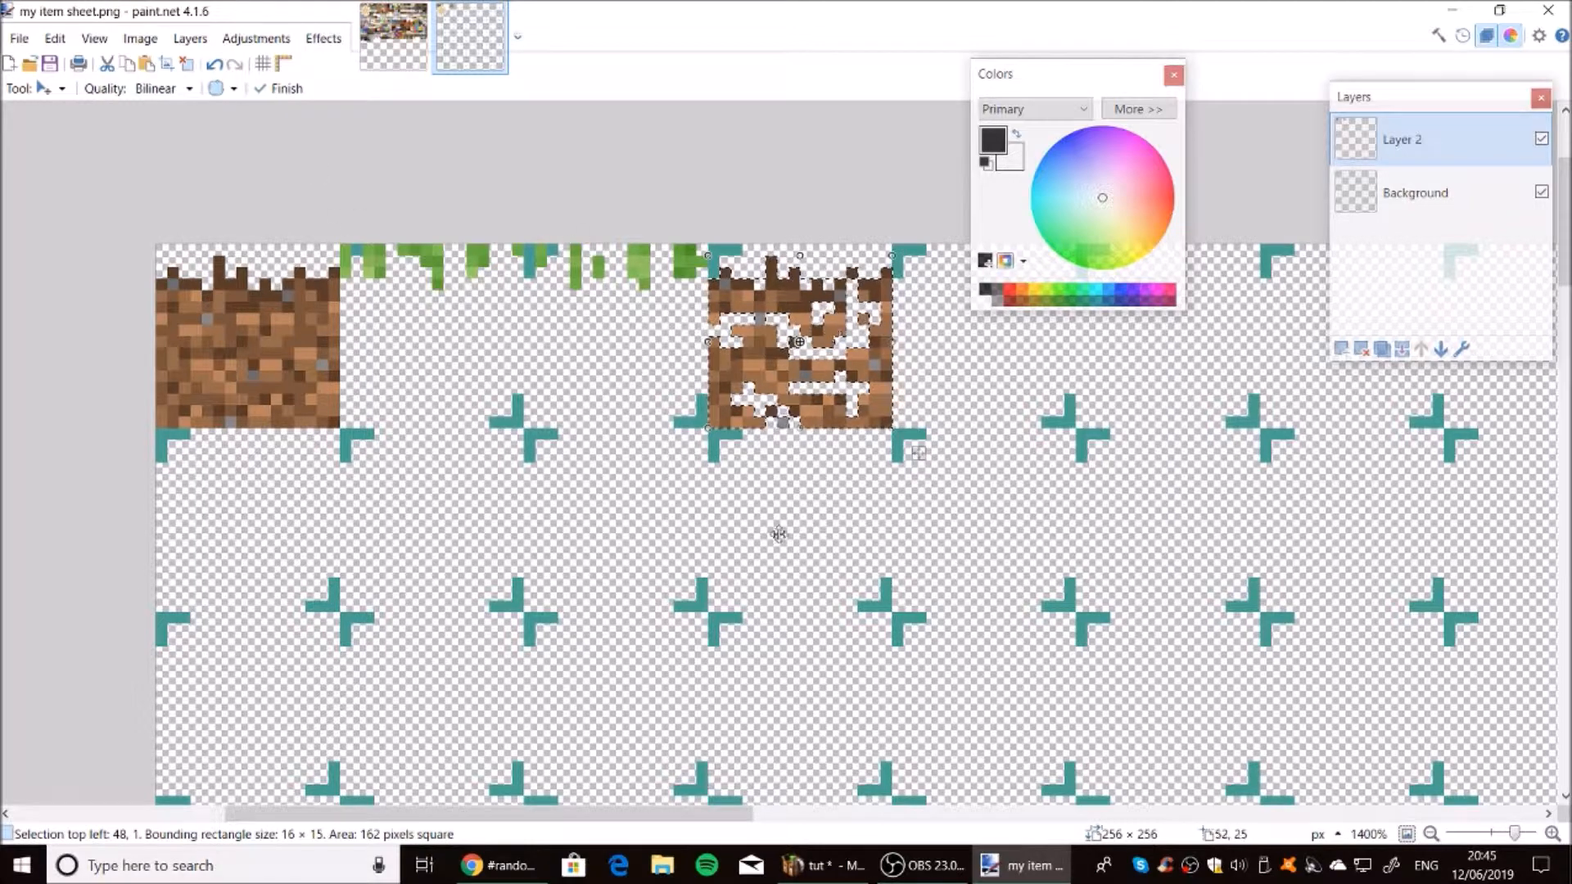
key("ctrl+z")
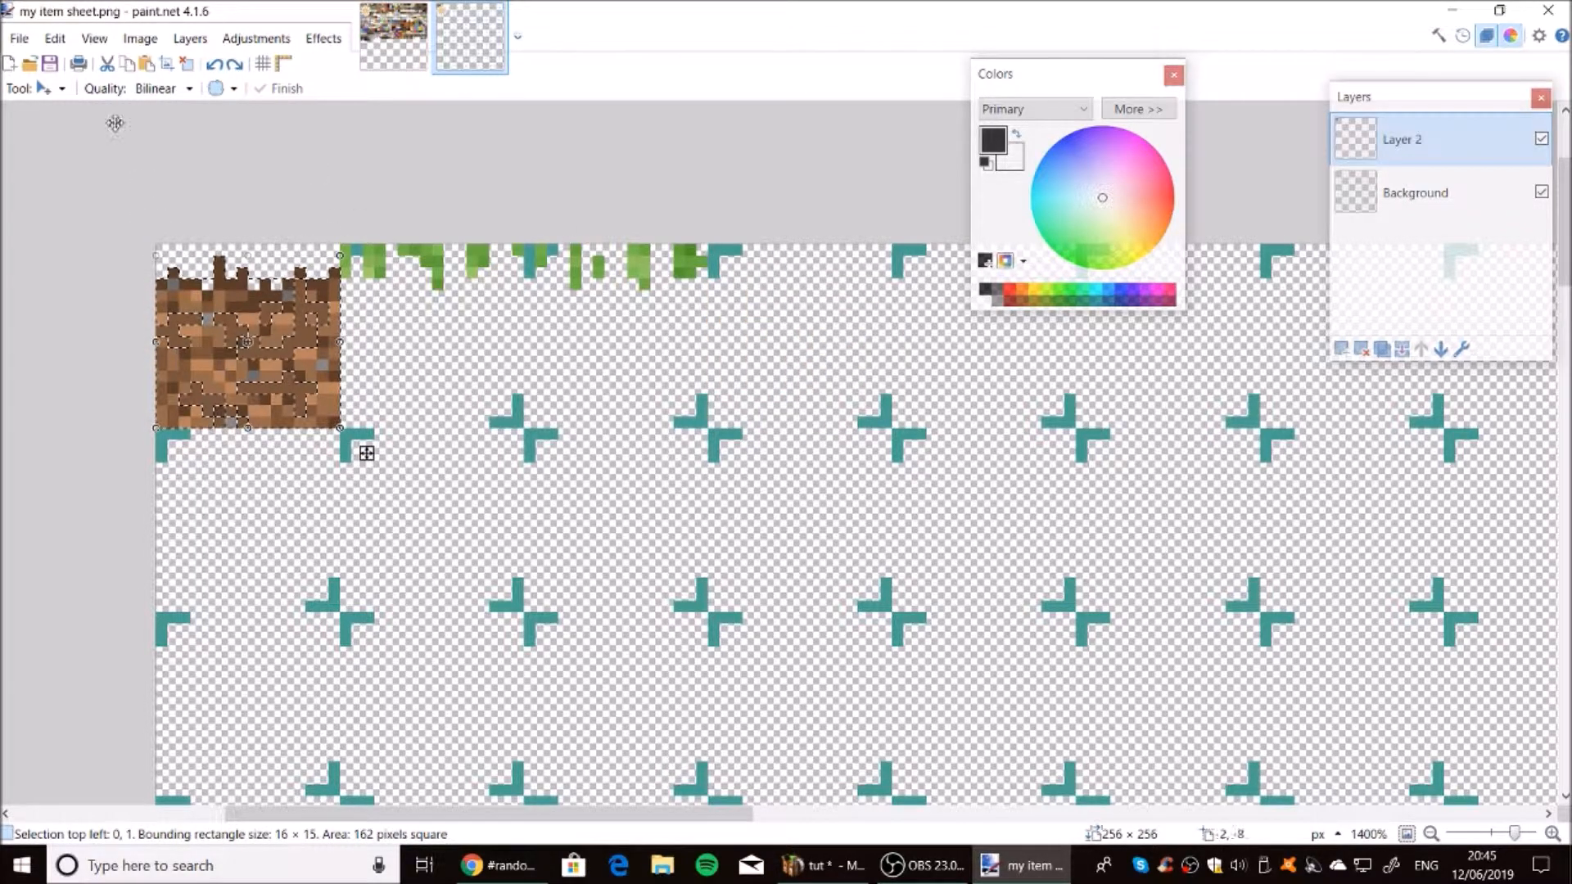
Move the selected dirt pixels 48 px right into the first row's fourth cell and deselect them.
left_click(63, 89)
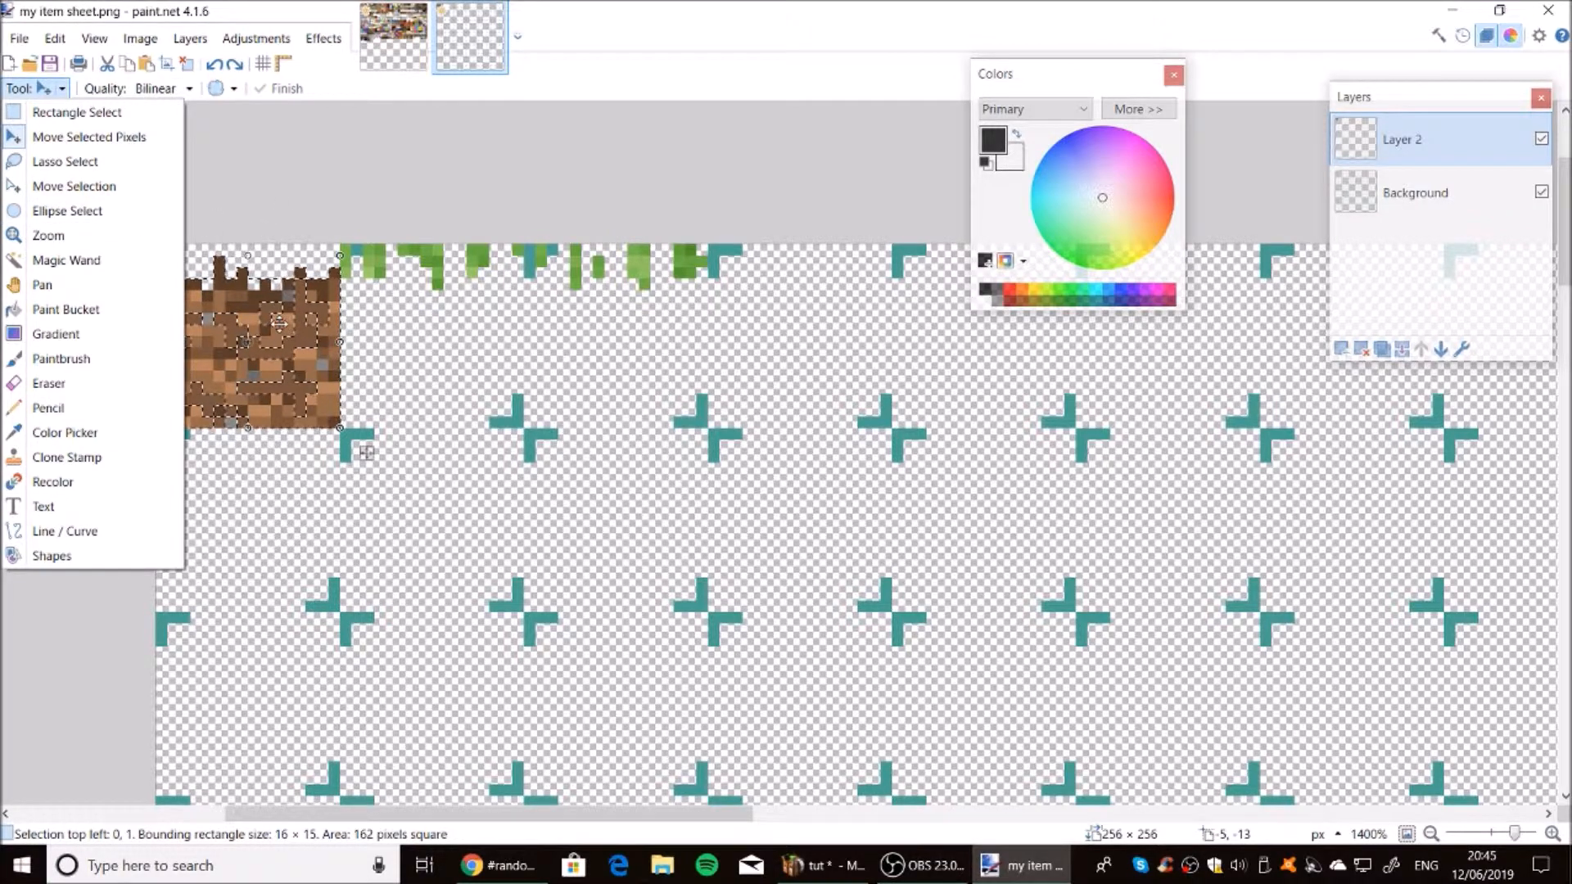
left_click_drag(278, 326, 439, 544)
left_click_drag(528, 671, 919, 453)
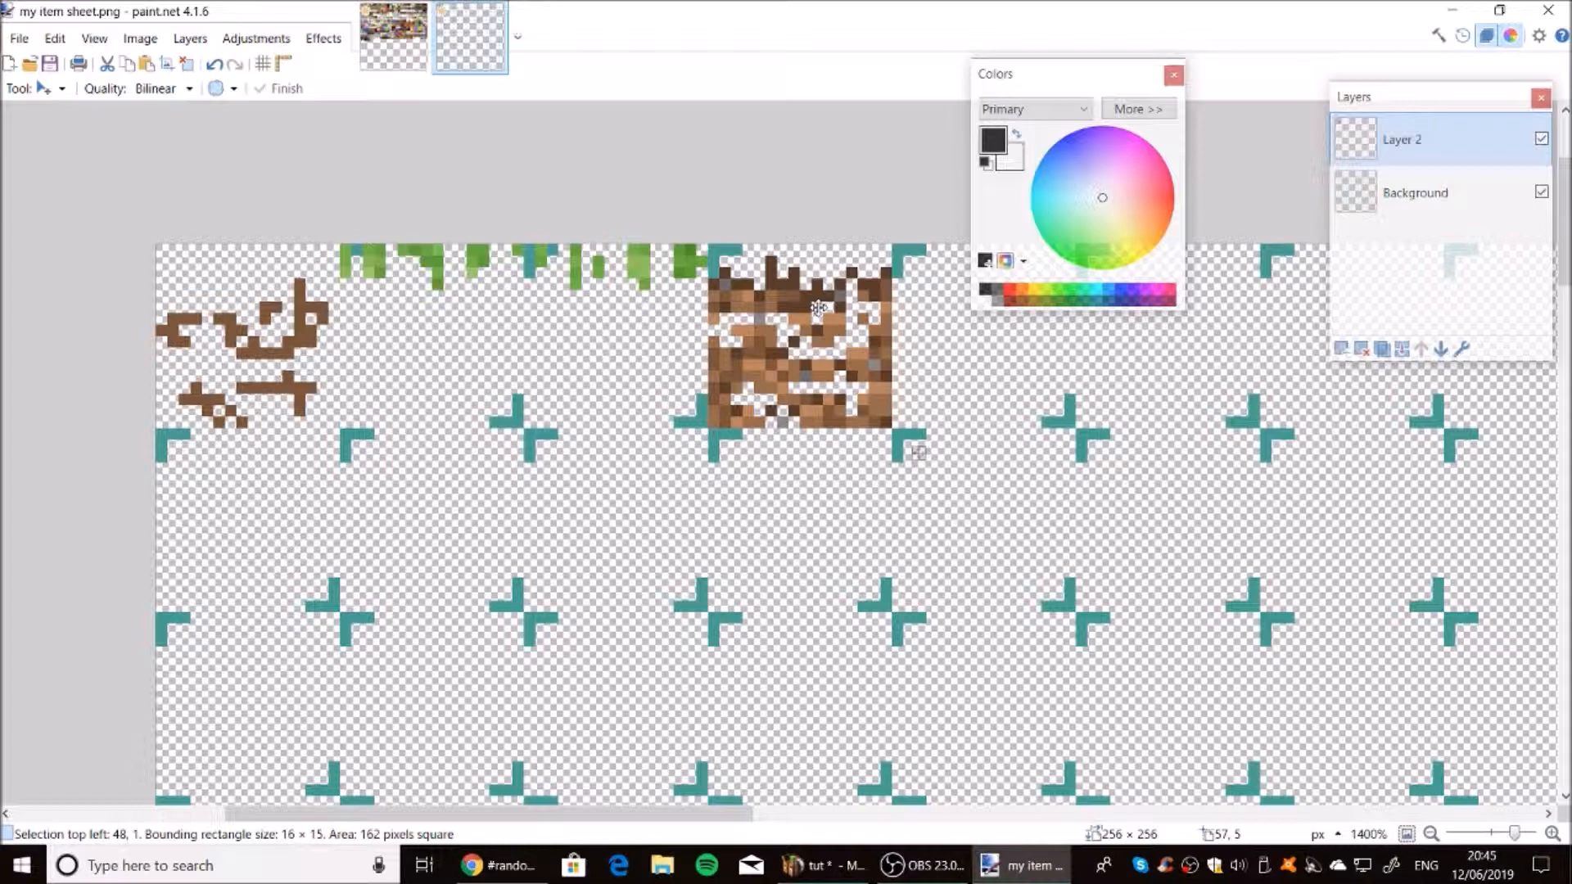
mouse_move(919, 453)
left_mouse_down()
mouse_move(929, 441)
mouse_move(919, 463)
mouse_move(915, 443)
mouse_move(356, 451)
mouse_move(942, 442)
mouse_move(919, 453)
left_mouse_up()
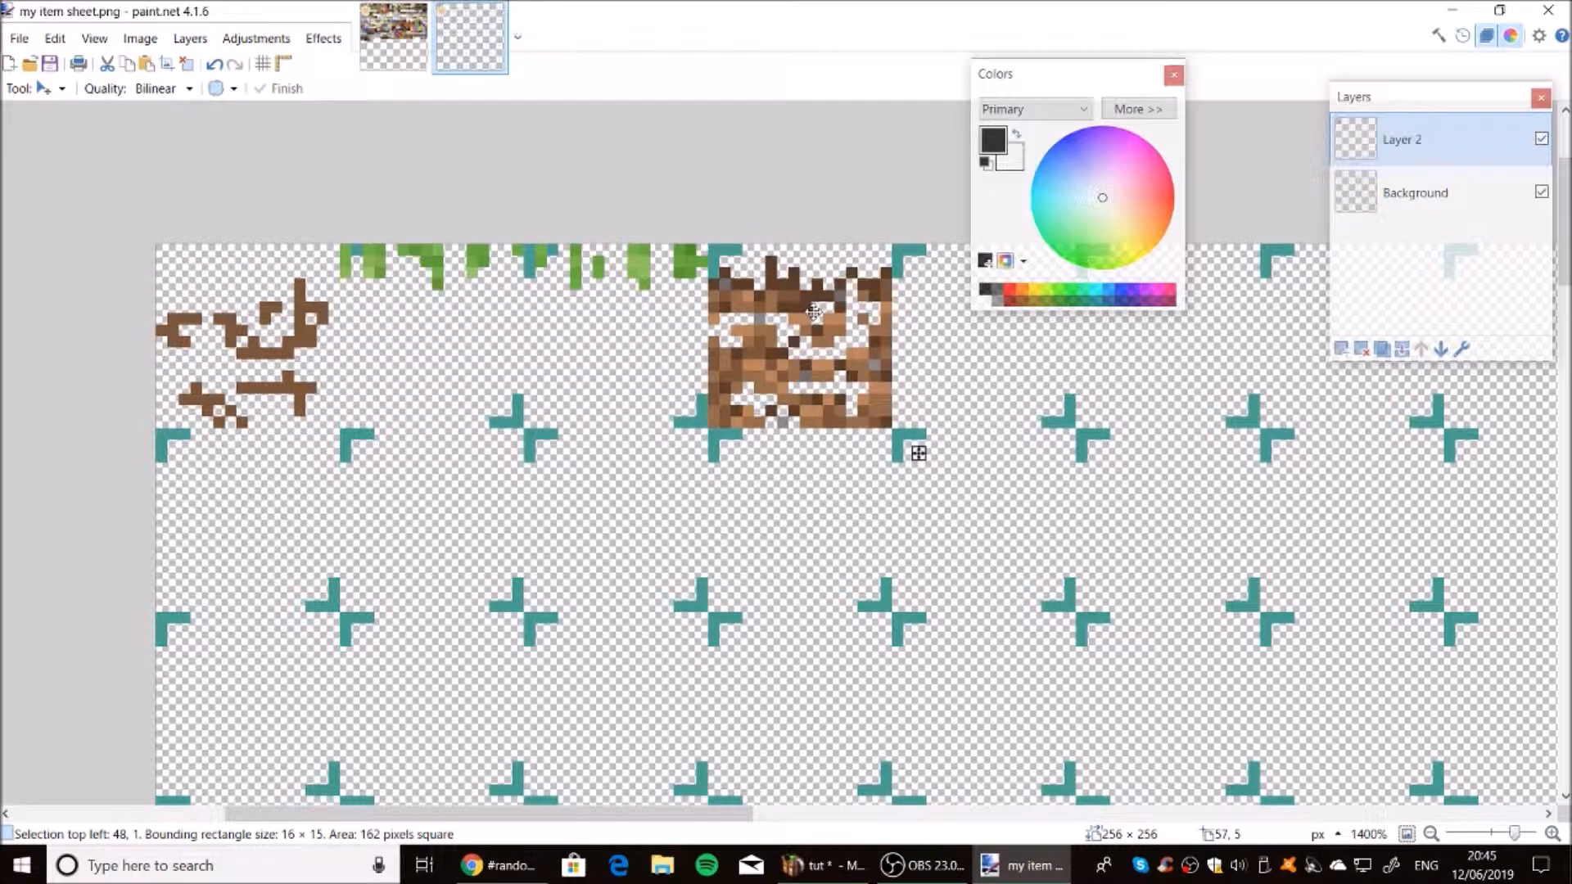
left_click(51, 88)
left_click(74, 109)
left_click(172, 210)
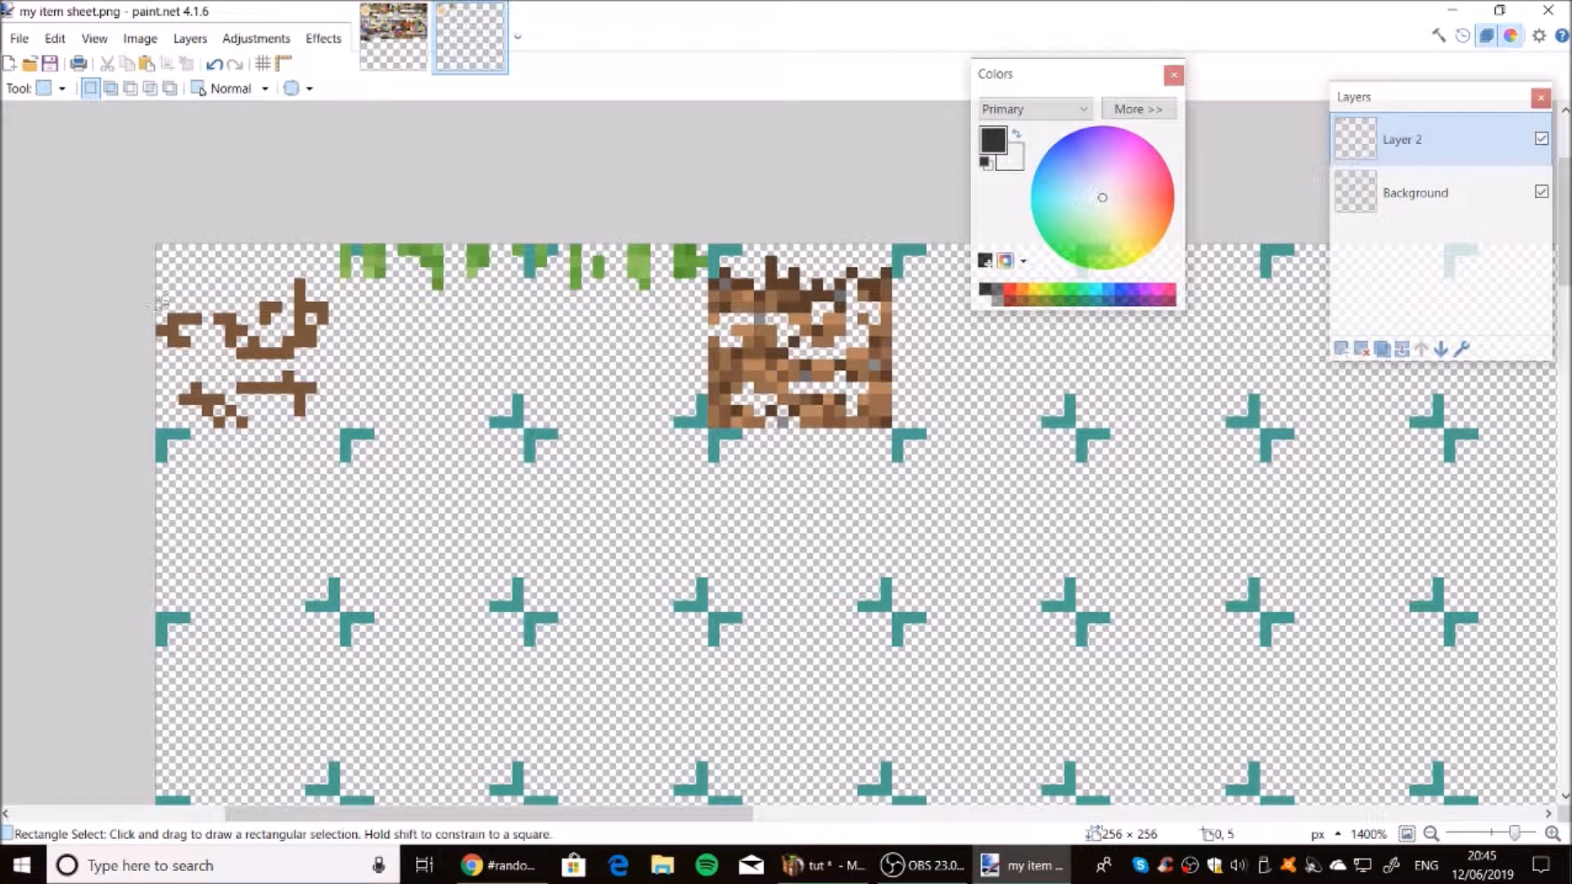
Select the six gray stone pixels scattered in the fourth cell's dirt, about 14 × 13 px overall, using combined selections.
left_click_drag(724, 284, 736, 284)
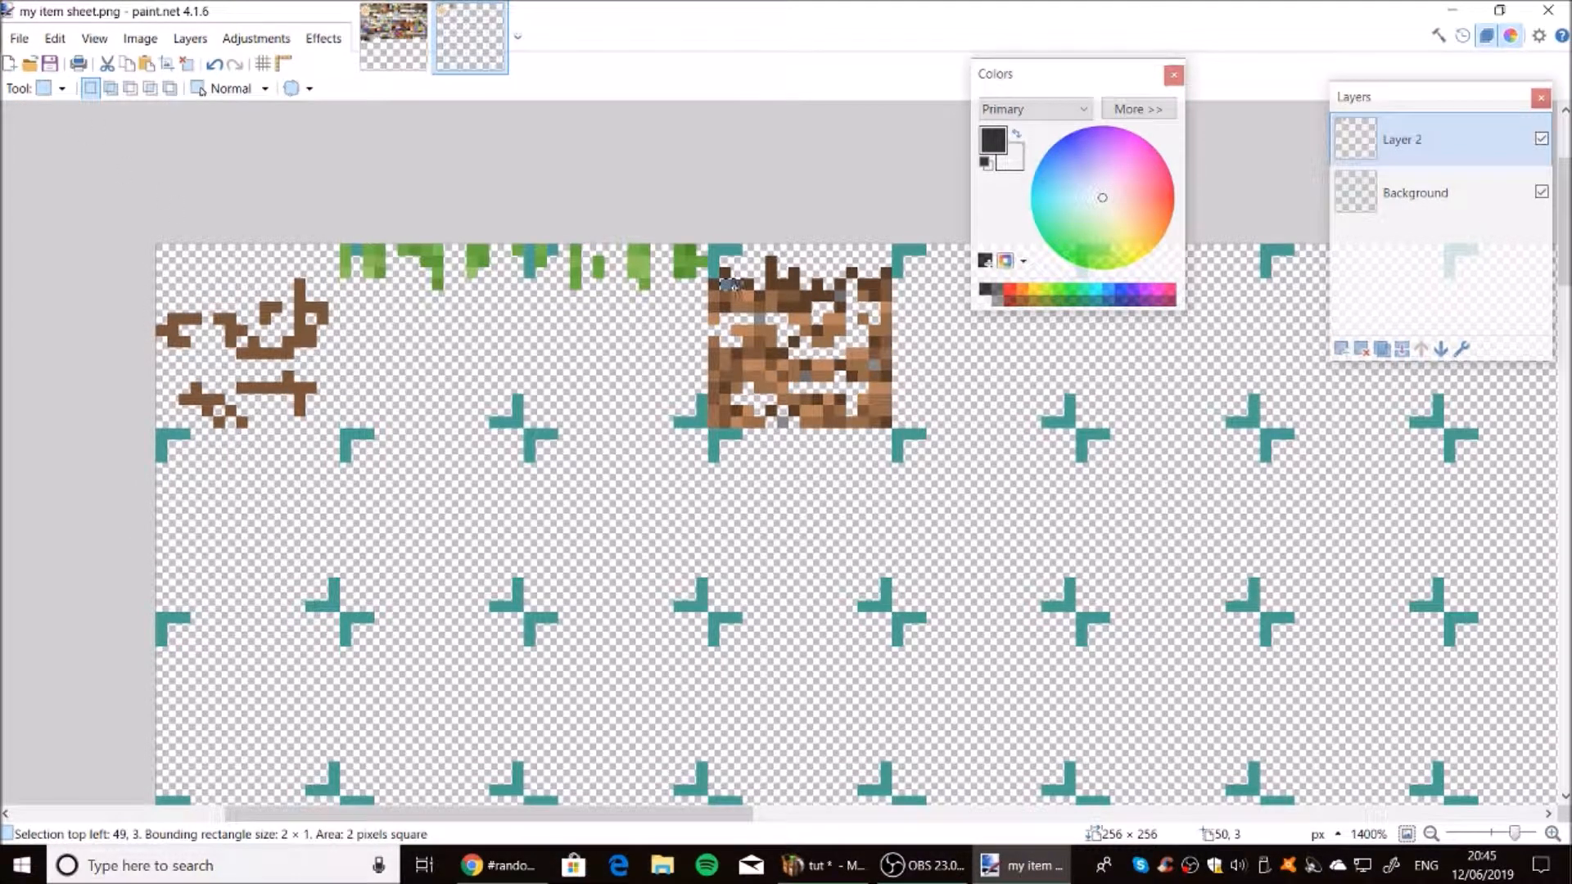
left_click_drag(839, 294, 845, 296, "ctrl")
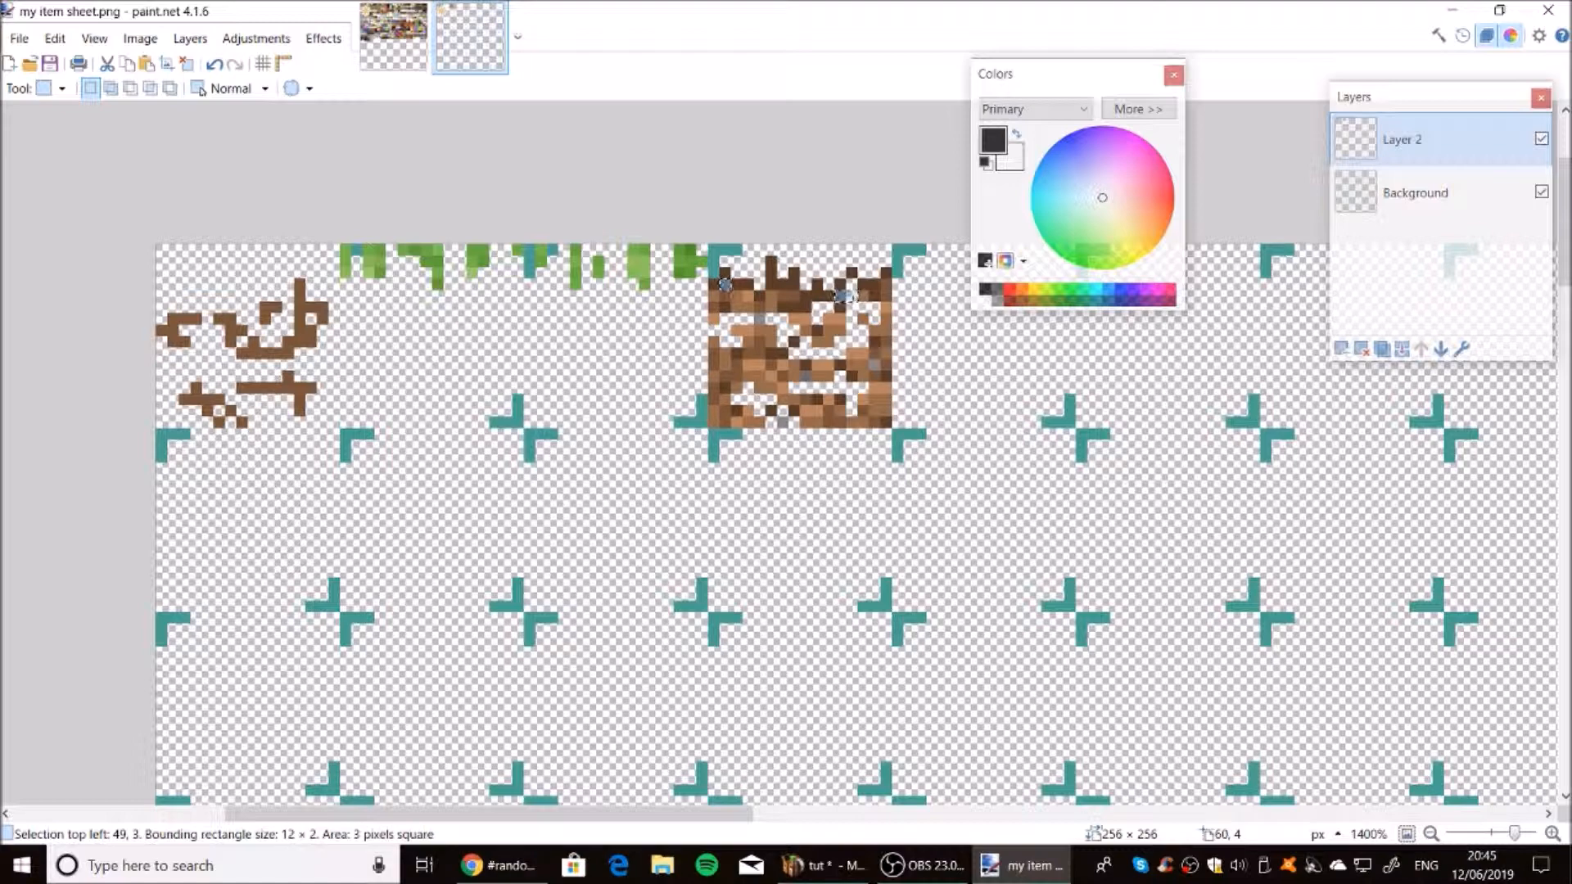
left_click_drag(869, 363, 887, 365, "ctrl")
left_click(766, 321, "ctrl")
left_click(785, 420, "ctrl")
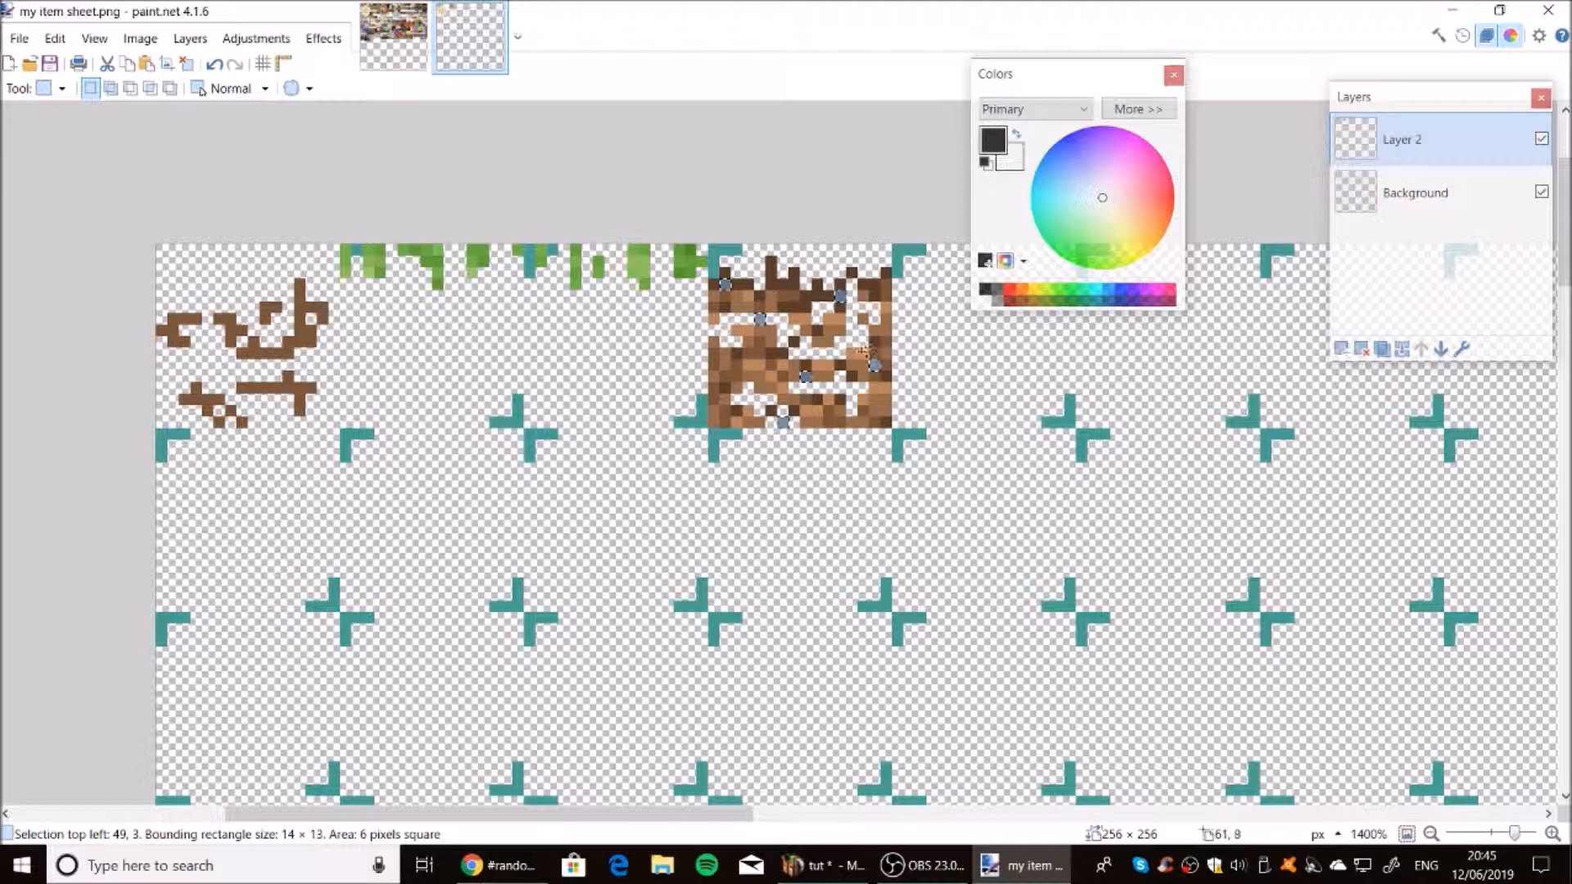
Place a copy of the selected stone pixels 15 px right and 1 px up in the fifth cell, and deselect it.
key("m")
left_click_drag(907, 451, 1080, 442)
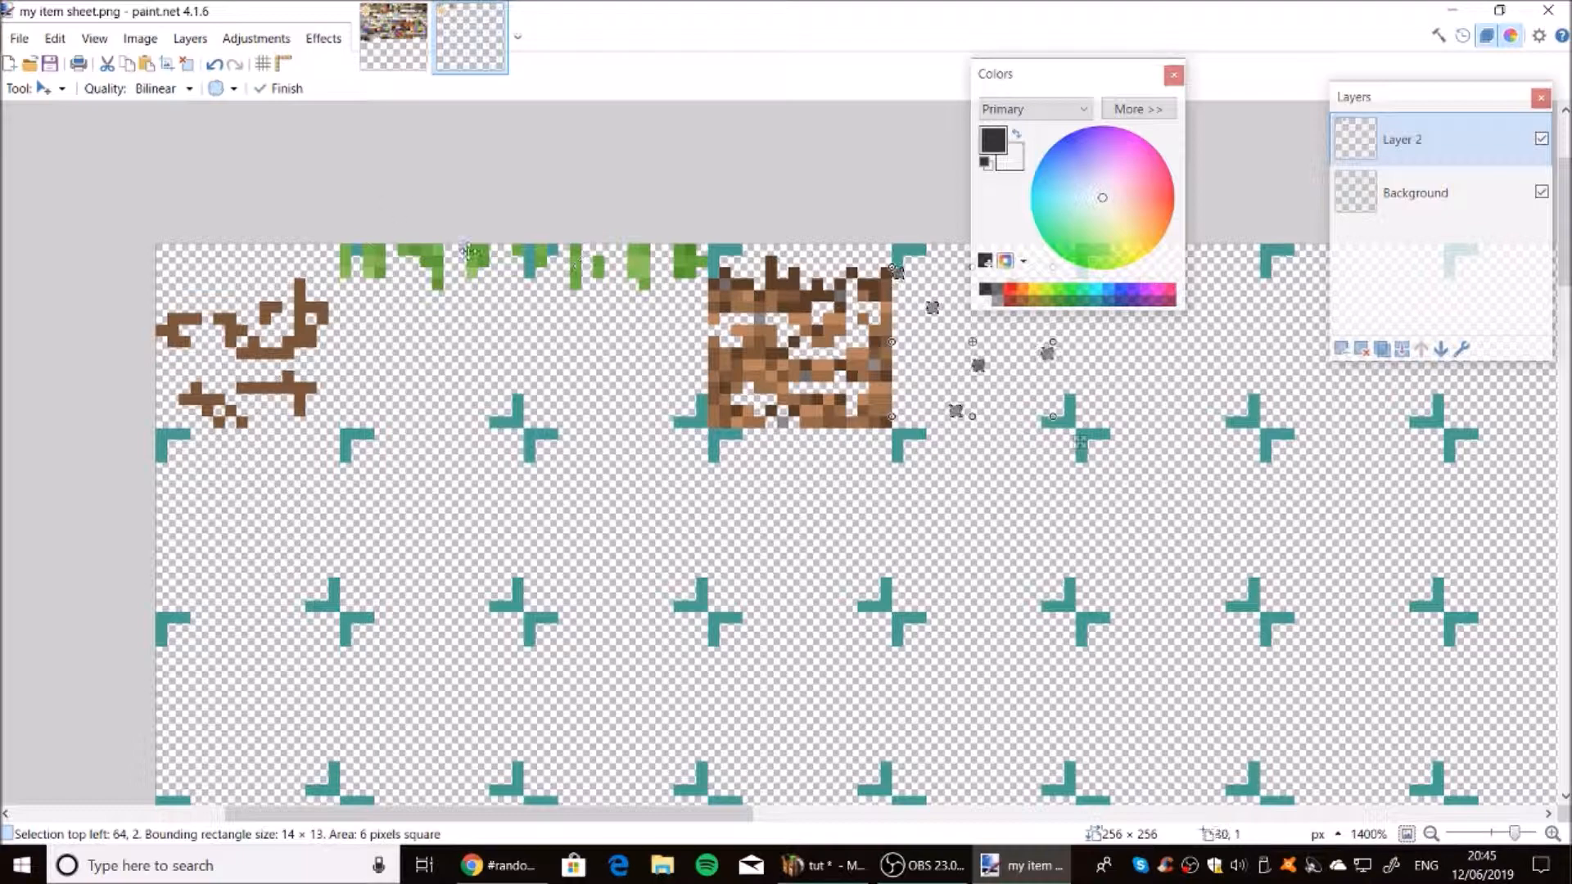
left_click(45, 88)
left_click(50, 109)
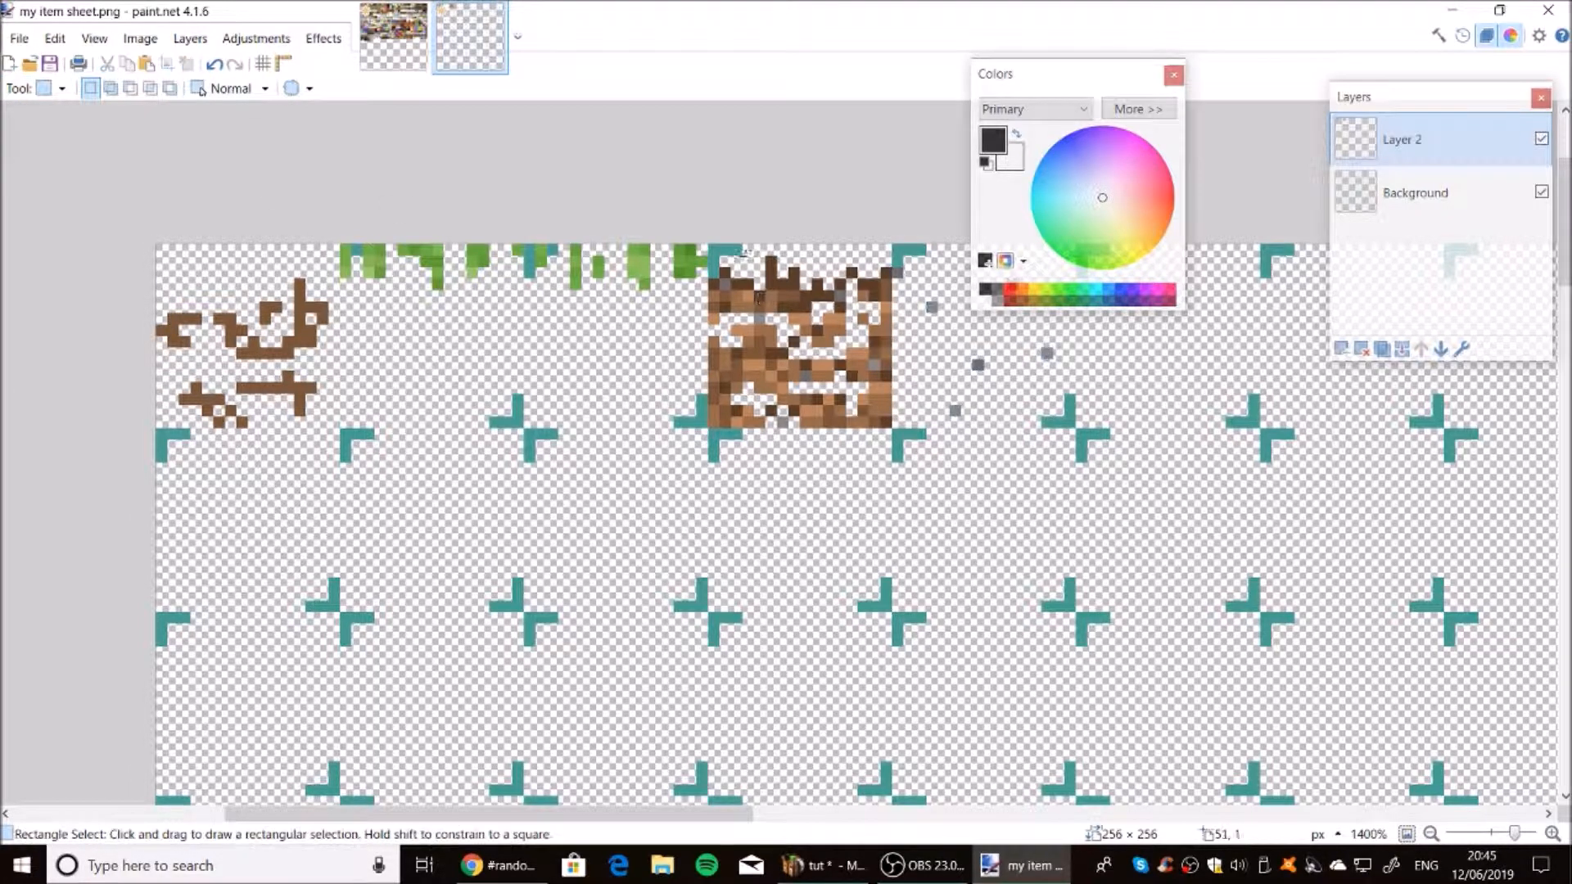
Select the 16 × 15 px dirt area in the fourth cell and cut it from Layer 2.
left_click_drag(709, 268, 884, 420)
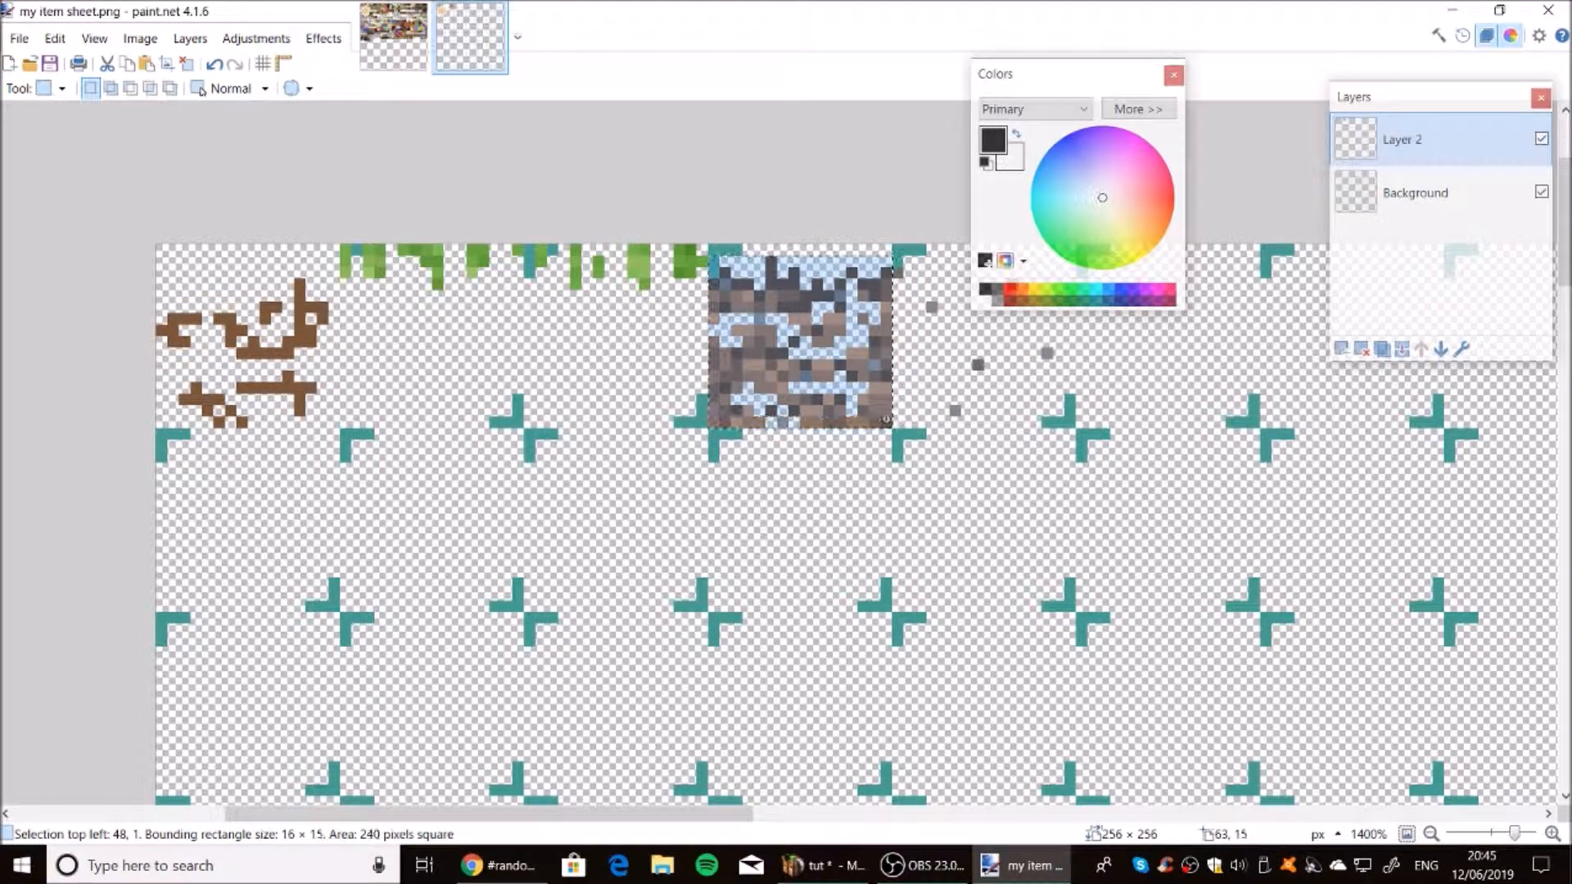
key("ctrl+x")
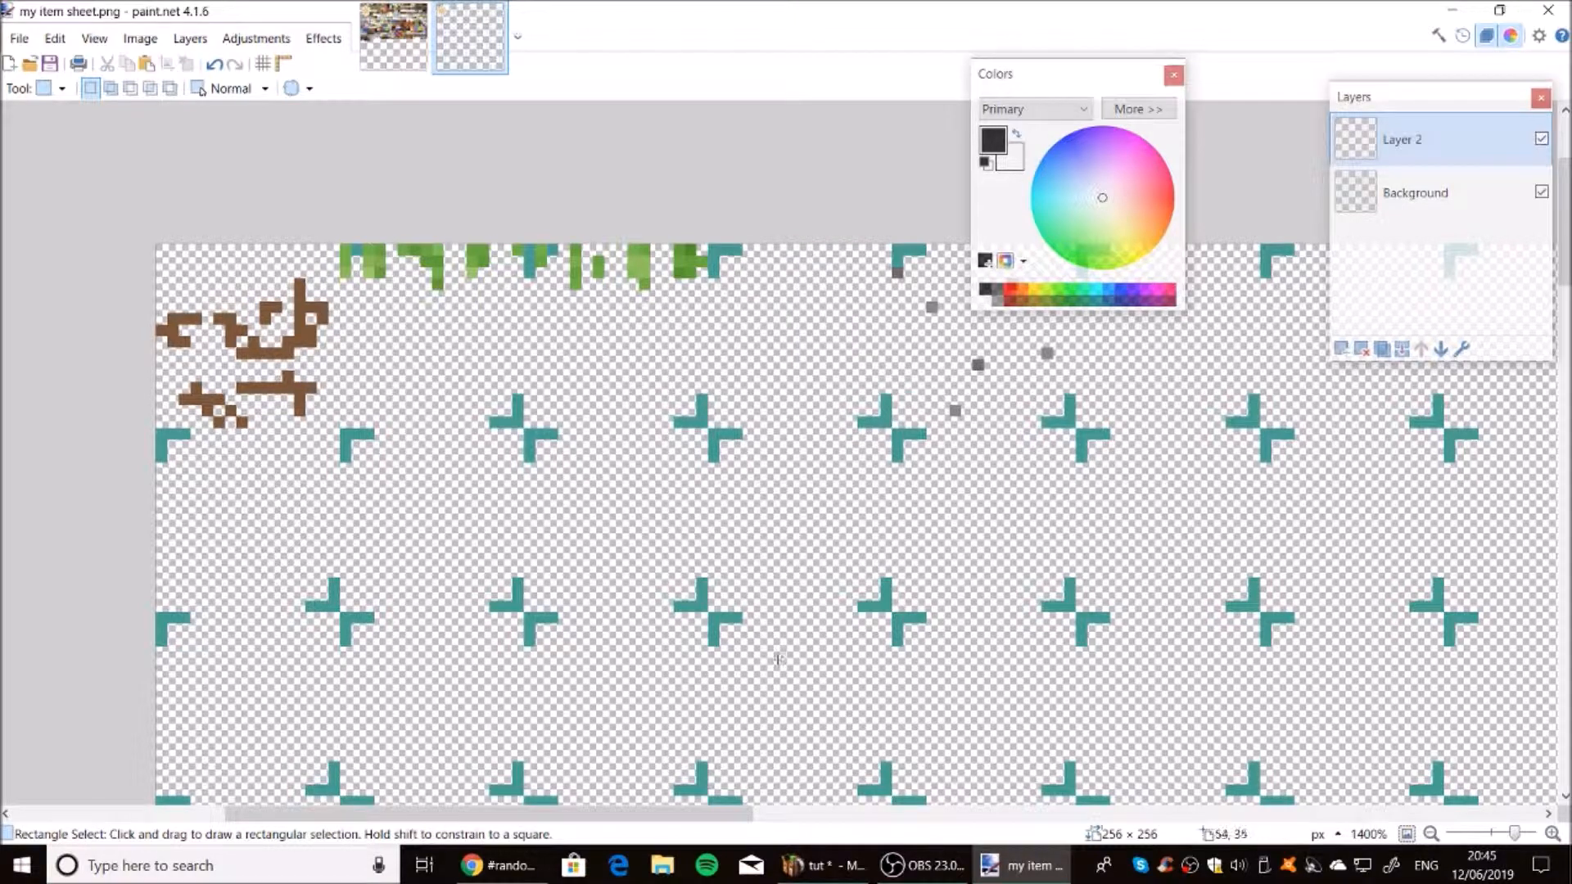
Select the scattered stone pixels in the fifth cell, about 15 × 13 px overall, then cut and paste them back for moving.
left_click_drag(728, 814, 794, 814)
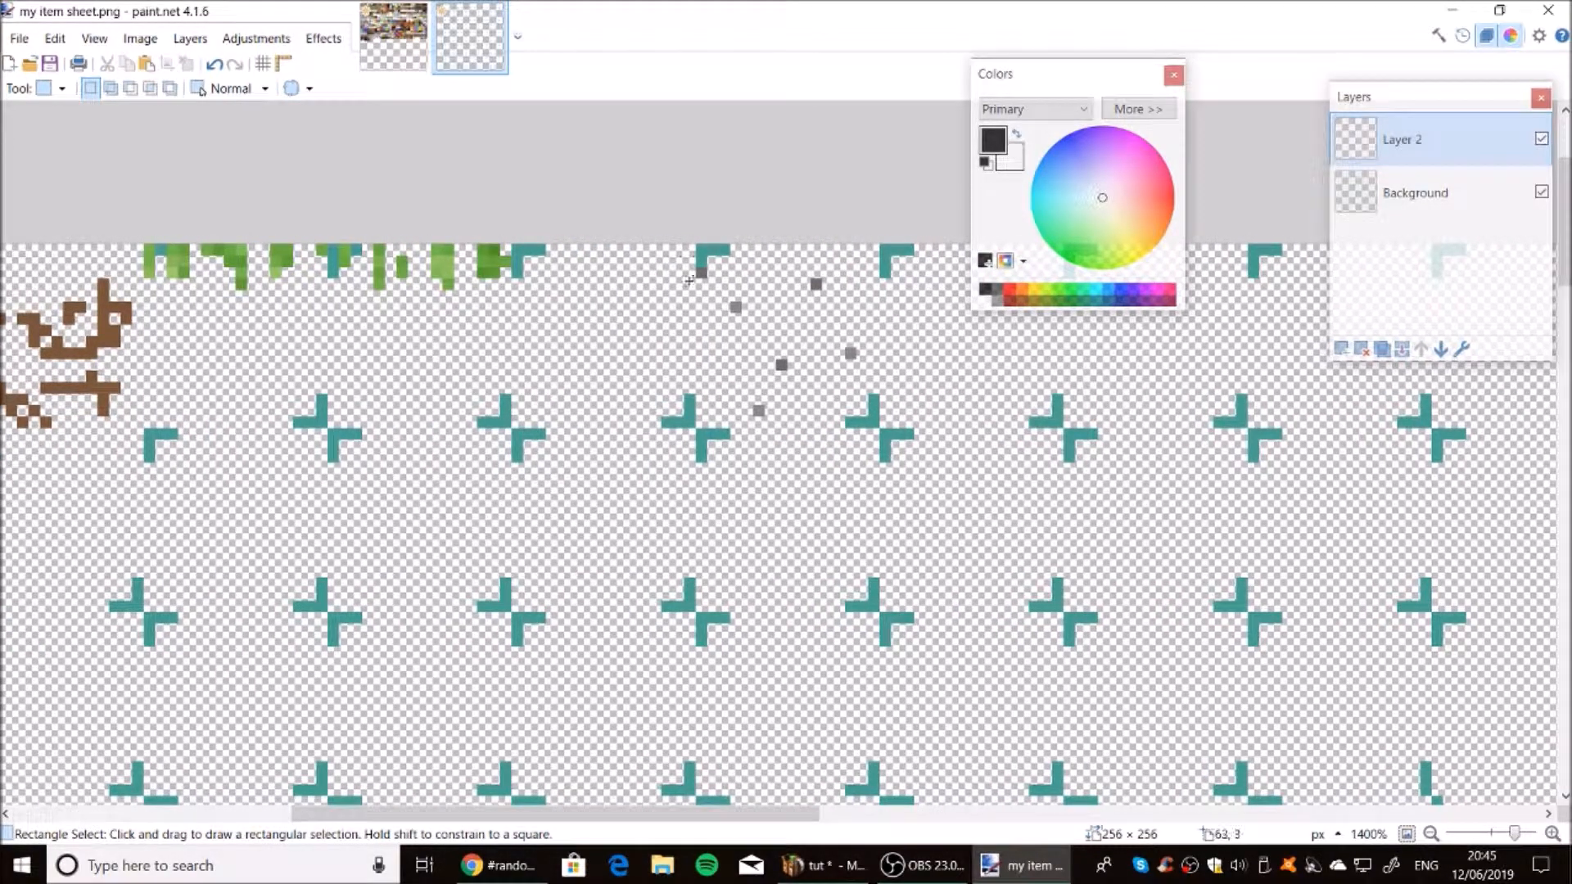
left_click_drag(702, 272, 860, 409)
key("ctrl+c")
key("ctrl+v")
left_click_drag(826, 347, 653, 341)
key("ctrl+z")
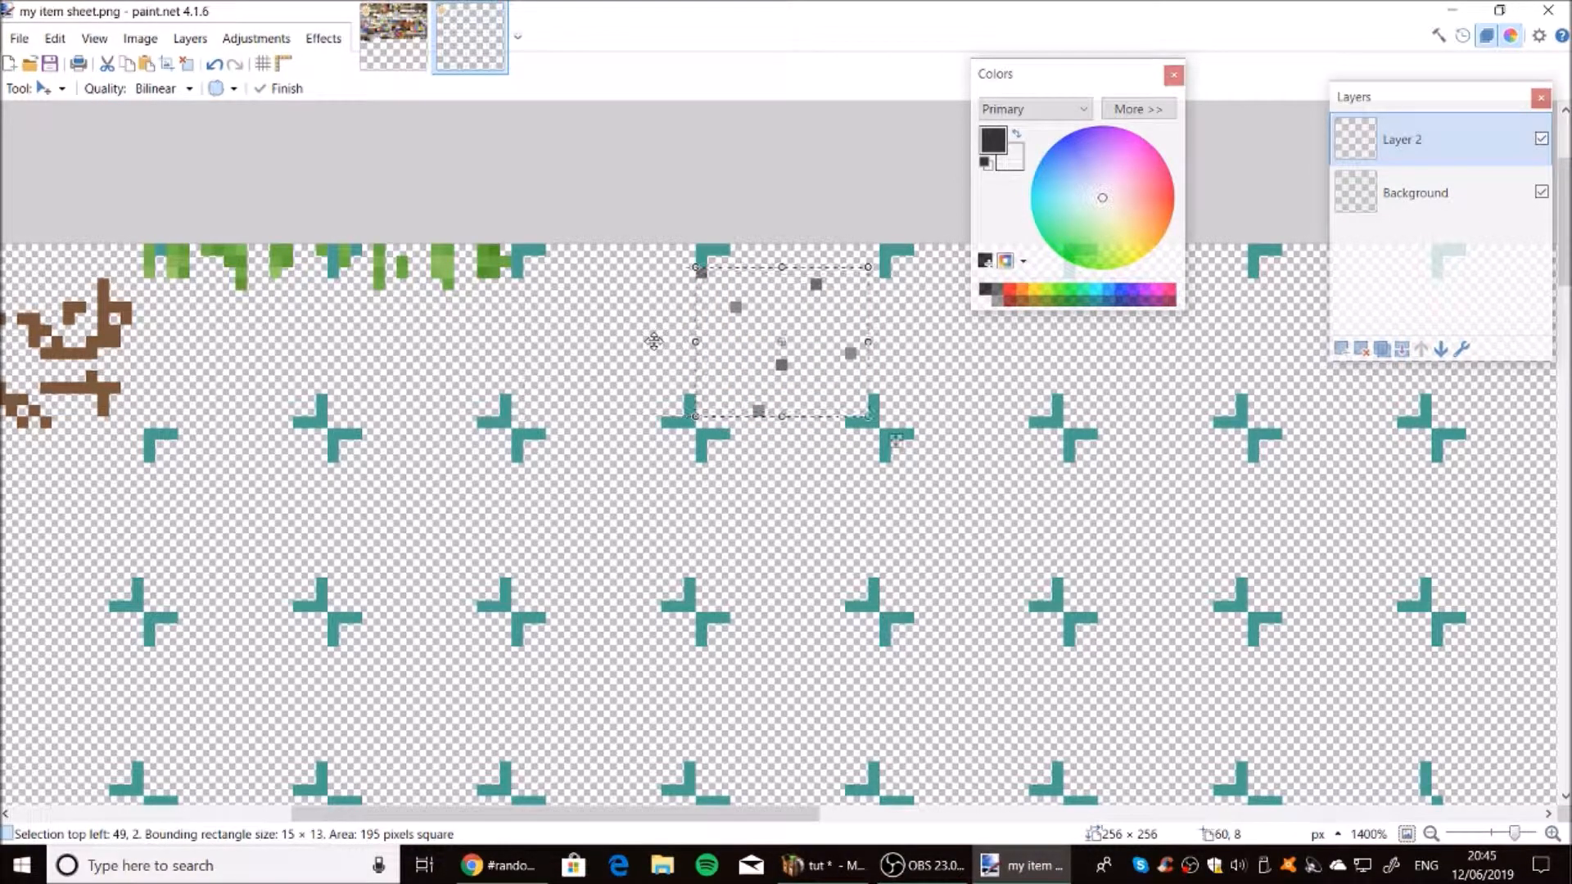
key("ctrl+x")
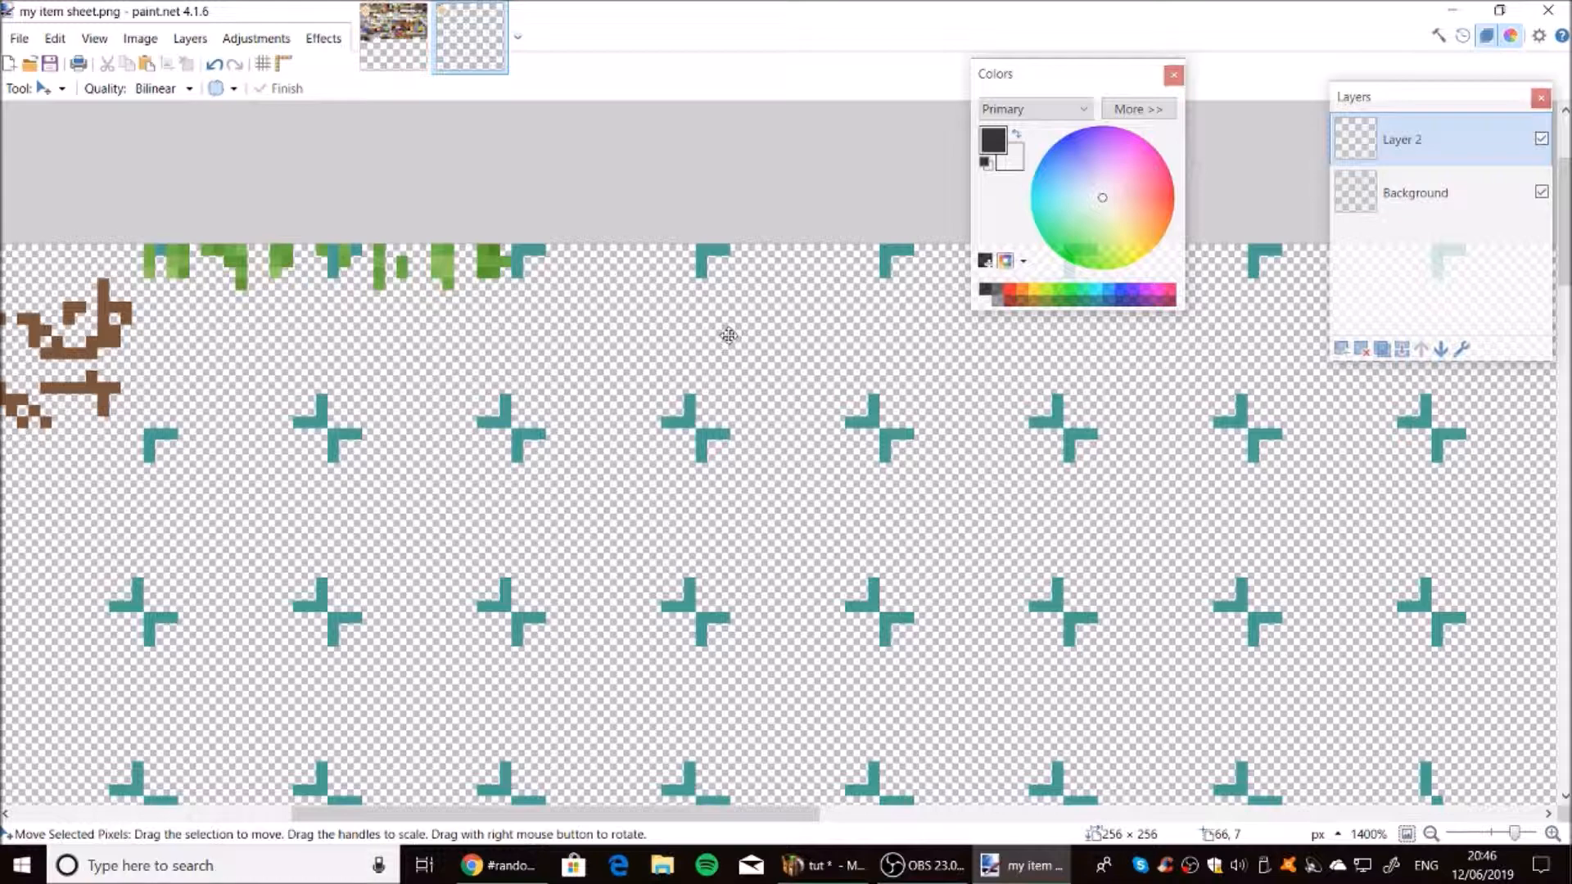
key("ctrl+v")
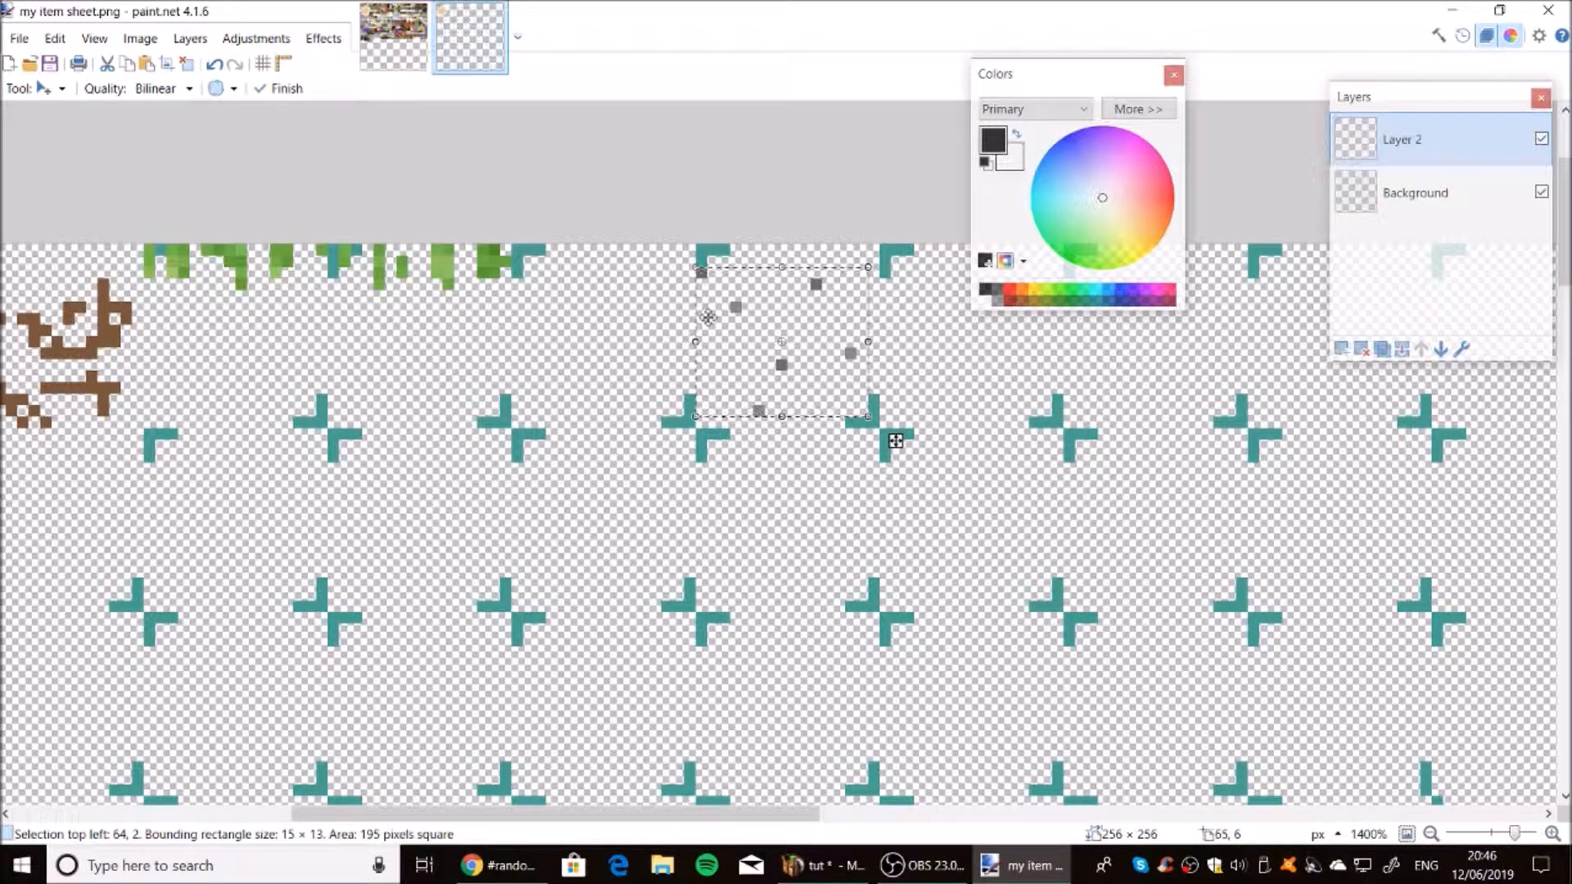
left_click_drag(896, 440, 723, 440)
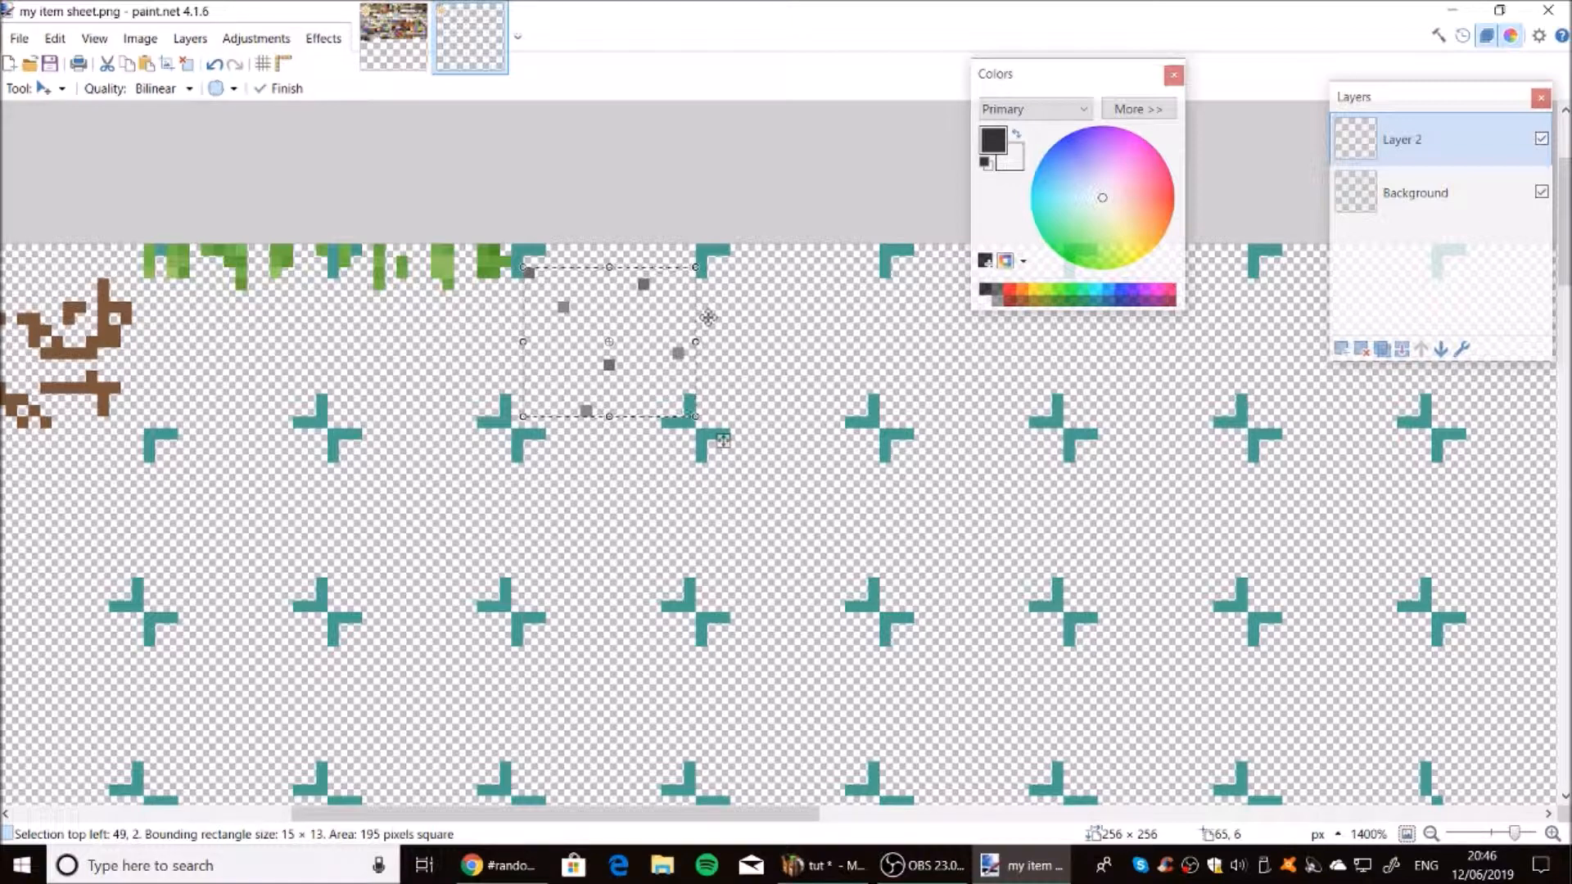
key("ctrl+z")
key("ctrl+z")
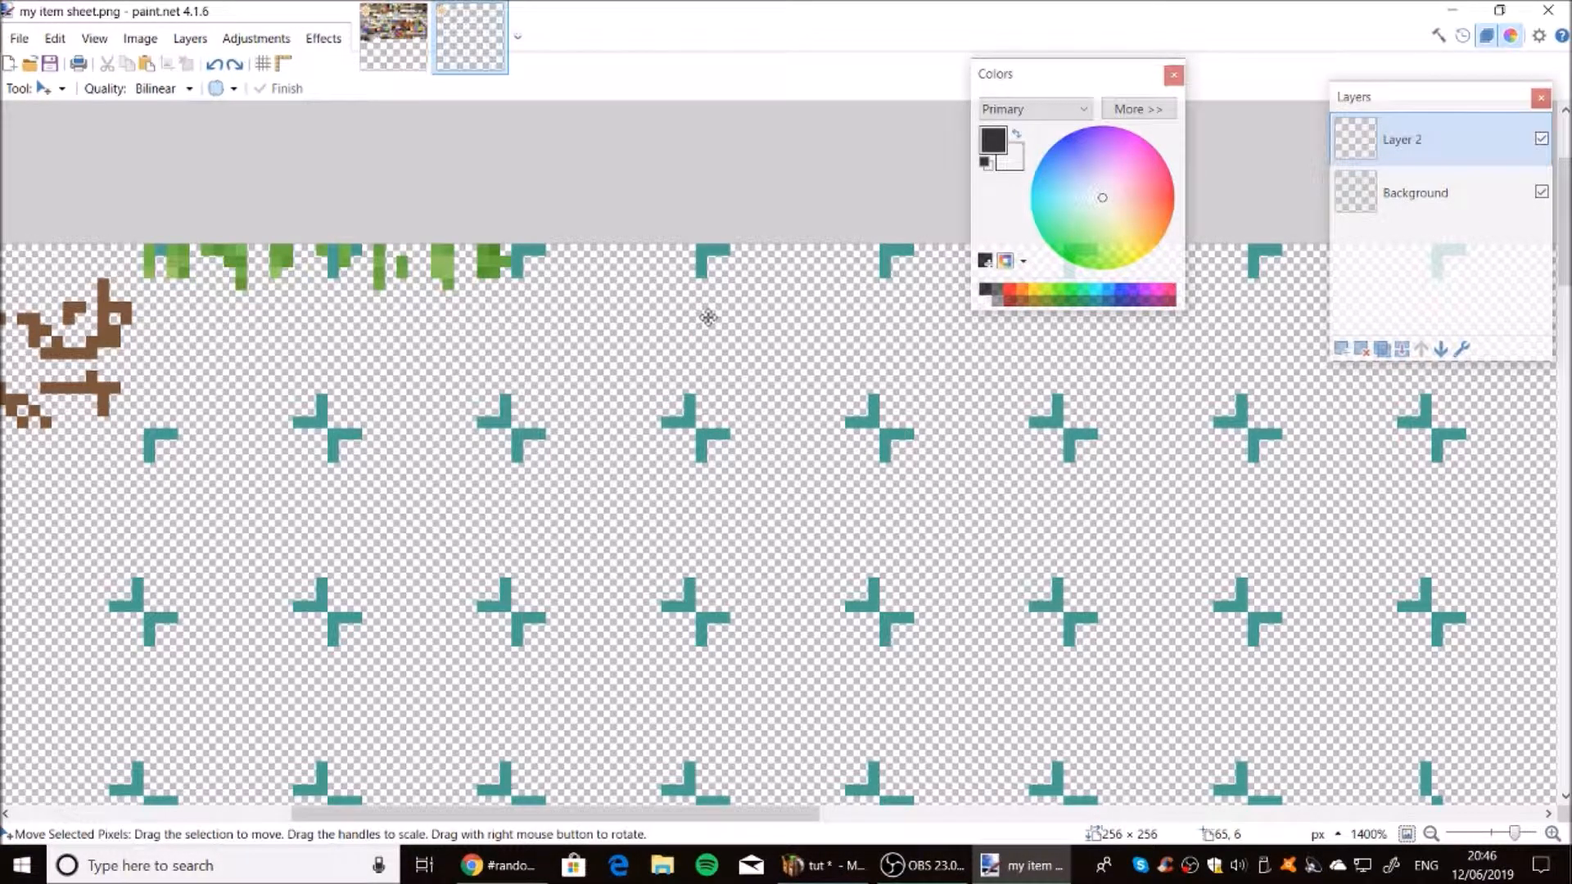
key("ctrl+y")
Move the pasted stone pixels 16 px left into the first row's fourth cell.
left_click_drag(896, 441, 711, 441)
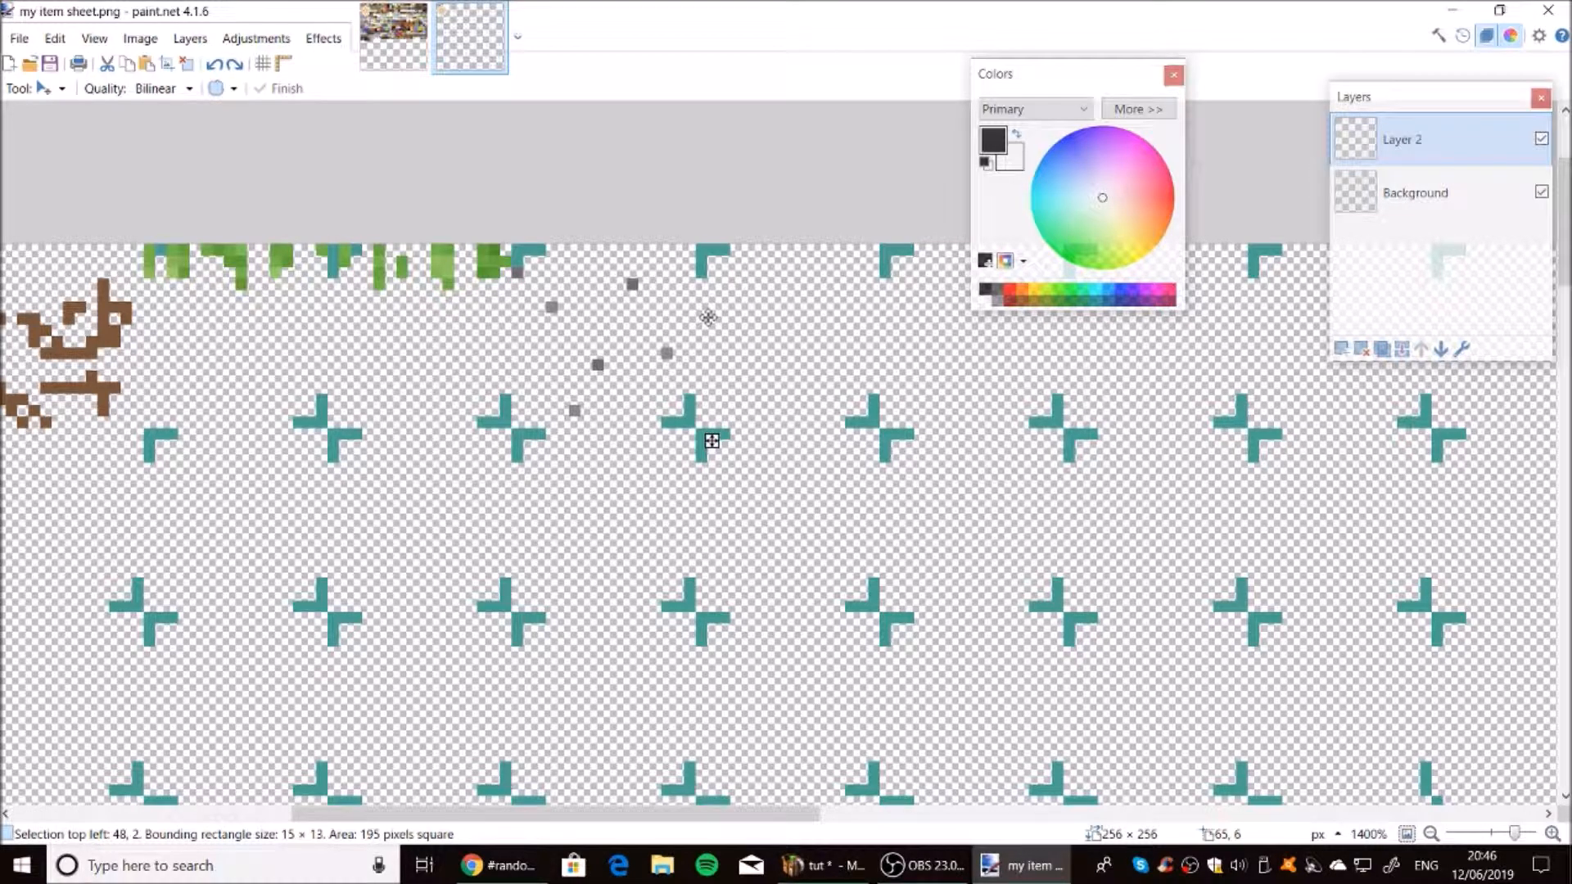
left_click_drag(663, 815, 562, 816)
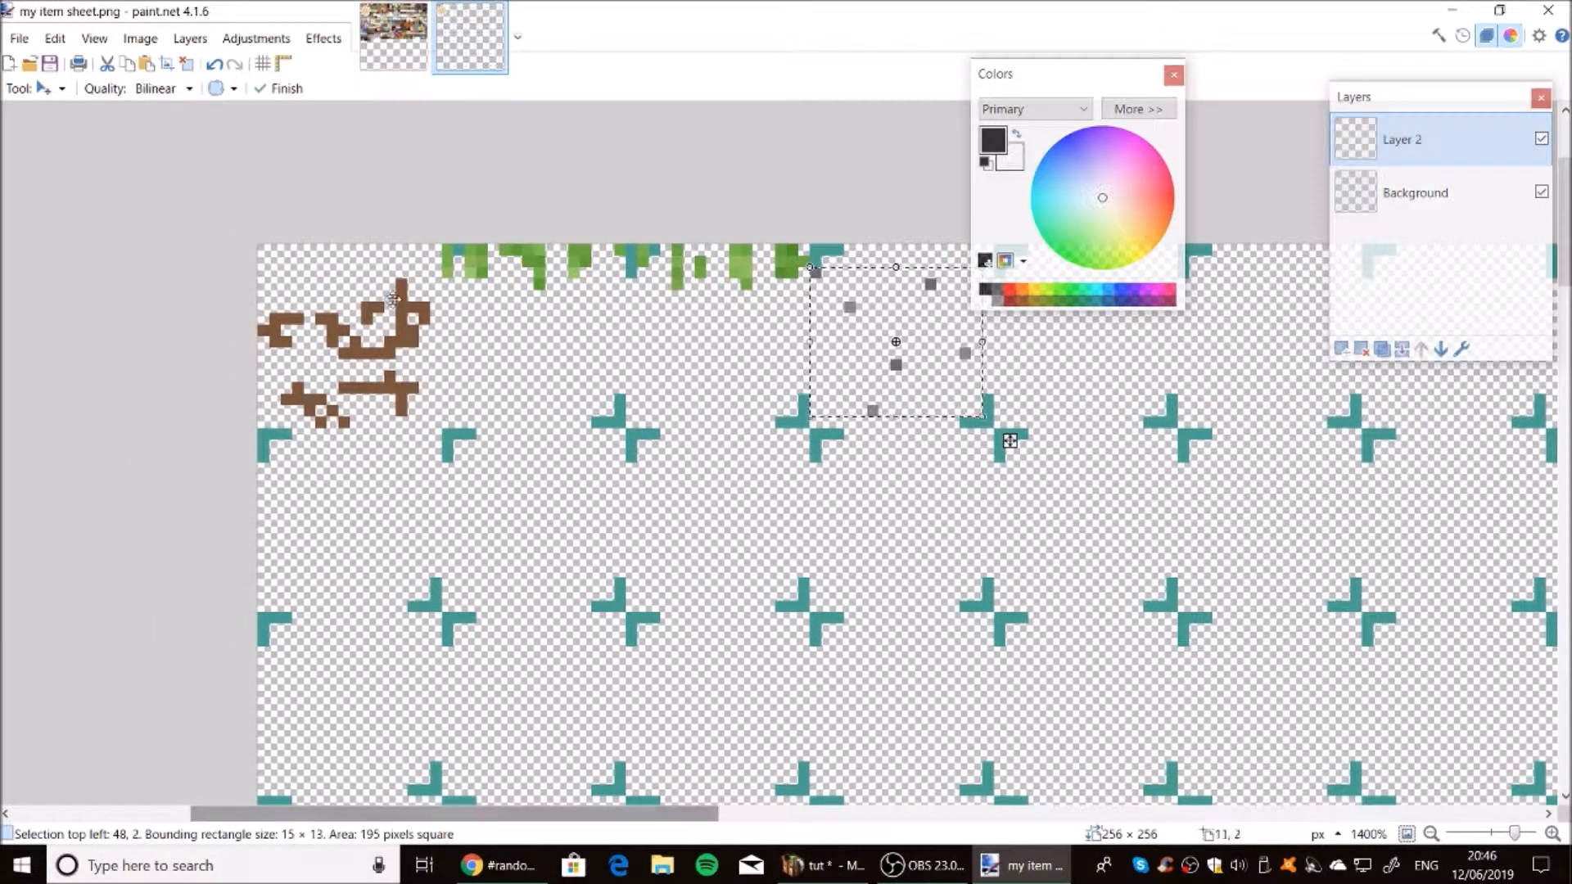
Select the first four cells of the first row on the Background layer, a 64 × 16 px area.
left_click(1472, 193)
left_click(54, 88)
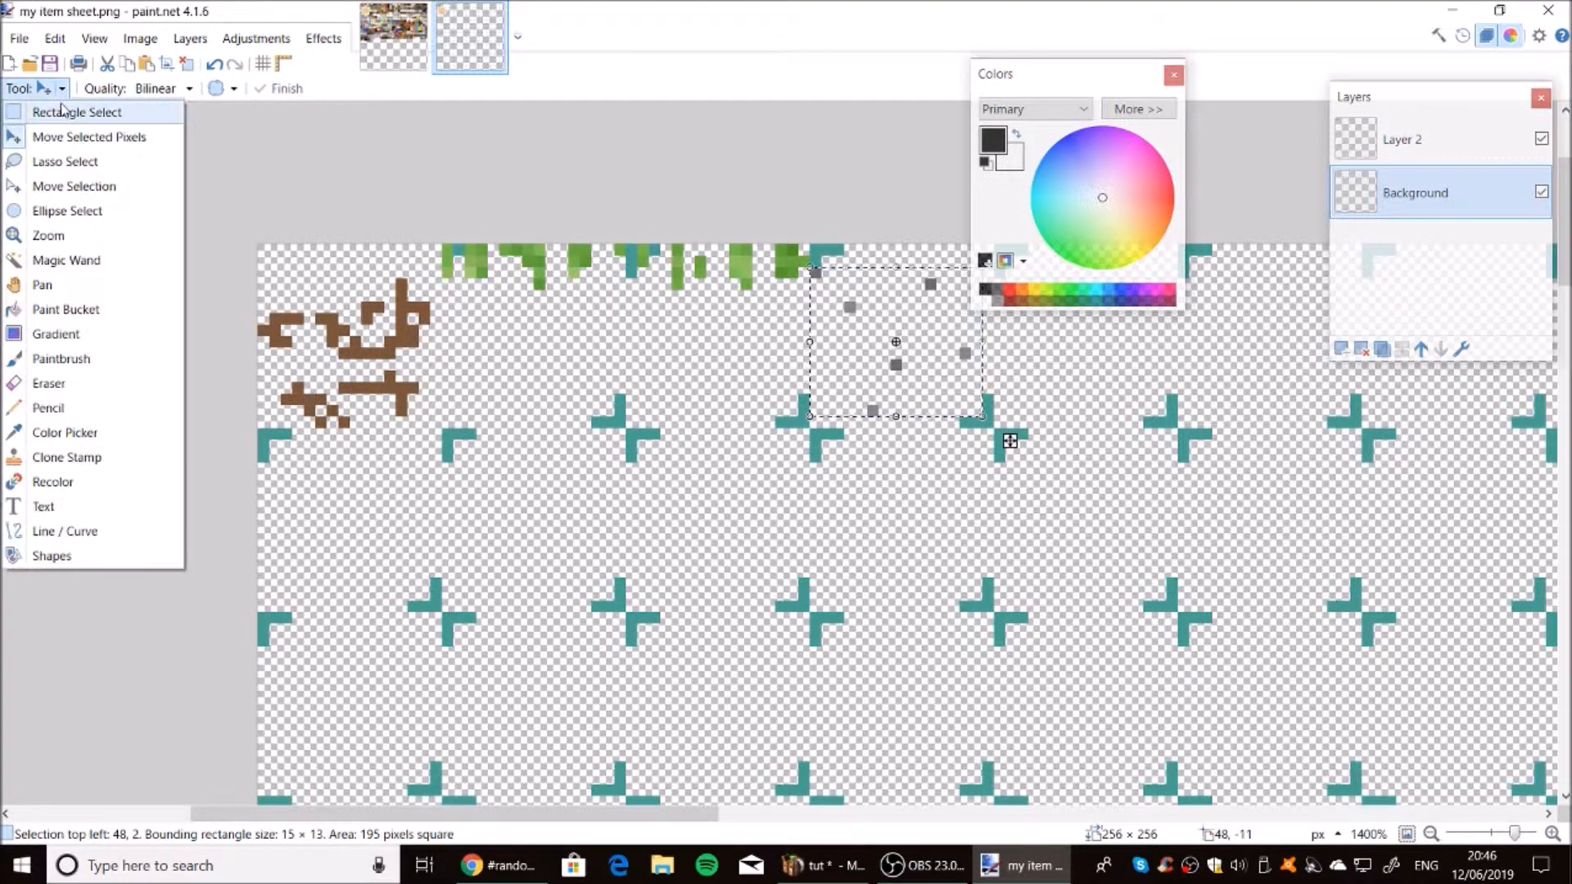
left_click(74, 113)
left_click_drag(205, 164, 989, 419)
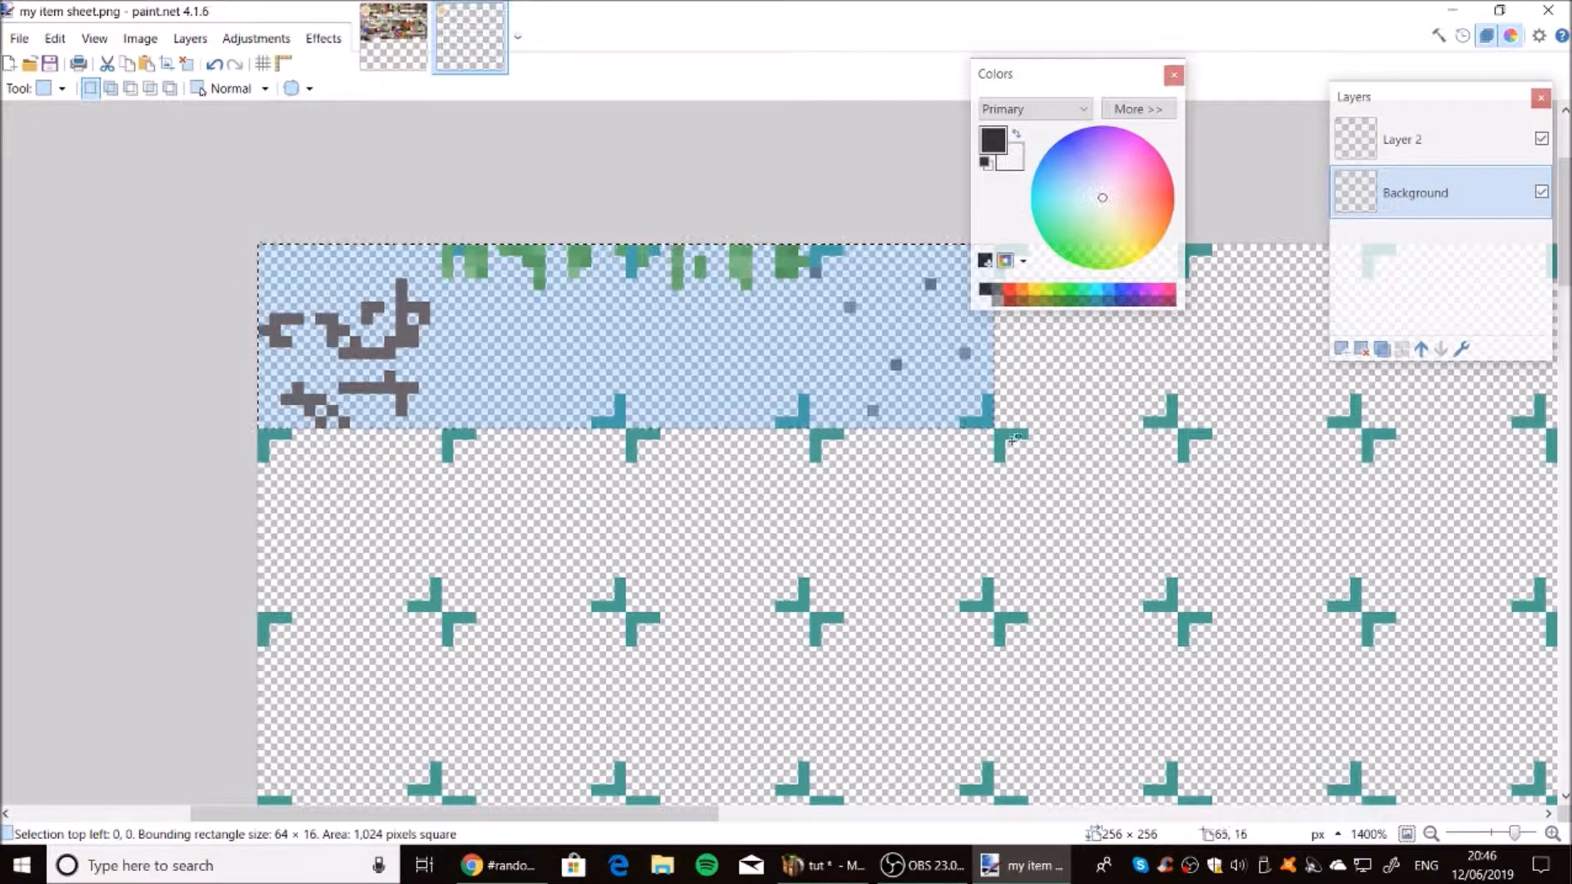
Deselect the area and save the sheet in paint.net format as grass extrude XZD on the Data (D:) drive.
left_click(985, 328)
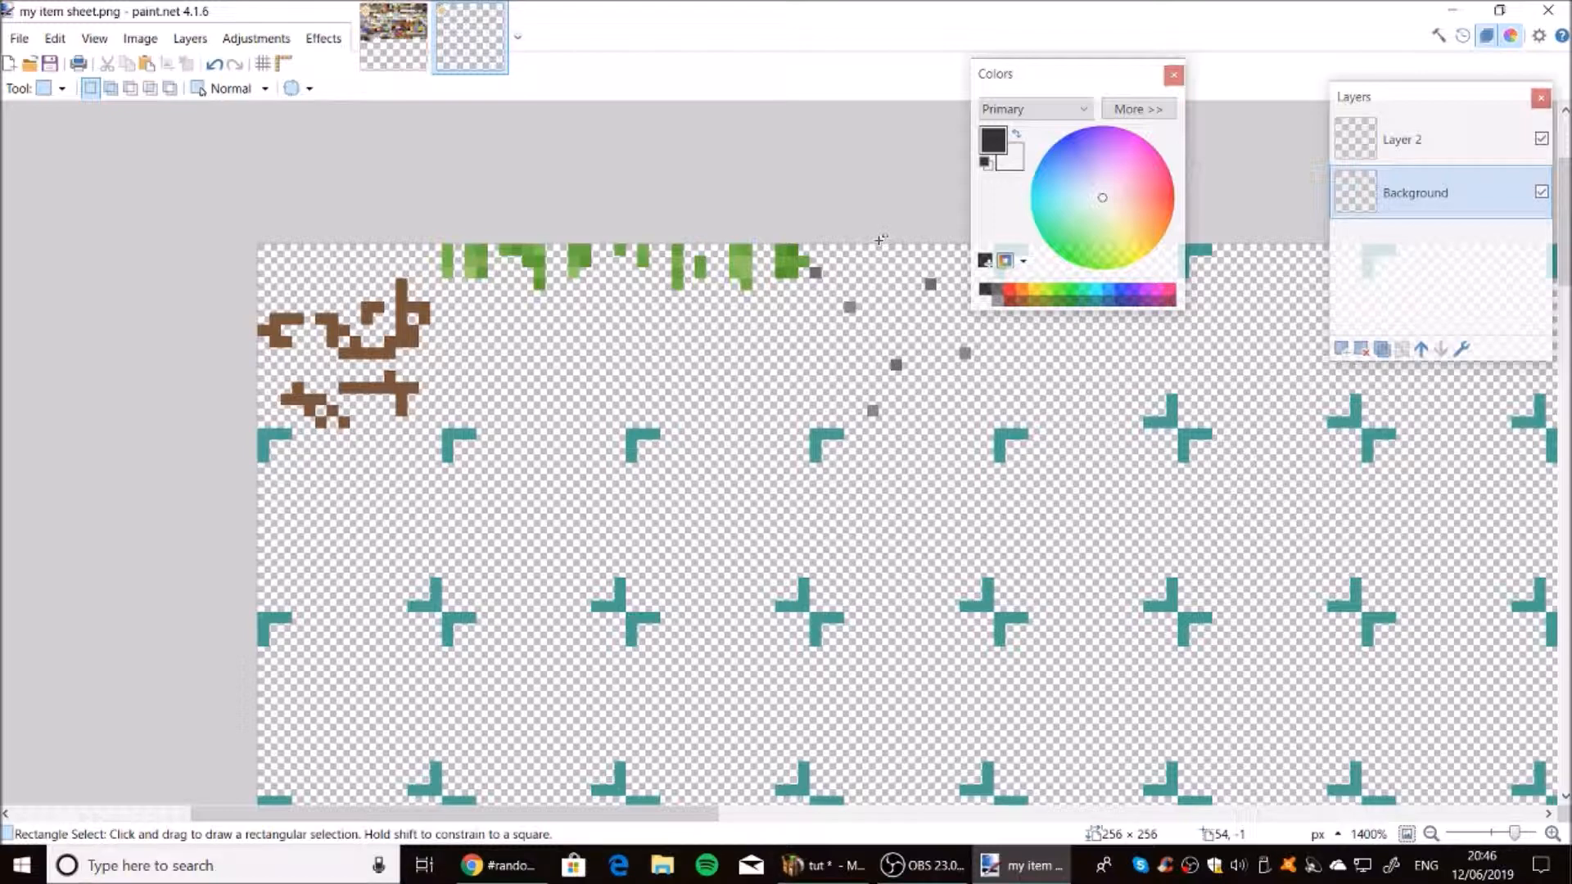
key("ctrl+shift+s")
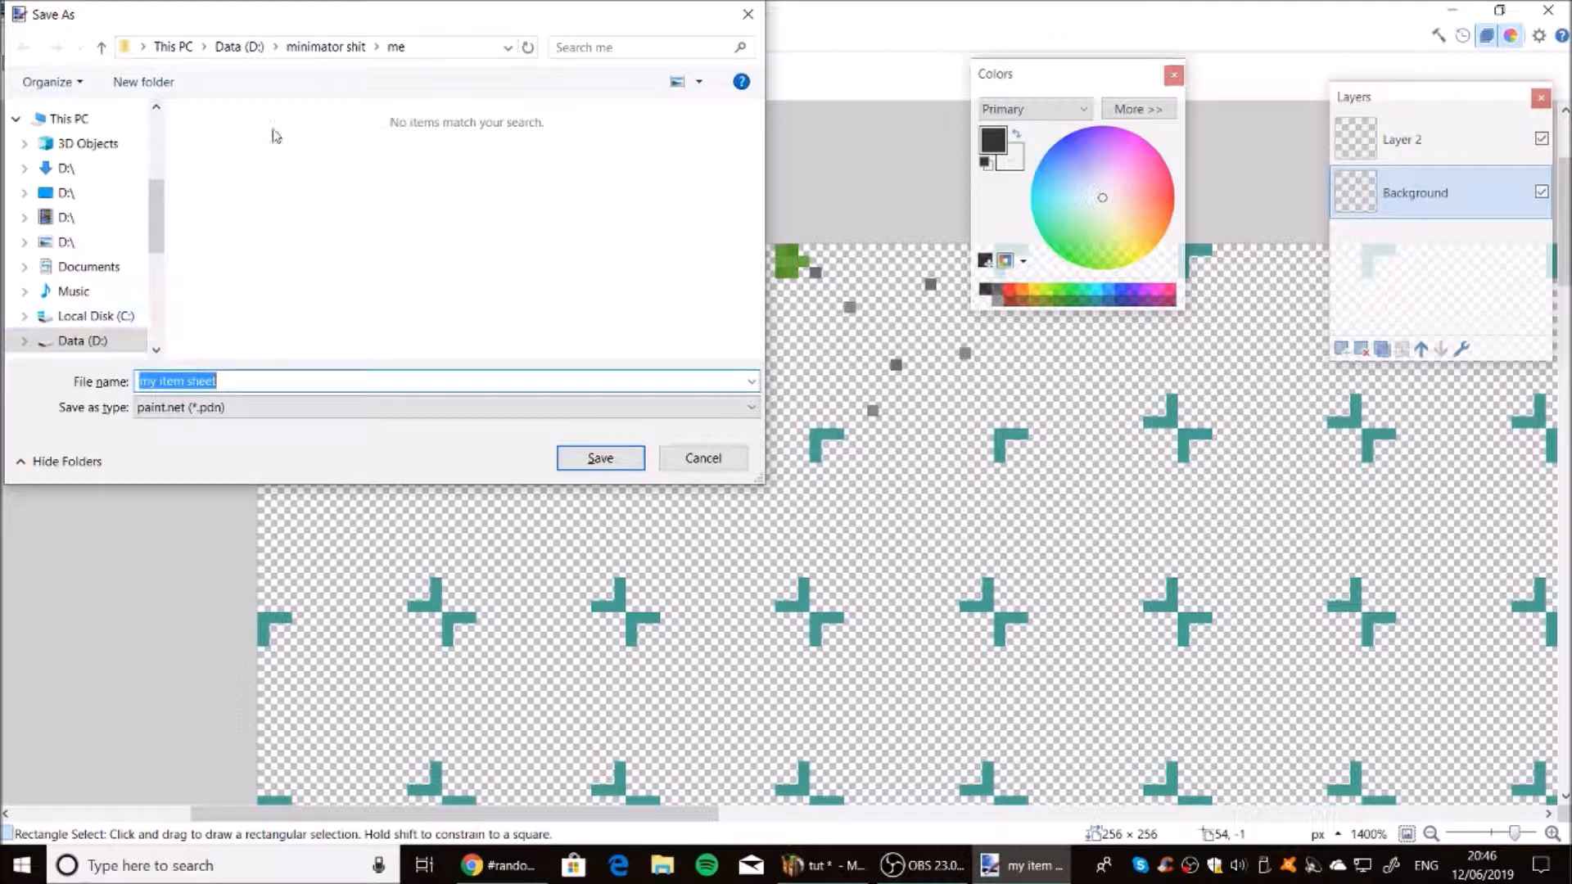
left_click(246, 47)
scroll(315, 246, "down", 2)
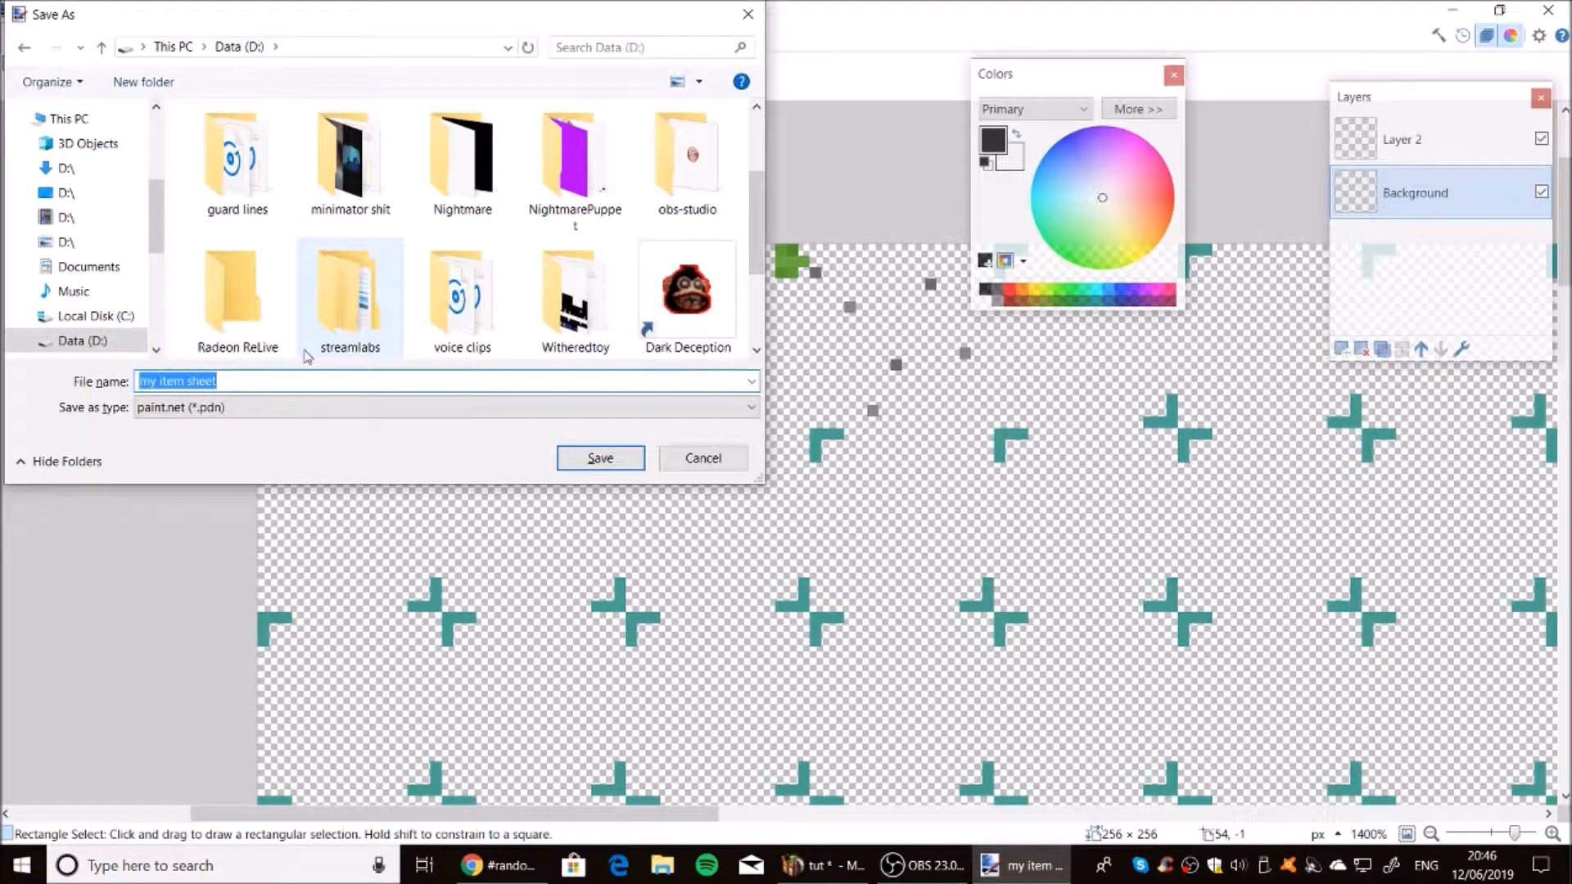
type("grass extrude XZD")
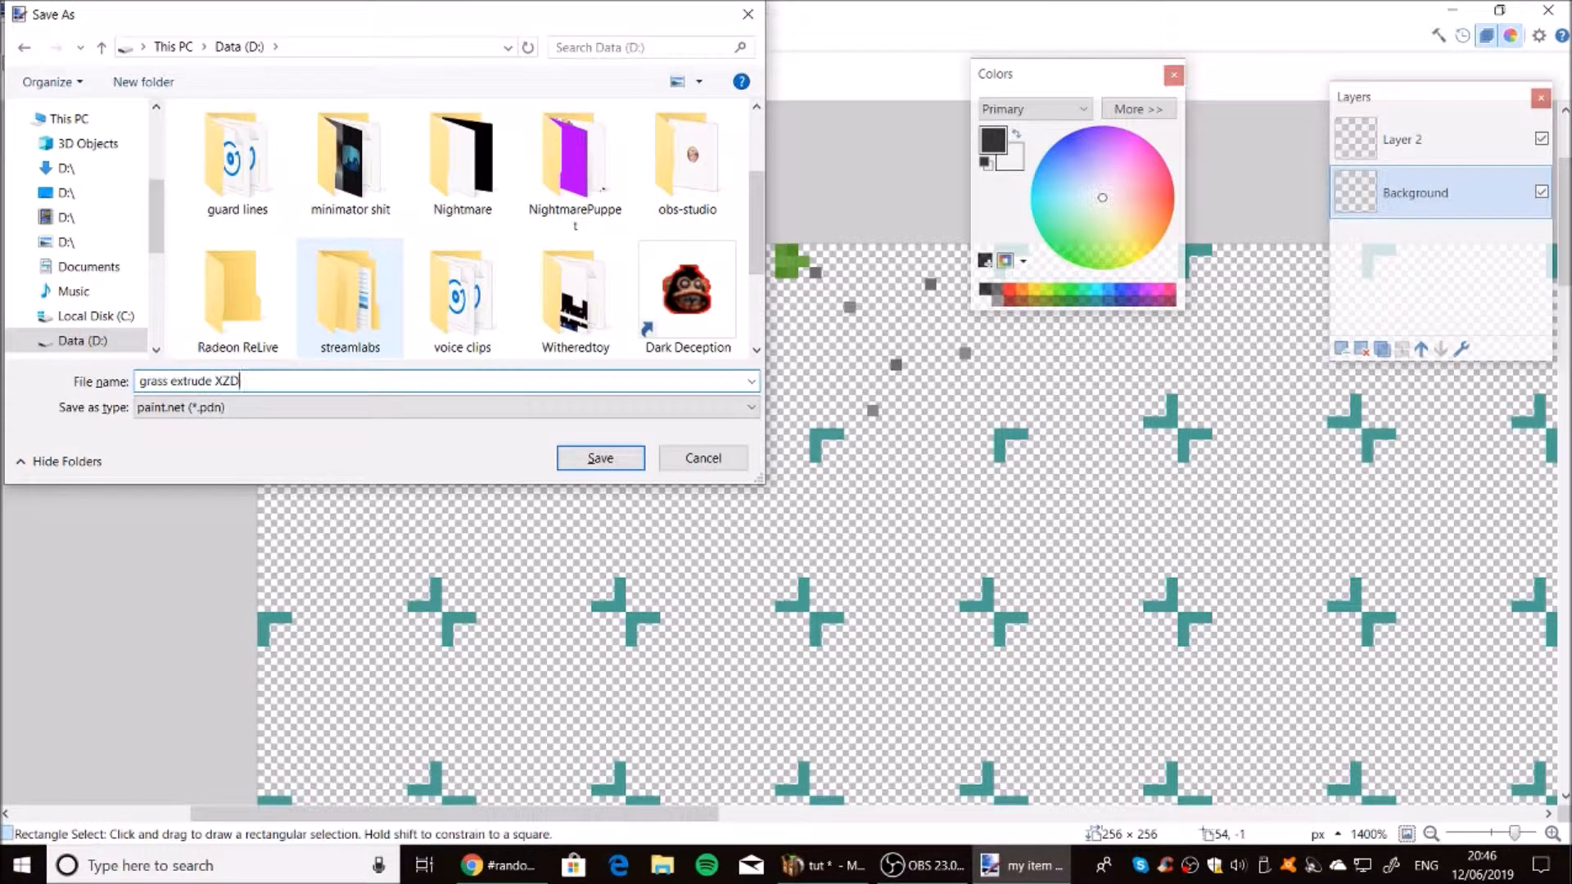
key("Return")
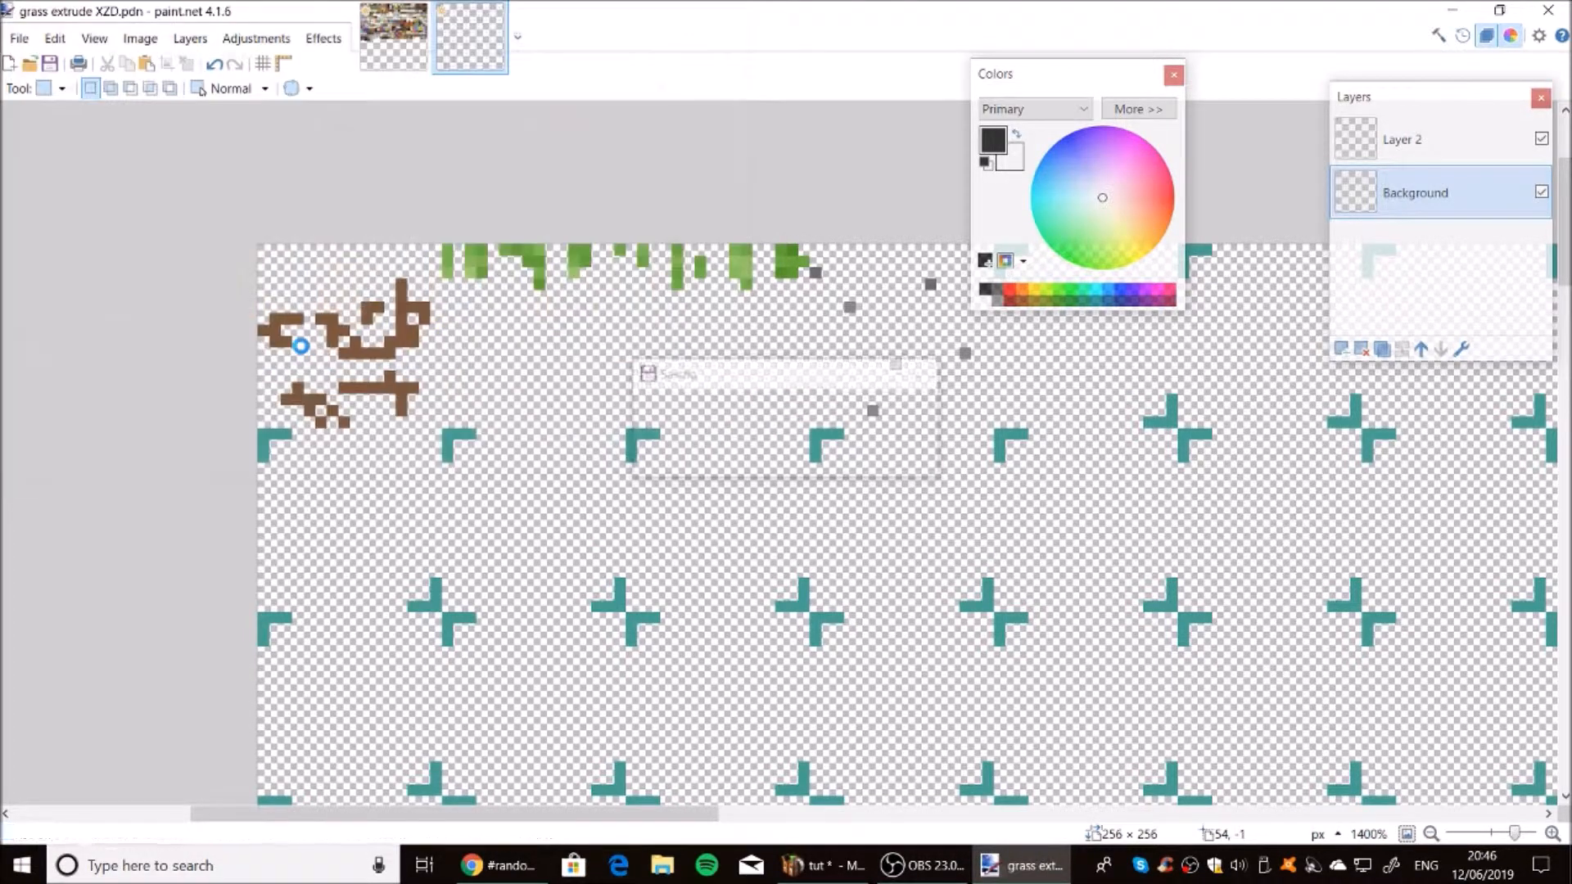
Switch to Mine-imator, start a new item and open the file browser for its image.
left_click(822, 865)
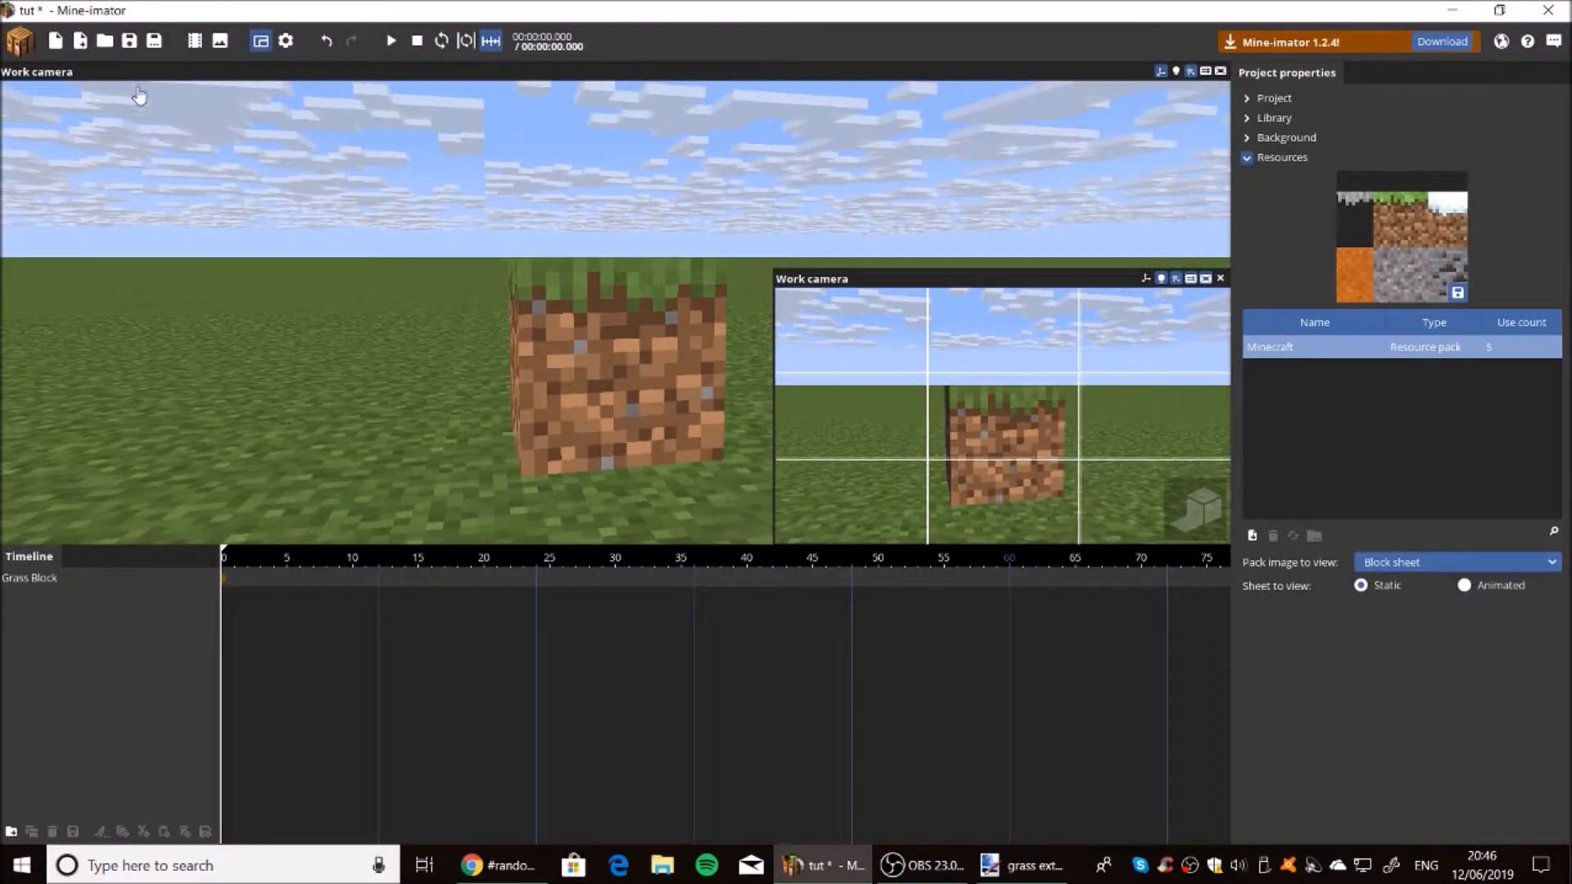
left_click(22, 43)
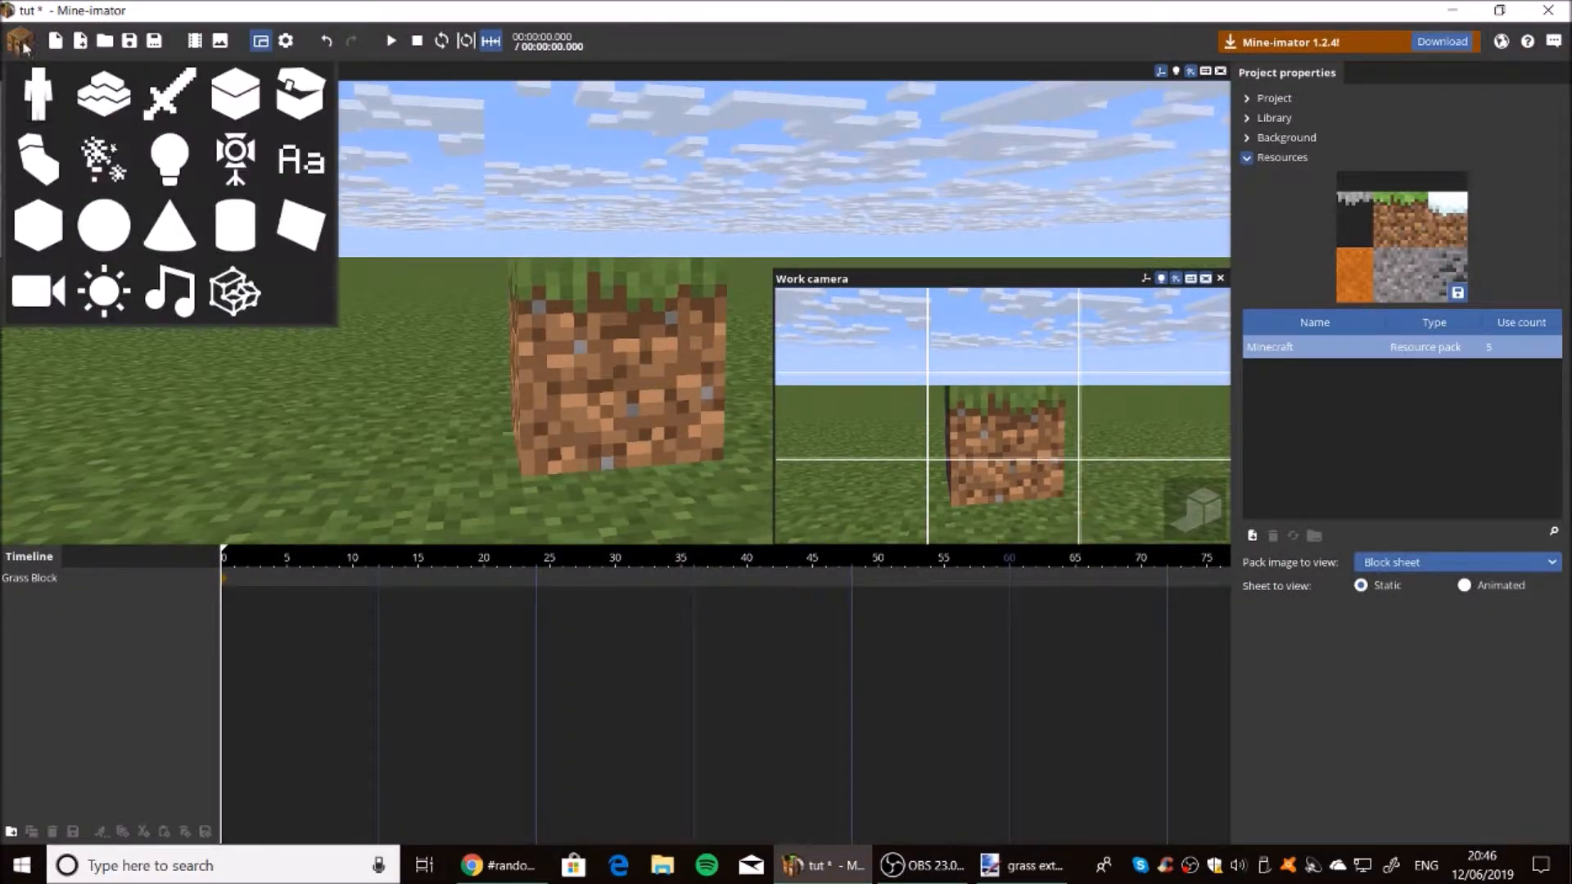
left_click(182, 106)
left_click(517, 438)
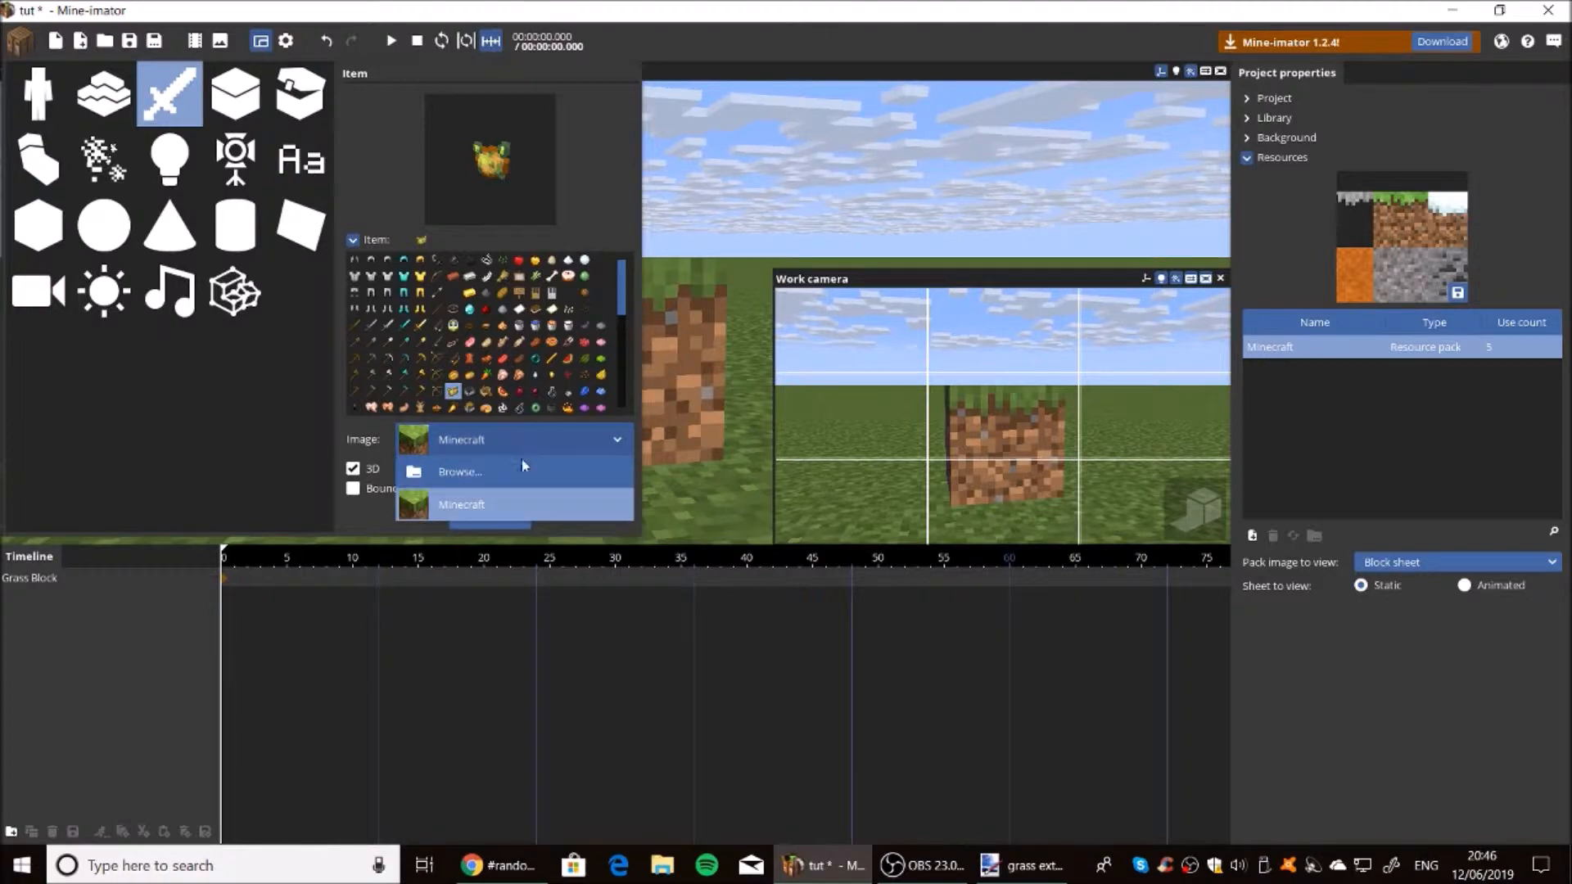
left_click(519, 472)
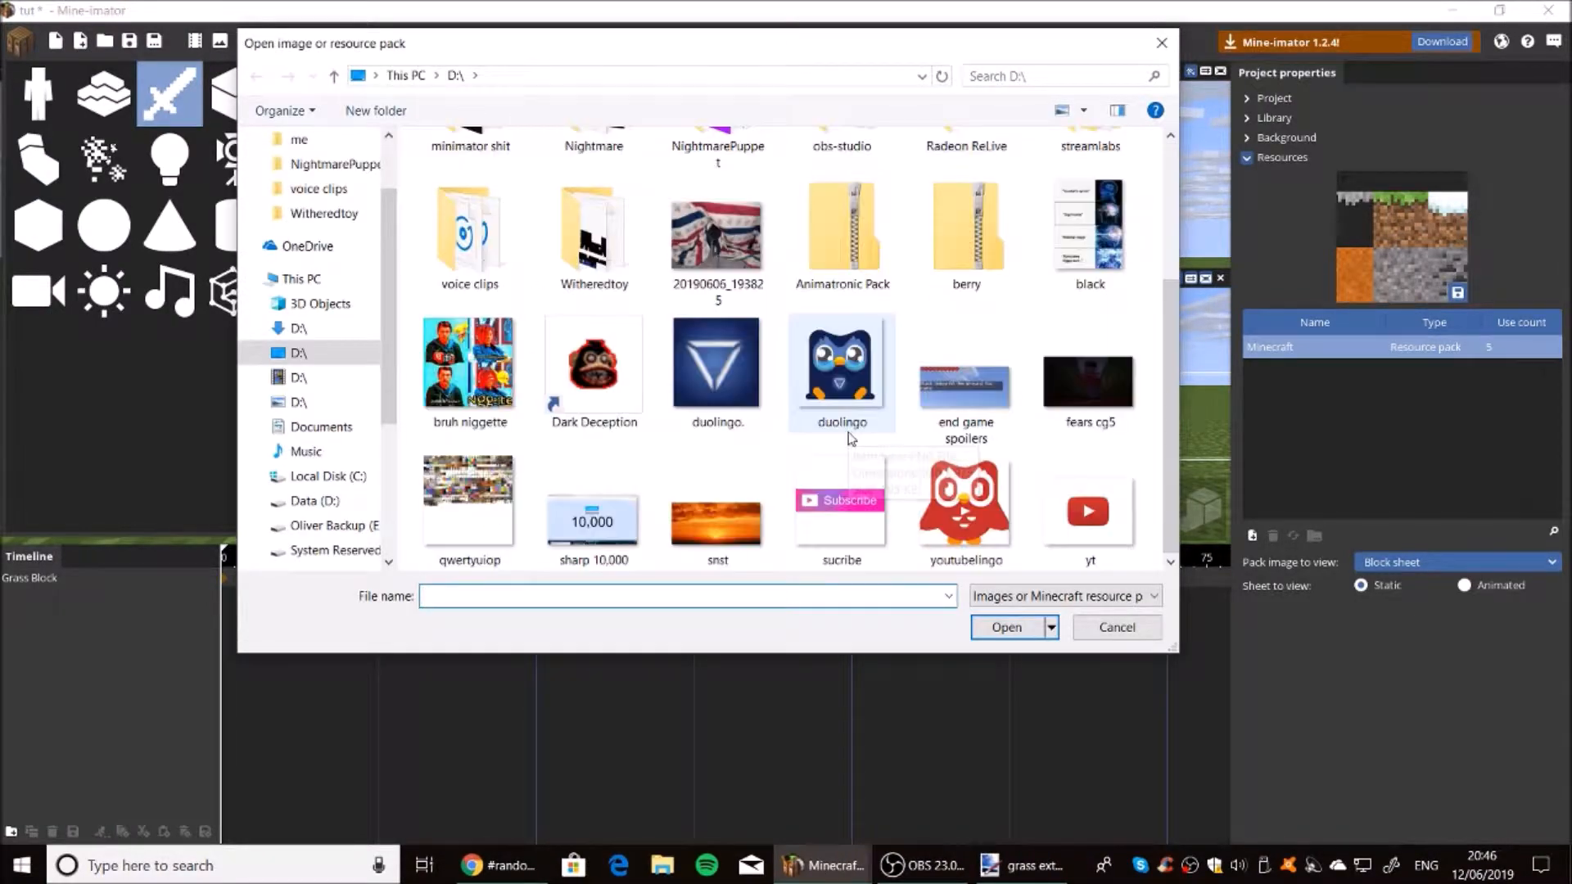
Look through the D: drive and its Mine-imator files folder for the grass extrude XZD sheet.
scroll(1052, 410, "up", 3)
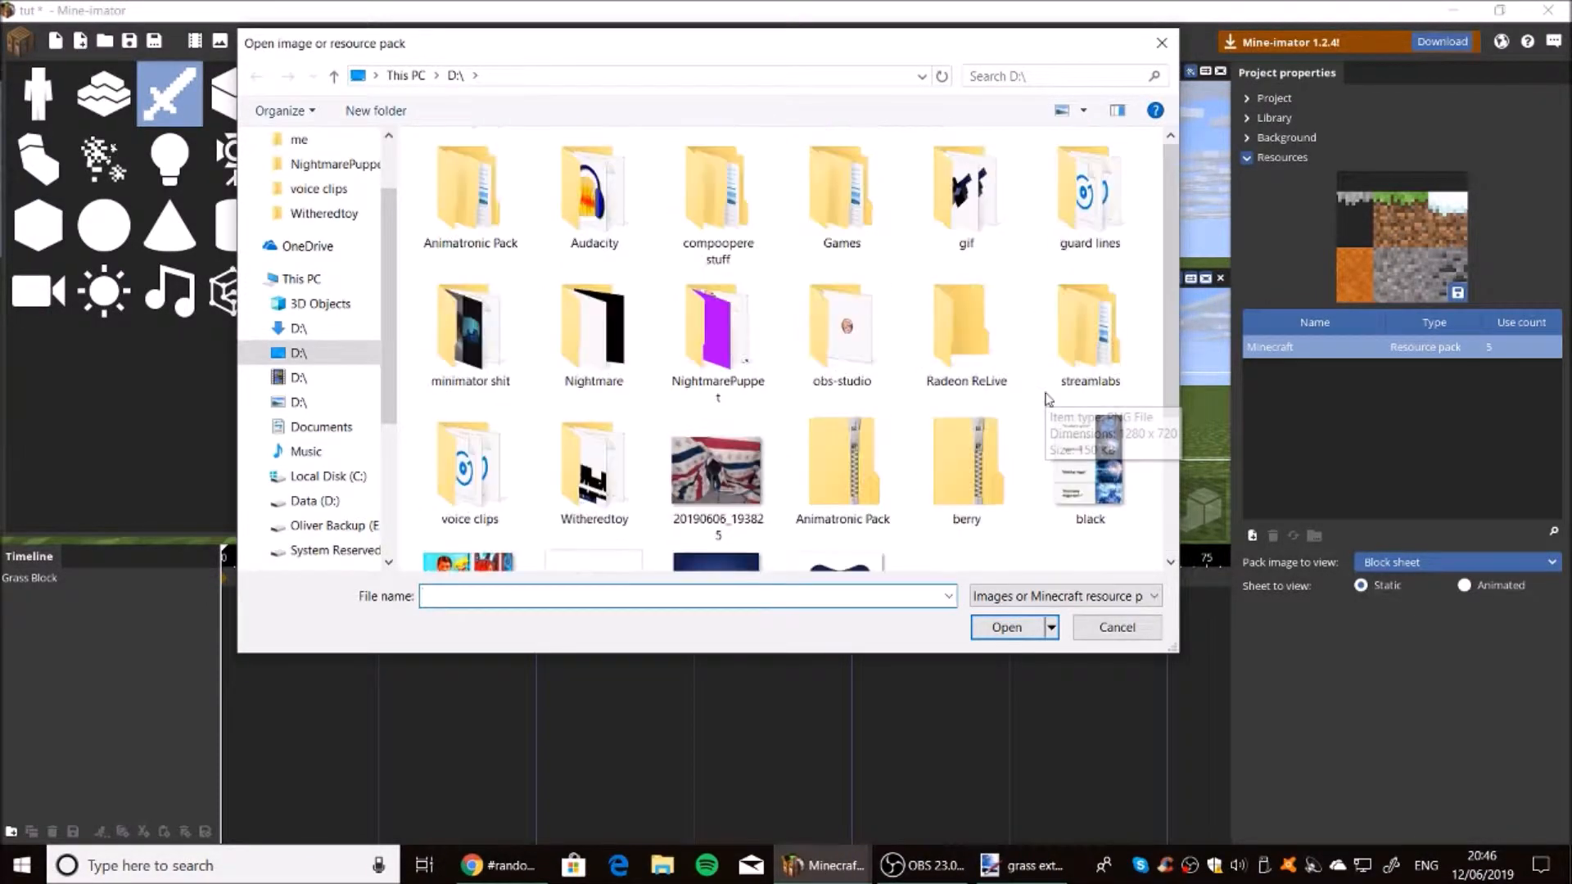
scroll(1049, 399, "down", 3)
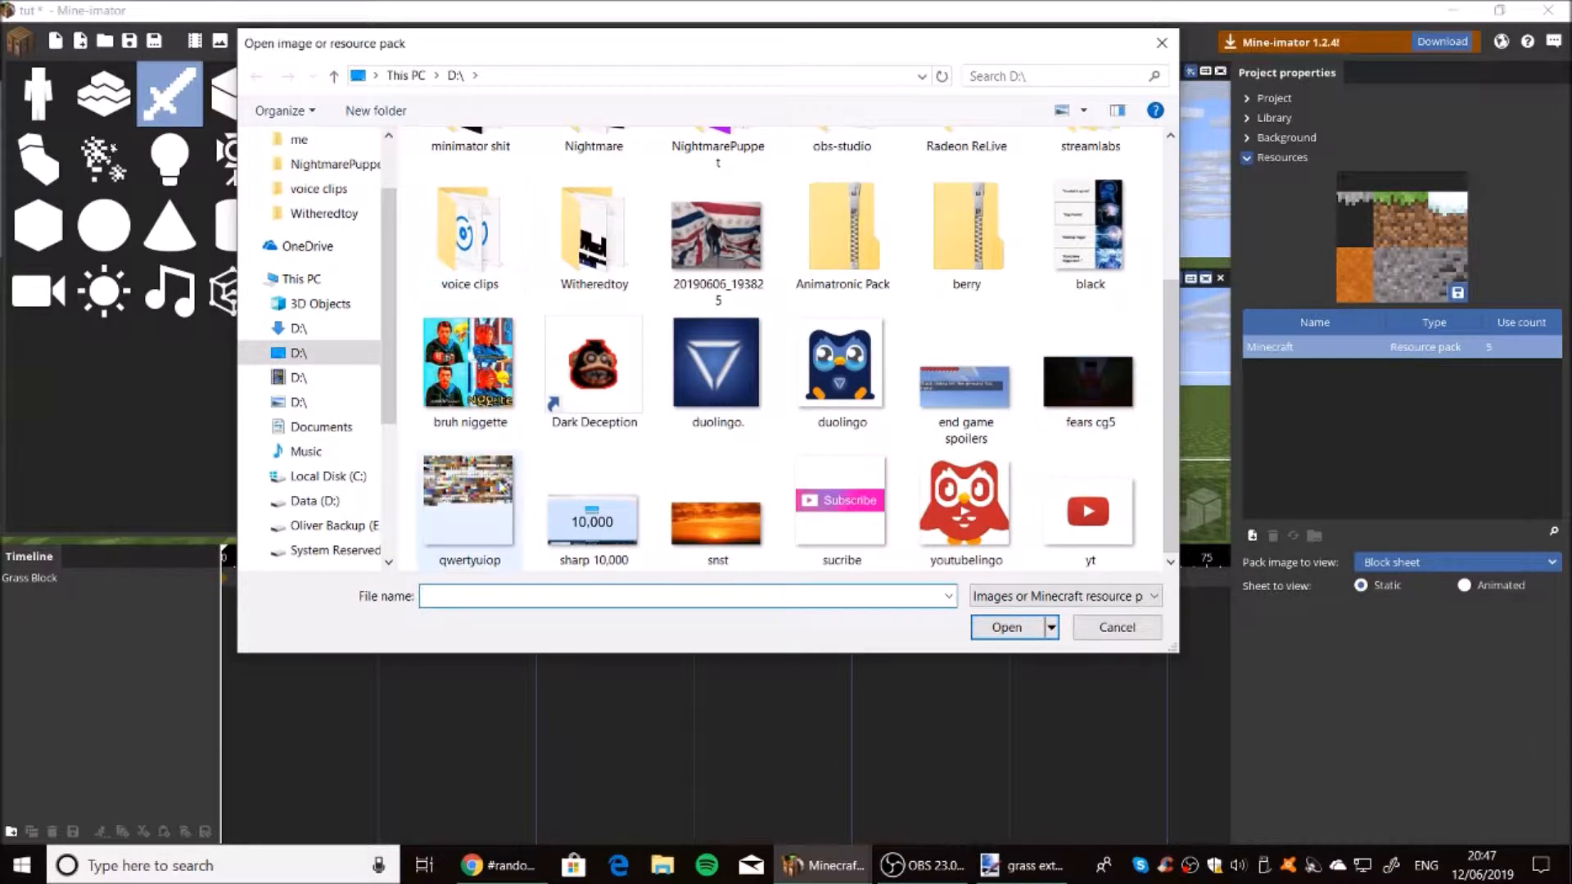
scroll(590, 344, "up", 3)
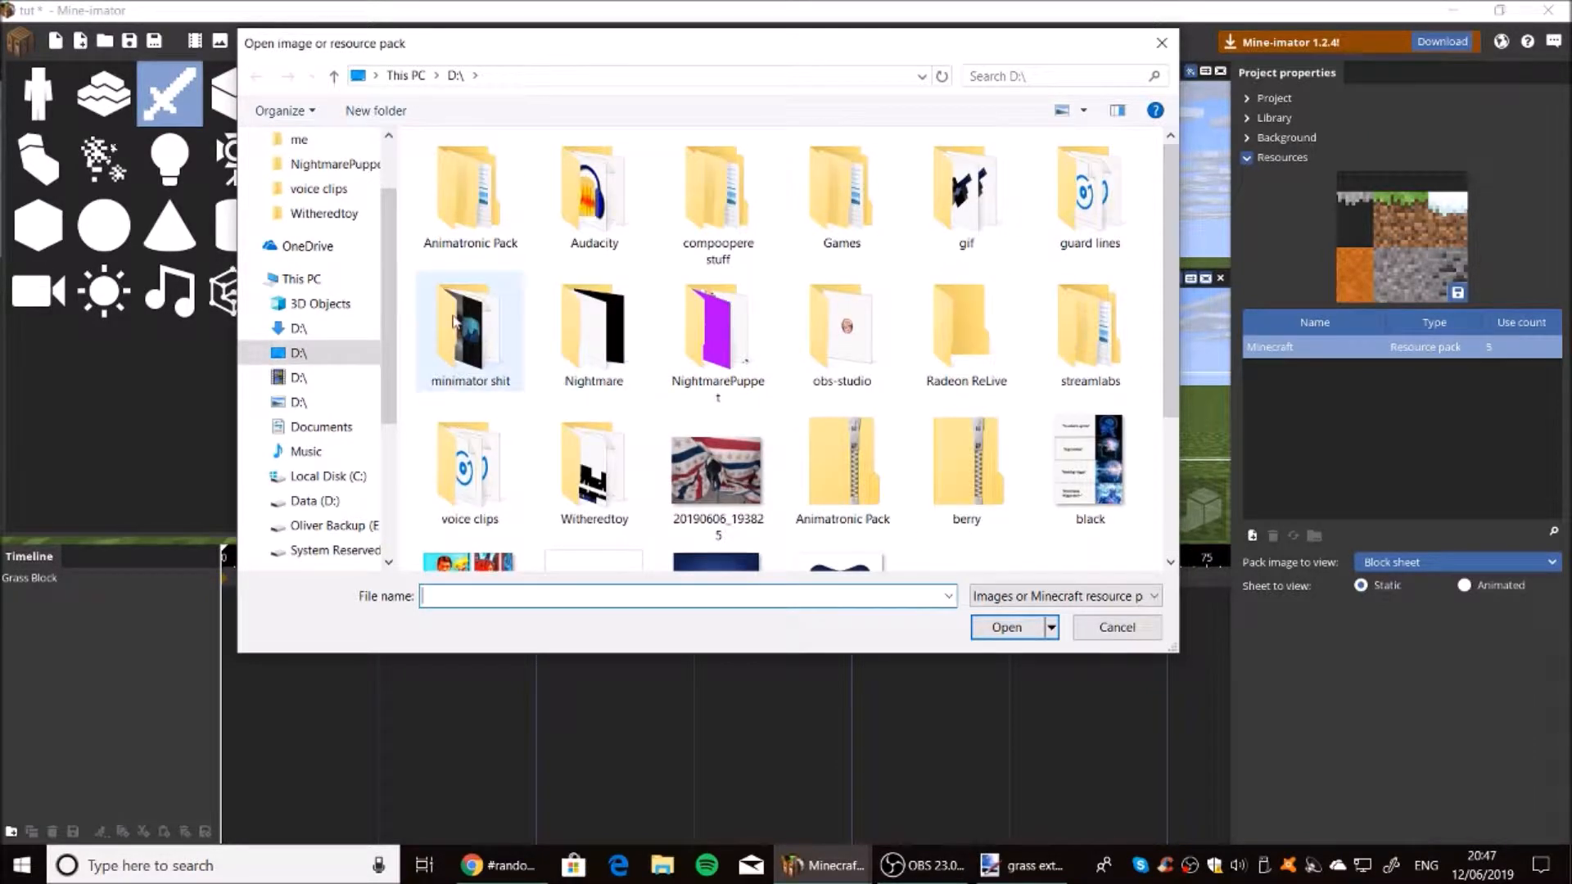
double_click(462, 335)
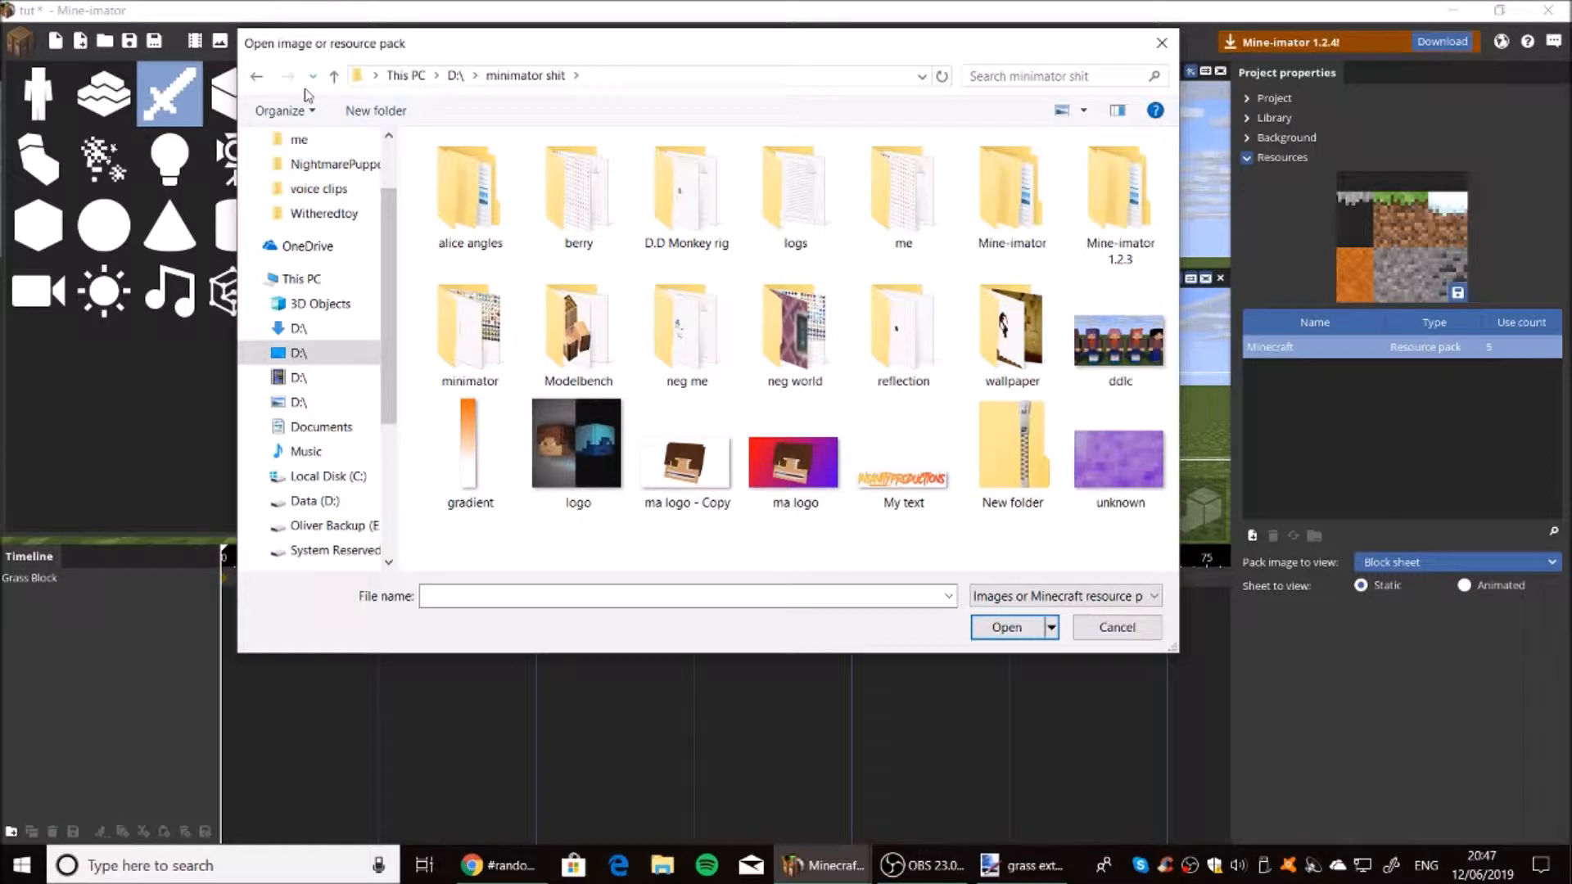
left_click(261, 78)
scroll(851, 286, "down", 3)
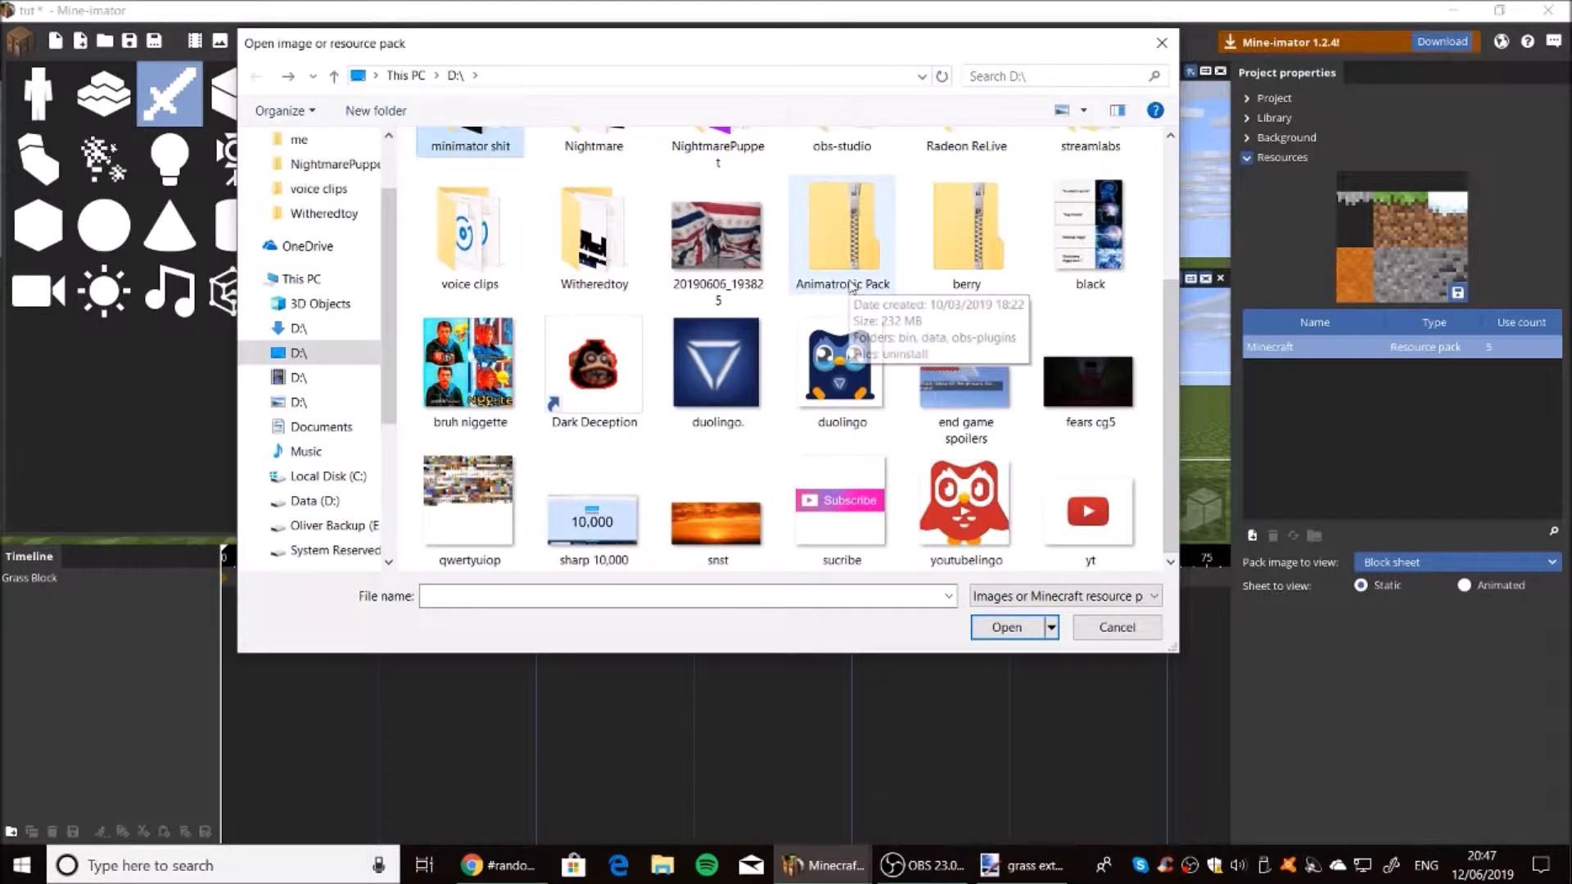
scroll(1089, 385, "up", 3)
Switch to paint.net, save the sheet as a flattened PNG named grass extrude XZD on Data (D:), and undo the flattening.
left_click(987, 868)
key("ctrl+shift+s")
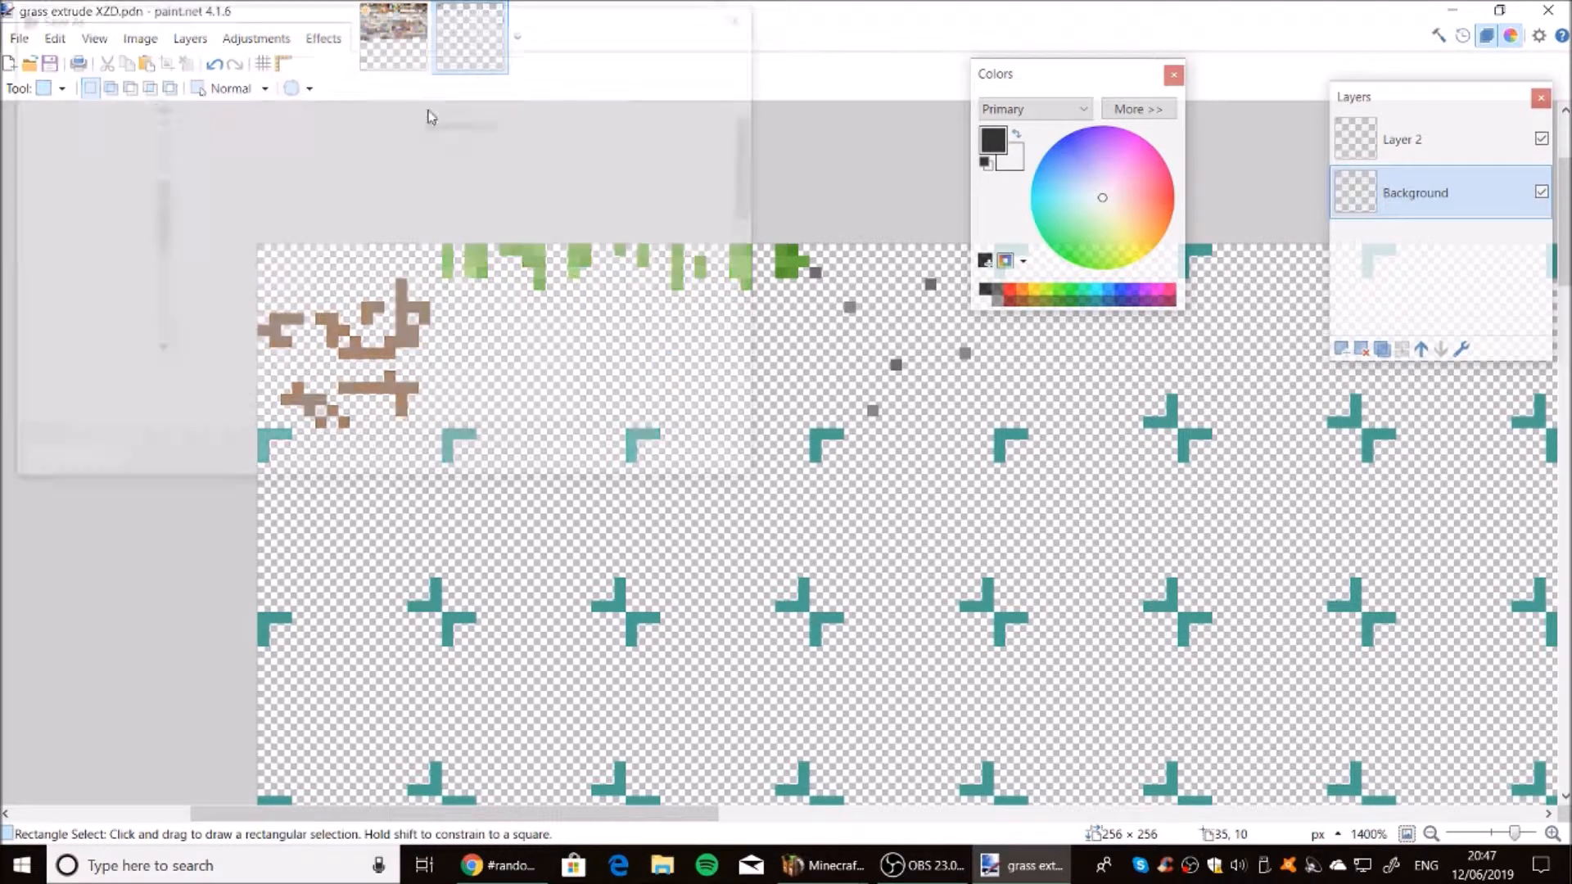
left_click(315, 407)
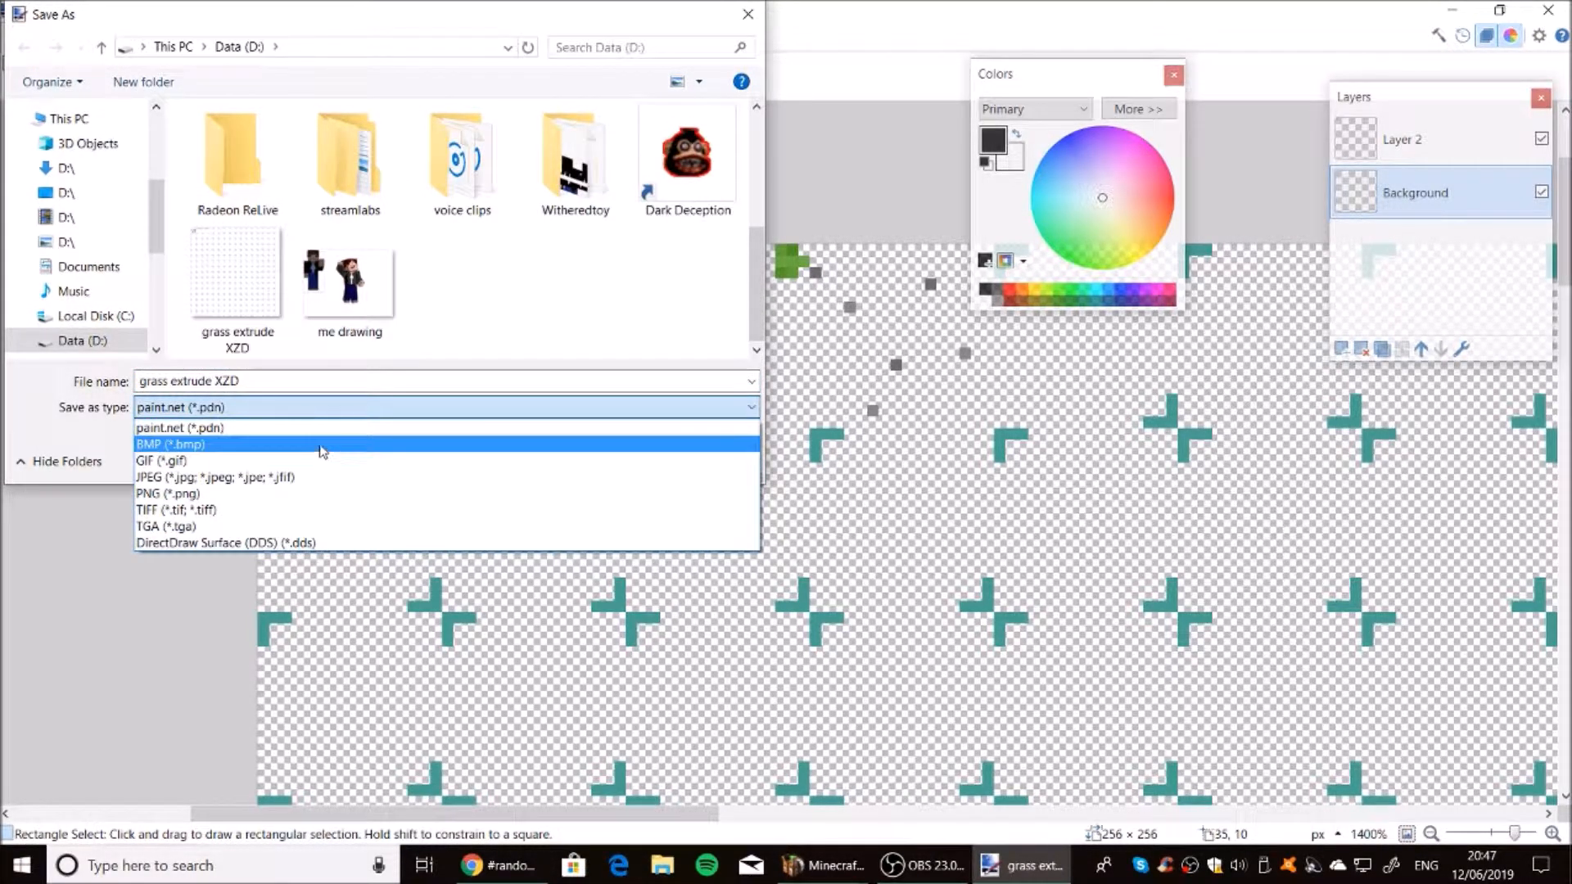
left_click(316, 494)
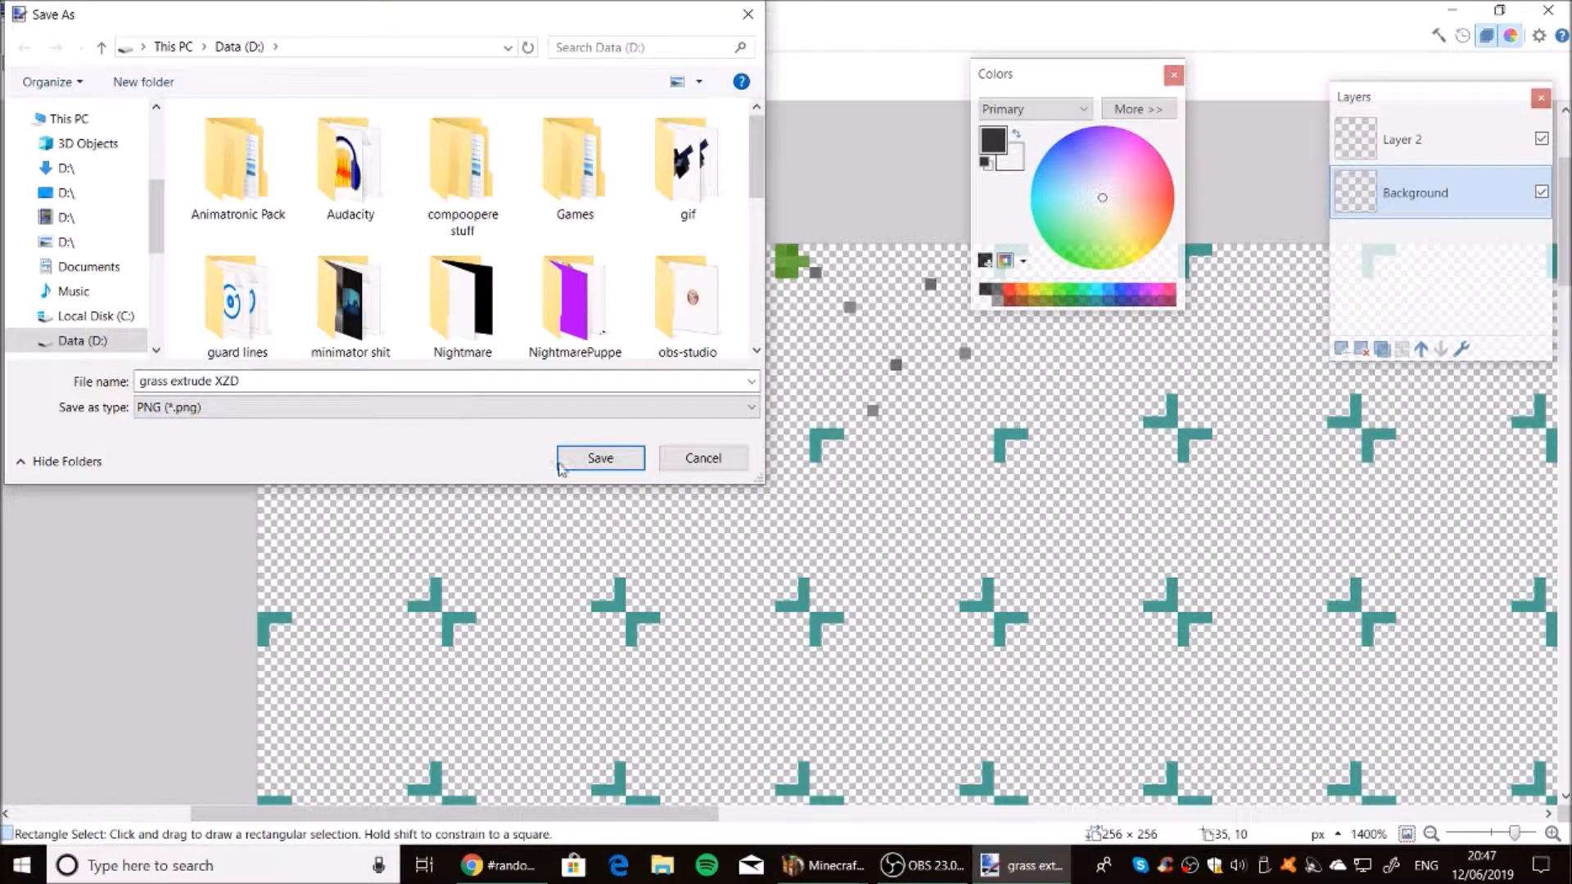
scroll(524, 342, "down", 6)
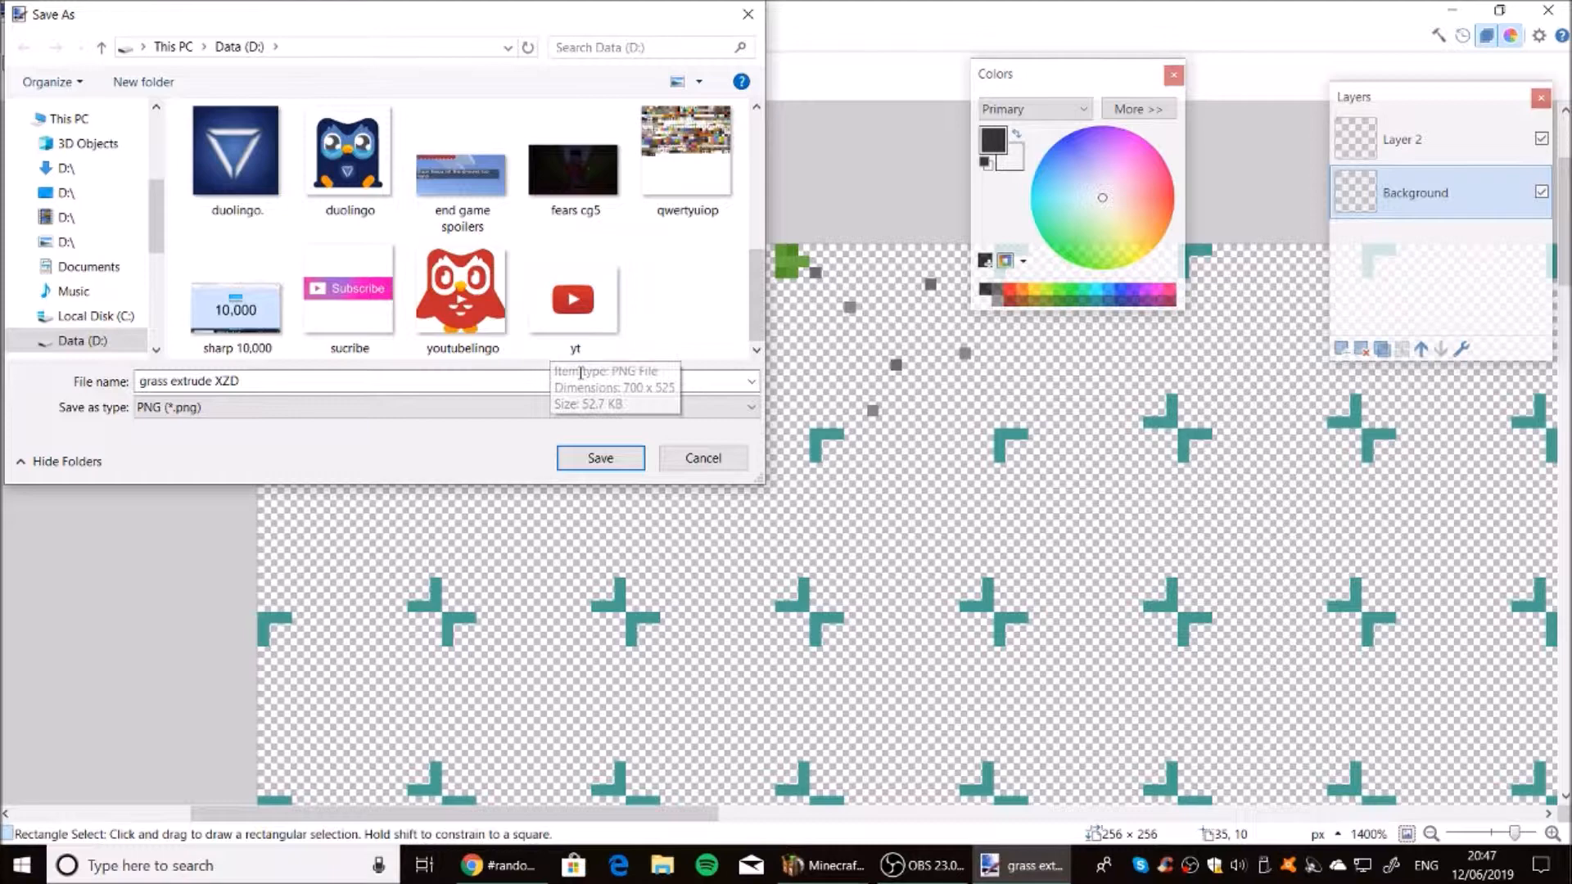
left_click(616, 459)
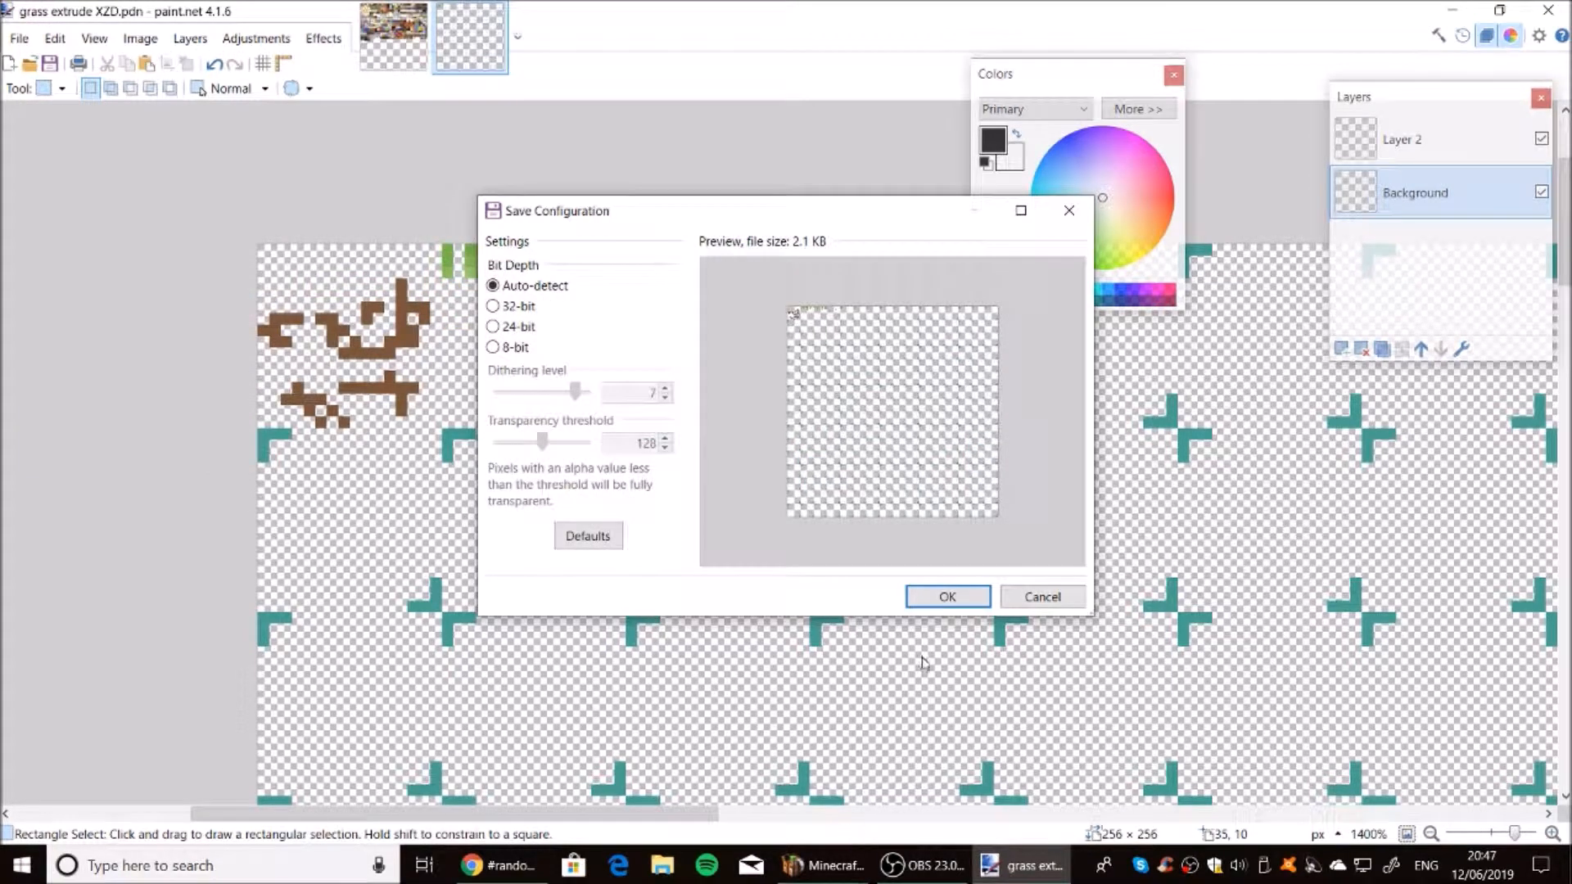
left_click(933, 597)
left_click(713, 485)
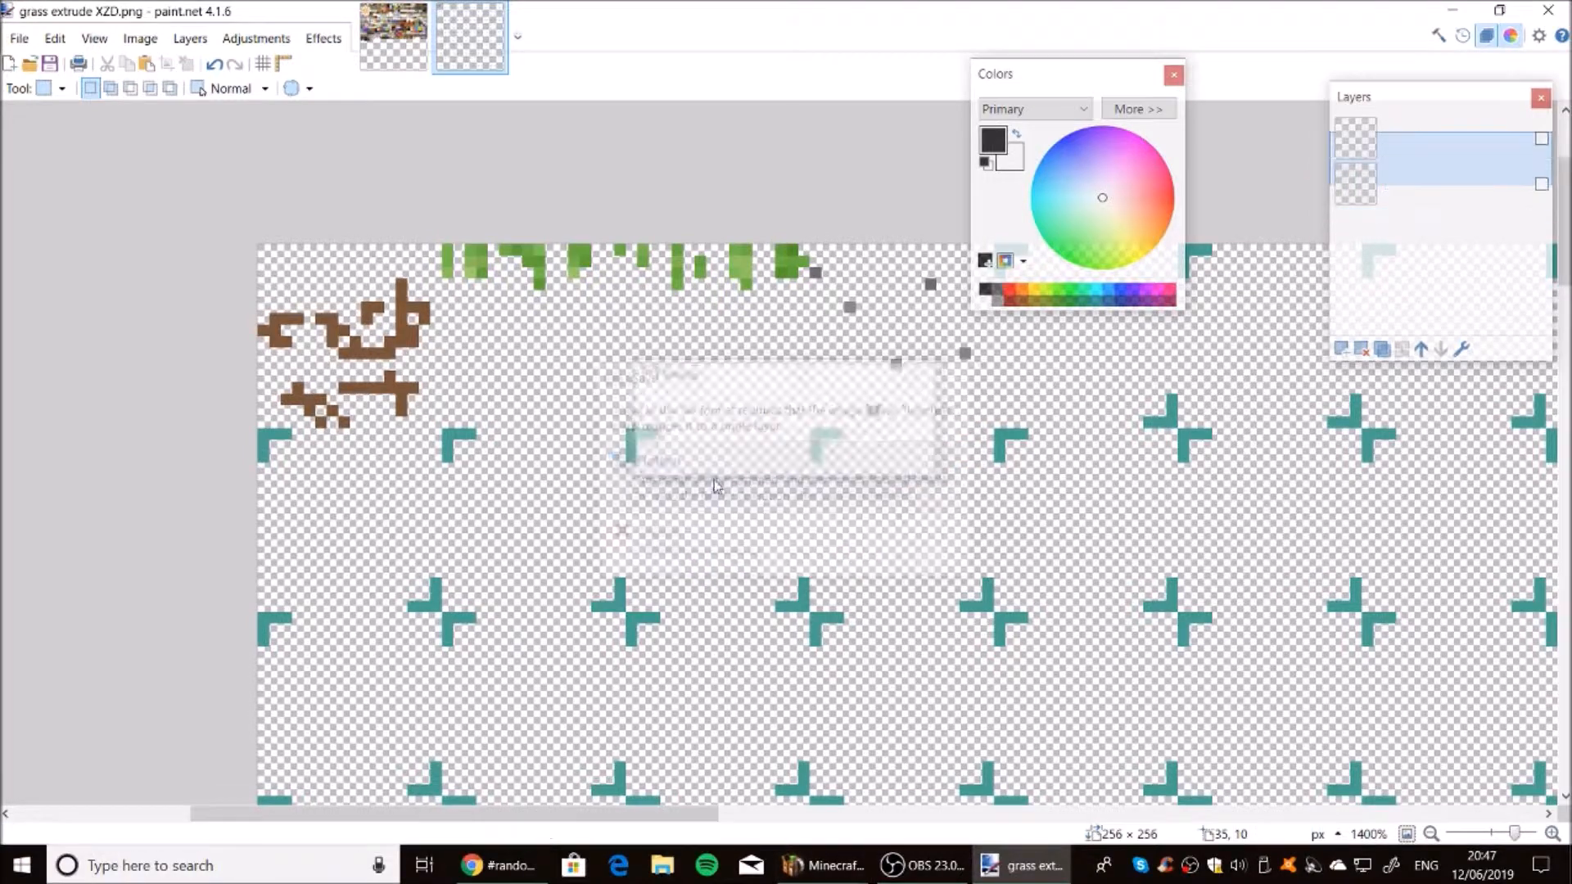
key("ctrl+z")
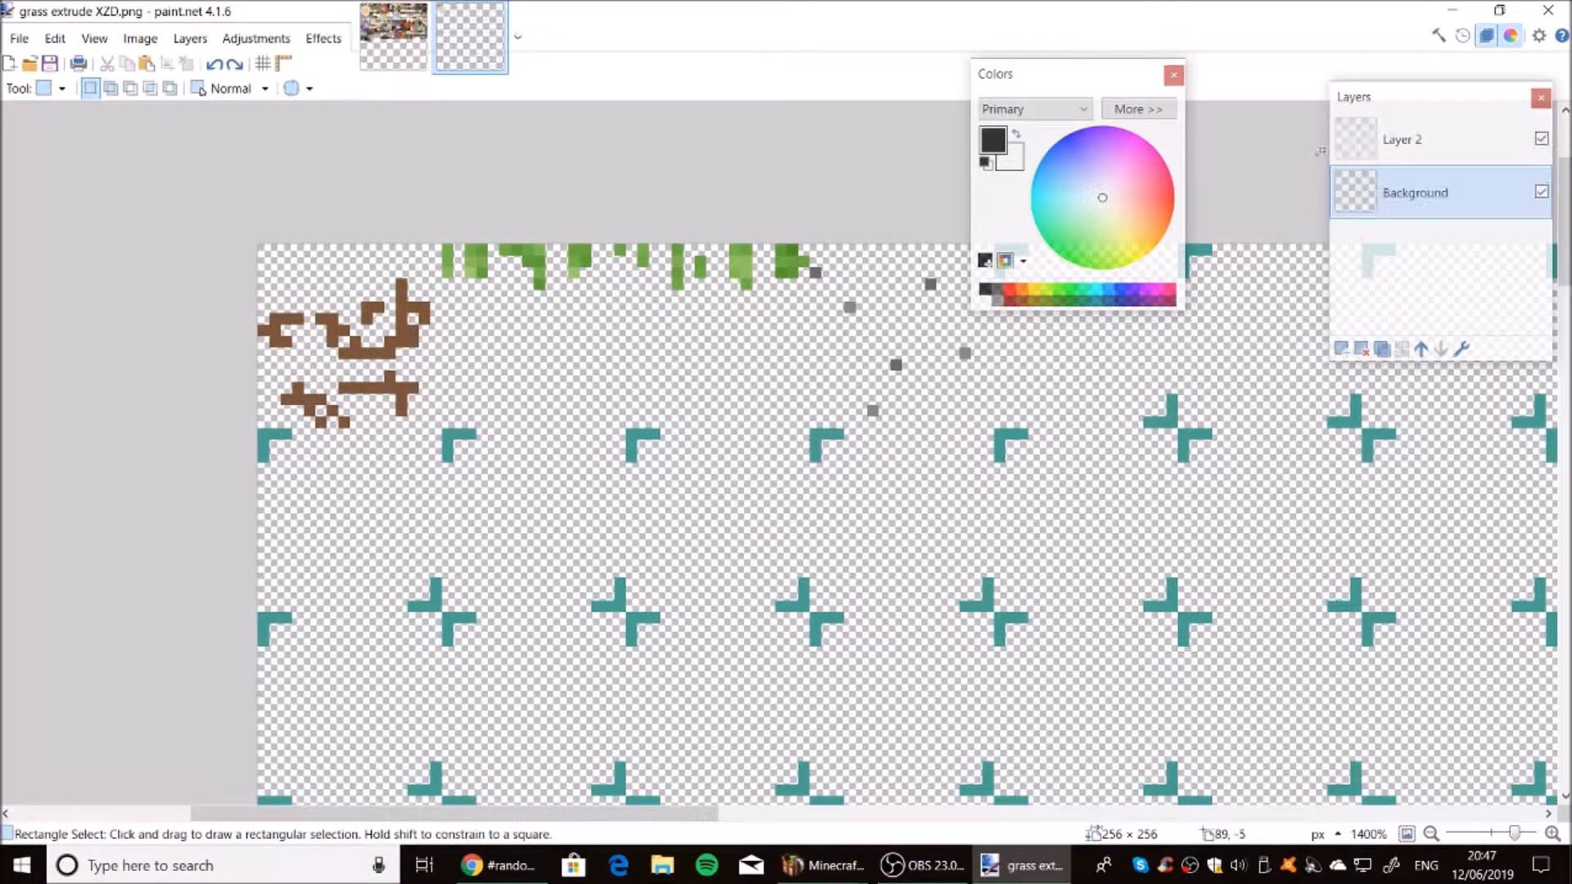
Return to Mine-imator and import grass extrude XZD as an item sheet with 16 items horizontally and 16 vertically.
mouse_move(823, 866)
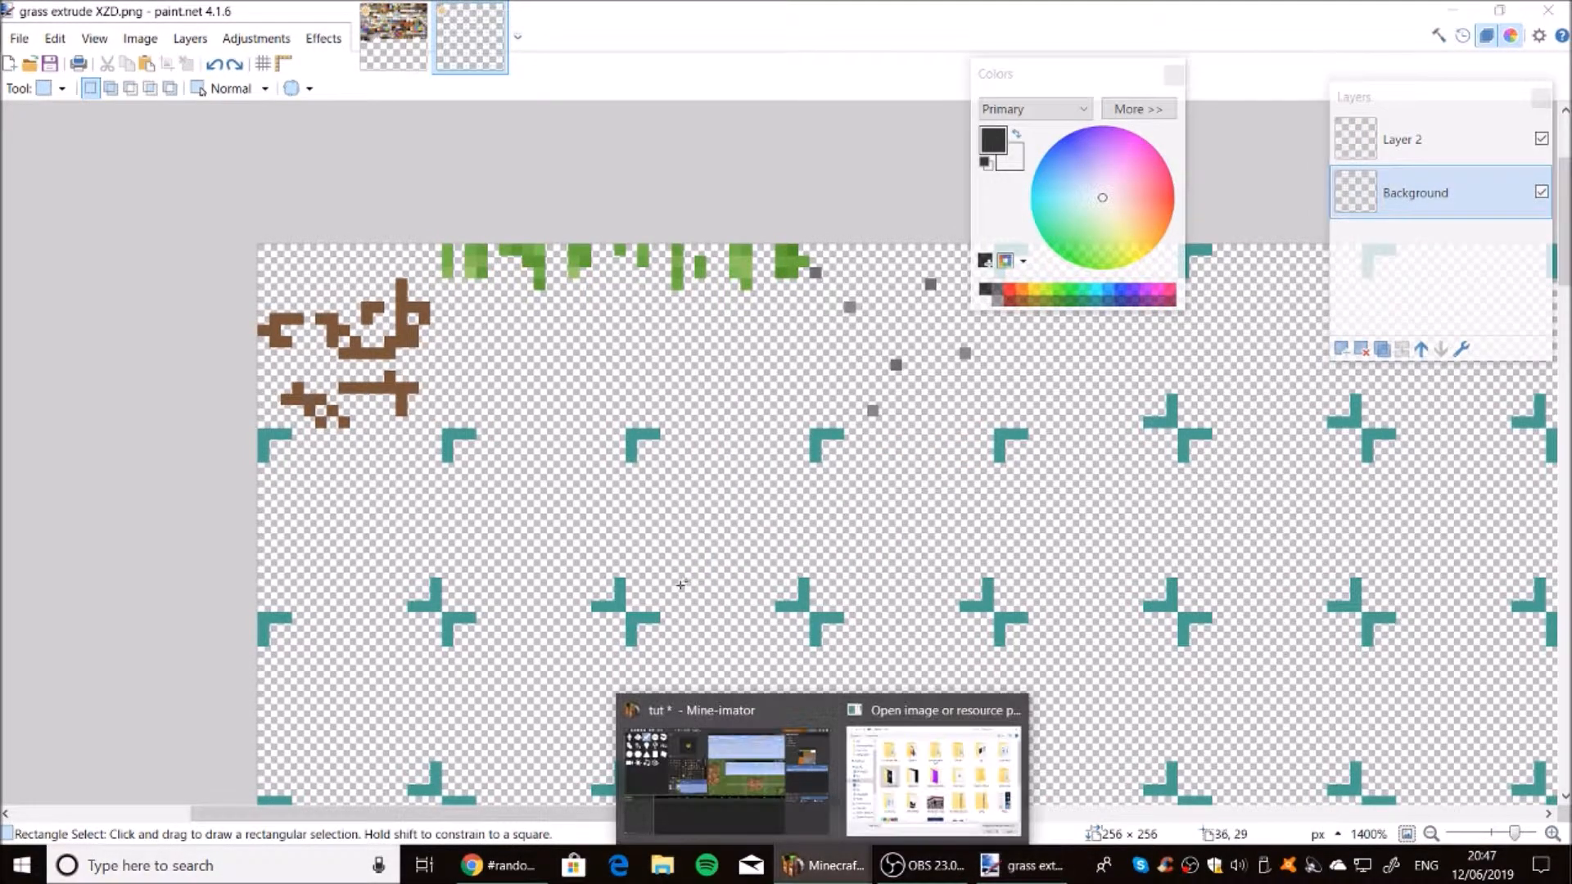
left_click(757, 741)
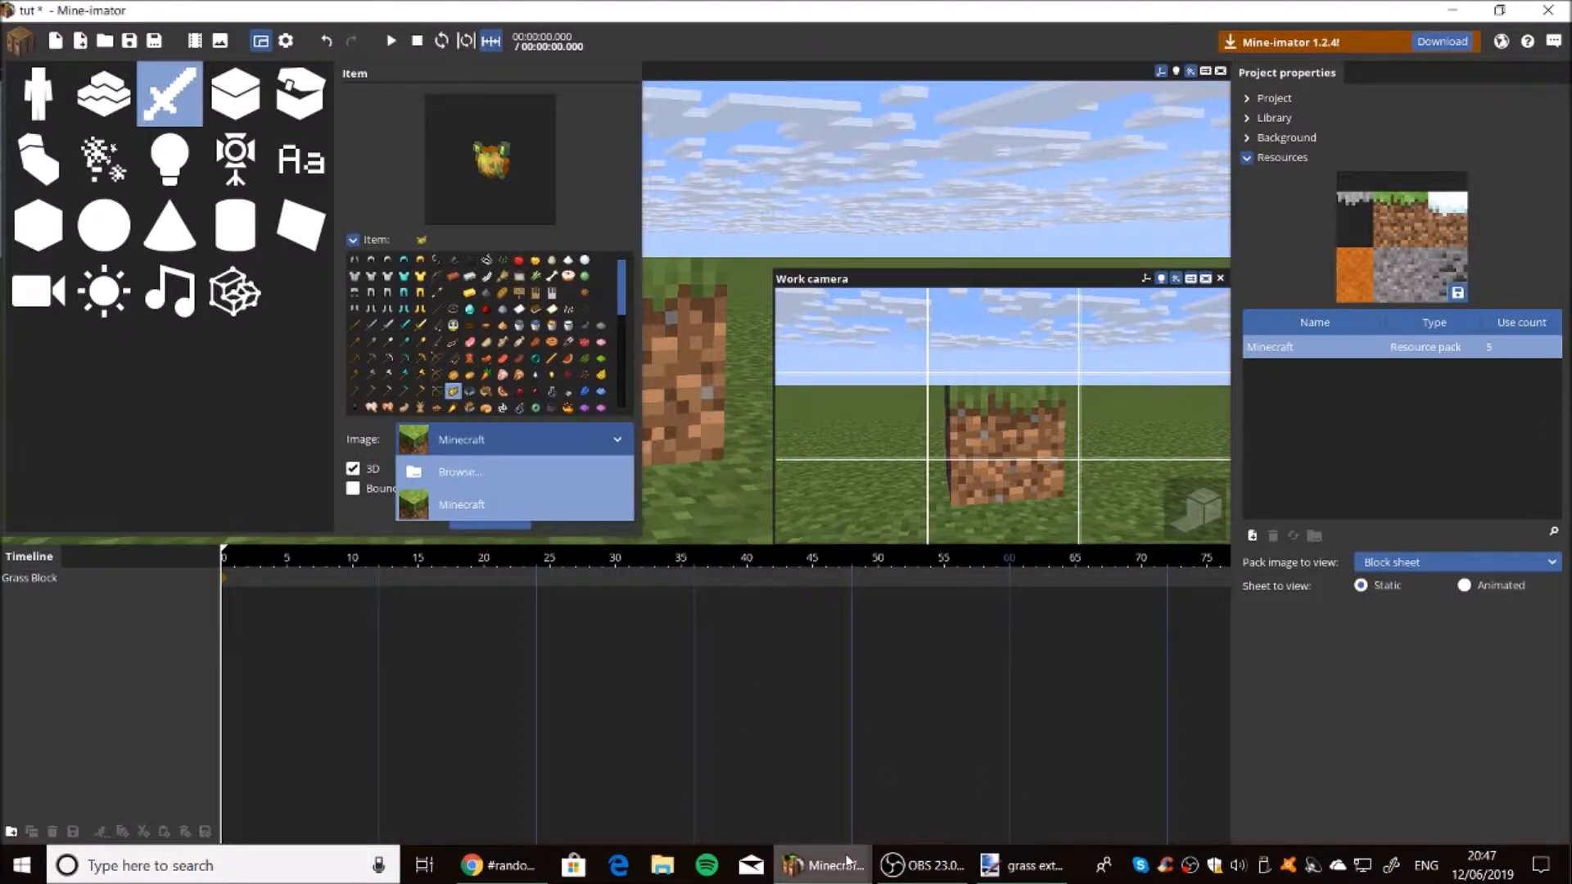
mouse_move(858, 853)
left_click(1016, 710)
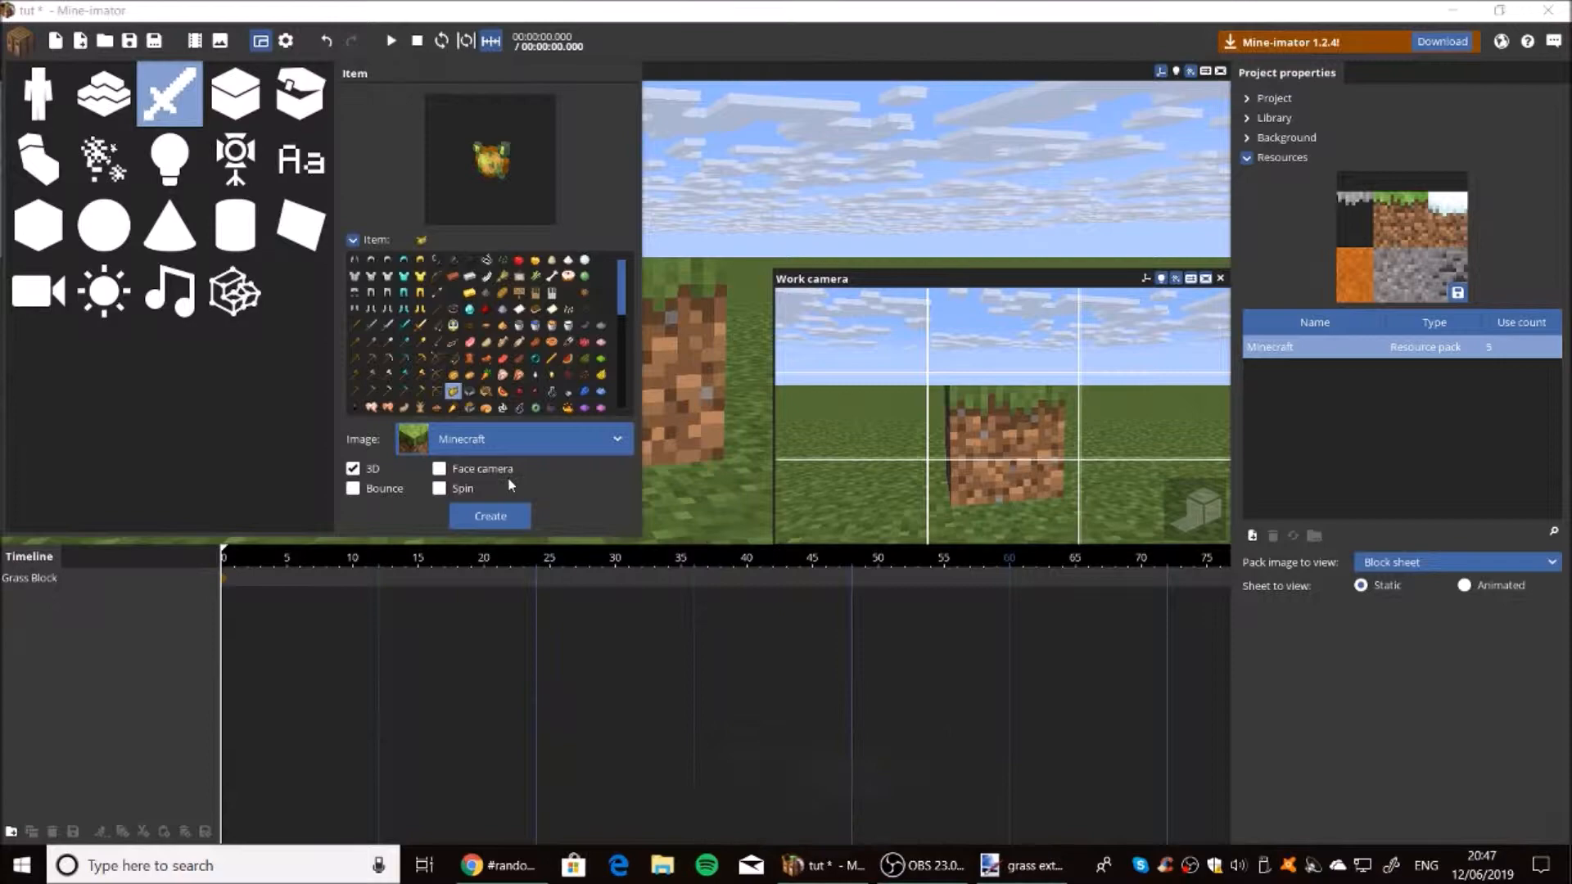
left_click(507, 440)
left_click(491, 471)
double_click(509, 381)
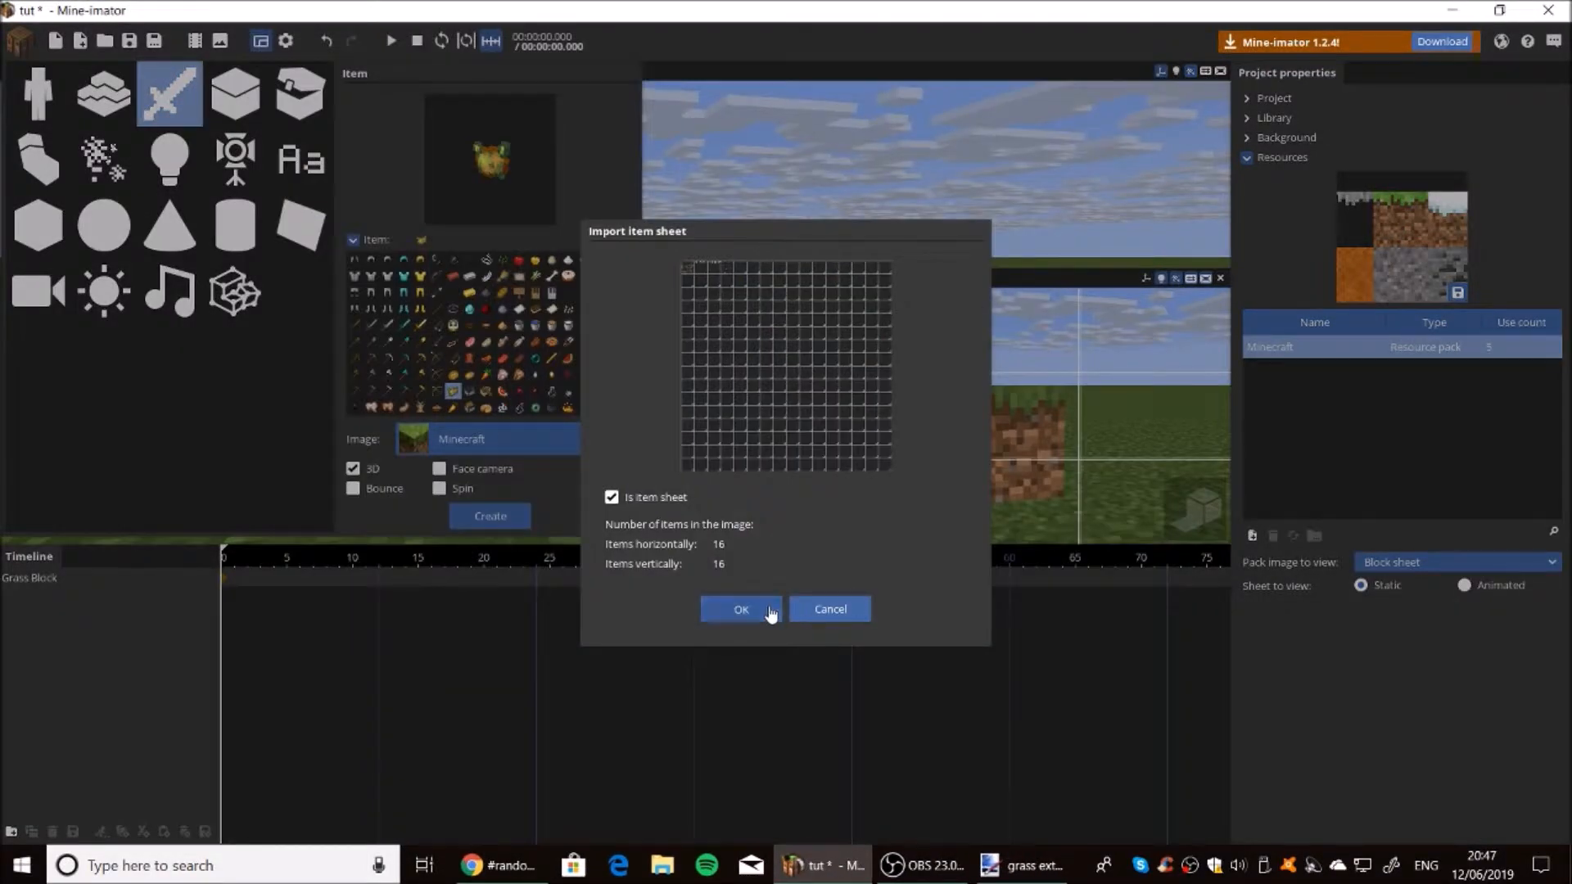
left_click(771, 612)
Create a 3D item from the sheet's first cell, the dirt pieces, and parent it to the Grass Block.
left_click(355, 263)
left_click(490, 516)
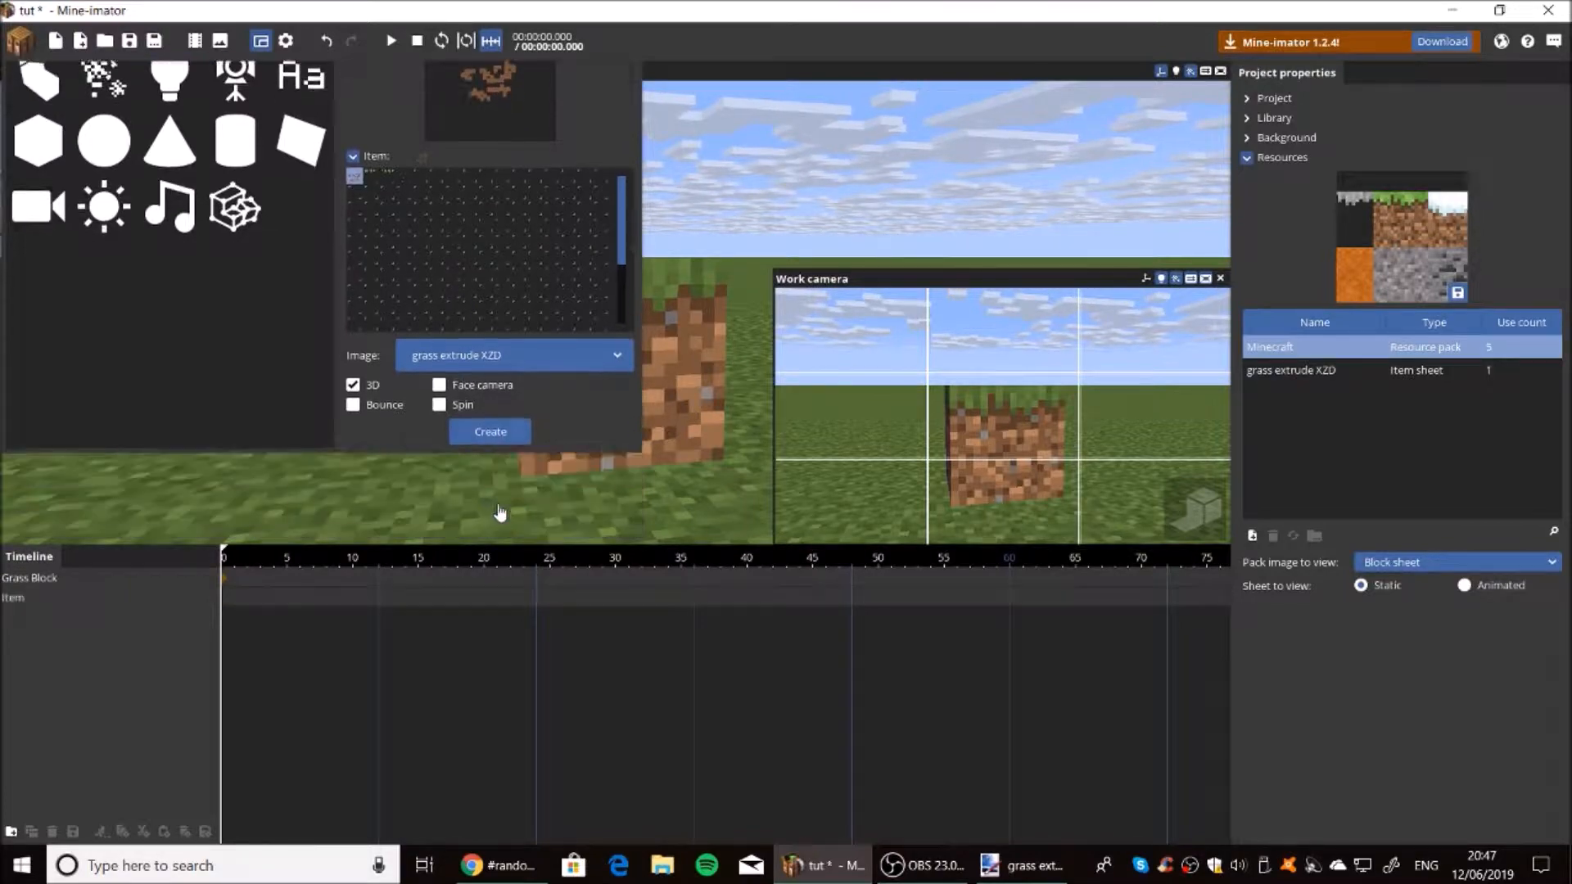
left_click_drag(245, 425, 458, 385)
scroll(352, 442, "up", 3)
left_click(1348, 220)
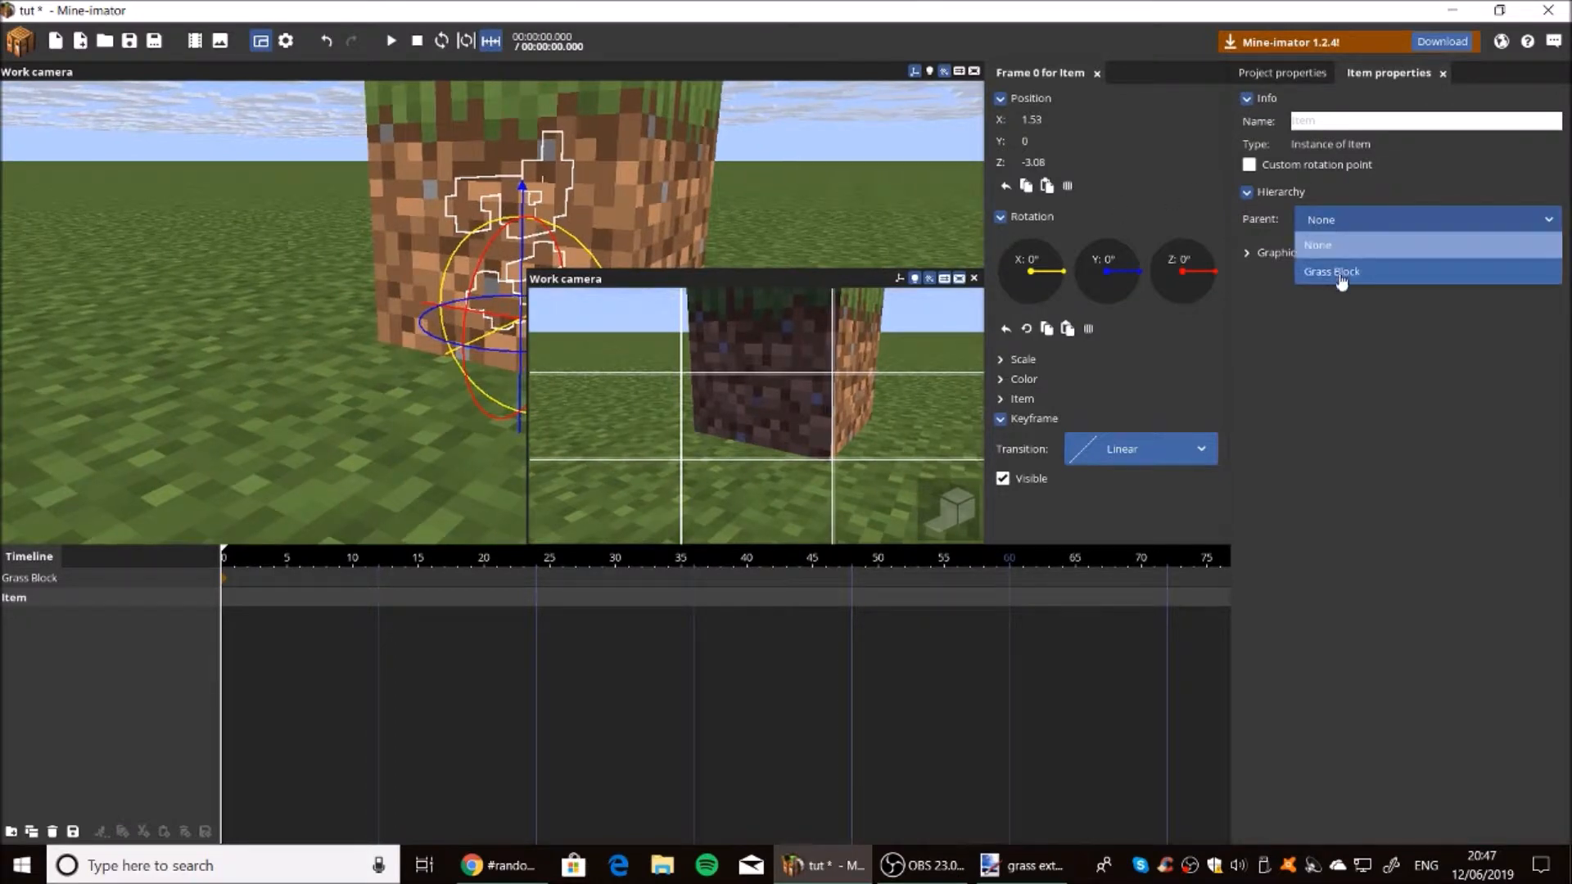
left_click(1343, 277)
Try moving the dirt item to Z position 7.90 at the block's face, and reset it to 0.
right_click_drag(493, 314, 517, 331)
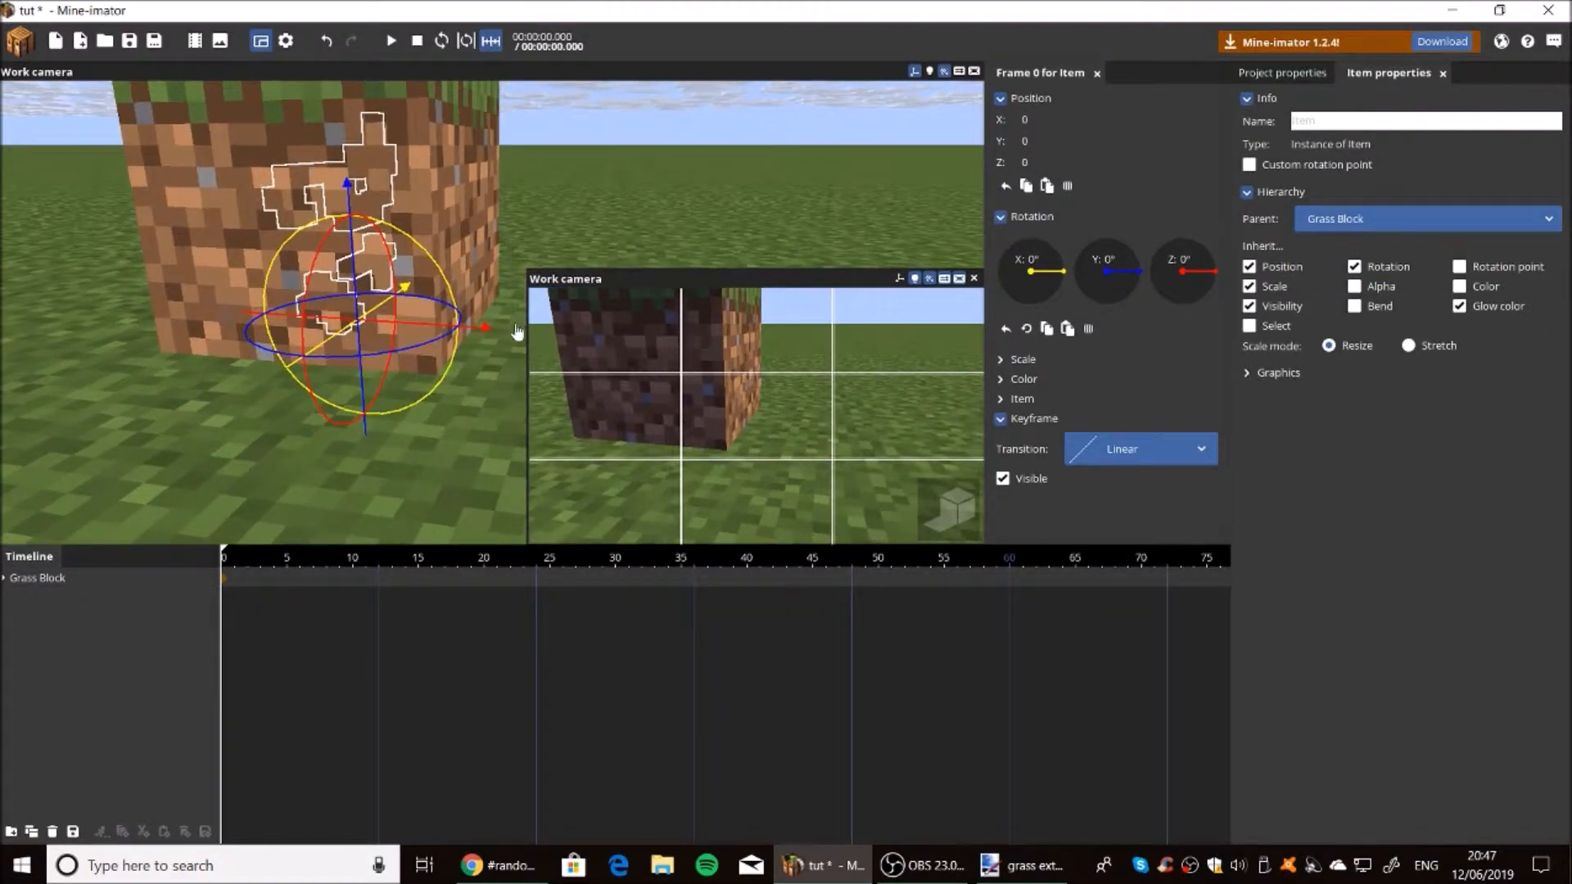
left_click_drag(487, 334, 605, 345)
left_click_drag(632, 158, 627, 163)
left_click_drag(568, 232, 565, 239)
mouse_move(449, 406)
left_mouse_down()
mouse_move(467, 405)
mouse_move(449, 412)
left_mouse_up()
left_click_drag(541, 171, 461, 191)
left_click_drag(370, 266, 364, 269)
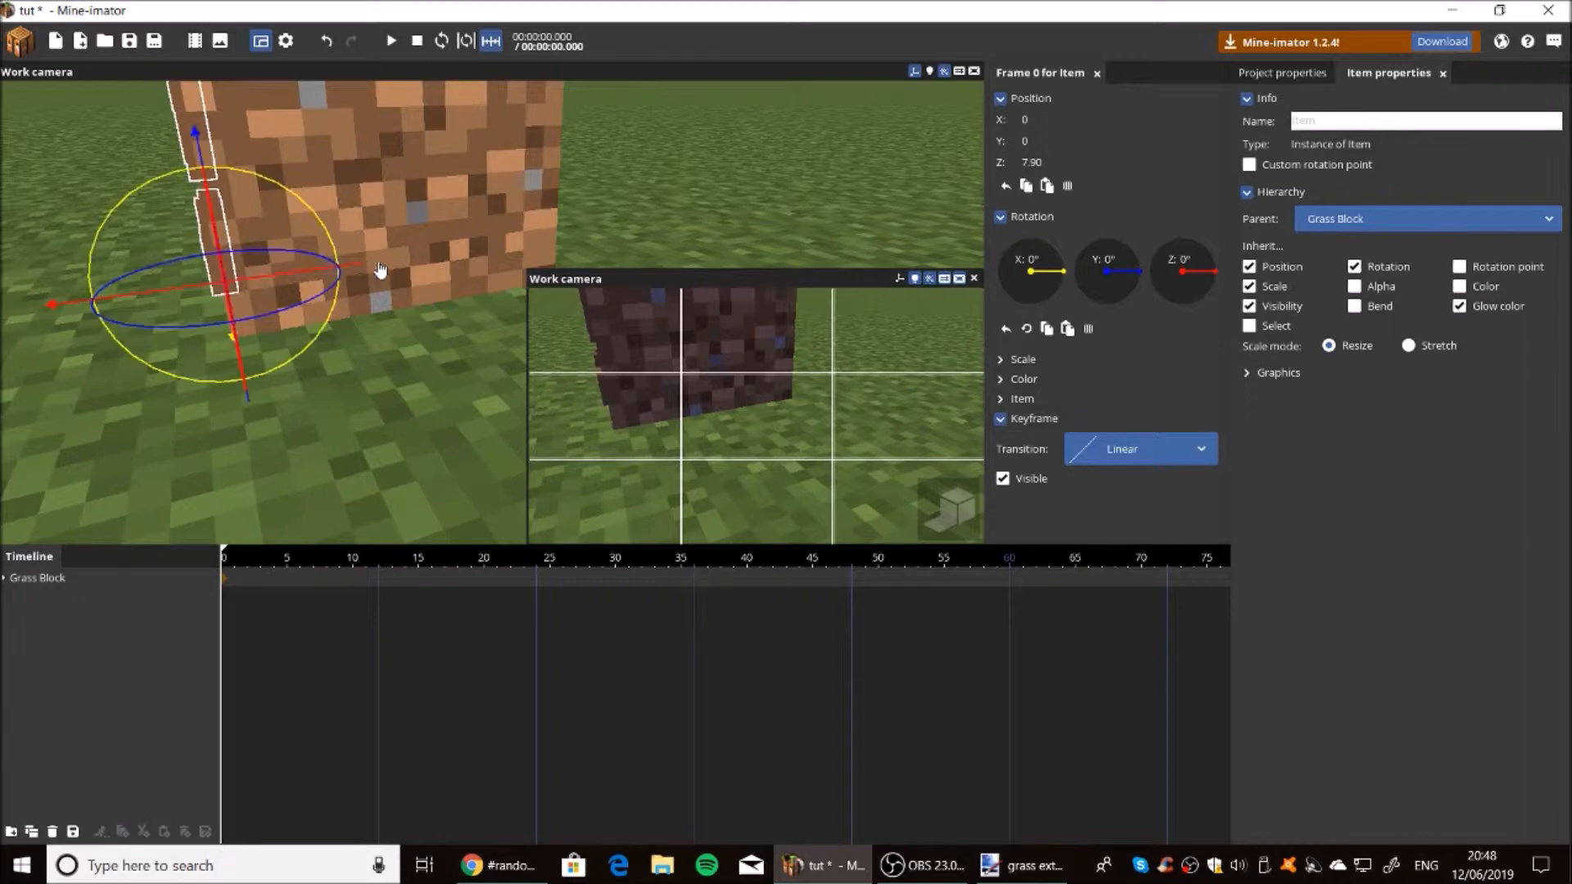
left_click(5, 578)
key("ctrl+z")
type("0")
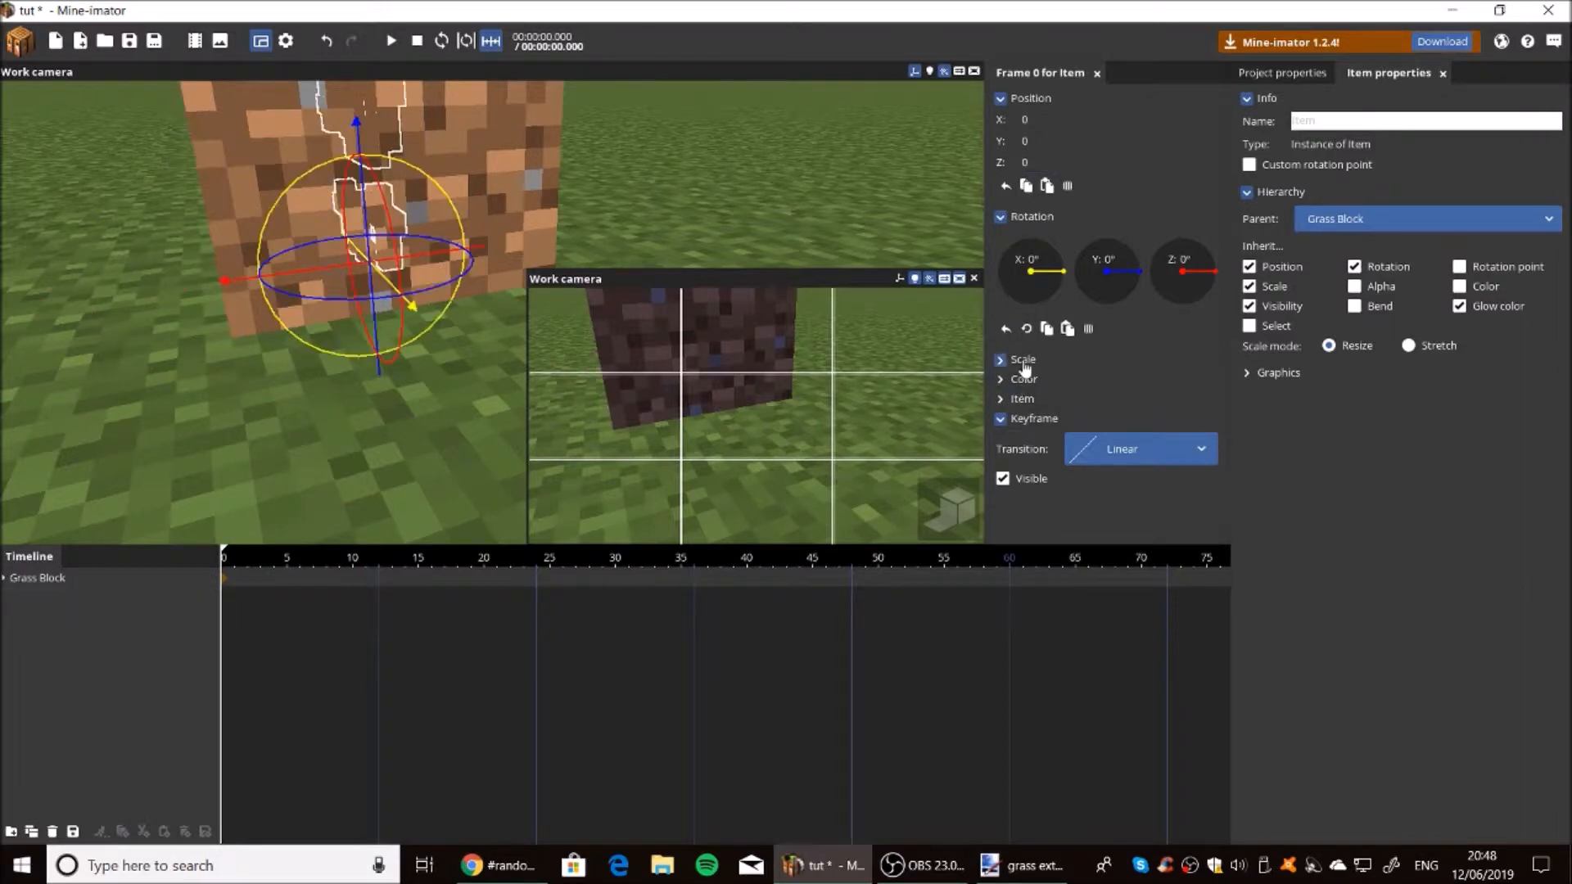
Set the dirt item's Z scale to 16, and increase it to 17 so it protrudes from the block's opposite faces.
left_click(1023, 361)
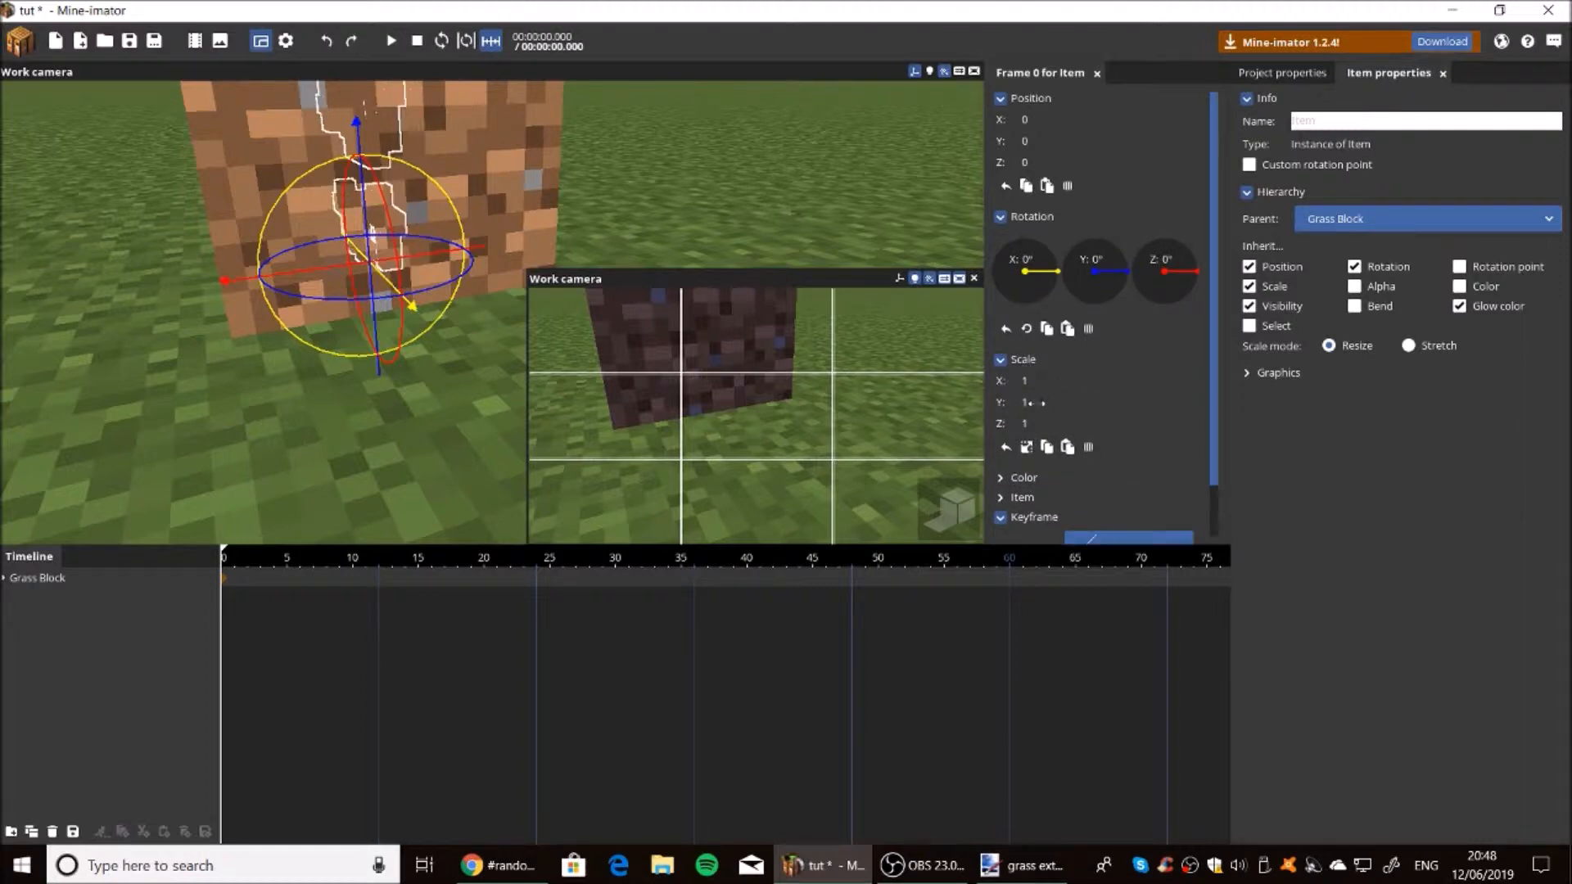
left_click_drag(1034, 423, 1121, 424)
type("16")
left_click_drag(685, 211, 697, 197)
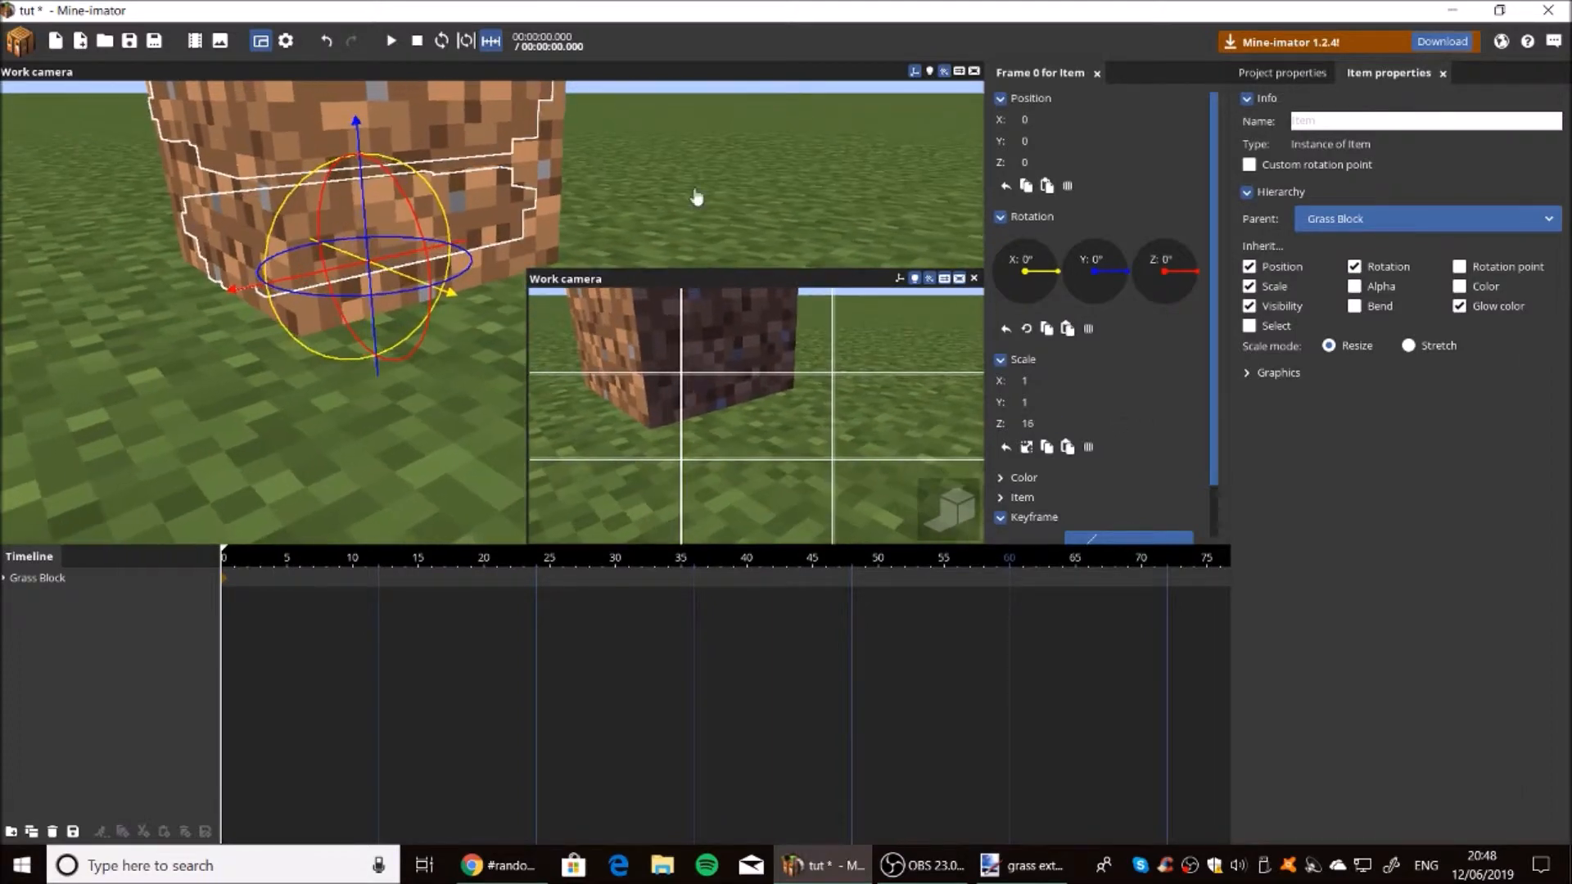
right_click_drag(696, 198, 688, 191)
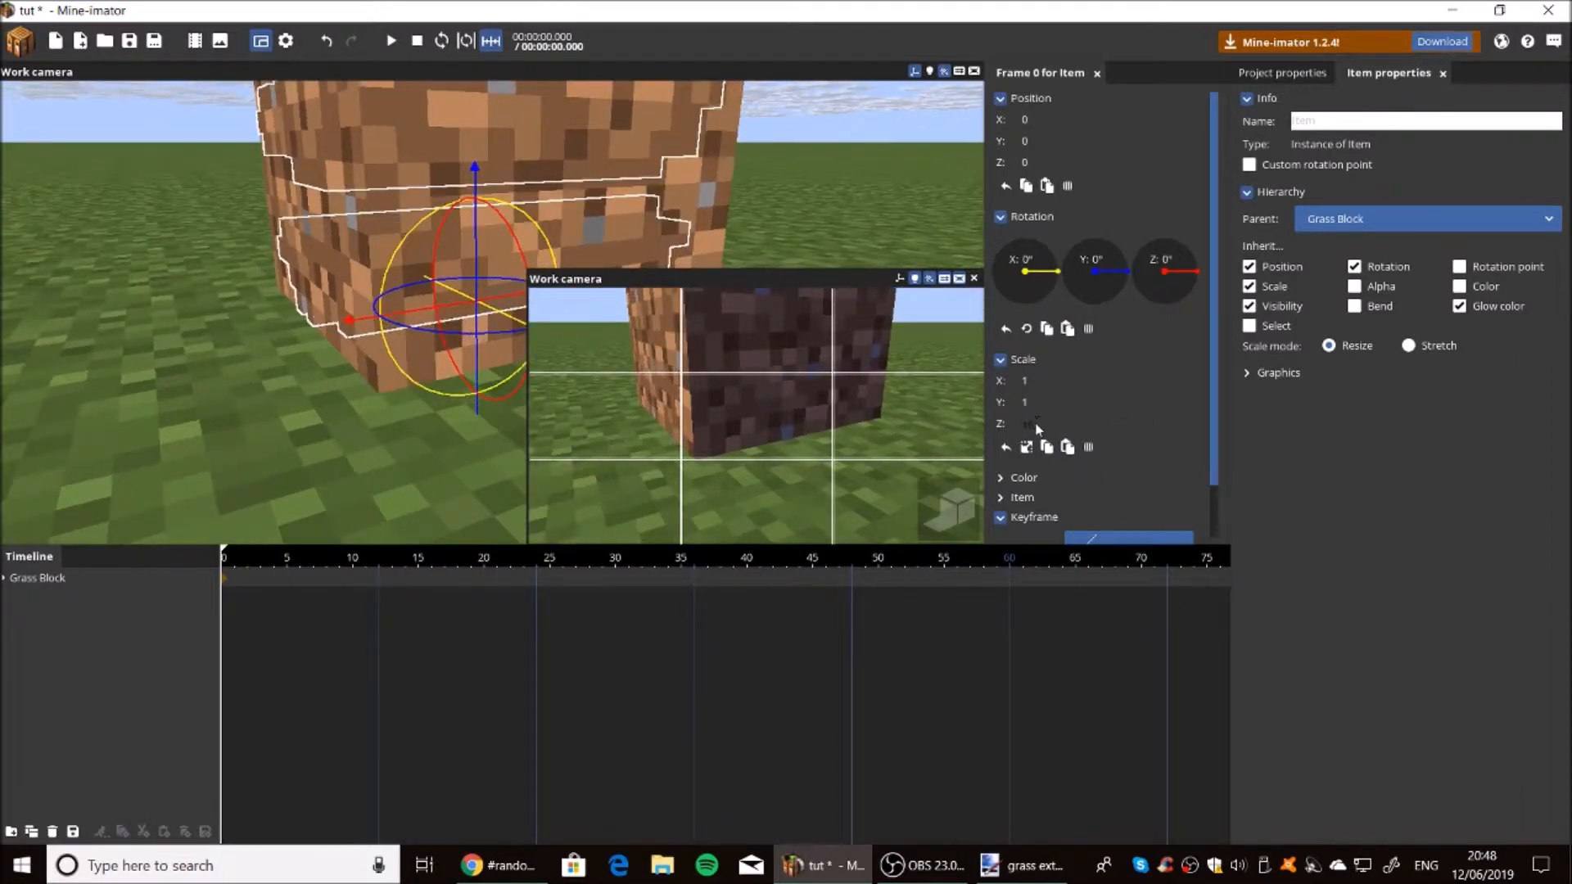
type("17")
left_click_drag(790, 253, 814, 214)
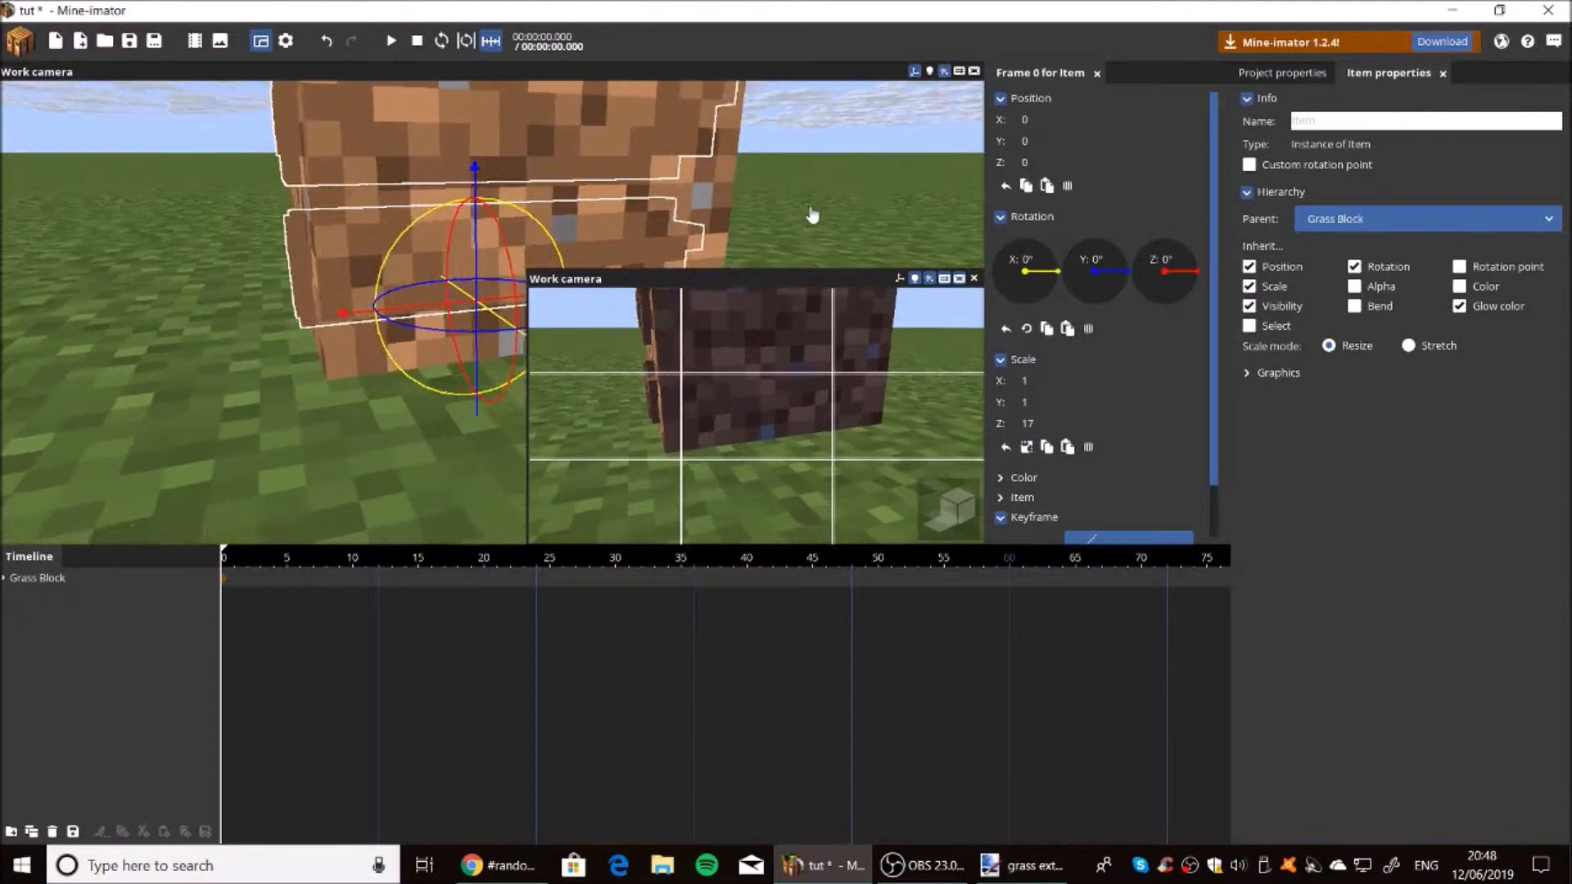
left_click(814, 214)
right_click_drag(814, 214, 813, 206)
left_click_drag(812, 206, 916, 199)
right_click_drag(622, 344, 623, 344)
left_click(618, 164)
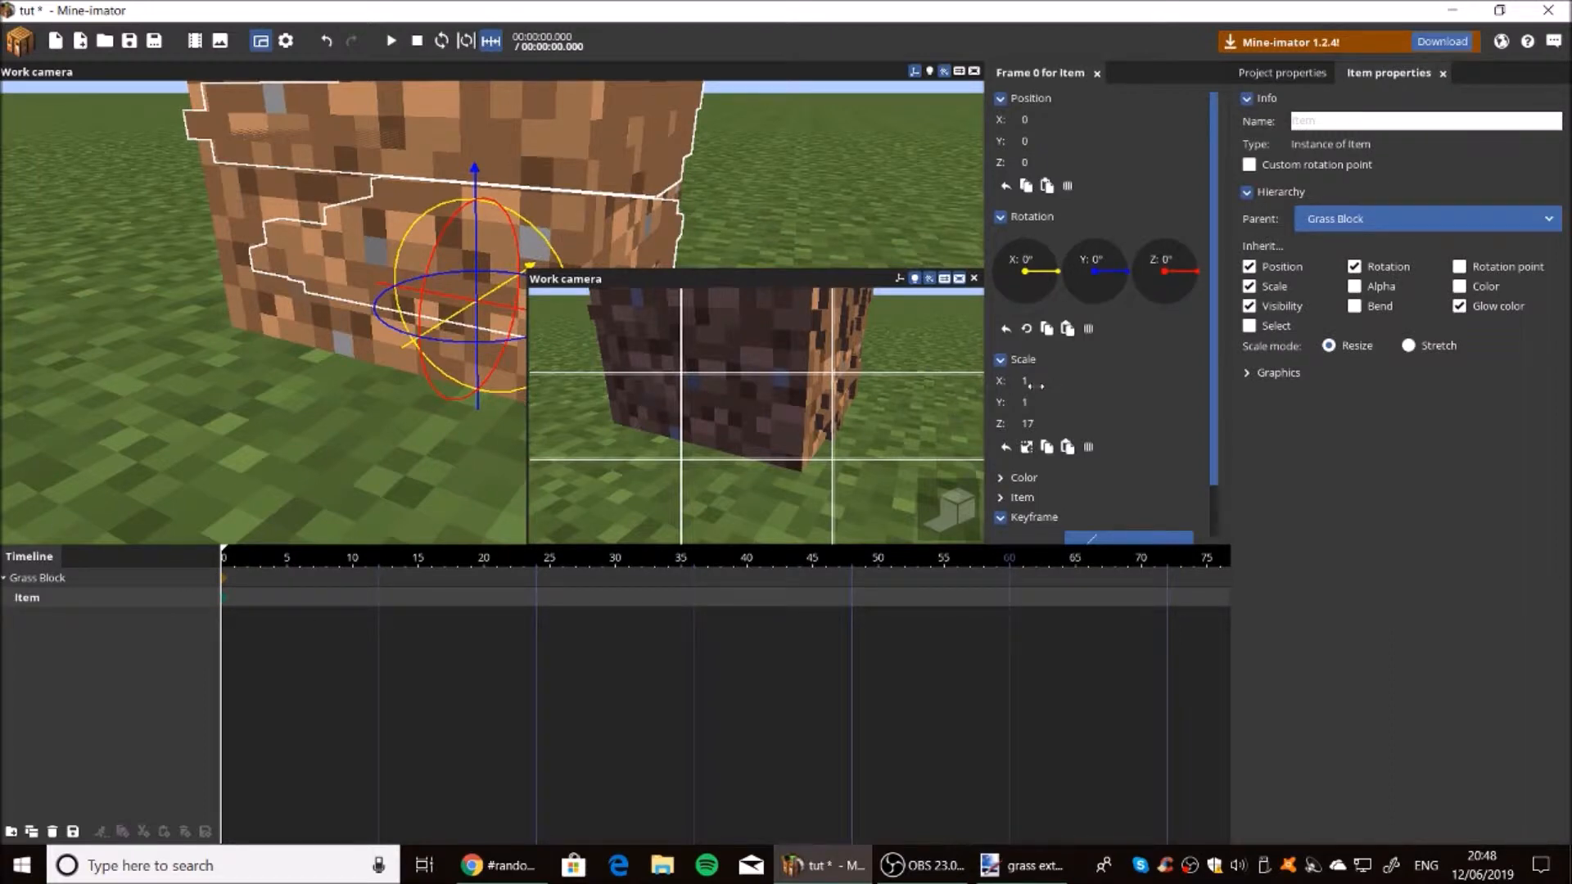
Reduce the dirt item's X scale to a fraction just below 1 that rounds to 1.00.
type("0.")
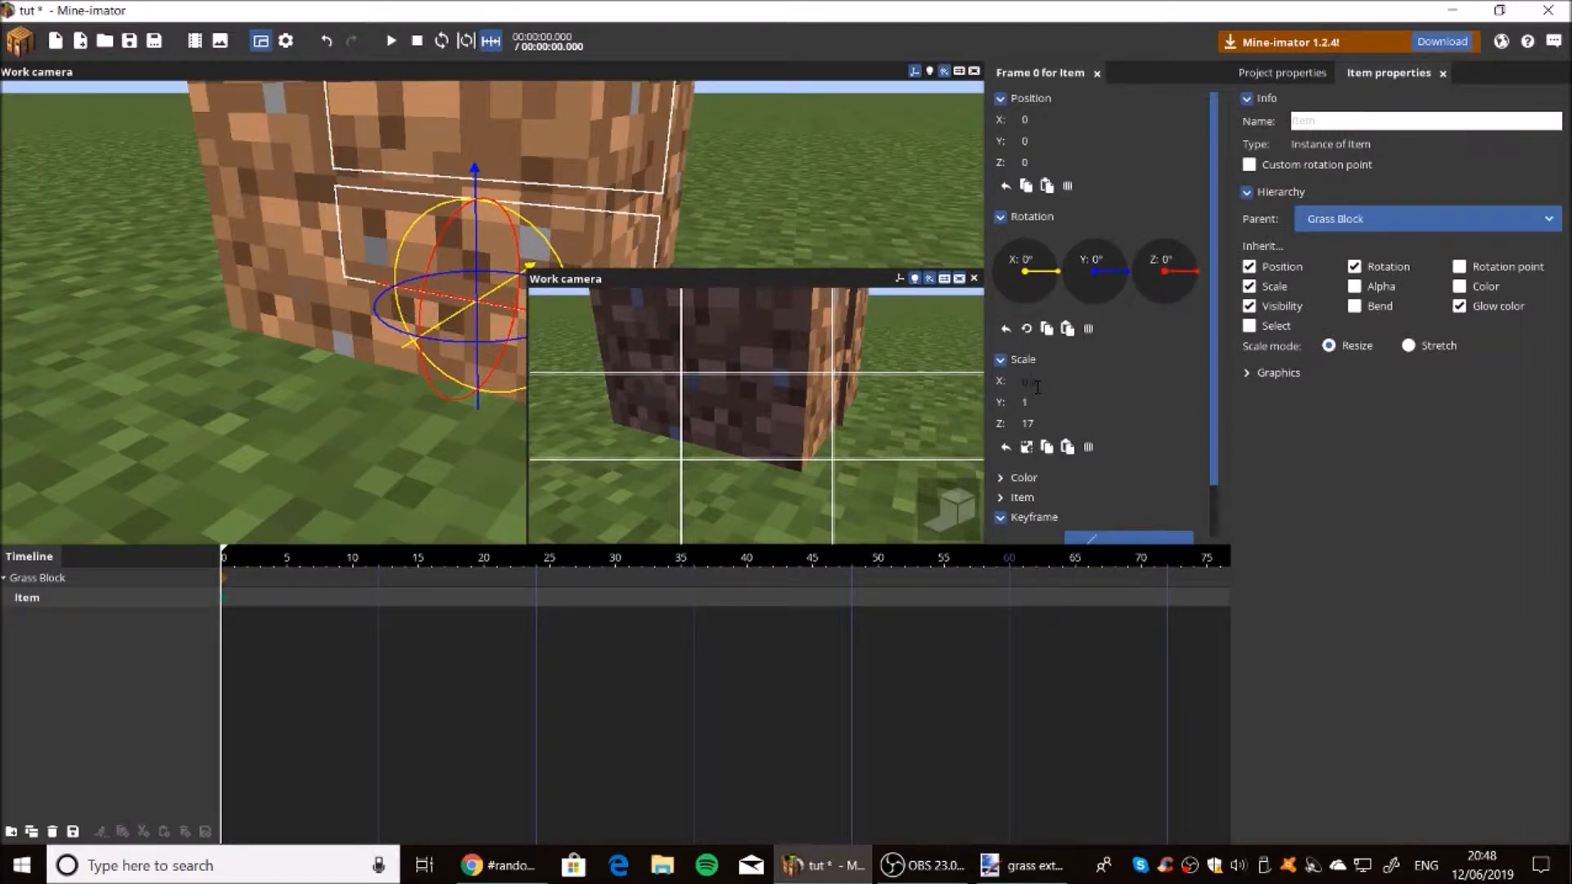
type("99")
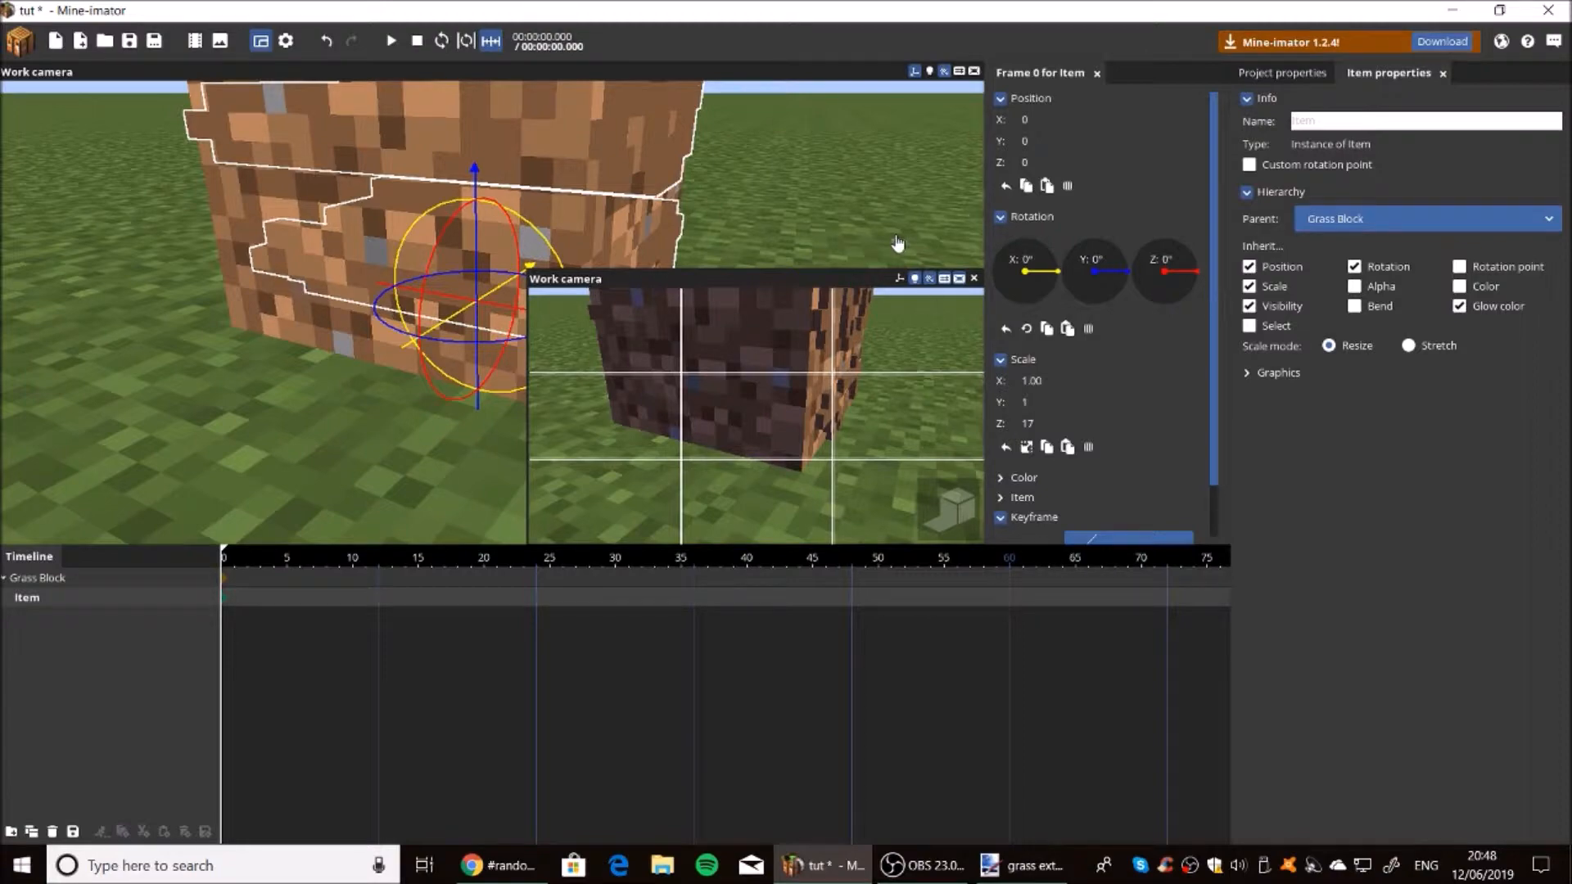
left_click(898, 243)
right_click_drag(898, 243, 898, 243)
key("s")
key("w")
right_click_drag(729, 279, 728, 279)
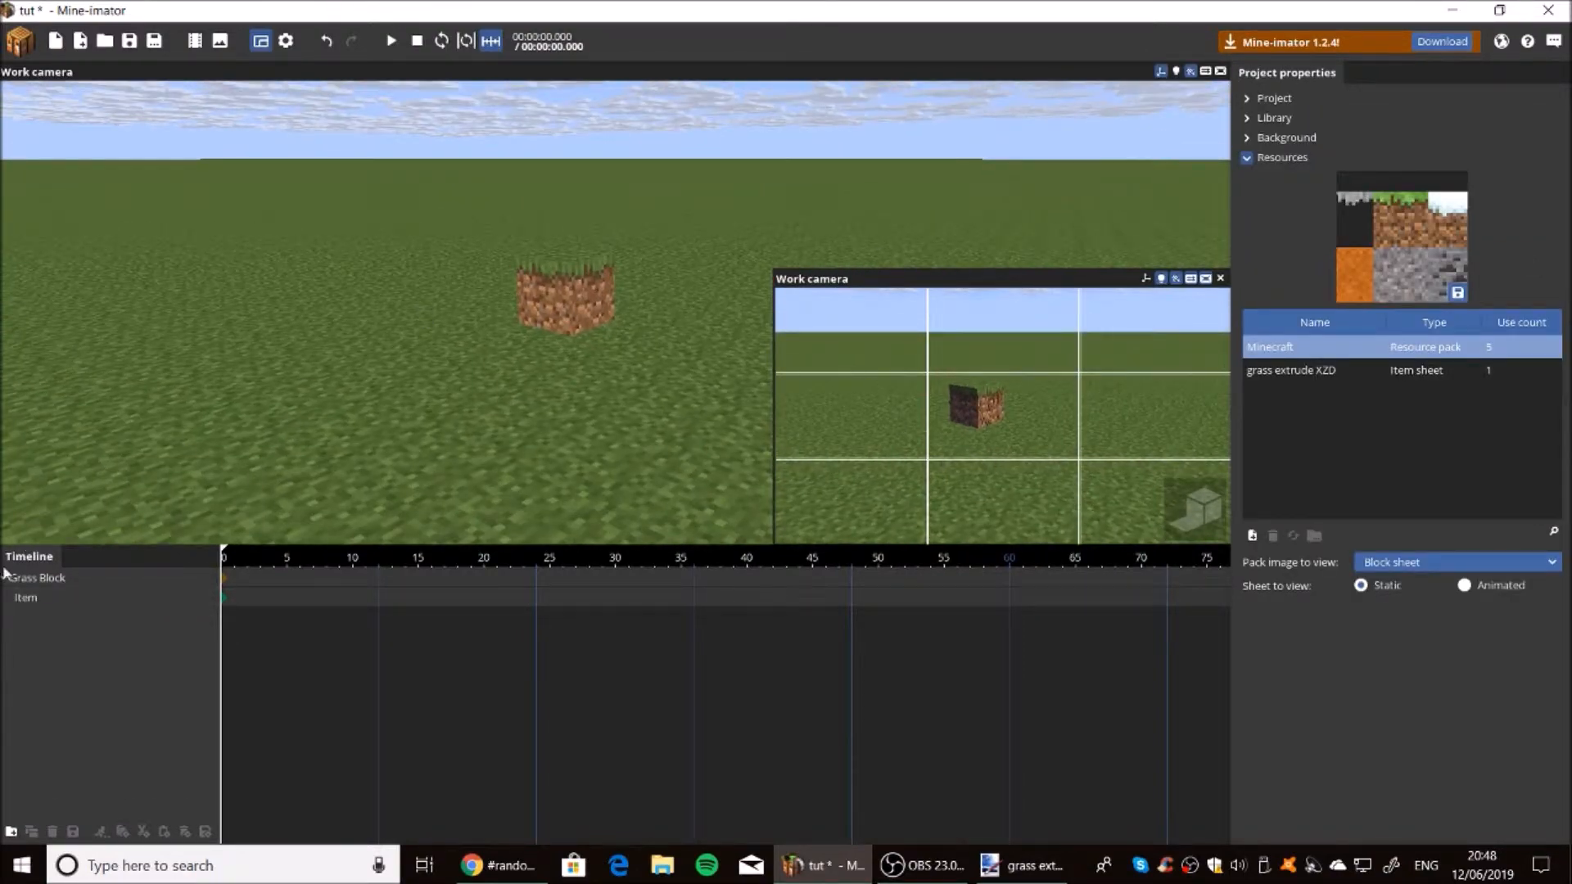
Duplicate the dirt item and set the copy's Y rotation to 90° for the block's other two sides.
left_click(25, 598)
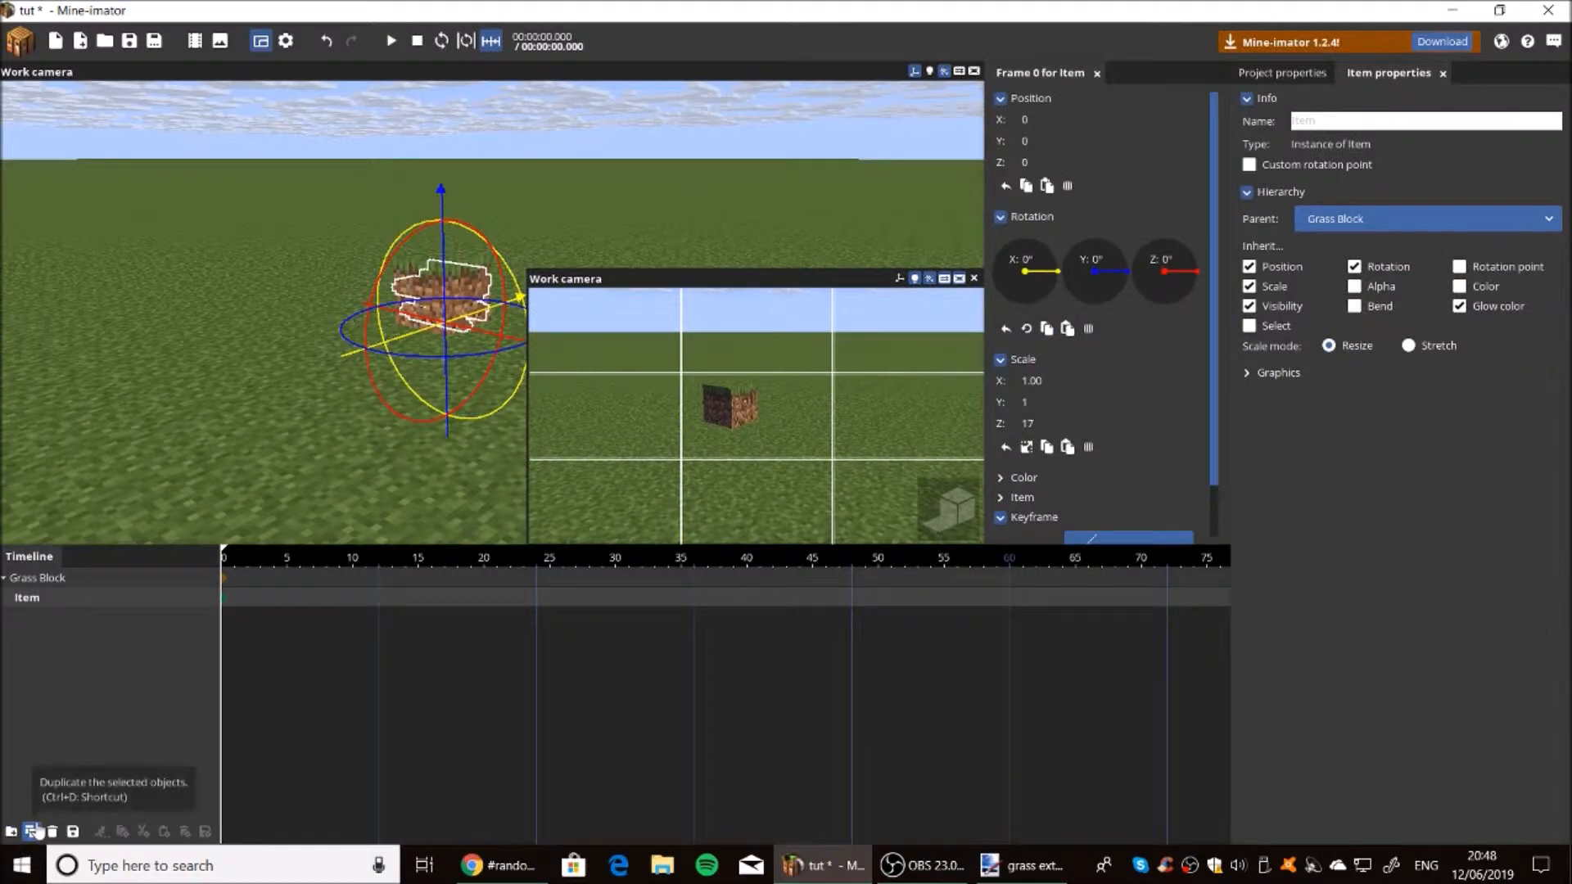
left_click(33, 831)
left_click_drag(480, 368, 524, 327)
left_click(1098, 286)
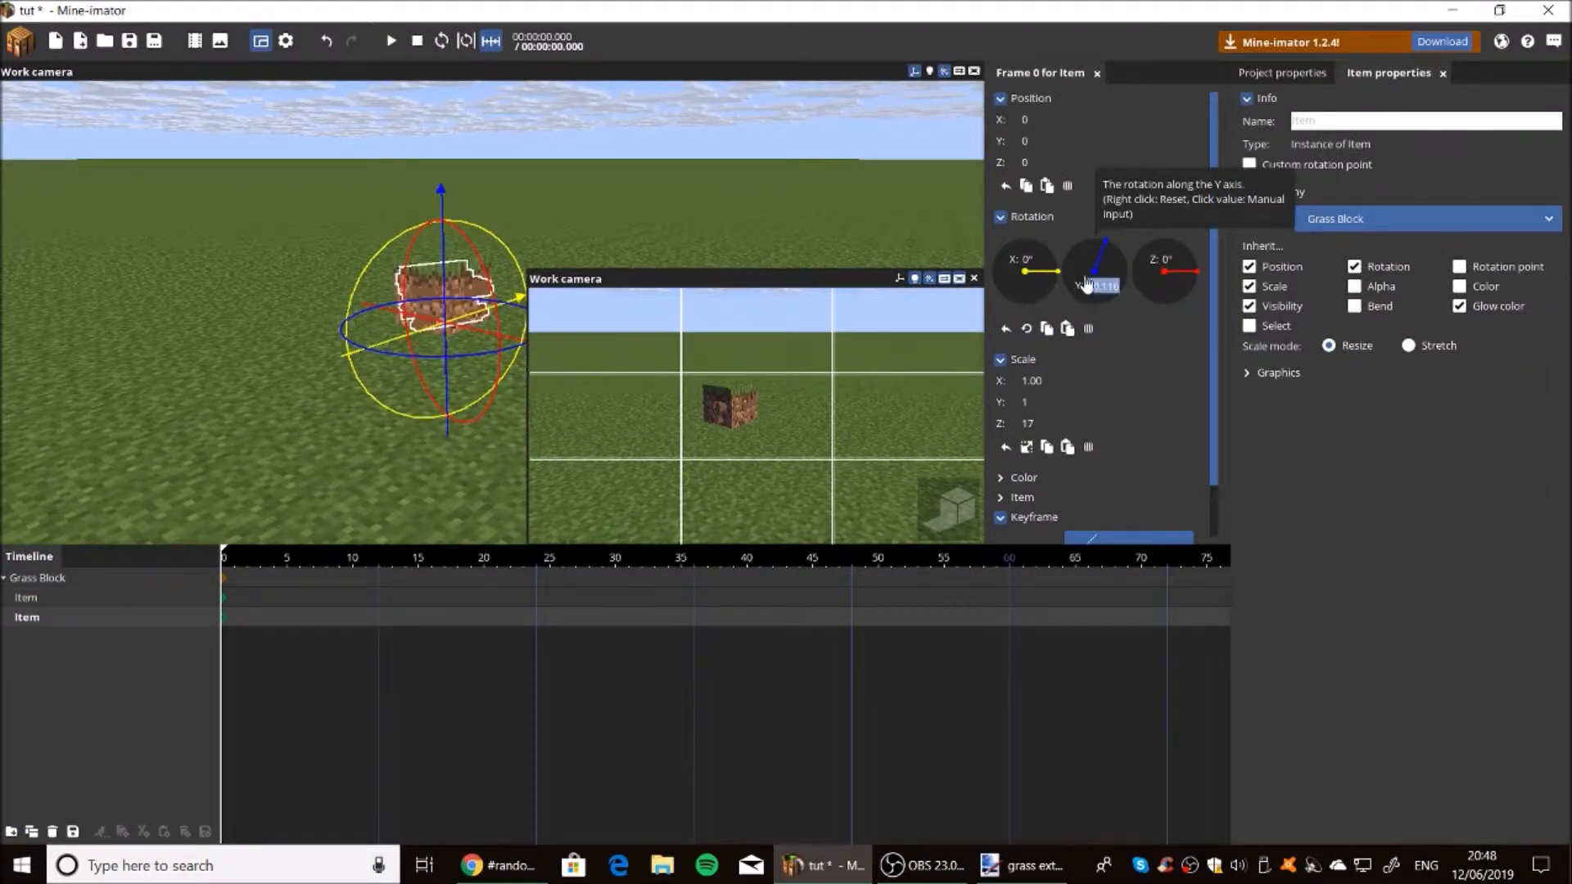
type("90")
Try shifting the rotated copy to about X position 0.64, and delete the copy.
left_click(840, 198)
right_click_drag(842, 196, 841, 196)
key("w")
left_click(555, 332)
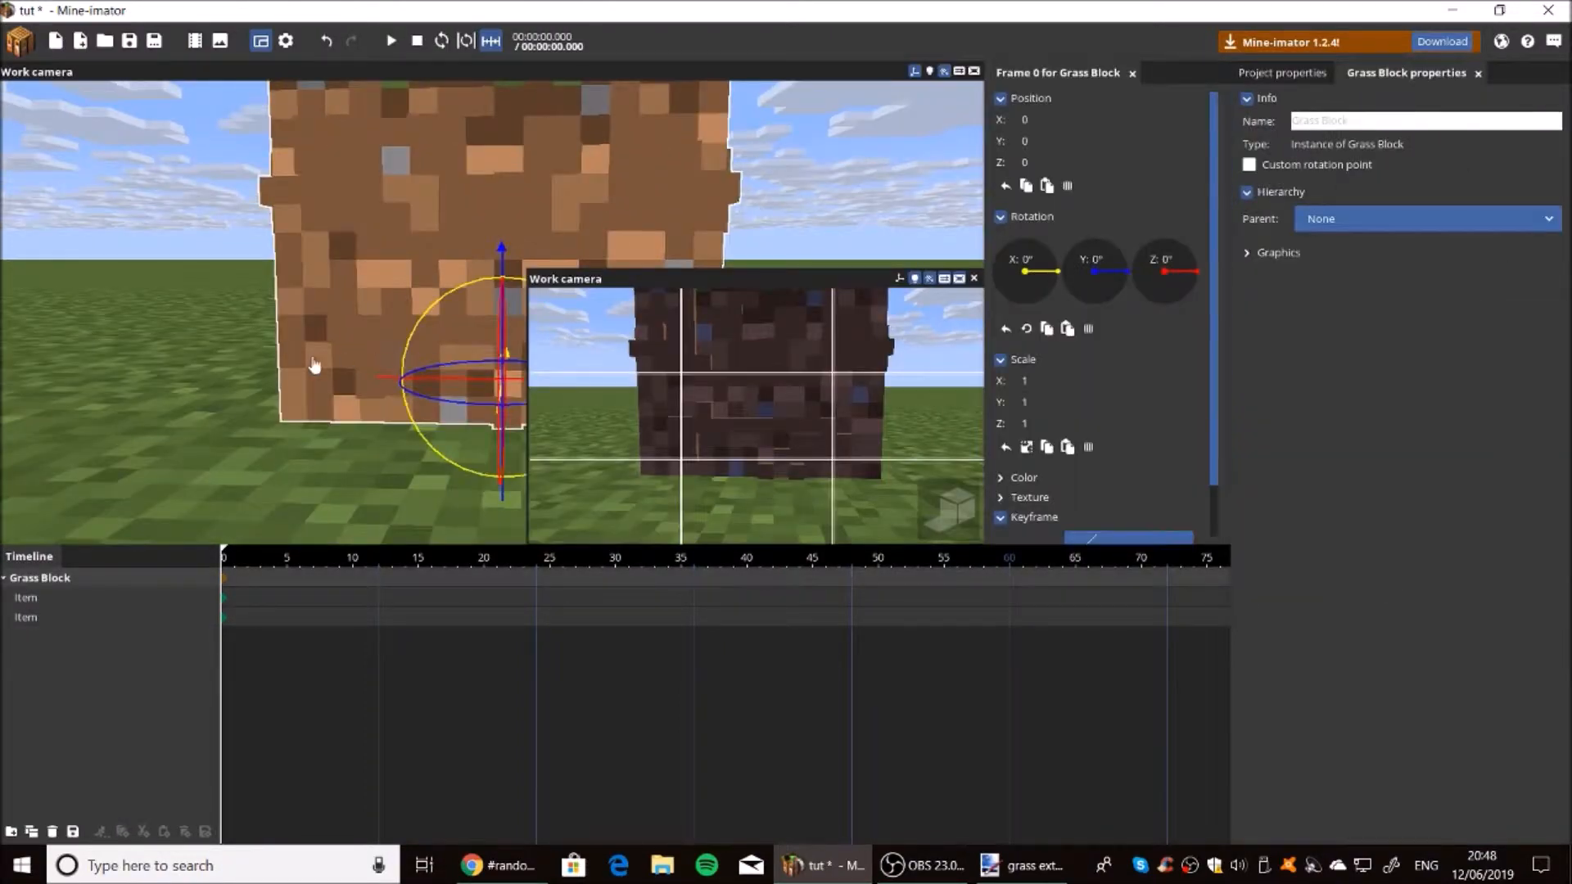
left_click(386, 342)
mouse_move(415, 394)
left_mouse_down()
mouse_move(392, 371)
mouse_move(405, 402)
left_mouse_up()
left_click_drag(336, 357, 378, 339)
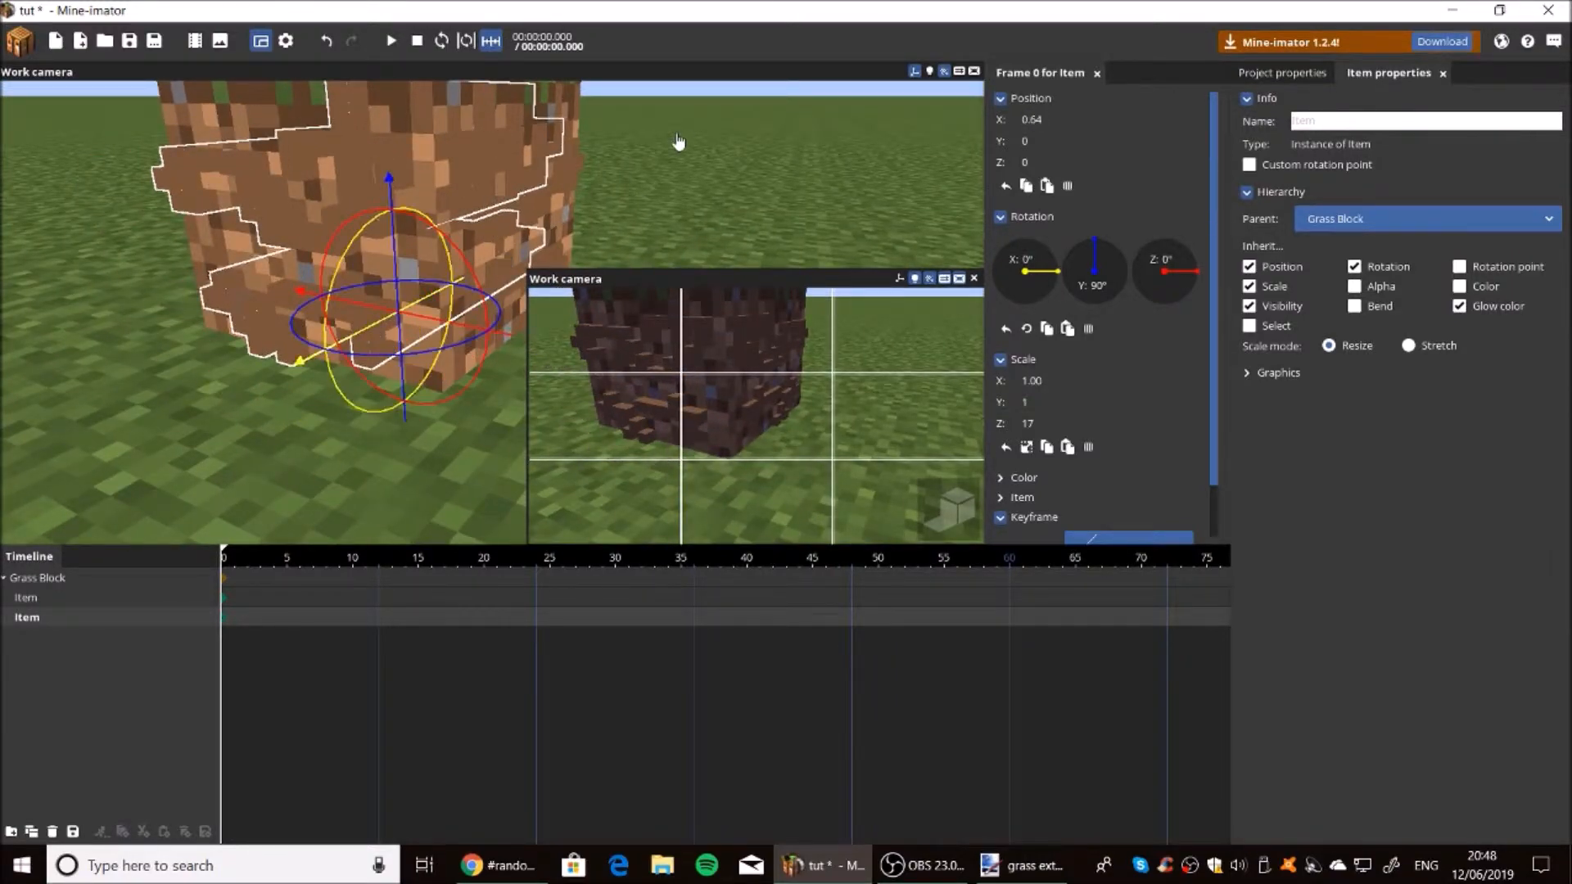
left_click(57, 831)
Set the remaining dirt item's Z scale to 1 and move it to about Z position 7.77 at the block's face.
left_click_drag(279, 389, 284, 386)
left_click(401, 245)
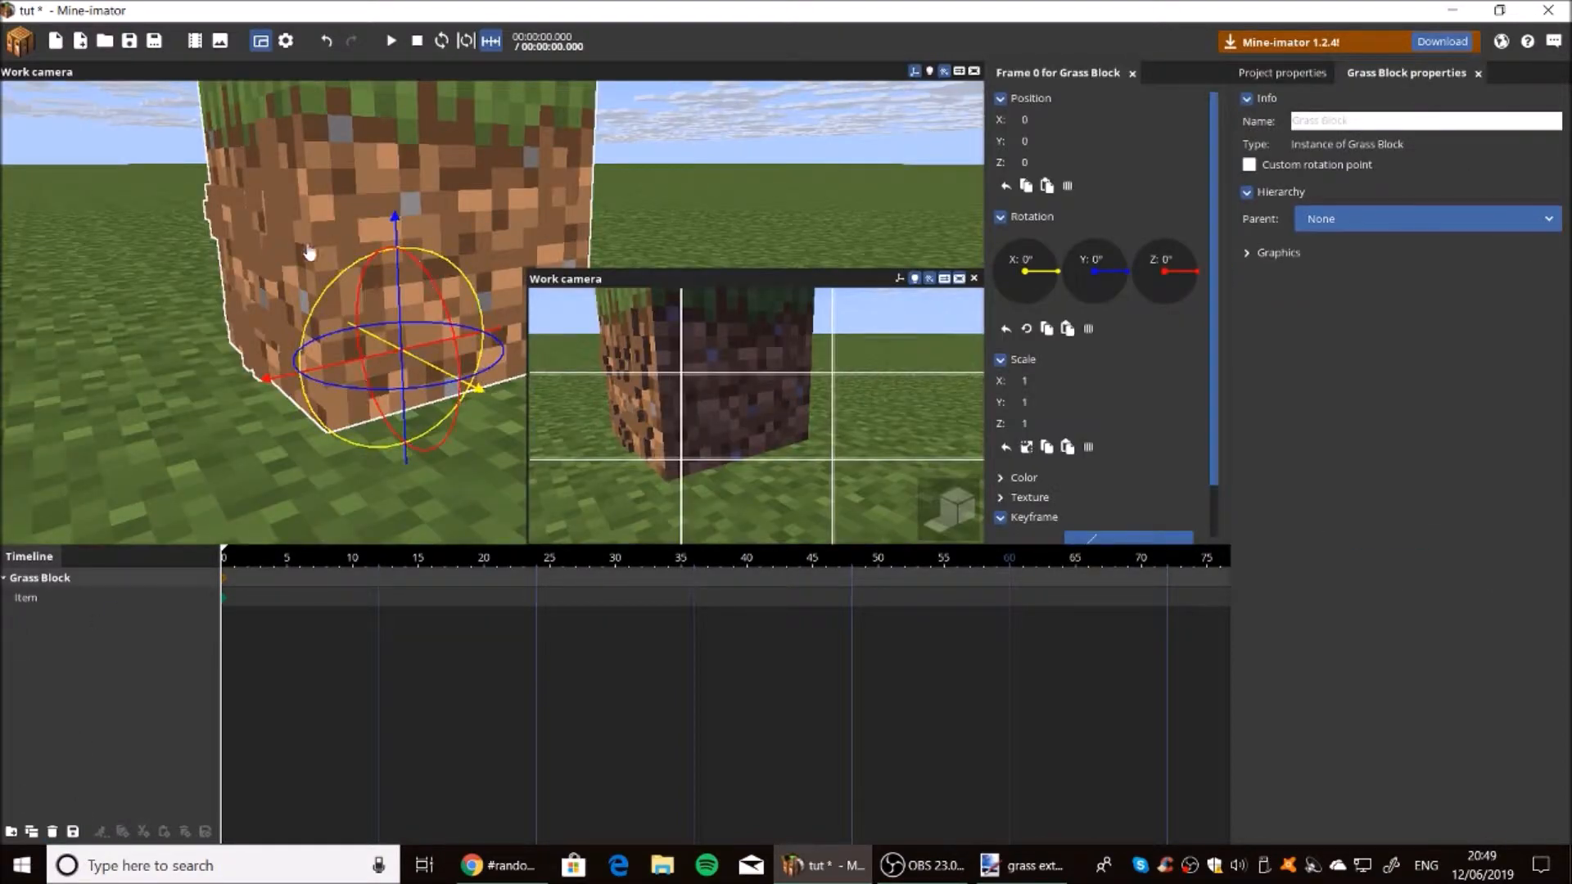
left_click(297, 320)
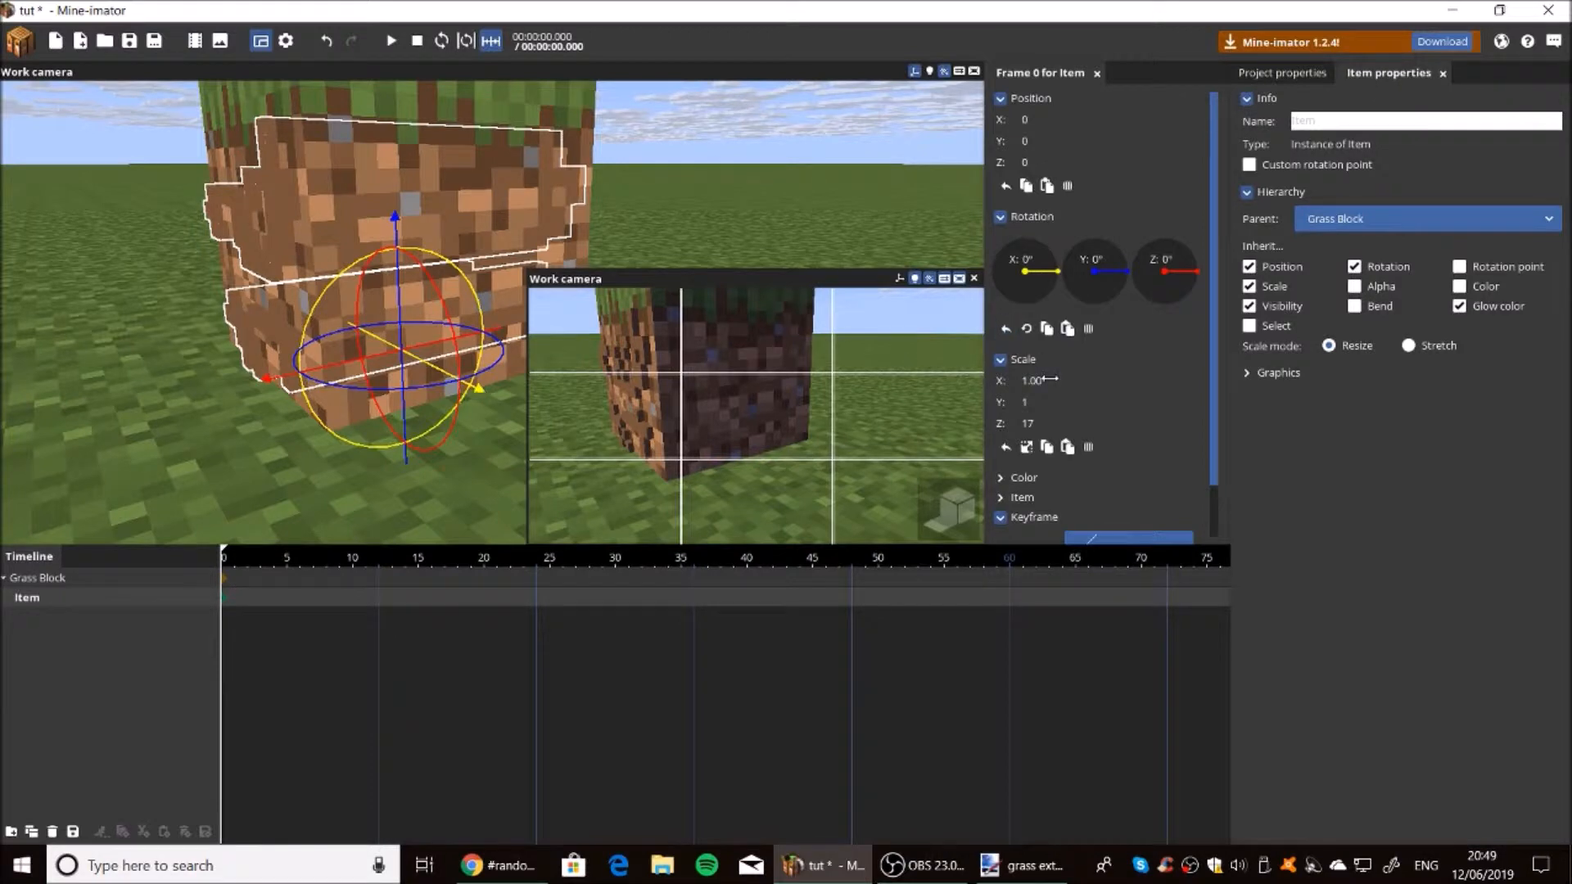
key("BackSpace")
key("BackSpace")
key("BackSpace")
key("BackSpace")
key("BackSpace")
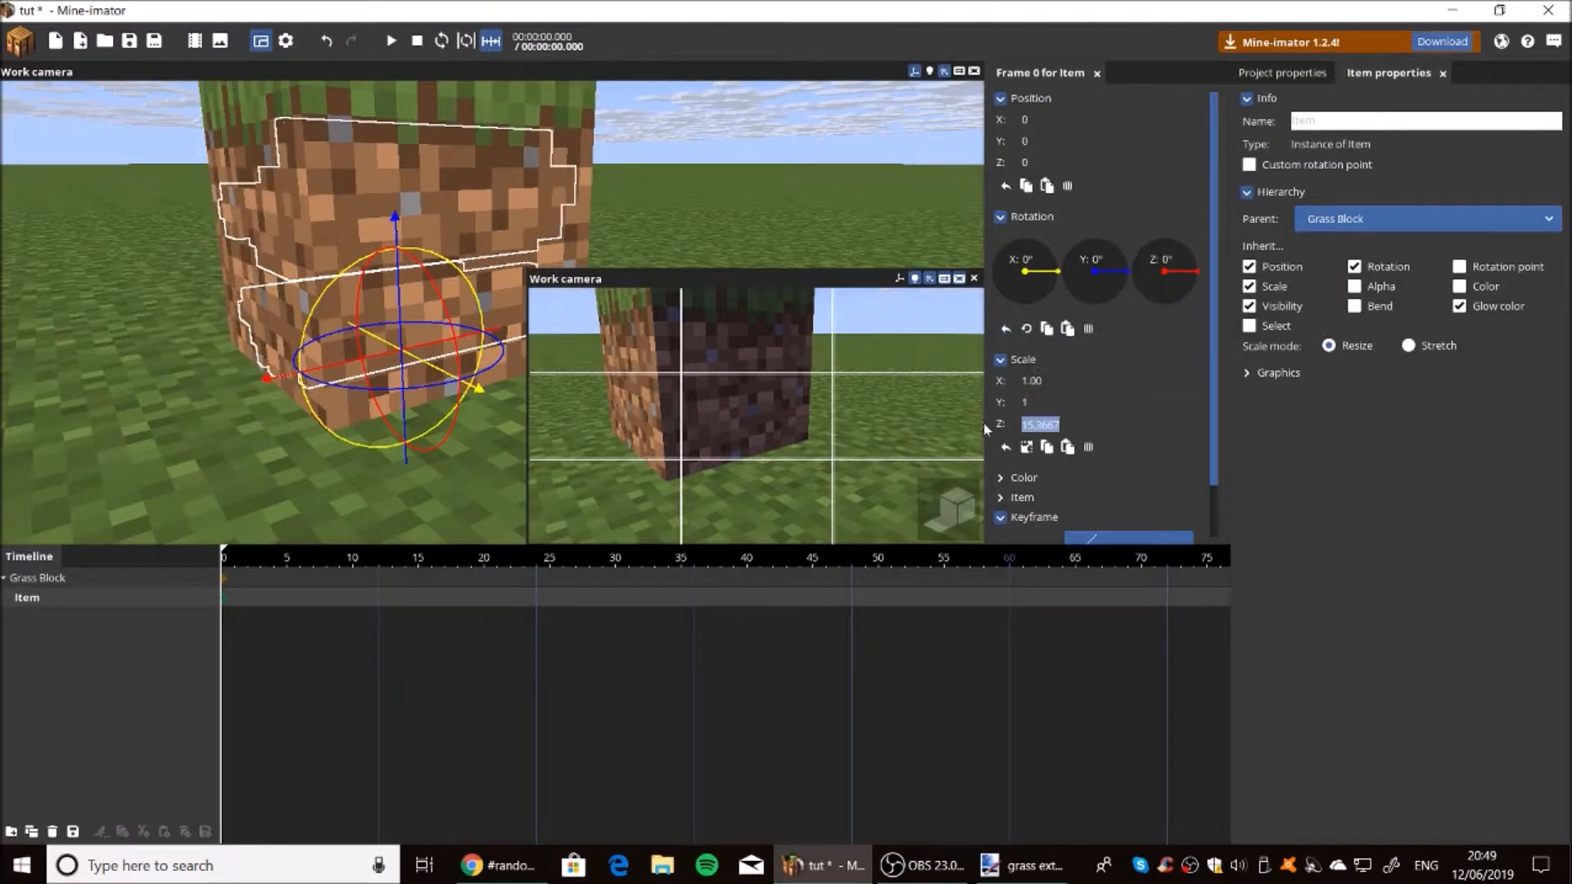
left_click_drag(413, 367, 248, 377)
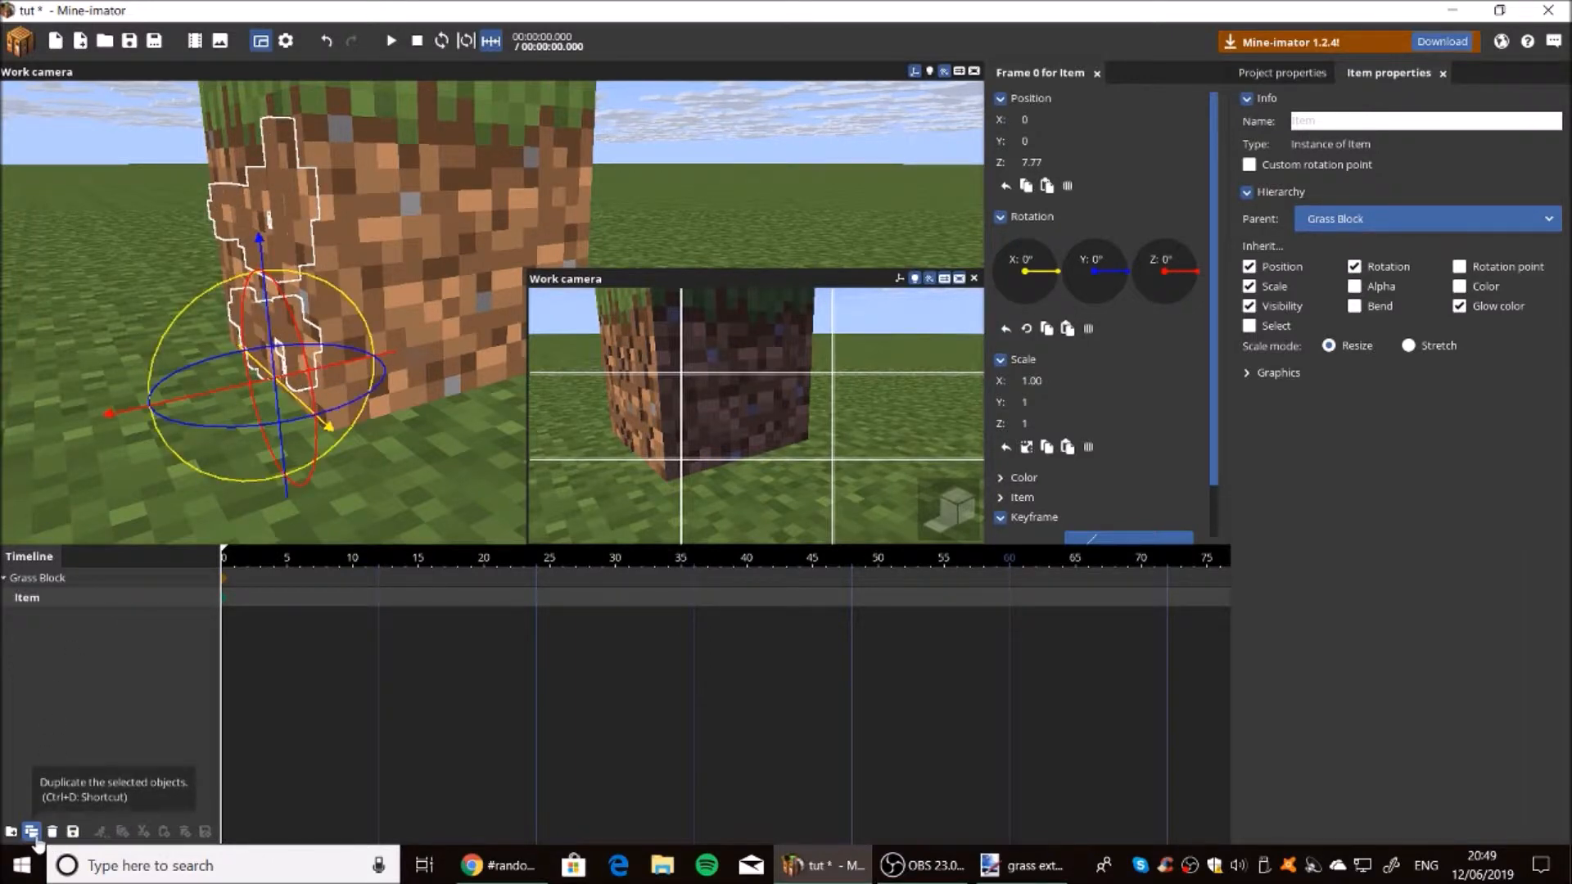
Put the dirt item in a folder under the Grass Block and name the folder "grass ectrued XD".
left_click(11, 831)
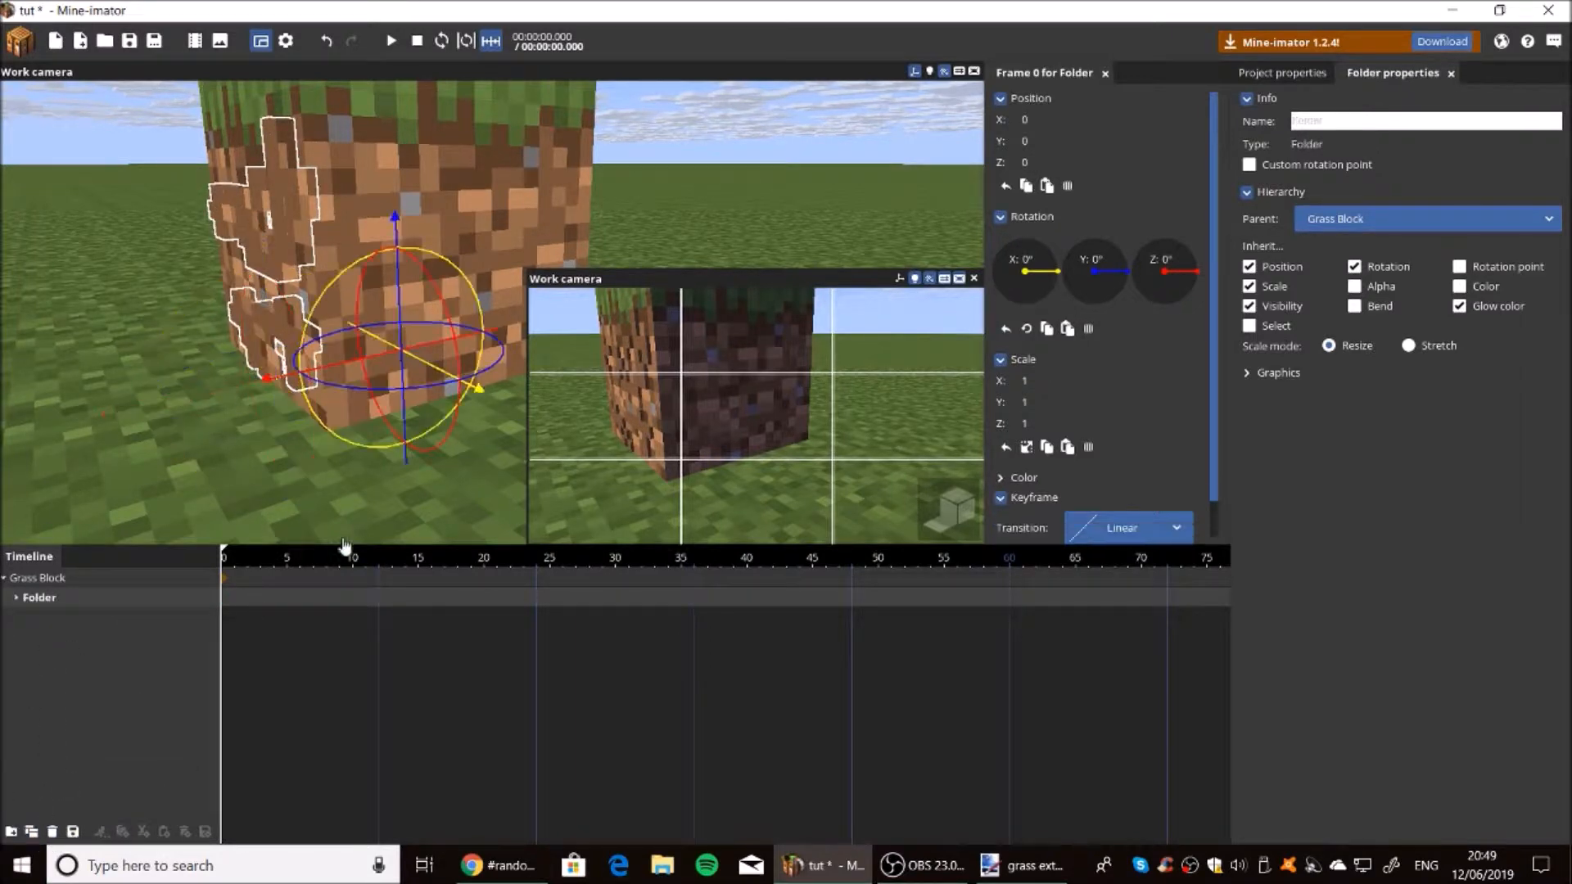
left_click(1345, 118)
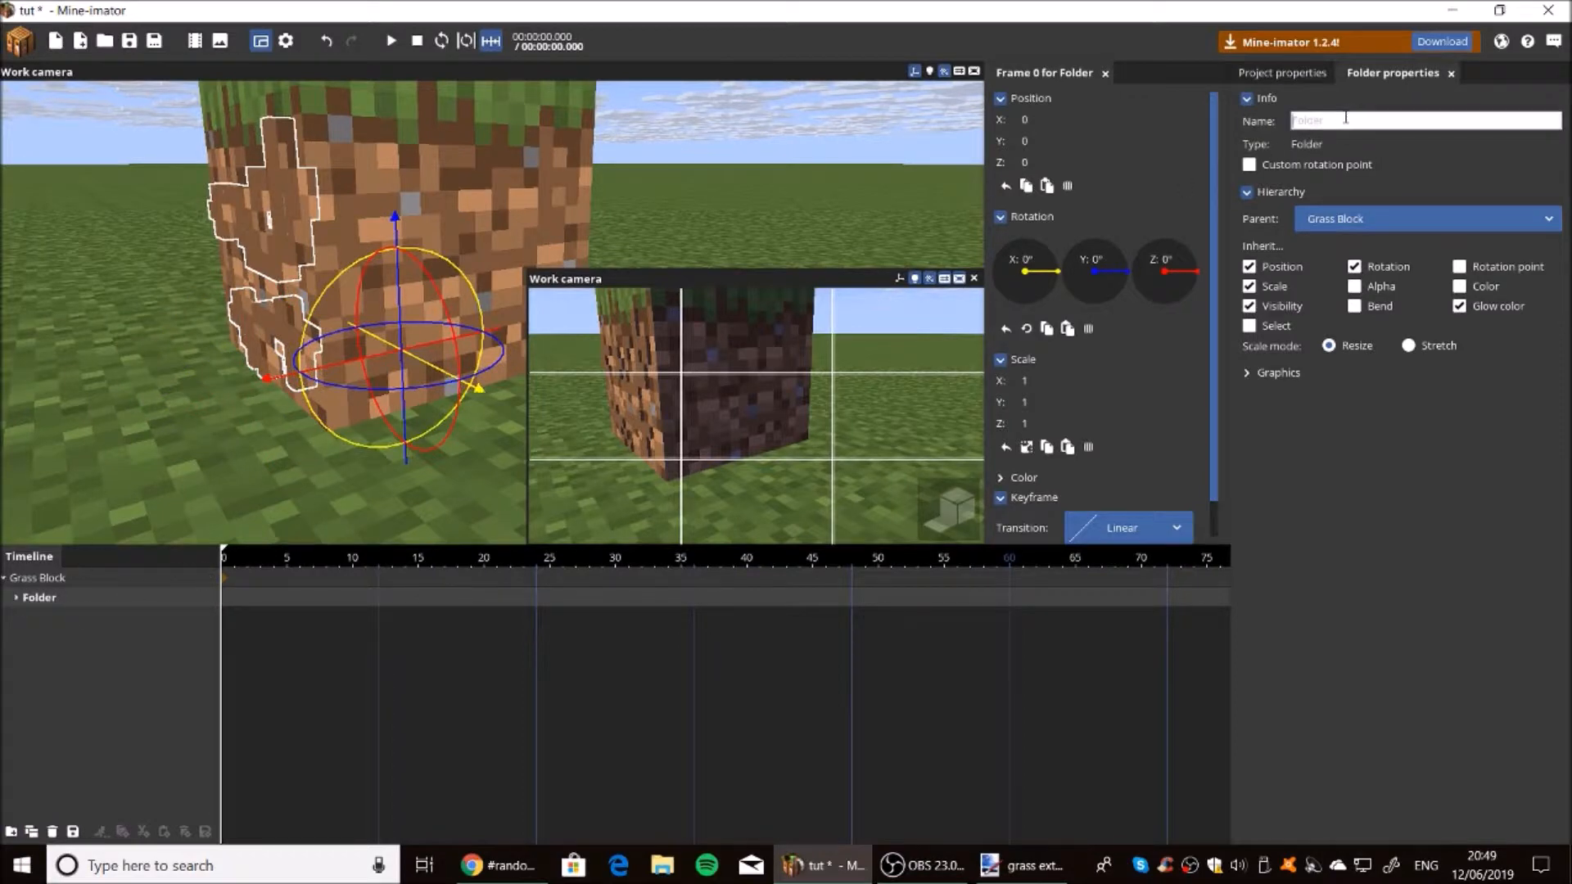
type("grass w")
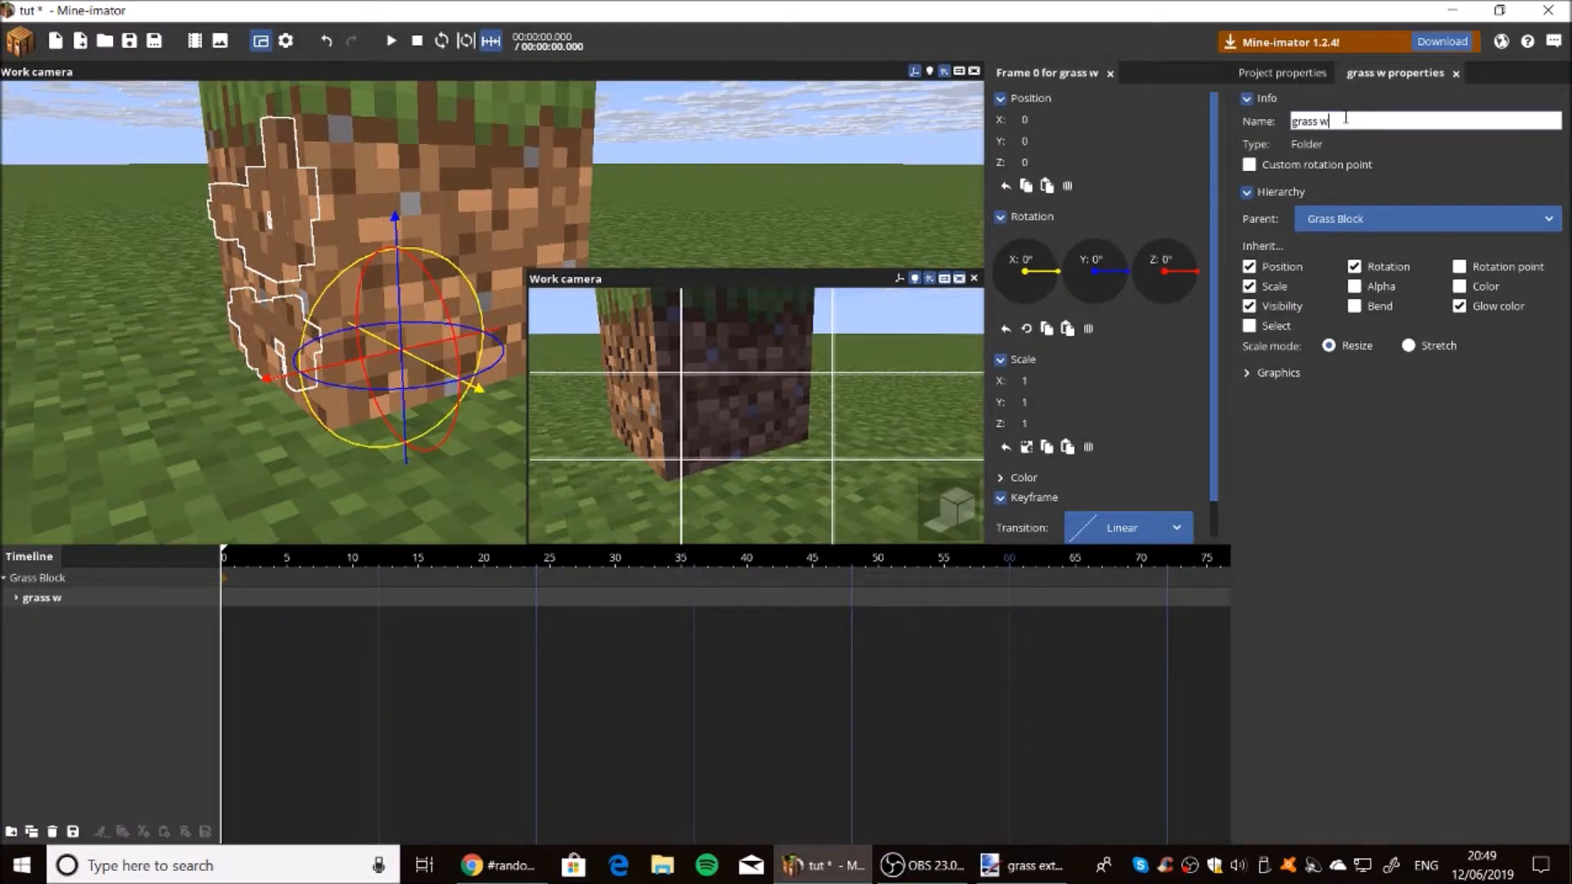
key("BackSpace")
type("ectr")
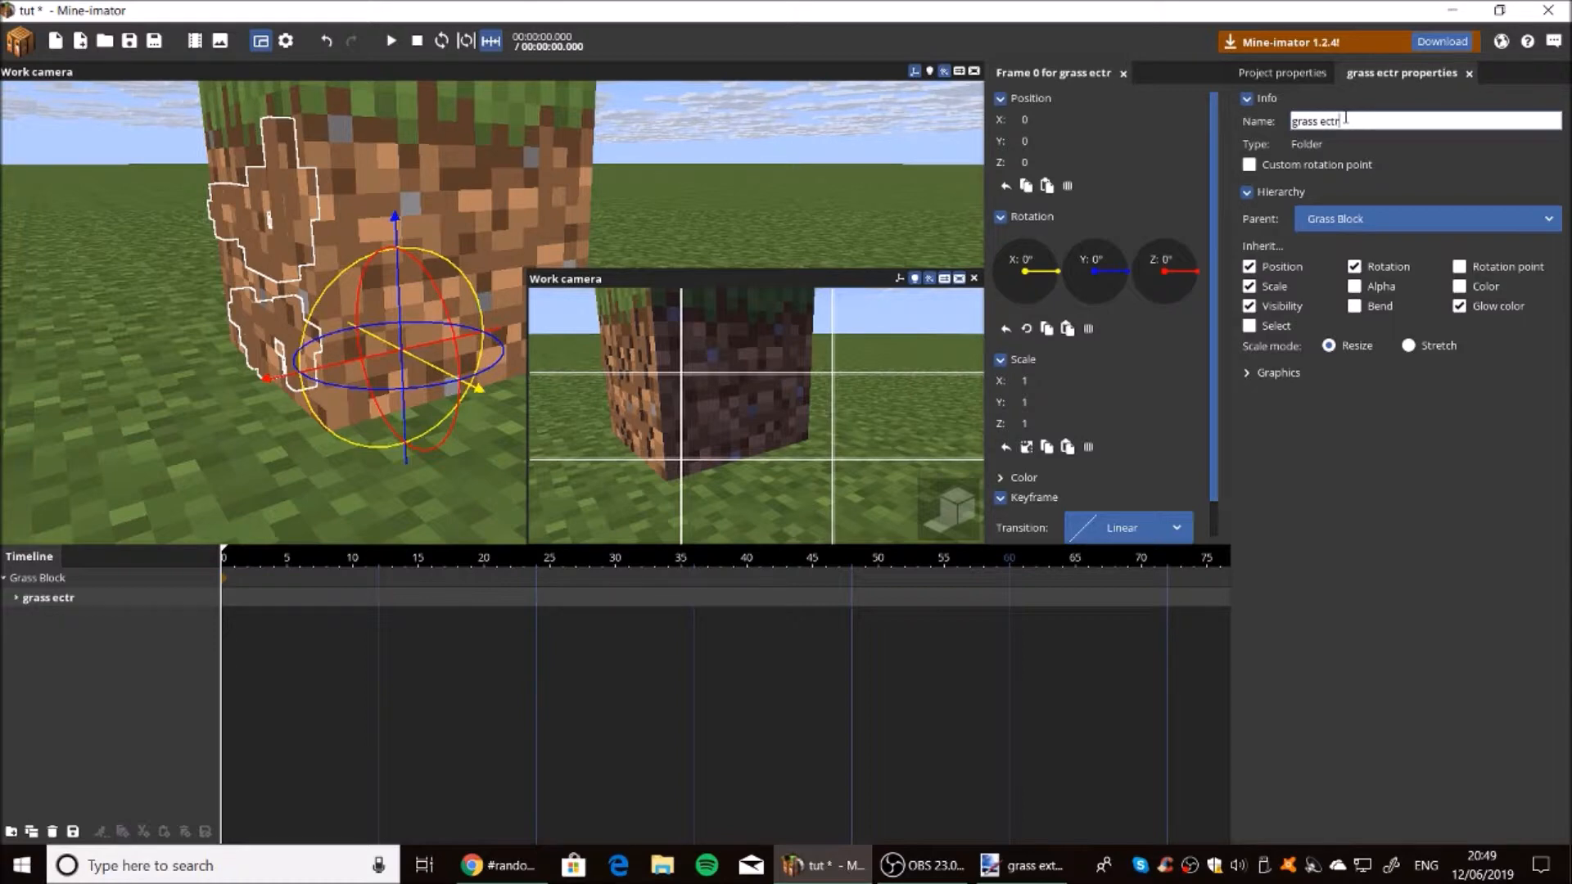
type("udd XD")
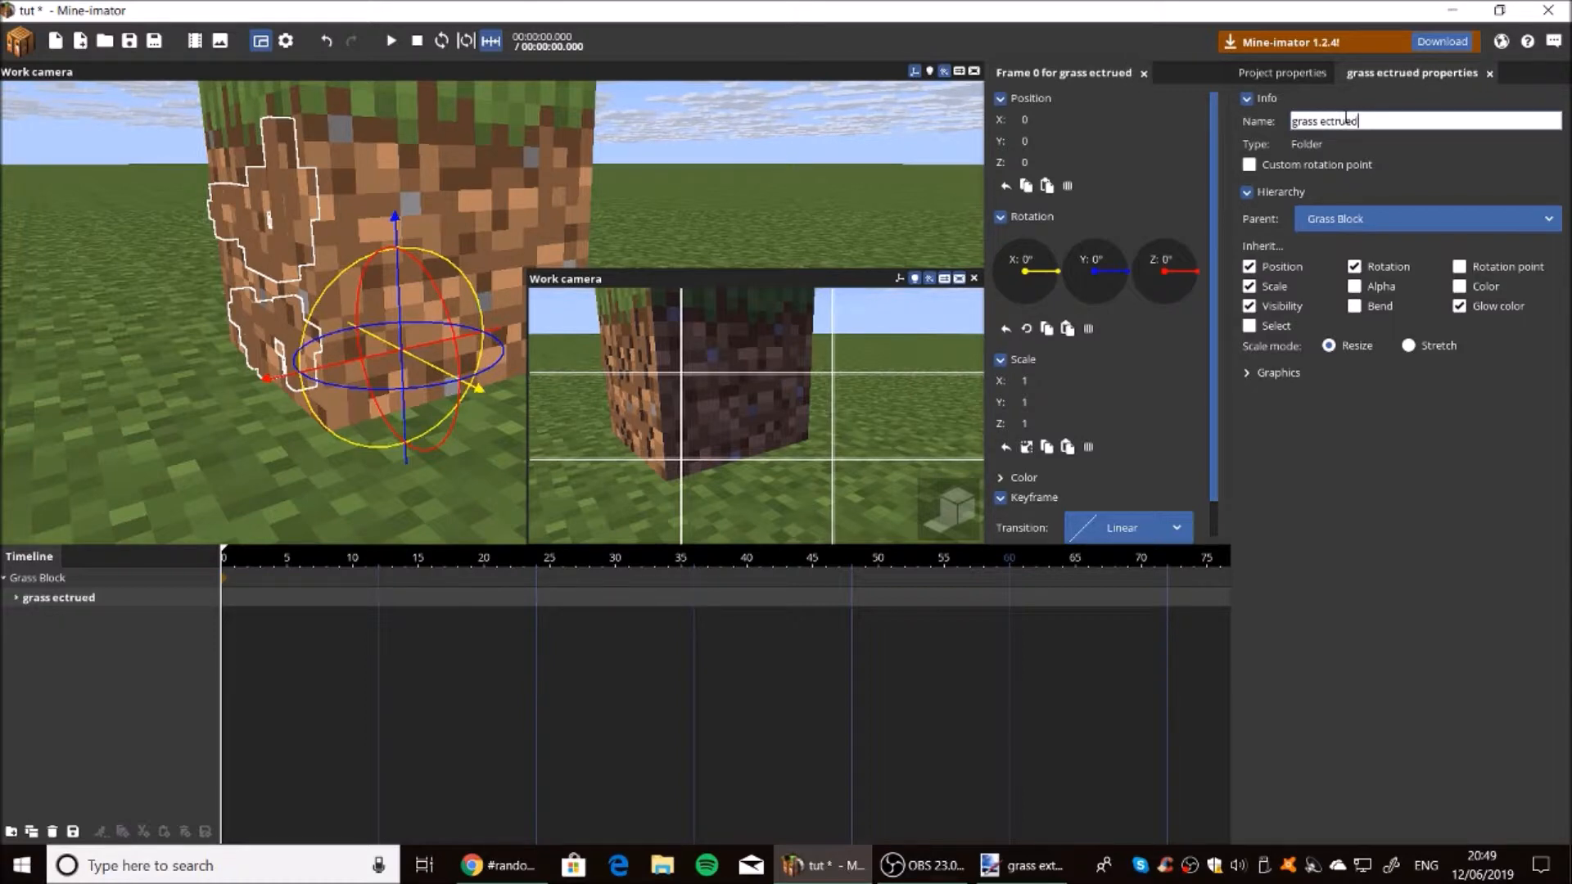
Expand the grass ectrued XD folder and duplicate the dirt item inside it.
left_click(16, 597)
left_click(65, 623)
left_click(82, 598)
left_click(65, 617)
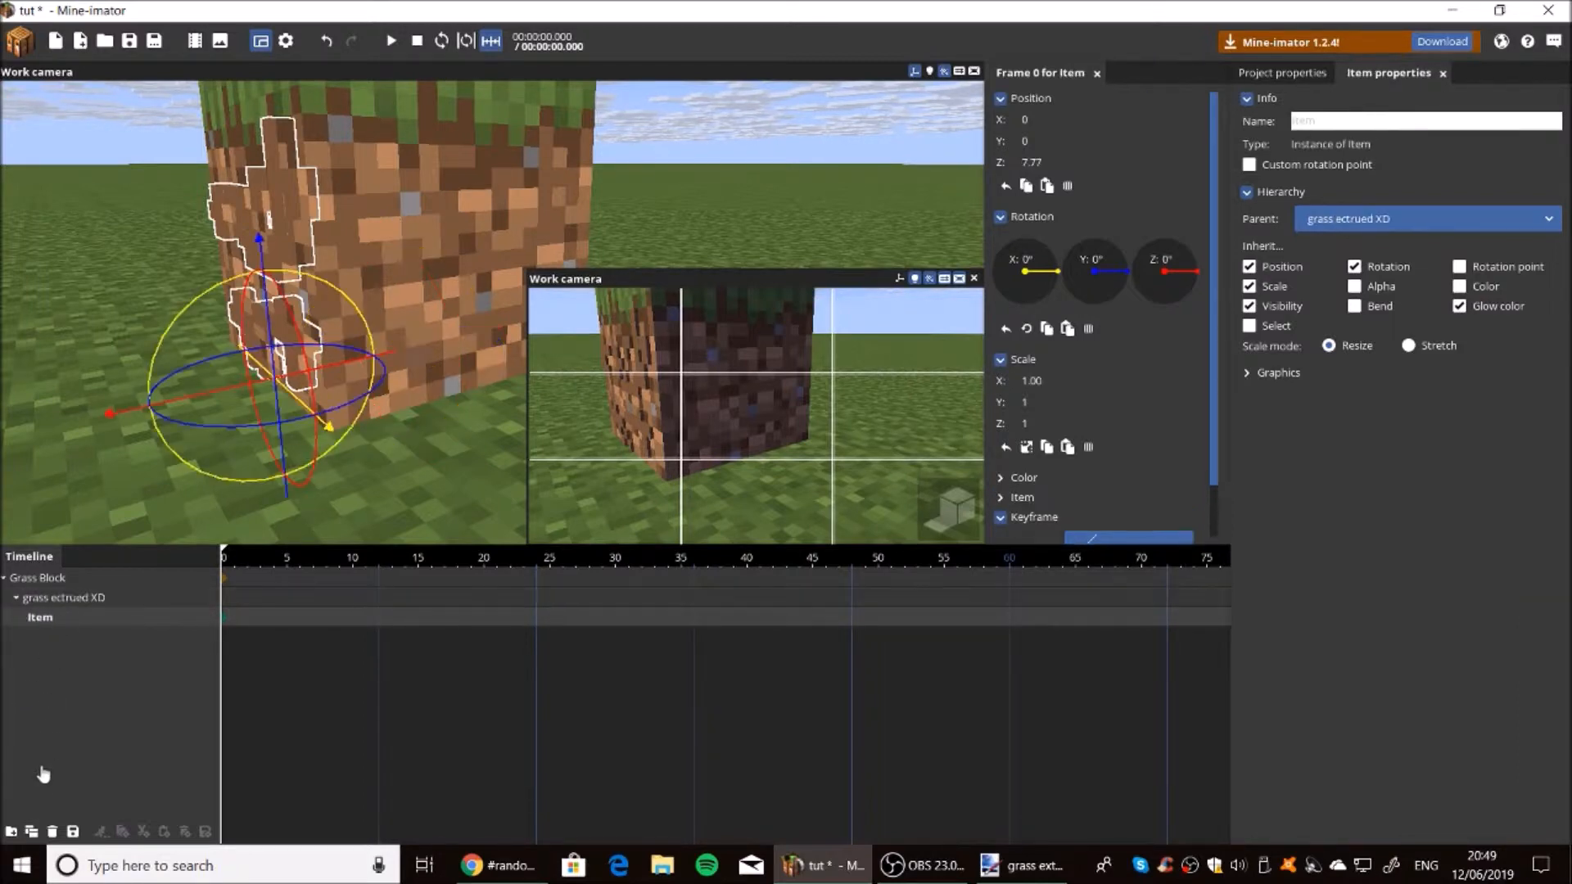
left_click(32, 833)
left_click(88, 598)
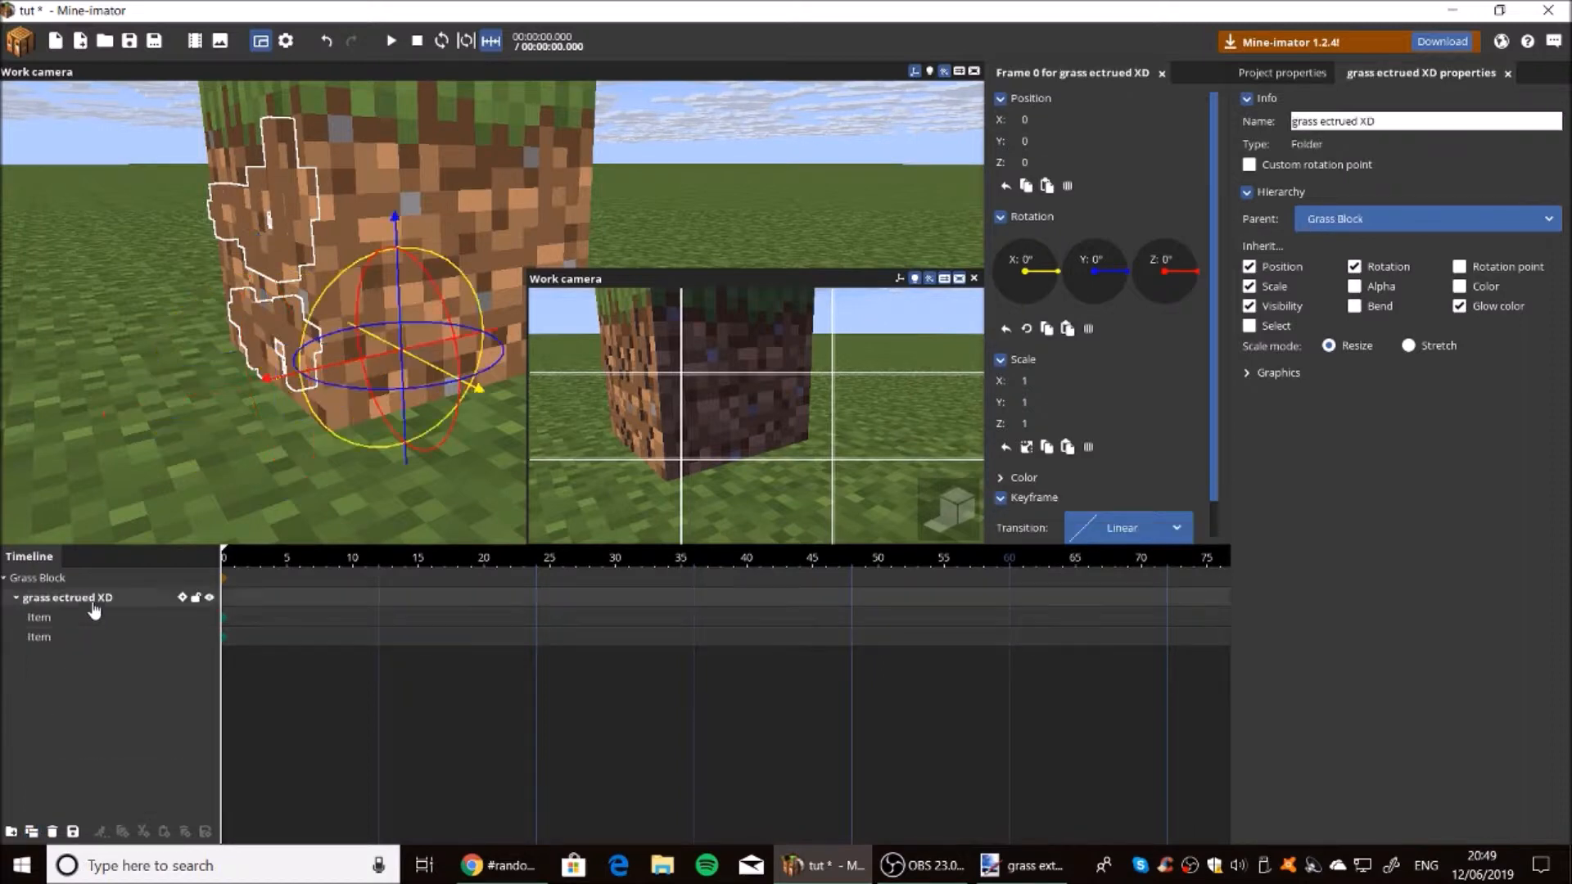
left_click_drag(418, 366, 347, 433)
left_click(107, 625)
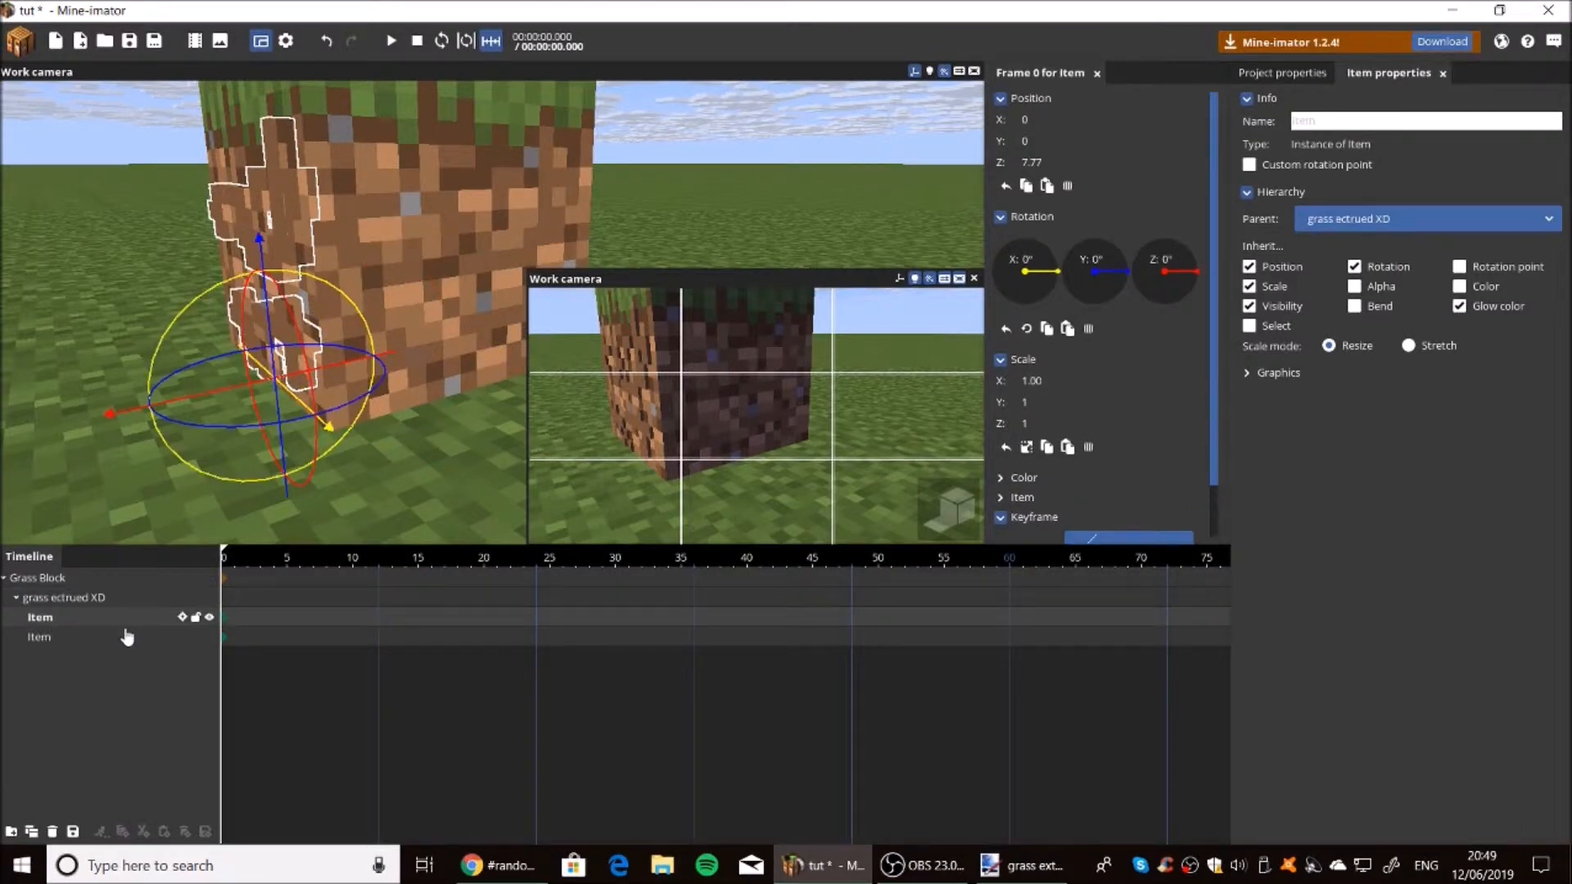
Set the duplicate's Y rotation to 90°, Z position to 0 and X position to 7.77 to cover an adjacent face.
left_click(114, 637)
left_click_drag(319, 423, 389, 275)
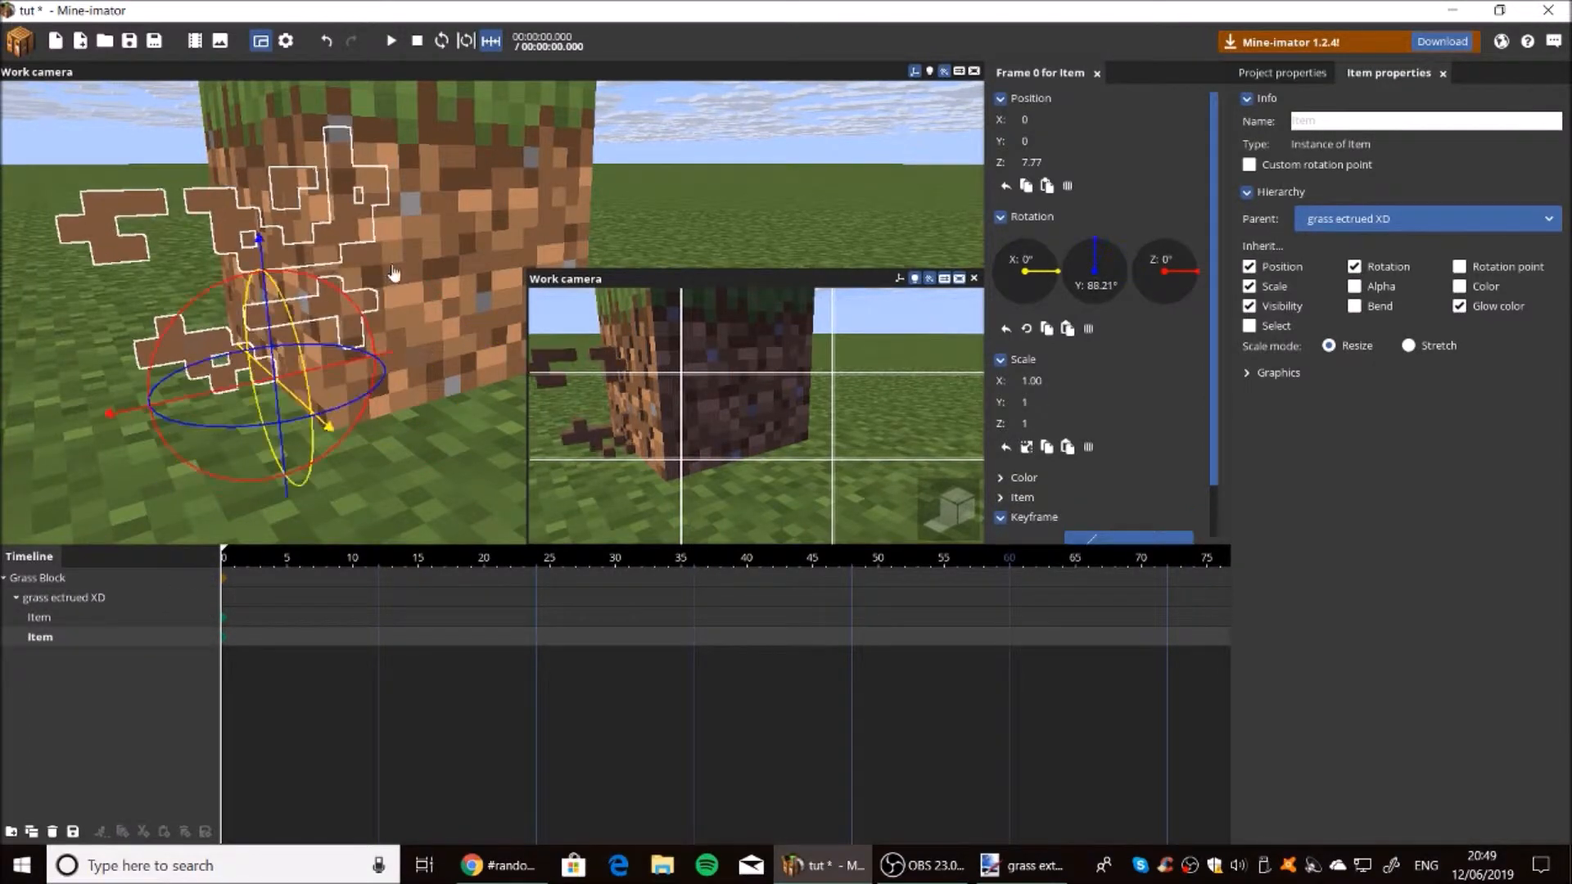
left_click(1096, 287)
type("90")
left_click(1046, 164)
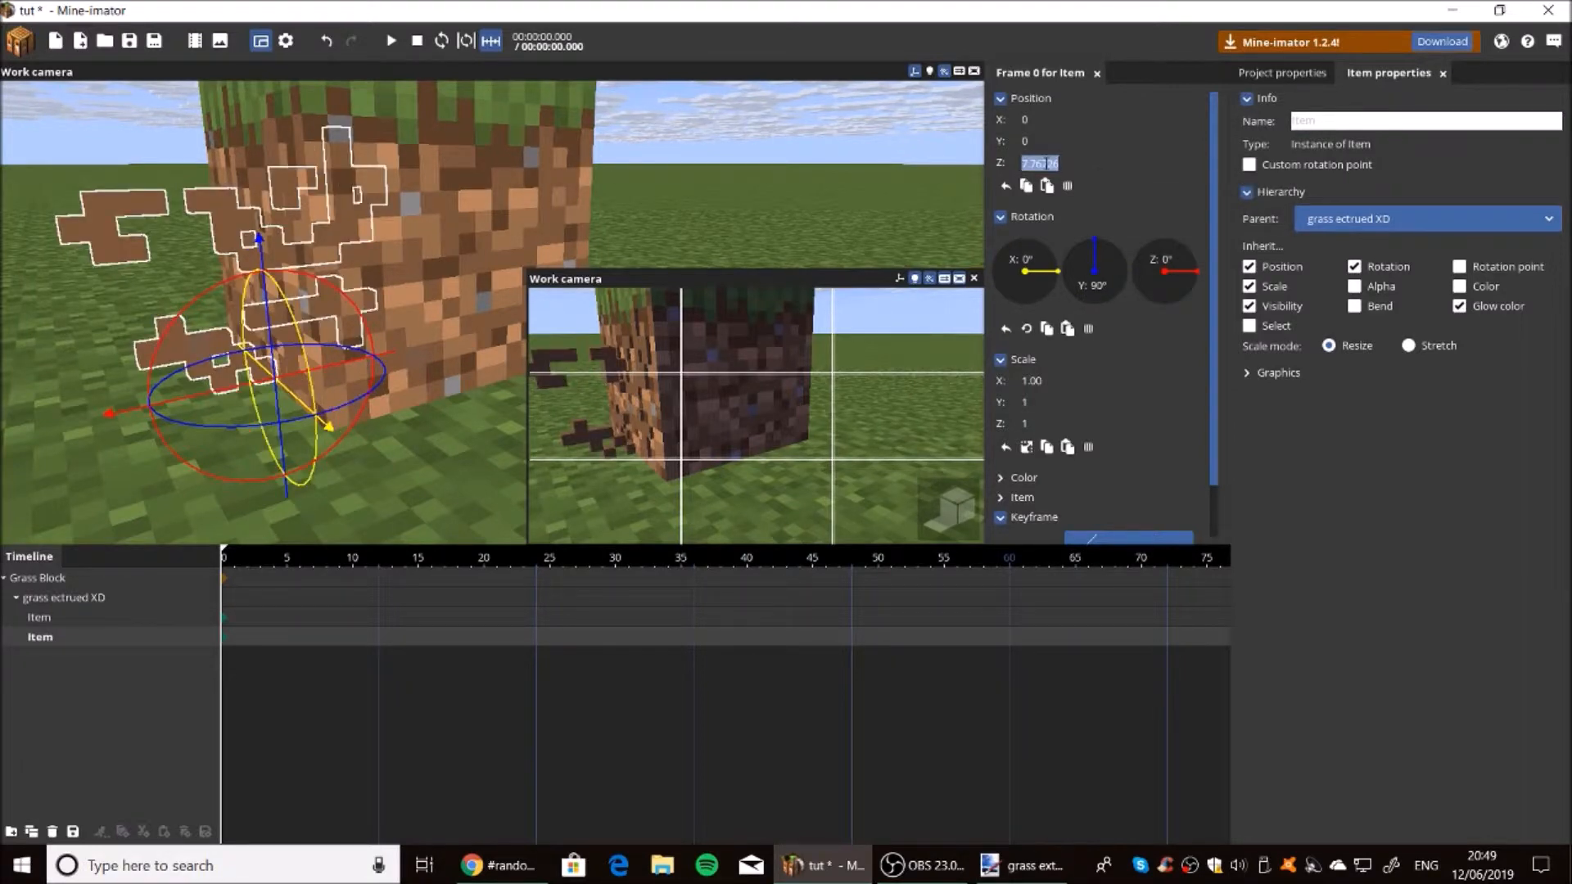
key("BackSpace")
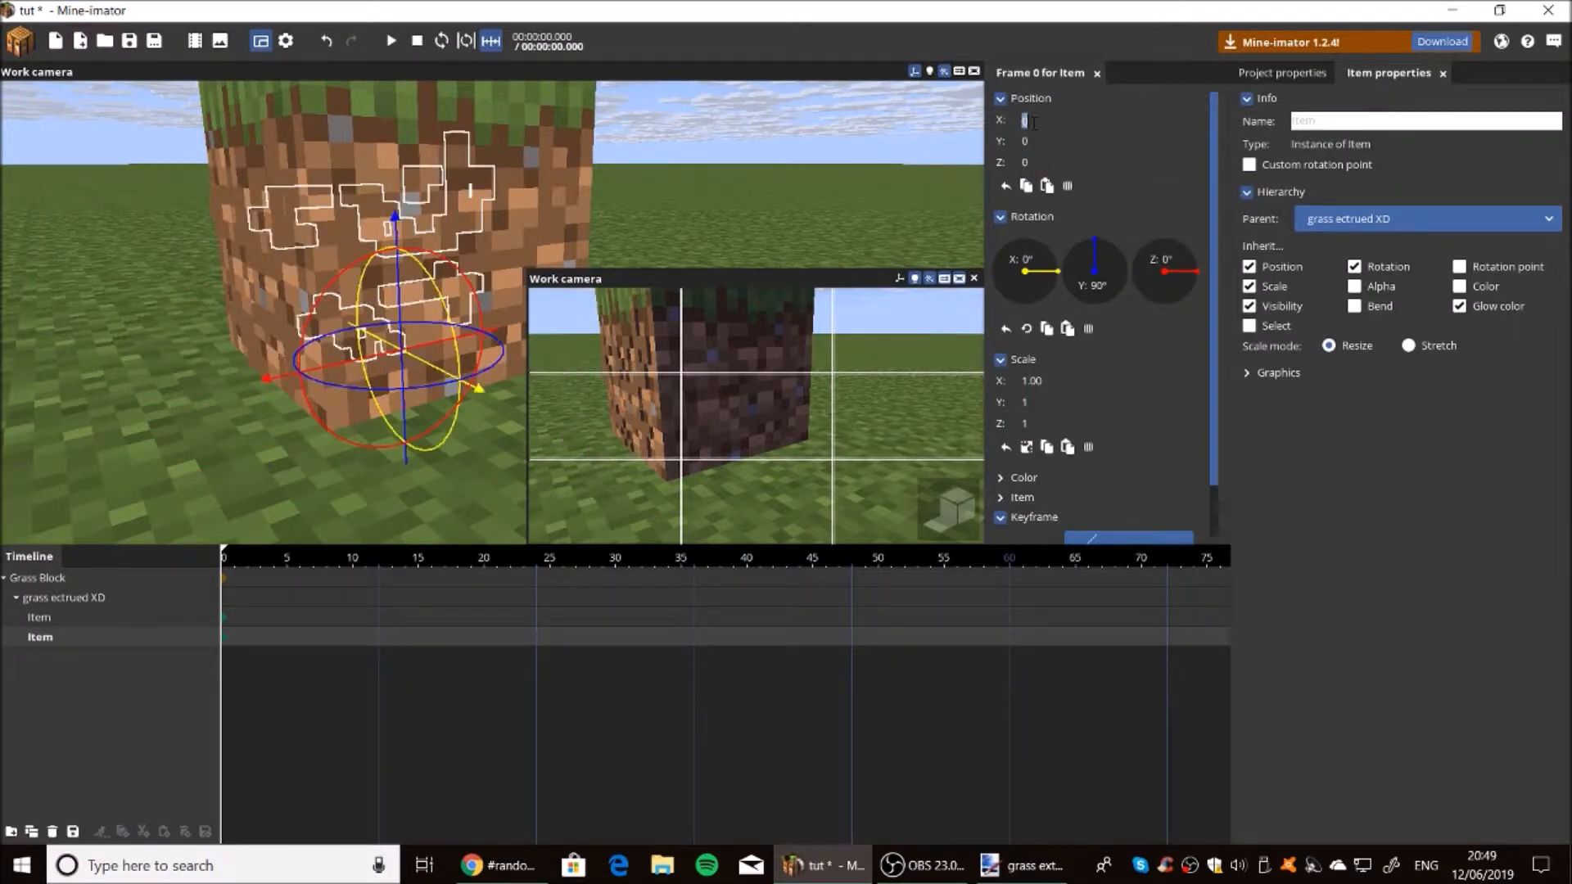
type("7.76126")
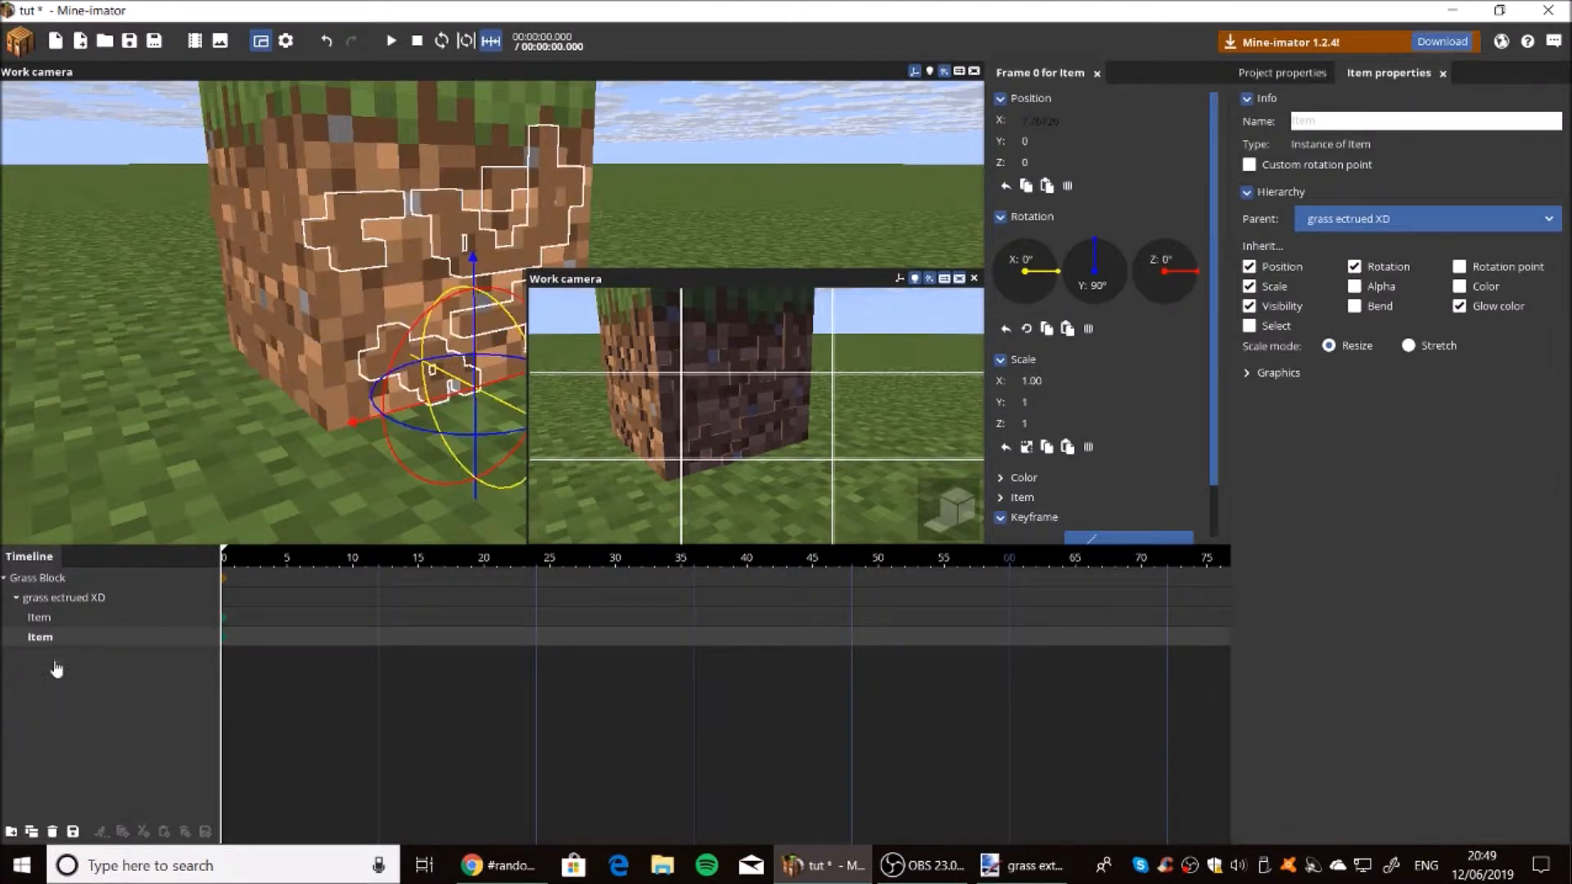
Duplicate the first dirt item and set the copy's Z position to -7.77 and Y rotation to 180° for the opposite face.
left_click(57, 619)
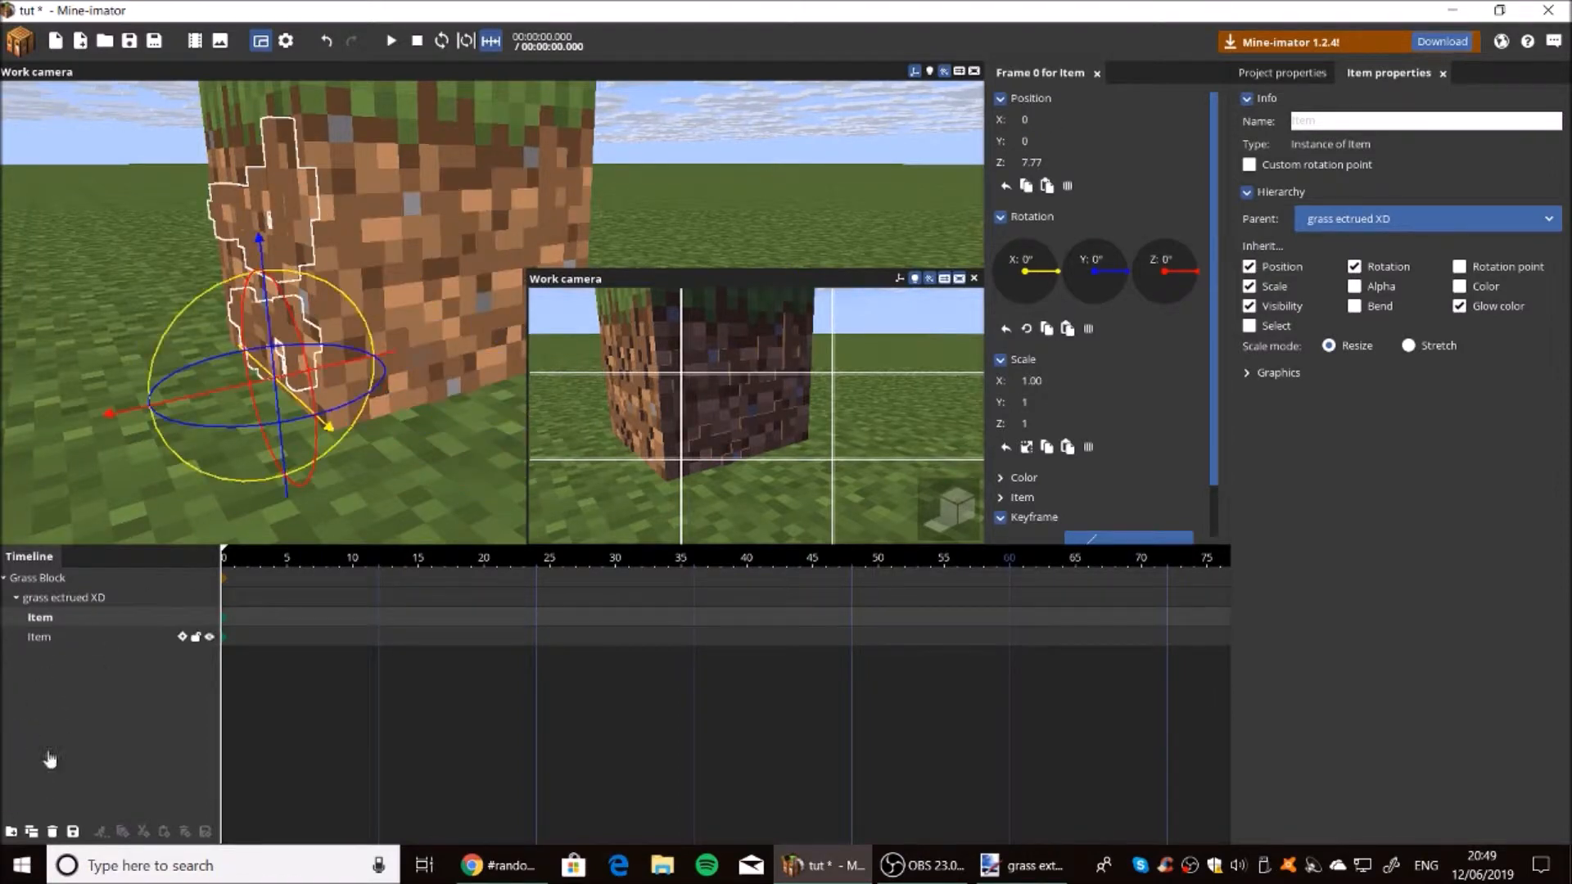
left_click(30, 832)
left_click(1030, 160)
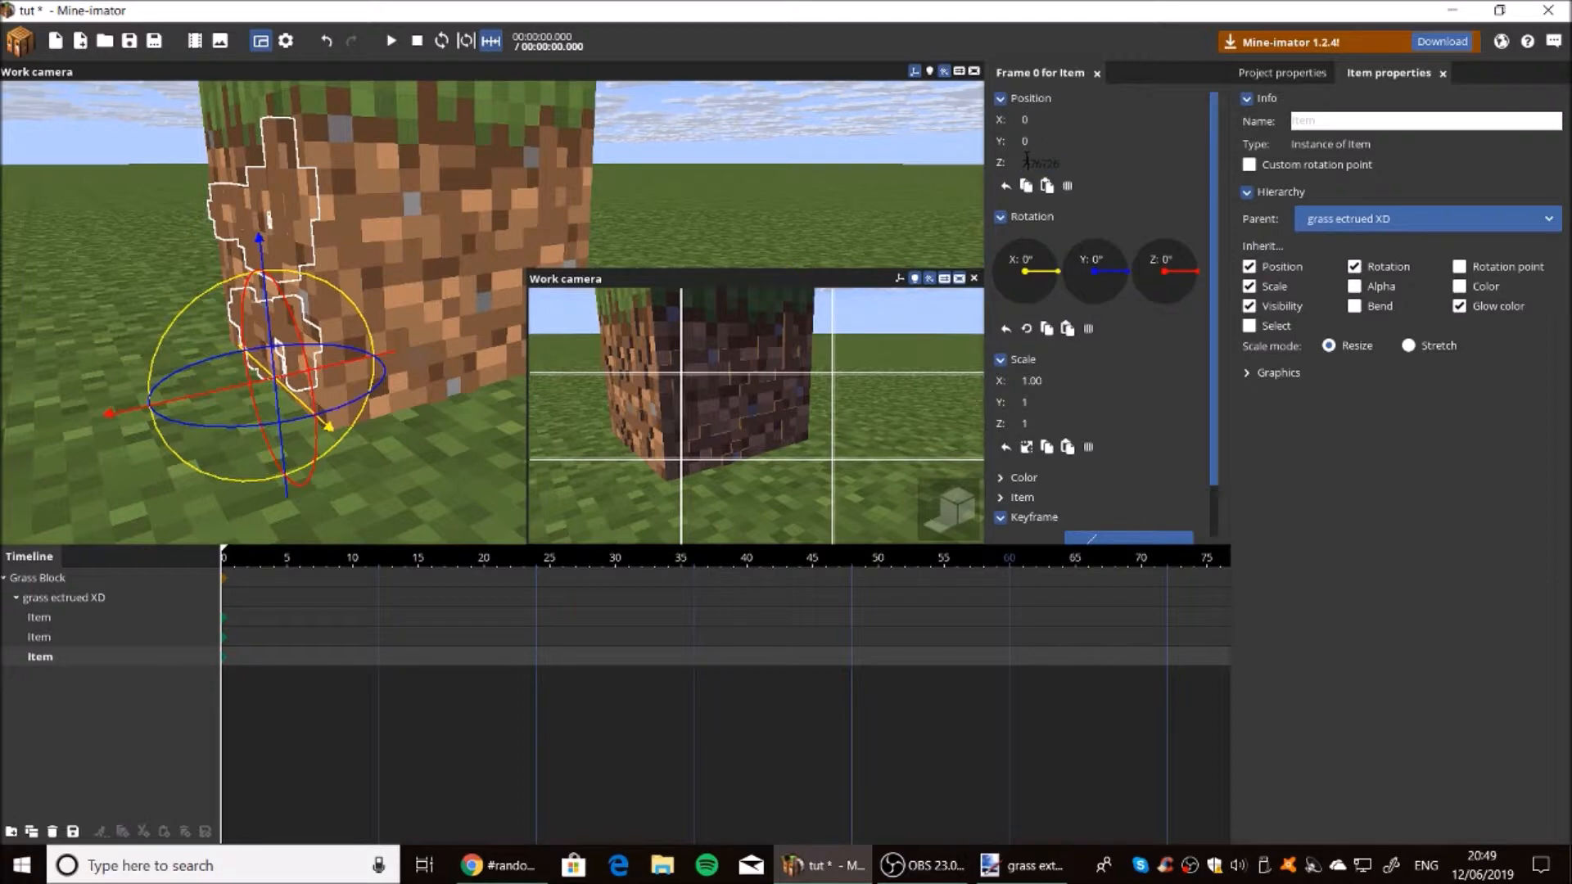
type("-")
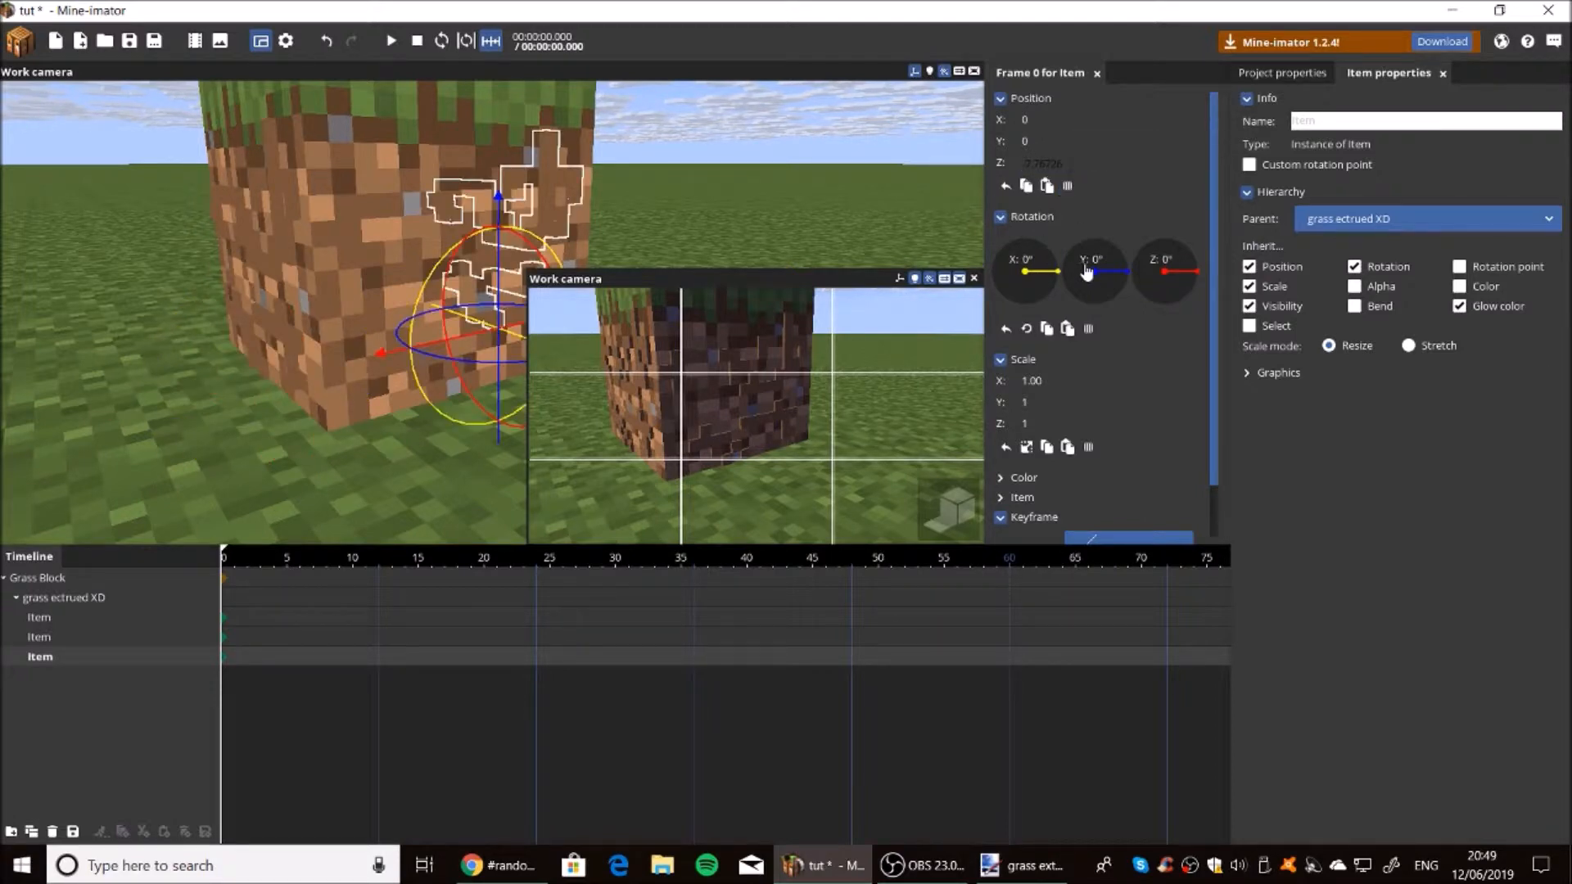
type("180")
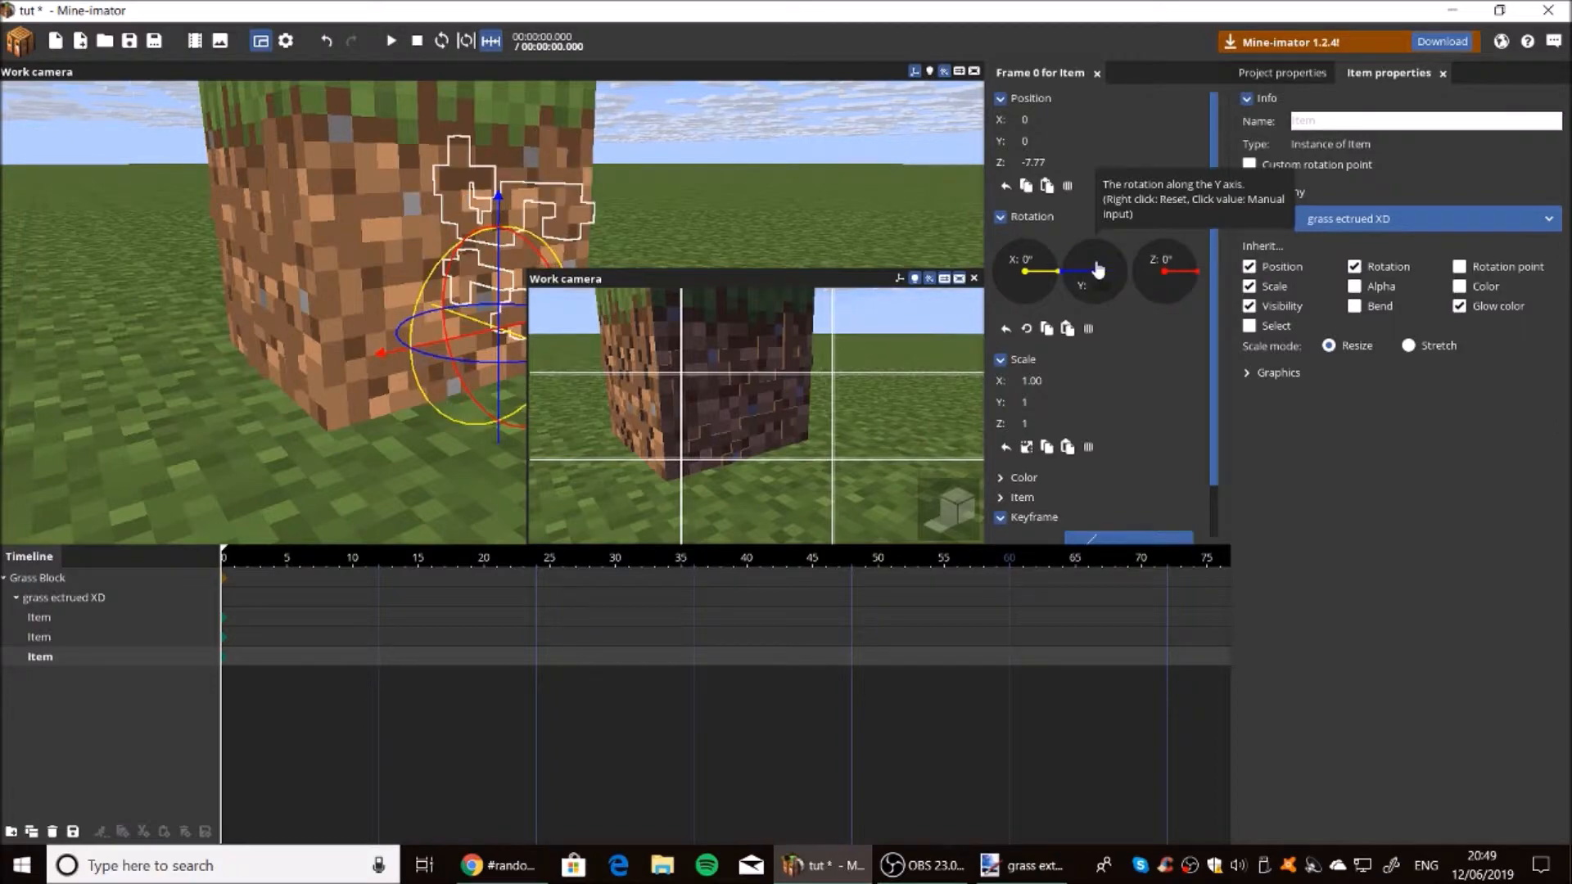
mouse_move(821, 217)
left_mouse_down()
mouse_move(765, 210)
mouse_move(416, 347)
mouse_move(524, 340)
mouse_move(455, 339)
mouse_move(483, 335)
left_mouse_up()
key("ctrl+z")
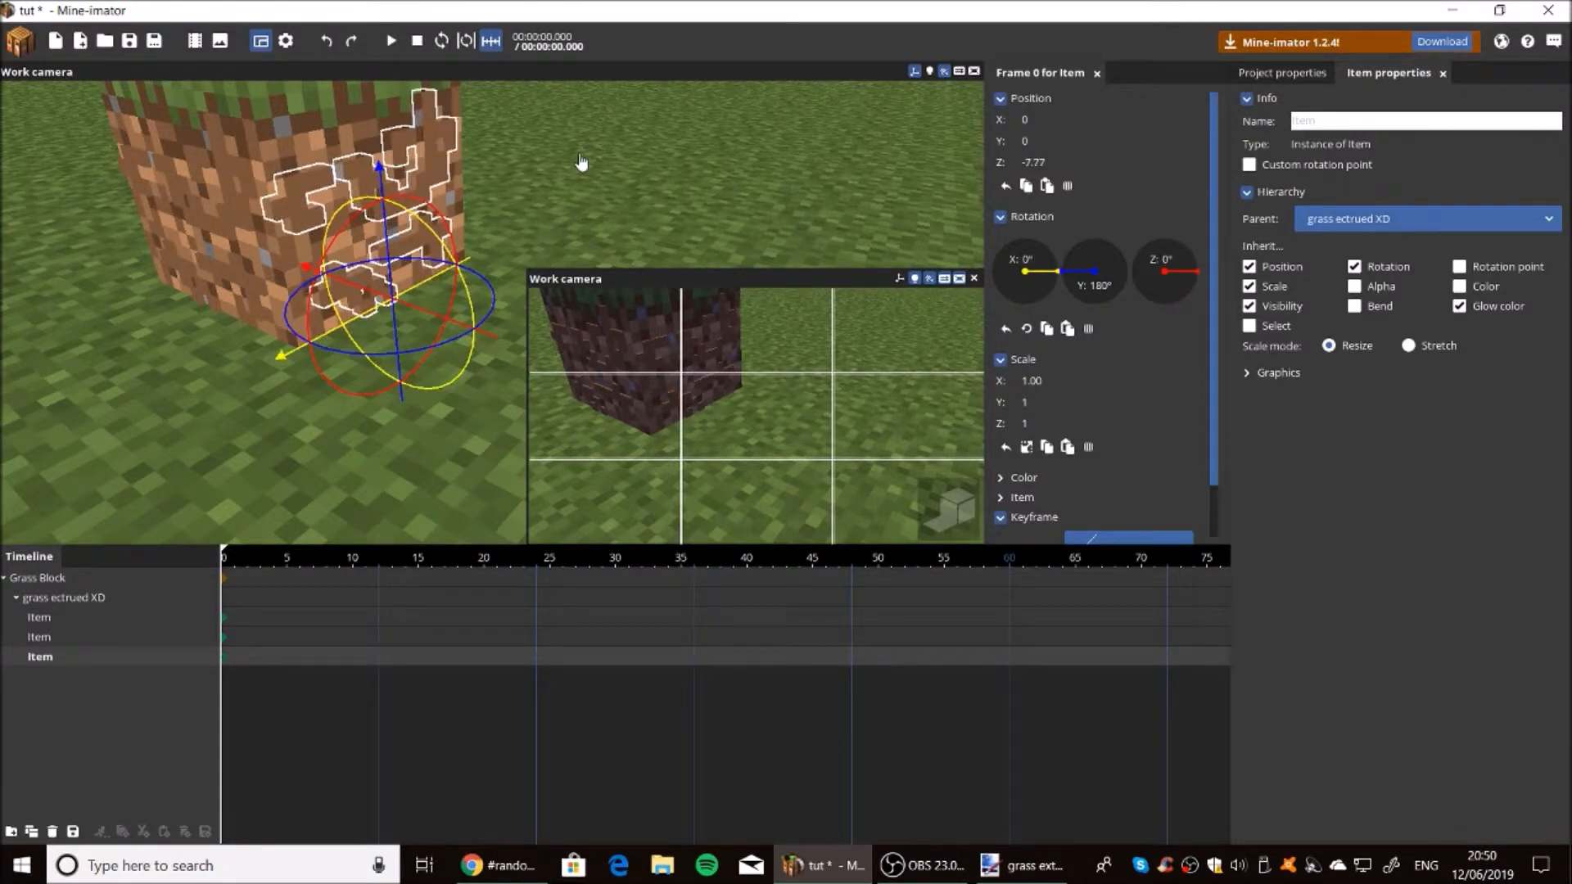
Duplicate the dirt item at X position 7.77 and set the new copy's Y rotation to 270°.
left_click(71, 639)
left_click(31, 832)
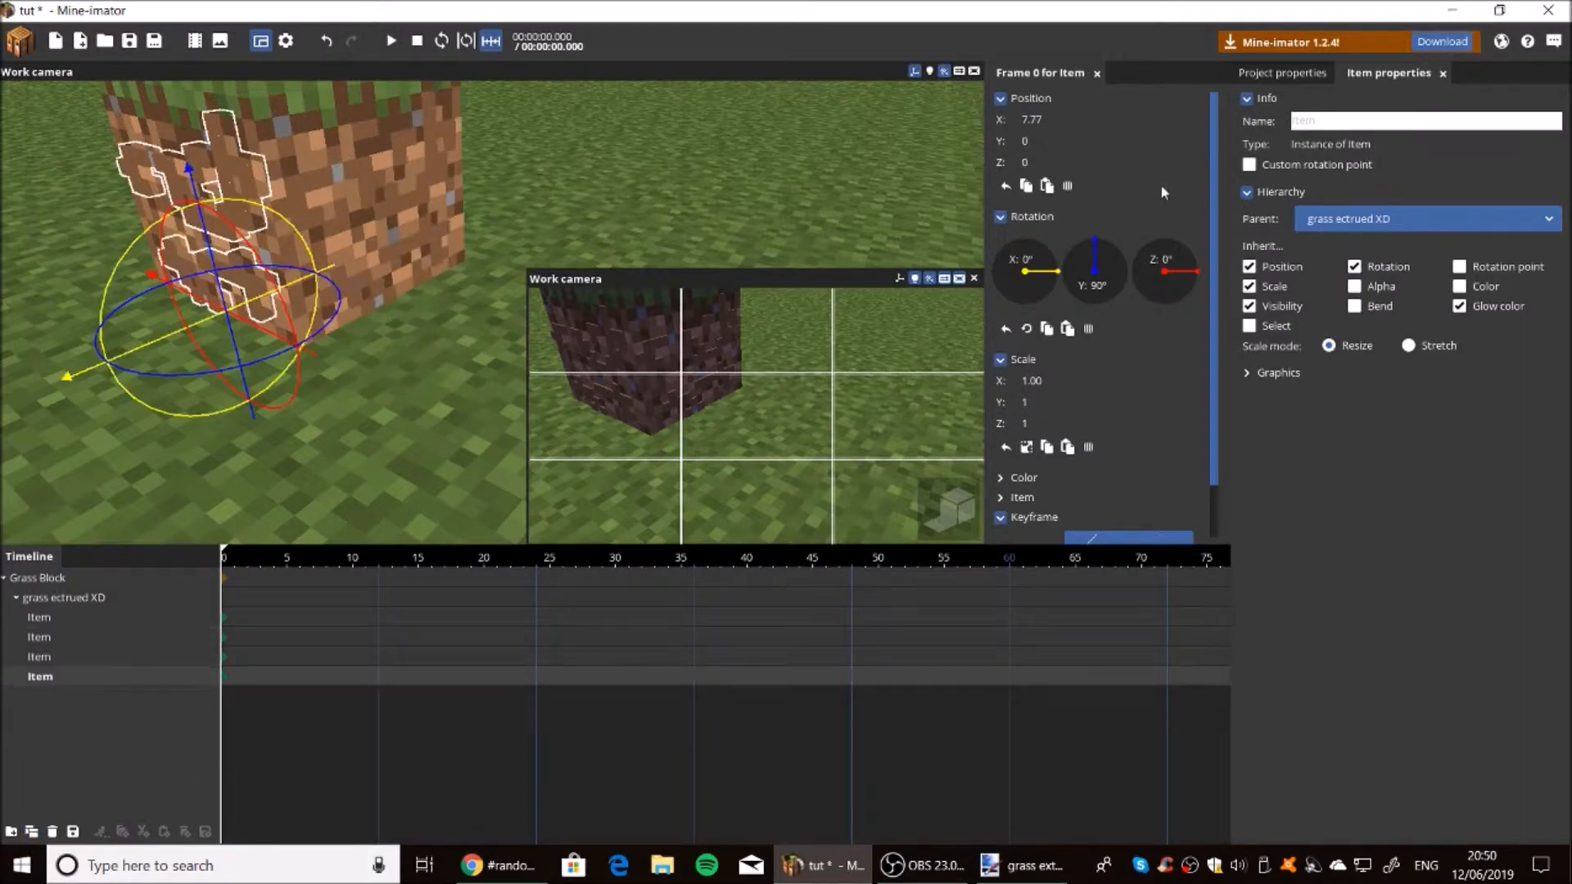
left_click(1097, 285)
type("27")
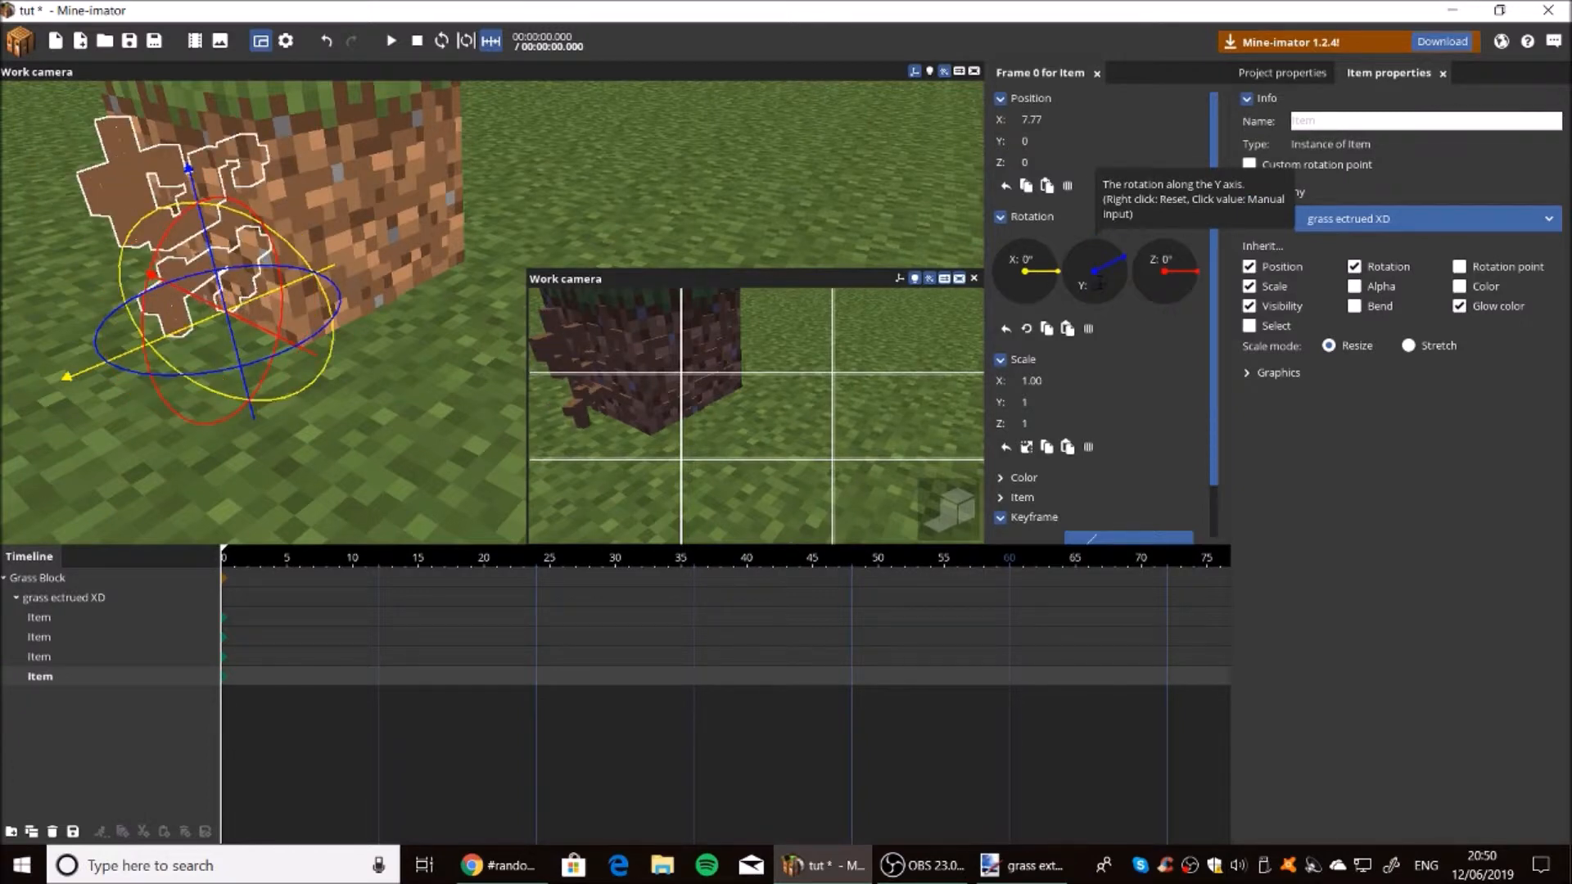
left_click_drag(1098, 283, 1100, 291)
Try moving the new copy's 7.77 offset from X to Z position, and restore it to X with Z at 0.
left_click(1038, 120)
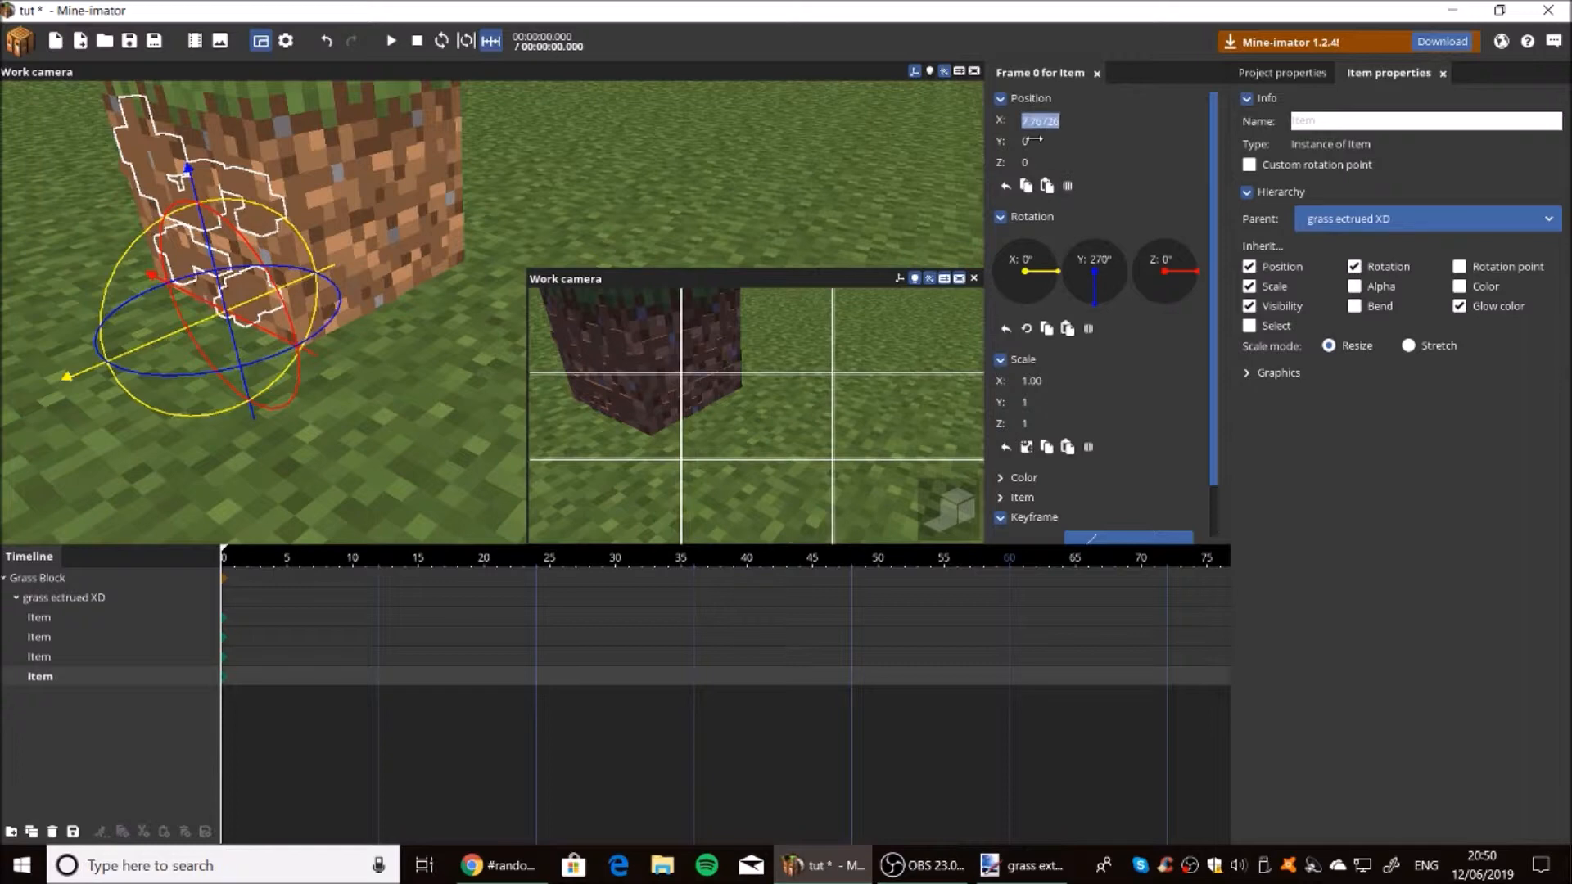
key("ctrl+x")
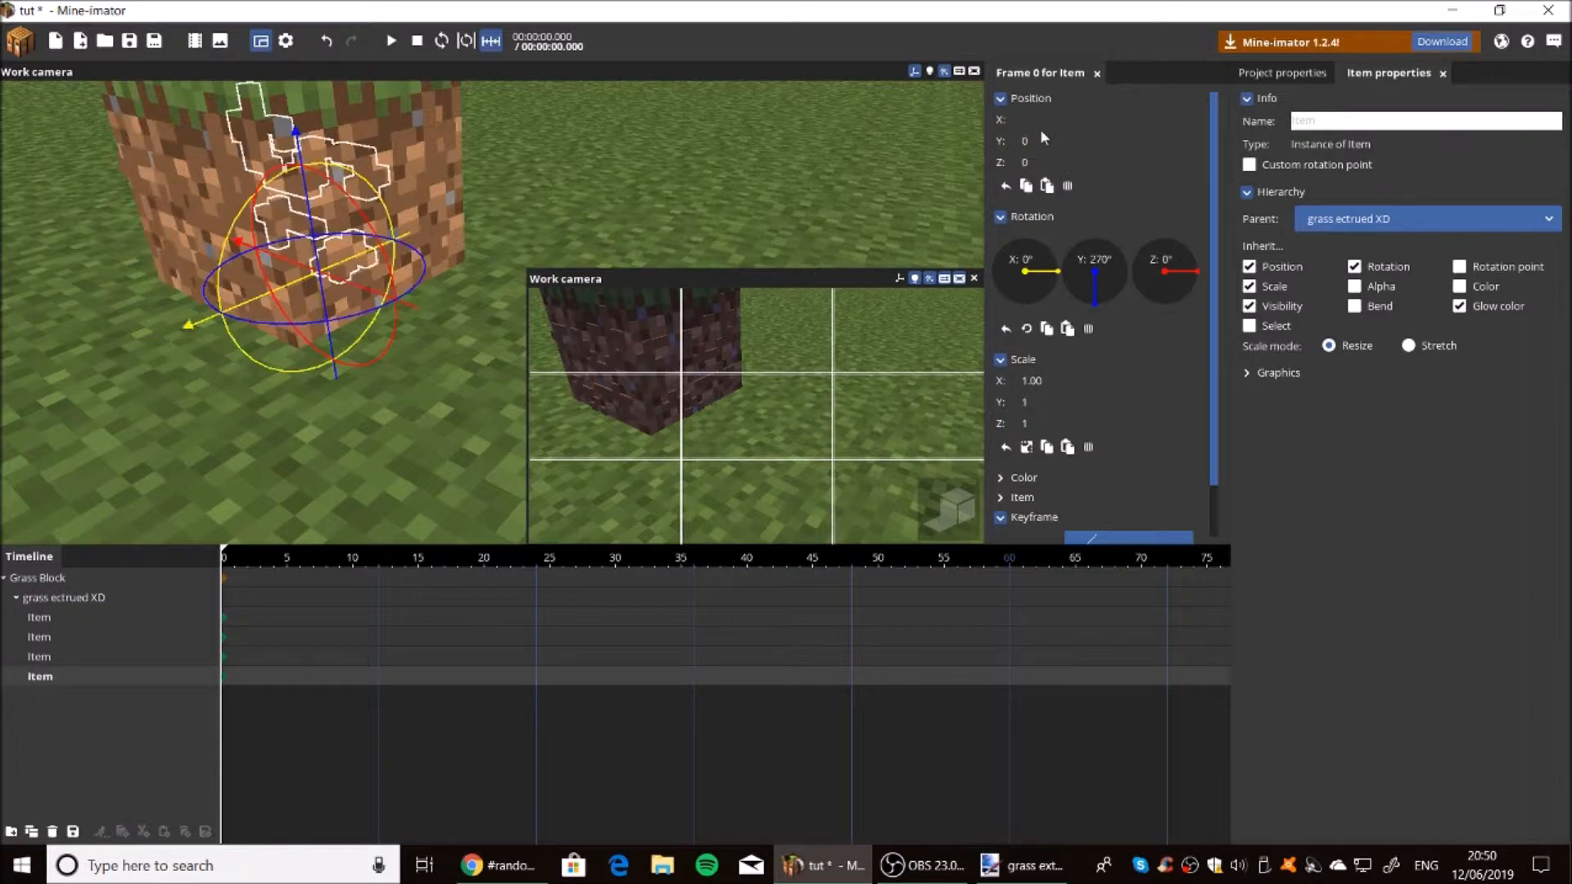
left_click(1033, 163)
key("ctrl+v")
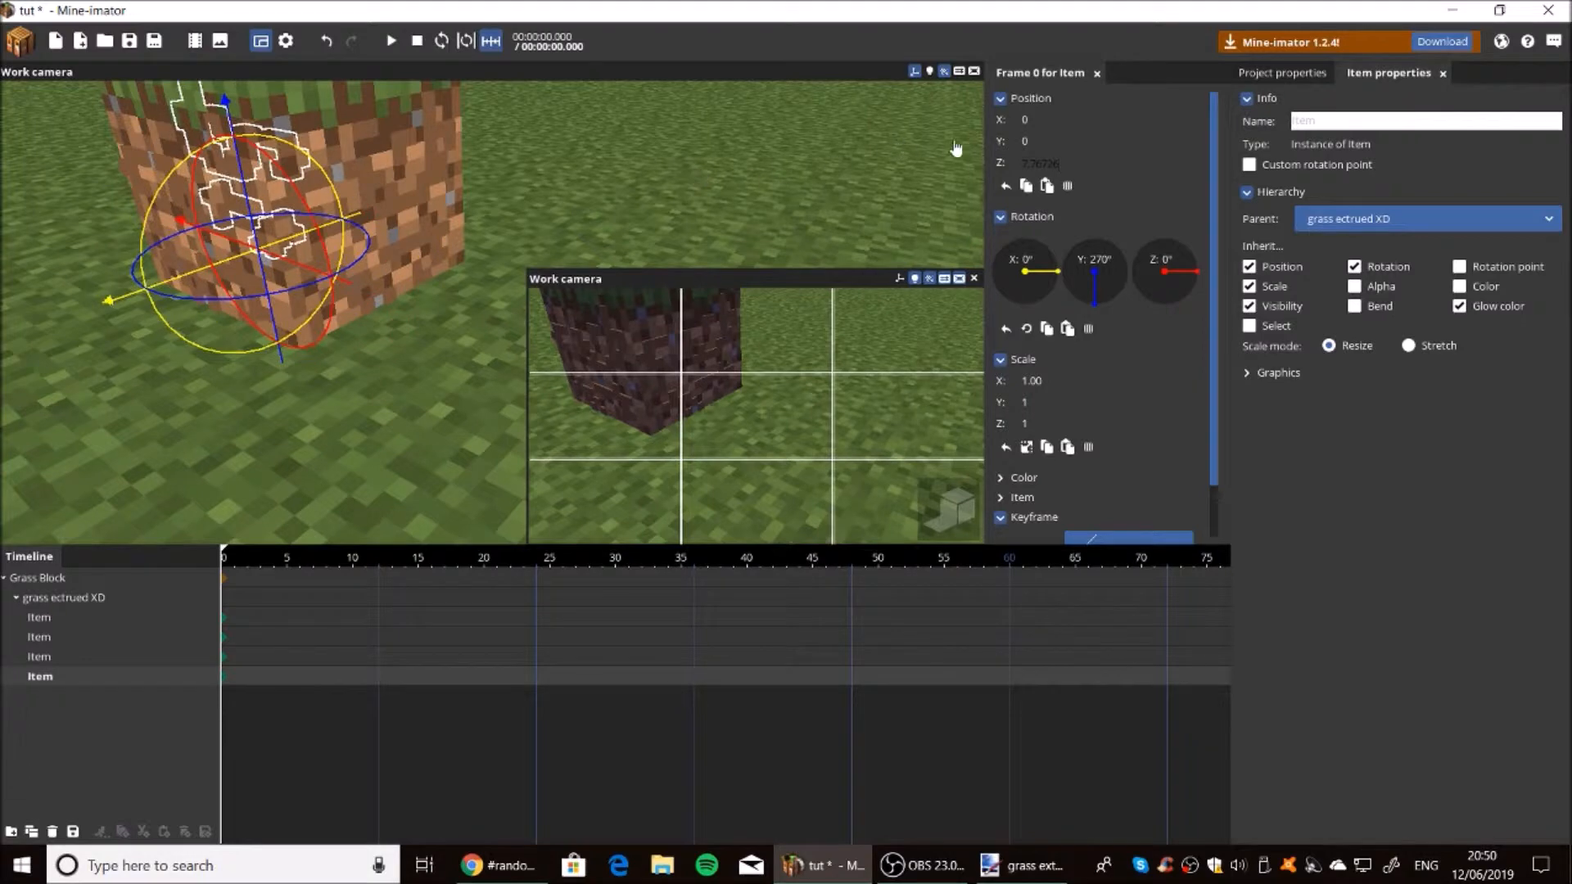
type("0")
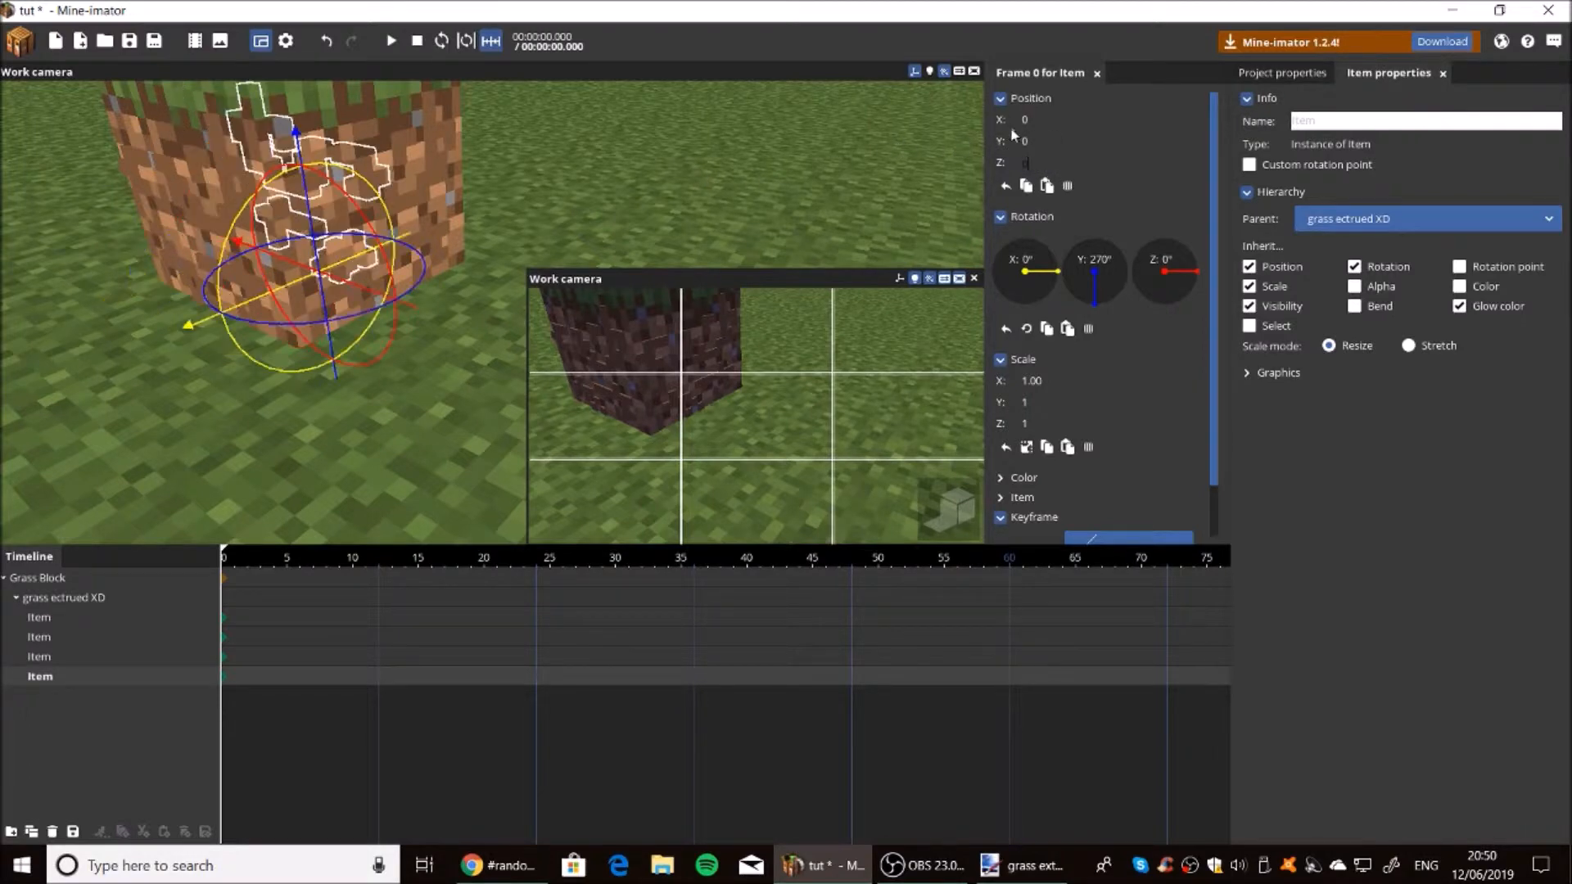
key("ctrl+v")
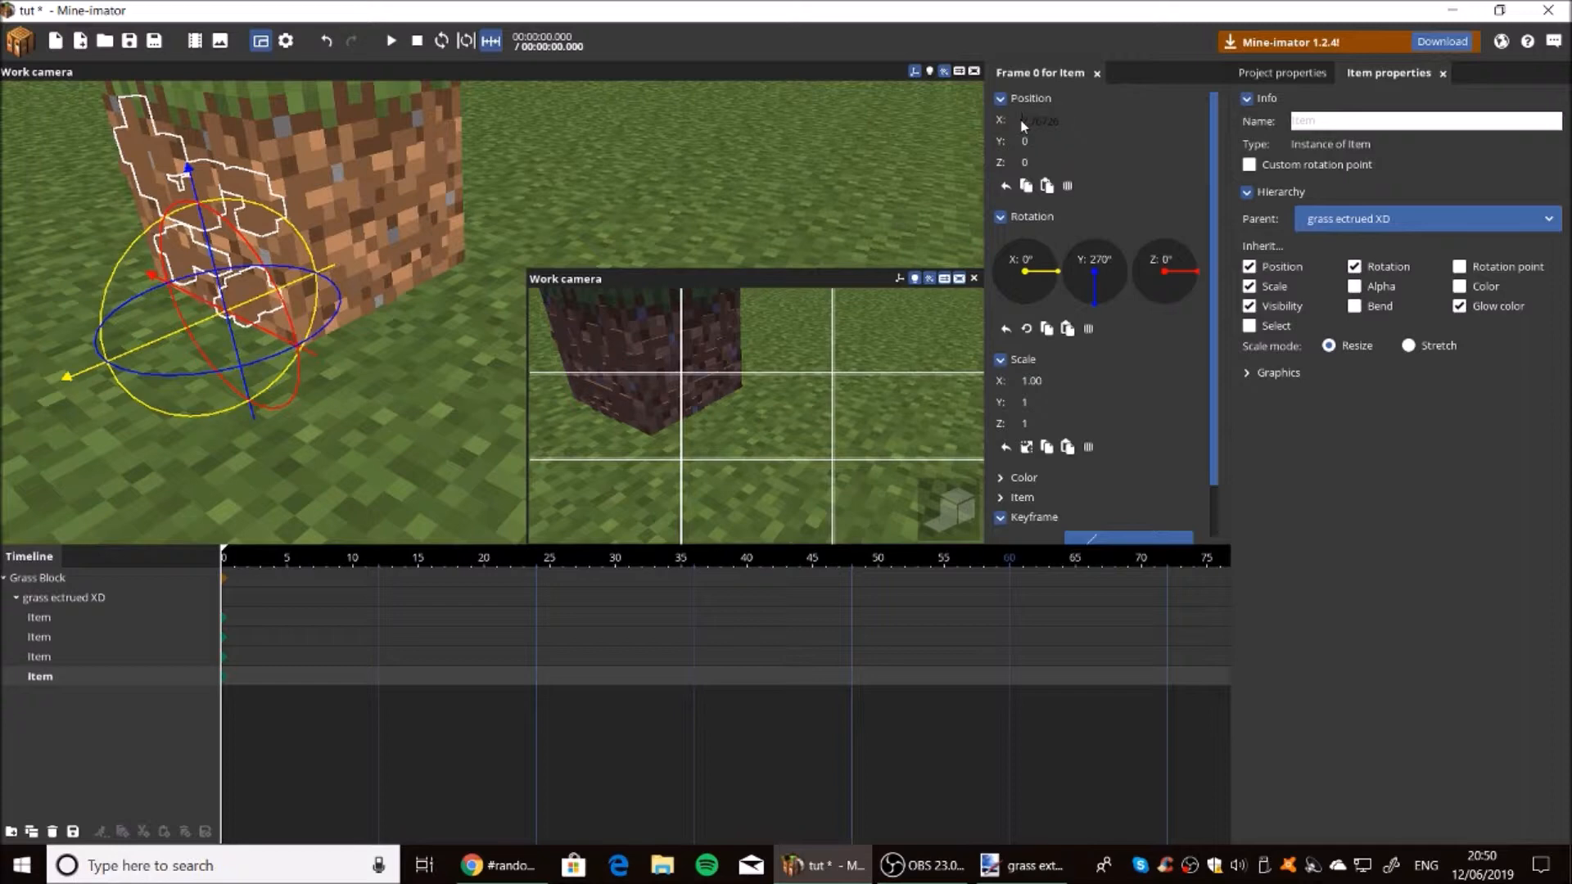
Deselect the dirt item and turn on high-quality rendering to inspect the dirt details on the block.
left_click(811, 235)
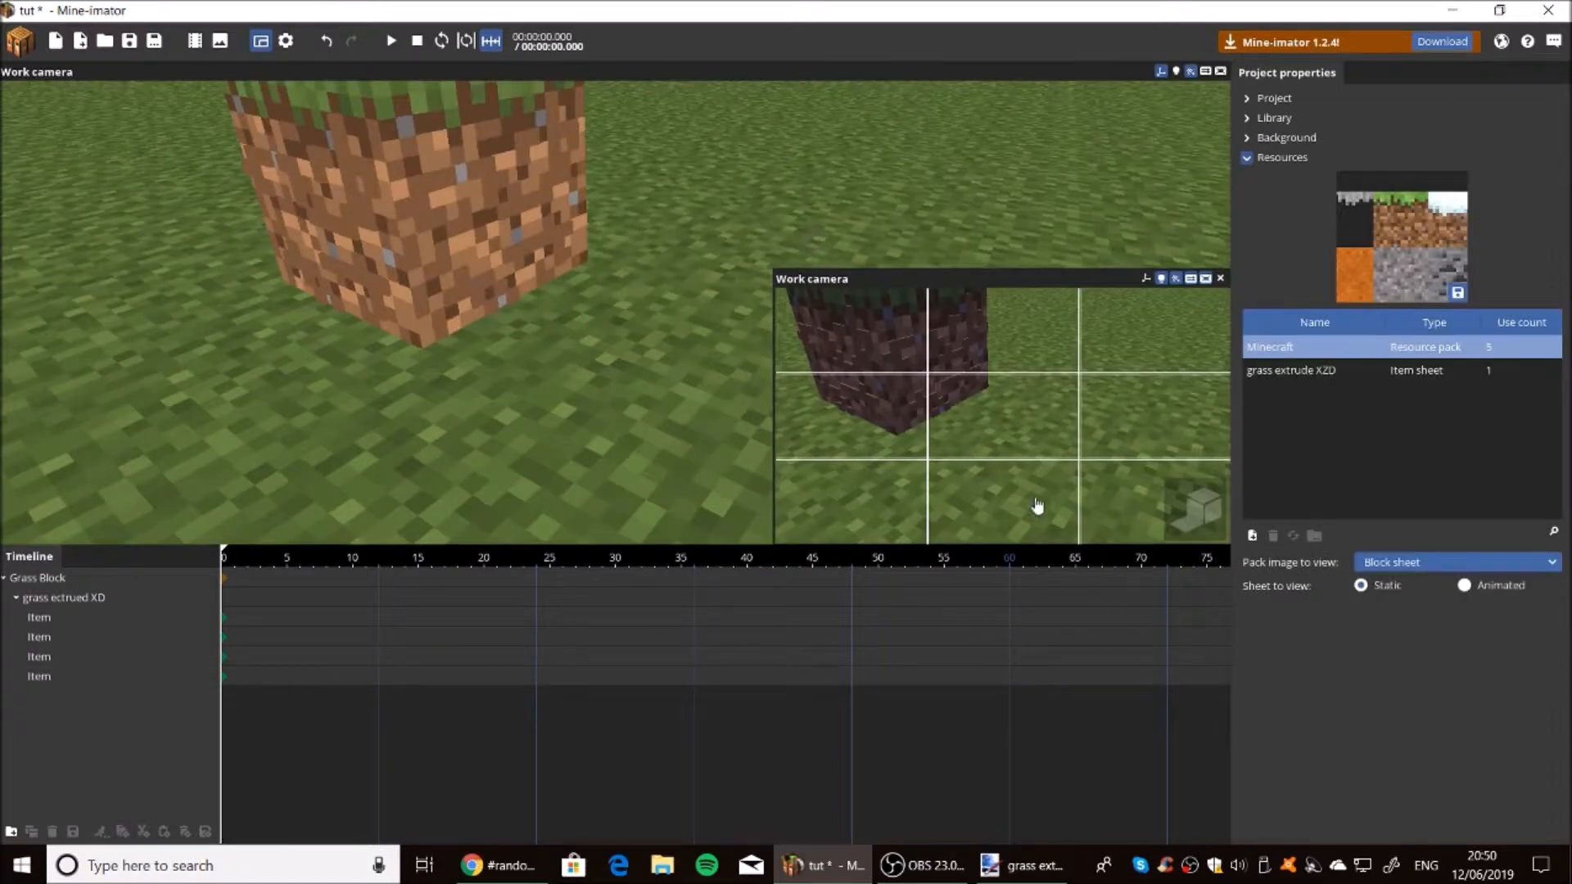
left_click(1197, 520)
left_click_drag(526, 199, 442, 86)
scroll(773, 247, "up", 3)
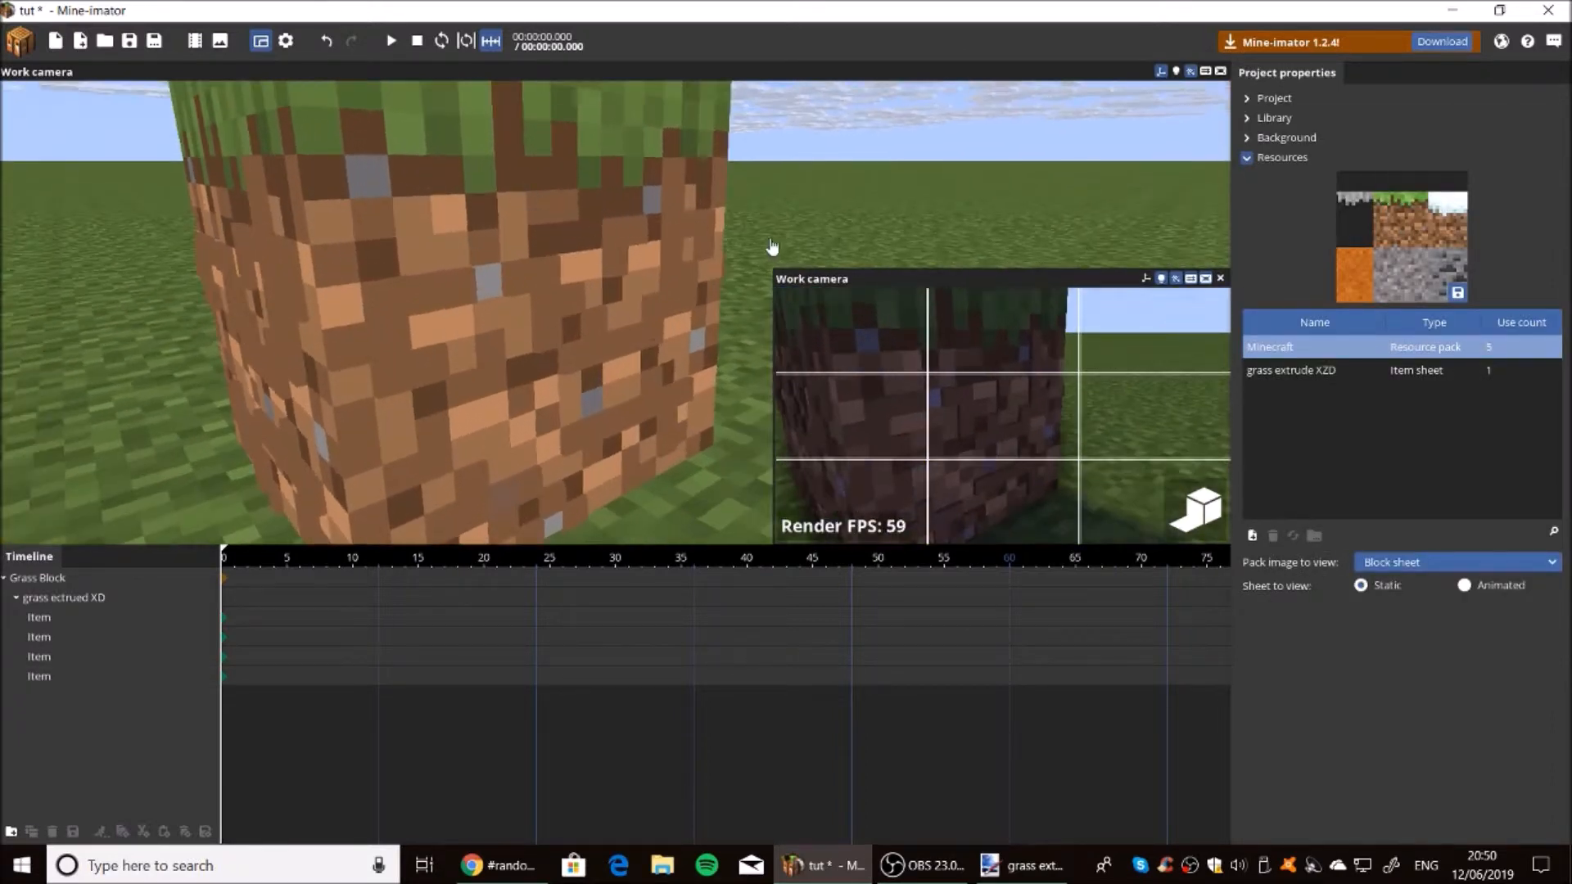
Hide the secondary camera view and collapse the grass ectrued XD folder.
left_click(255, 45)
left_click_drag(410, 237, 459, 188)
scroll(614, 311, "up", 1)
scroll(74, 499, "down", 5)
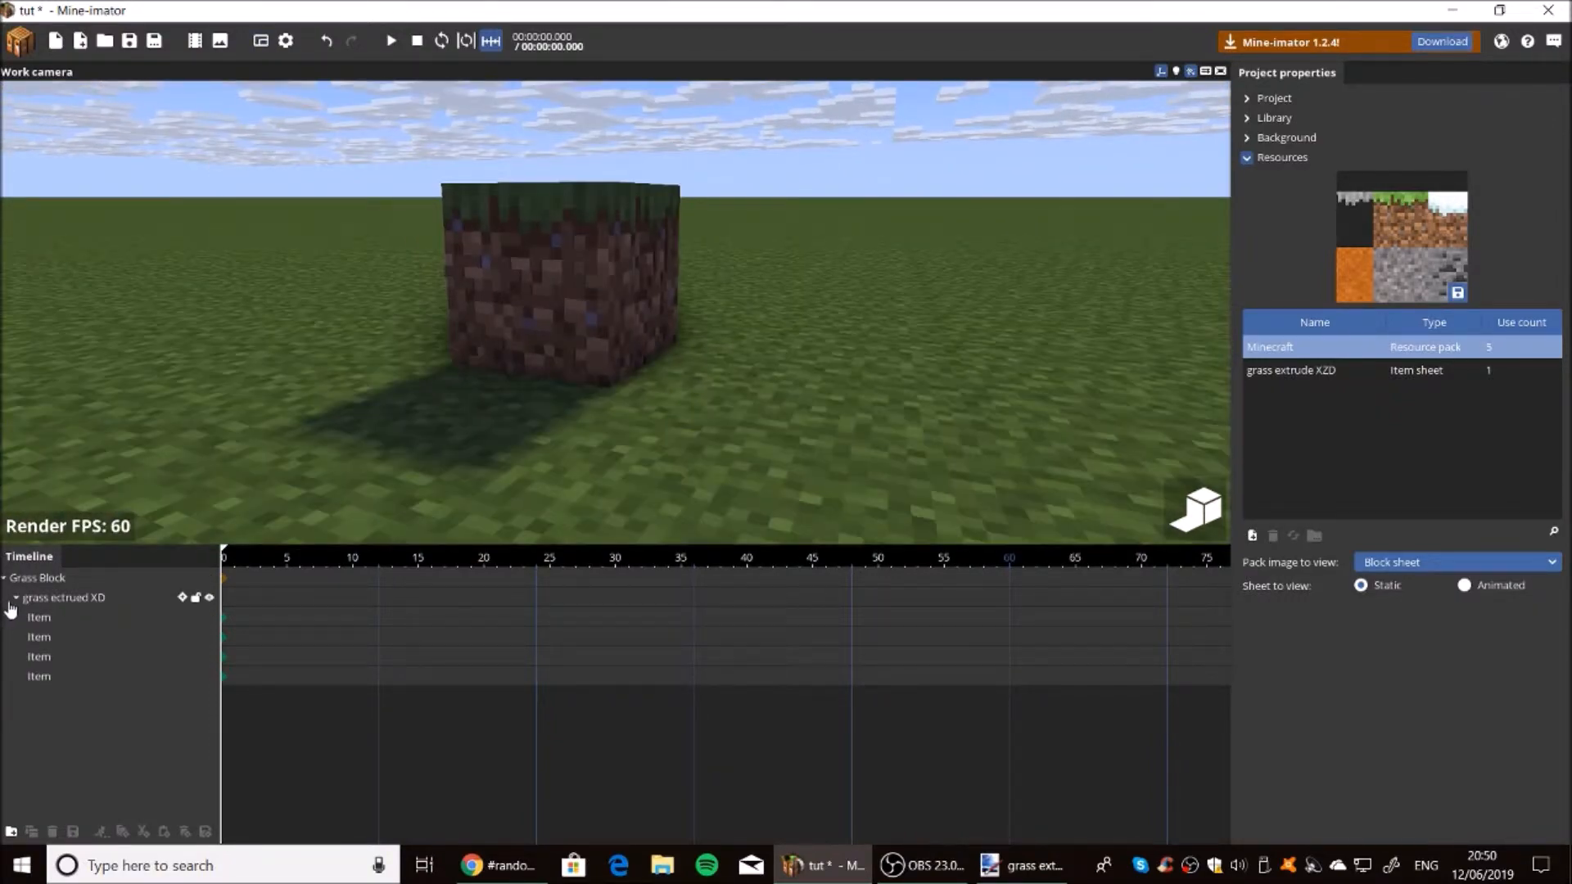
left_click(14, 599)
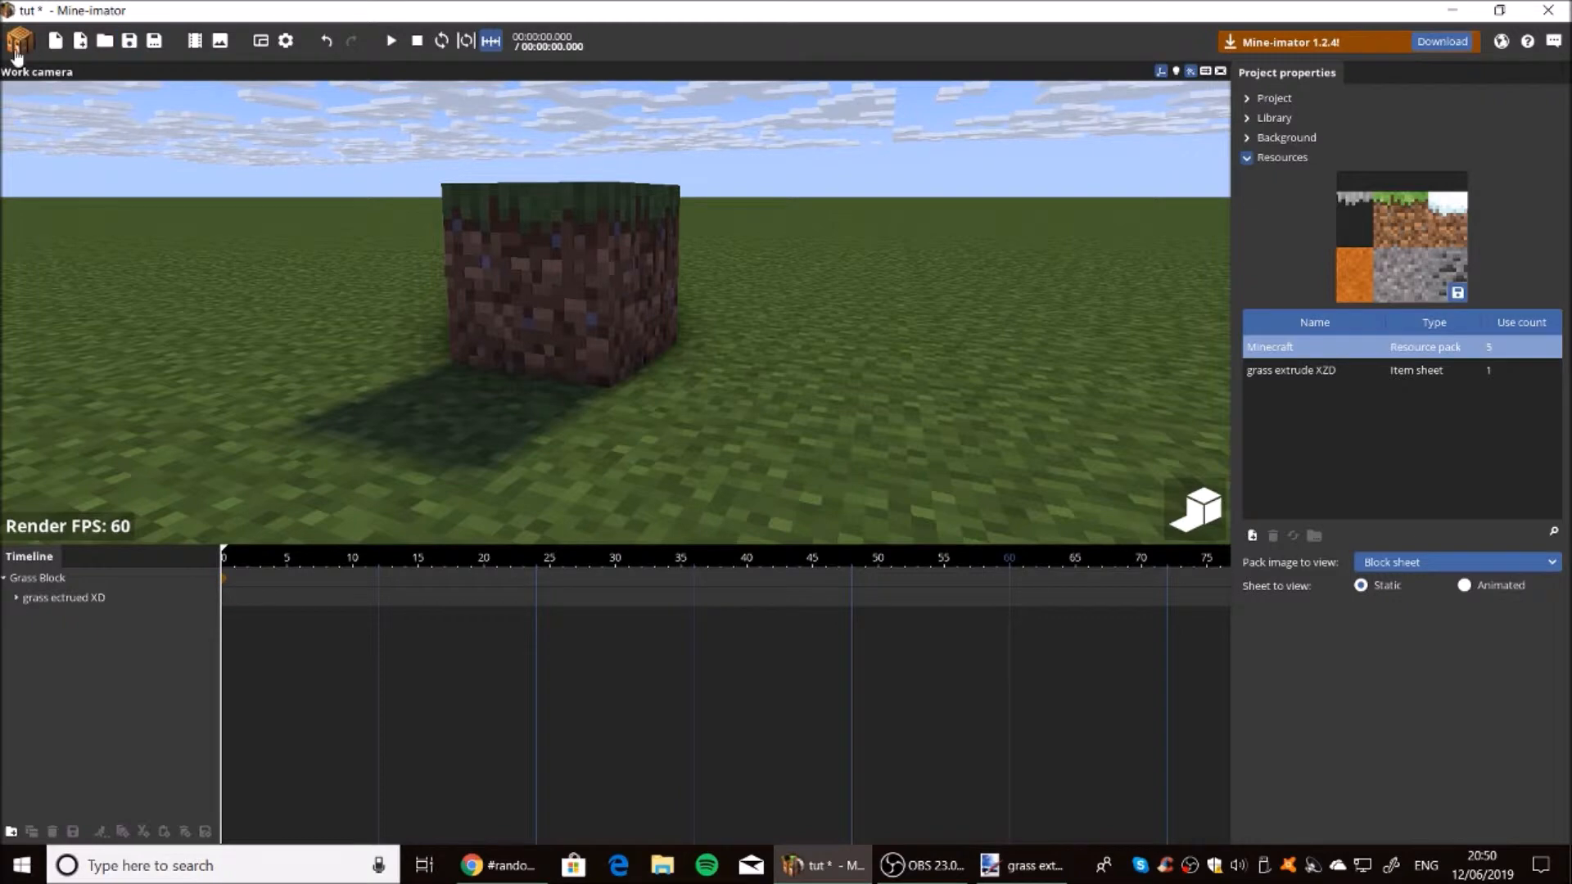
Create a 3D item from the first green grass piece of the grass extrude XZD sheet and parent it to the grass ectrued XD folder.
left_click(20, 41)
left_click(176, 111)
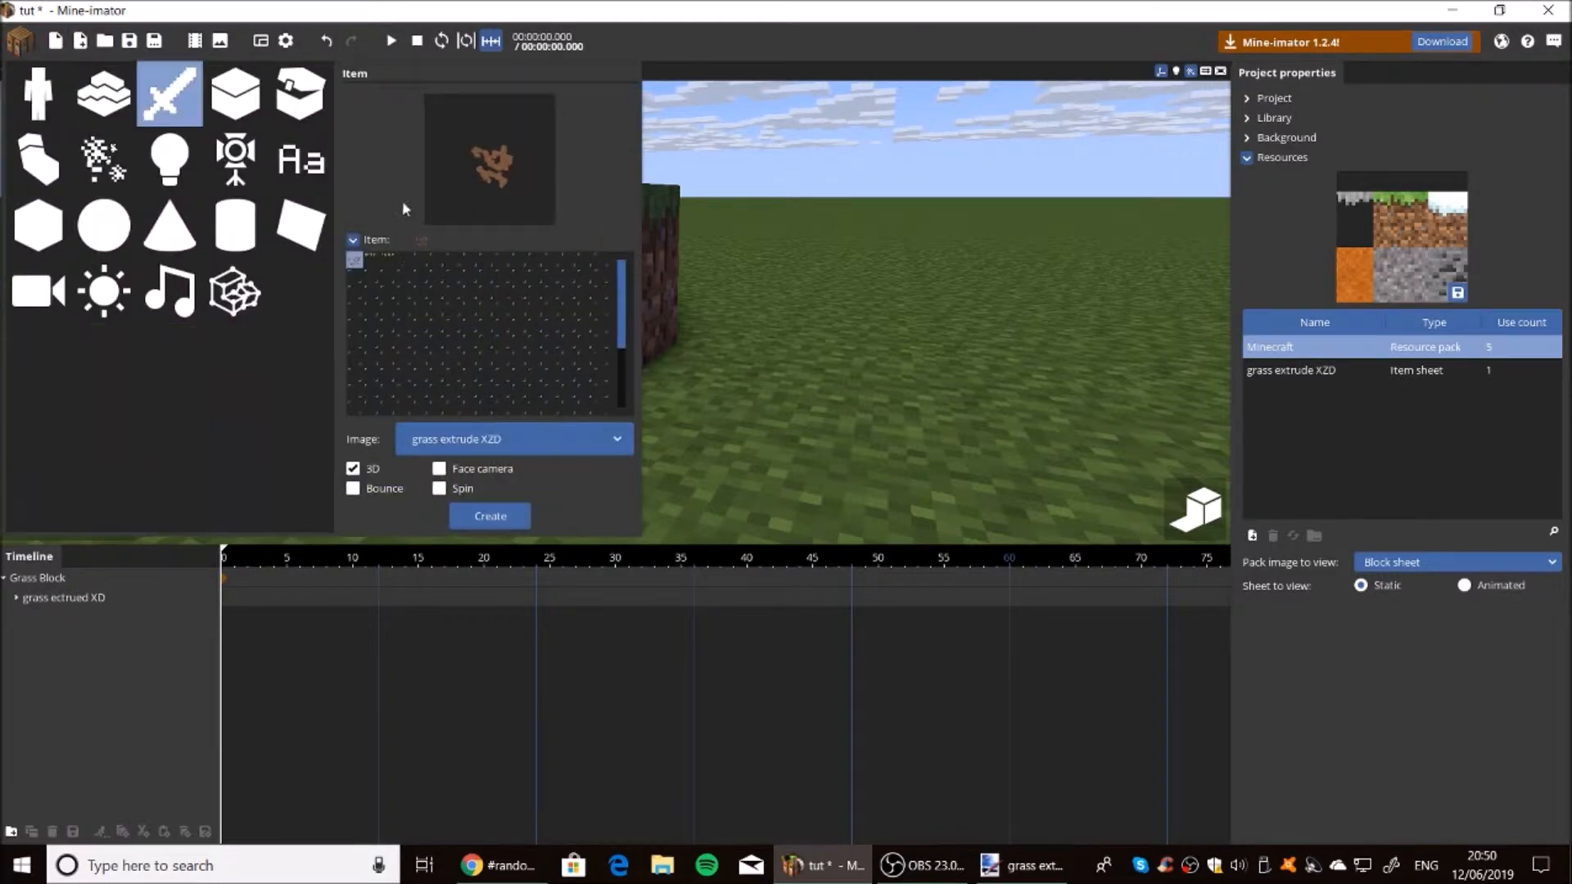
left_click(371, 262)
left_click(490, 517)
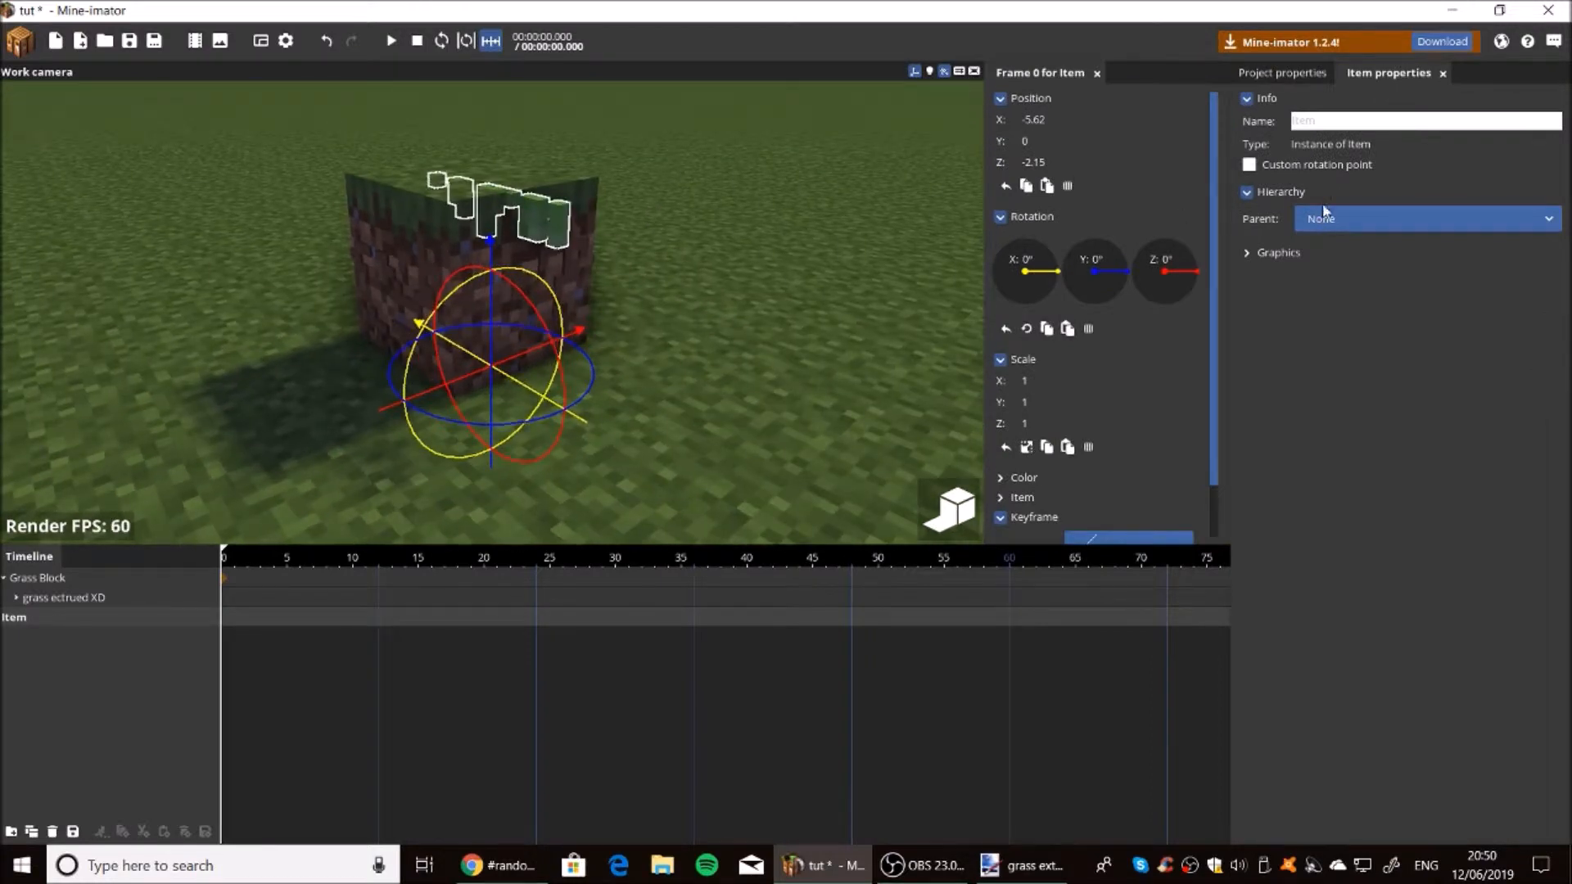
left_click(1336, 222)
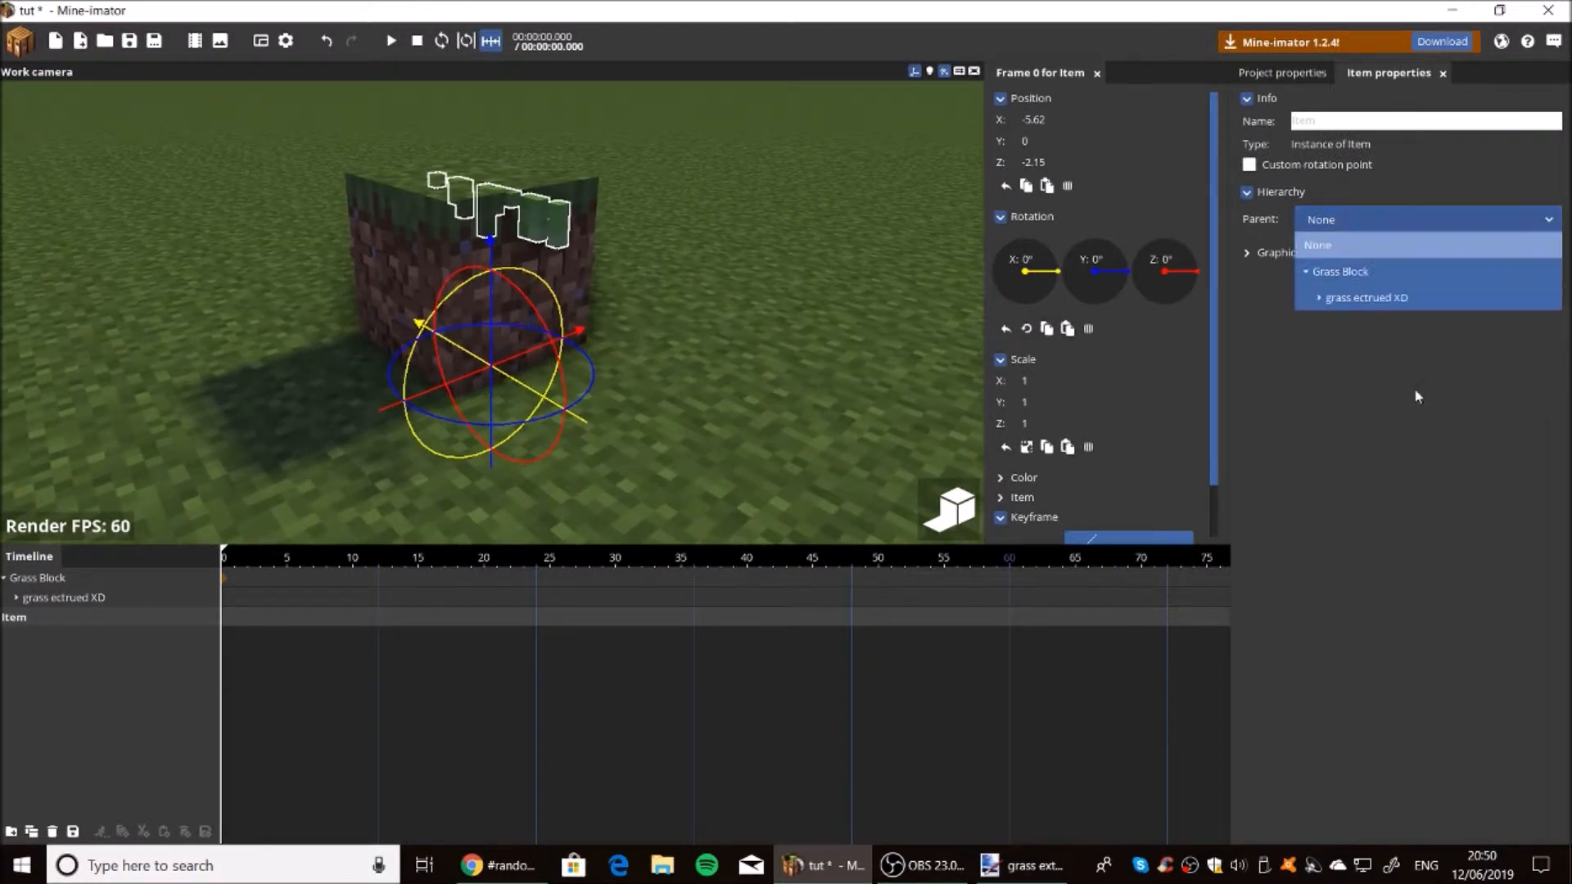
left_click(1330, 300)
Set the grass item's Y rotation to 90° and its Z position to 0.
left_click_drag(598, 387, 458, 434)
left_click(1098, 259)
type("90")
key("Return")
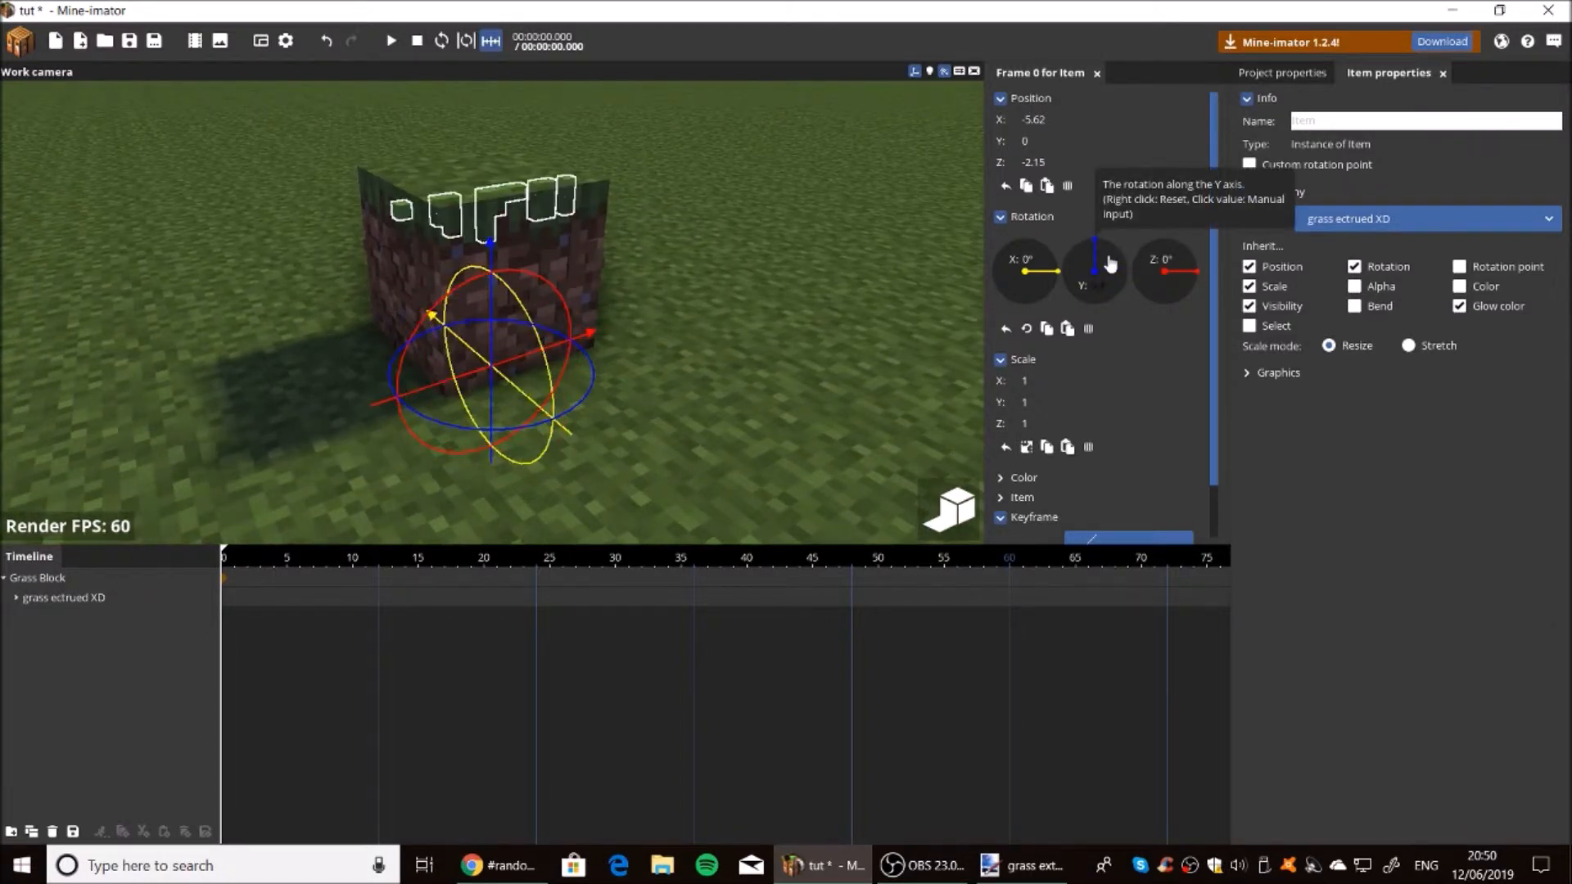
left_click_drag(589, 340, 621, 335)
left_click_drag(801, 180, 714, 176)
left_click_drag(642, 355, 653, 354)
left_click(1030, 162)
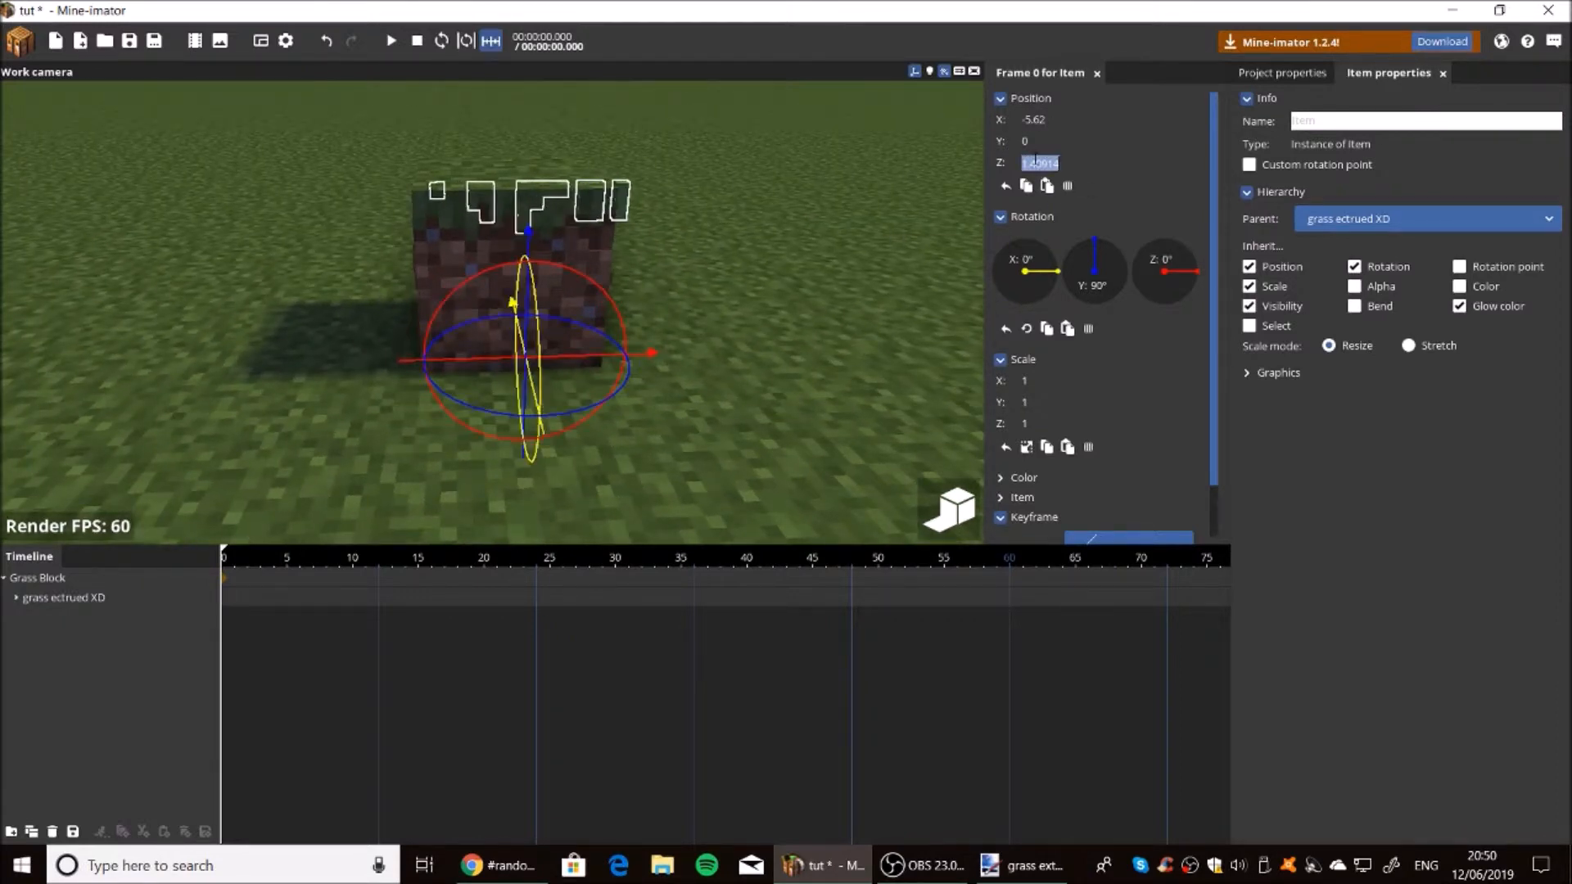
type("0")
Move the grass item against the block's side face at X position about -8.24 and set its X scale to 0.999.
left_click_drag(892, 165, 828, 175)
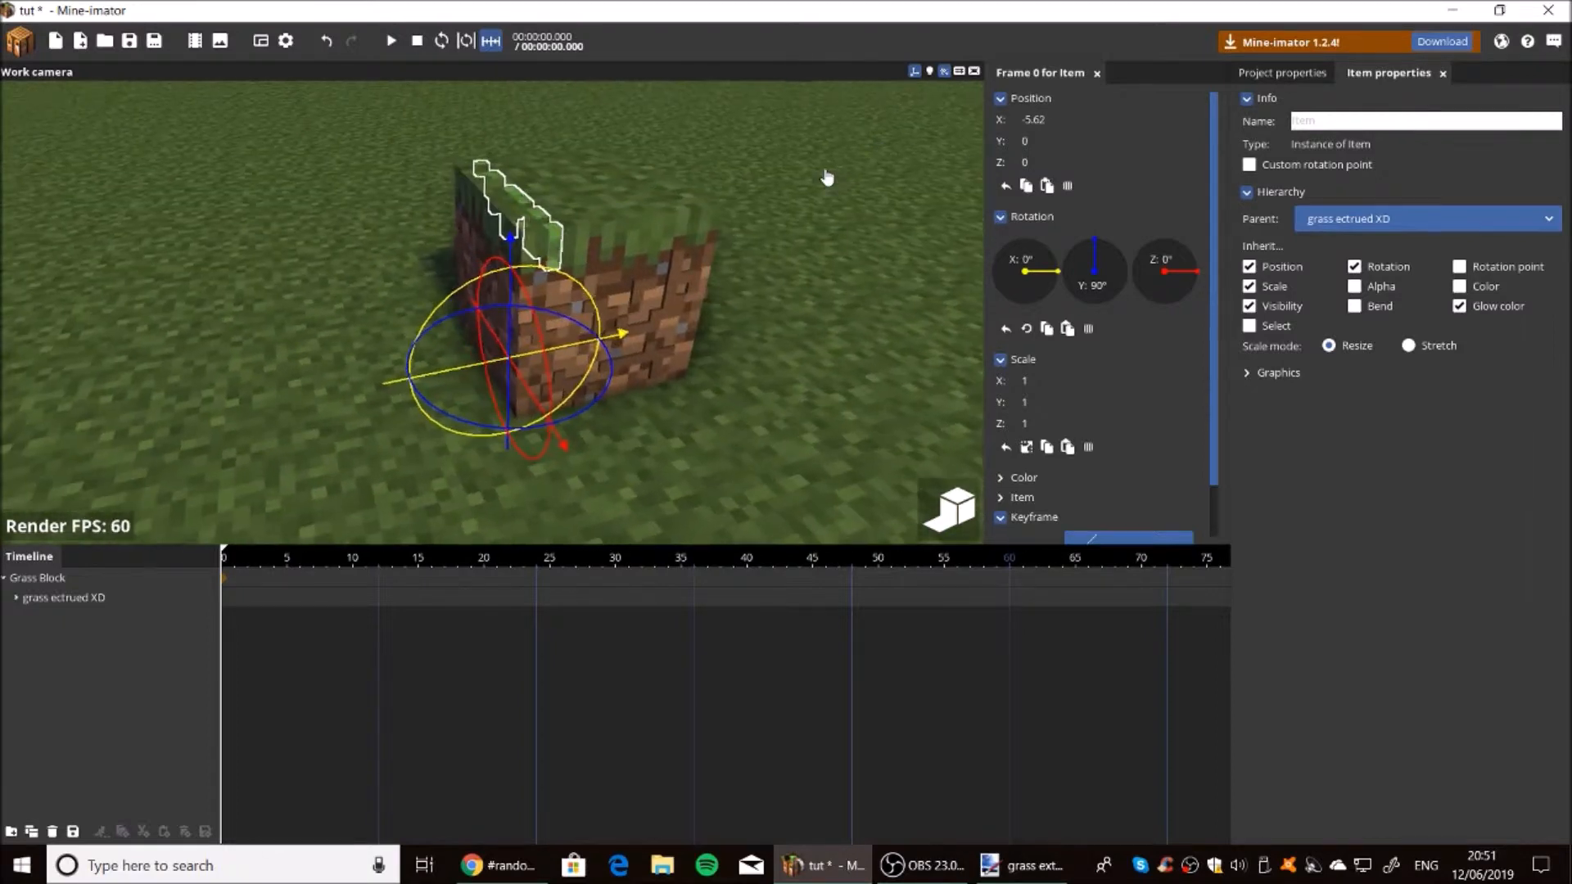
left_click_drag(632, 337, 597, 338)
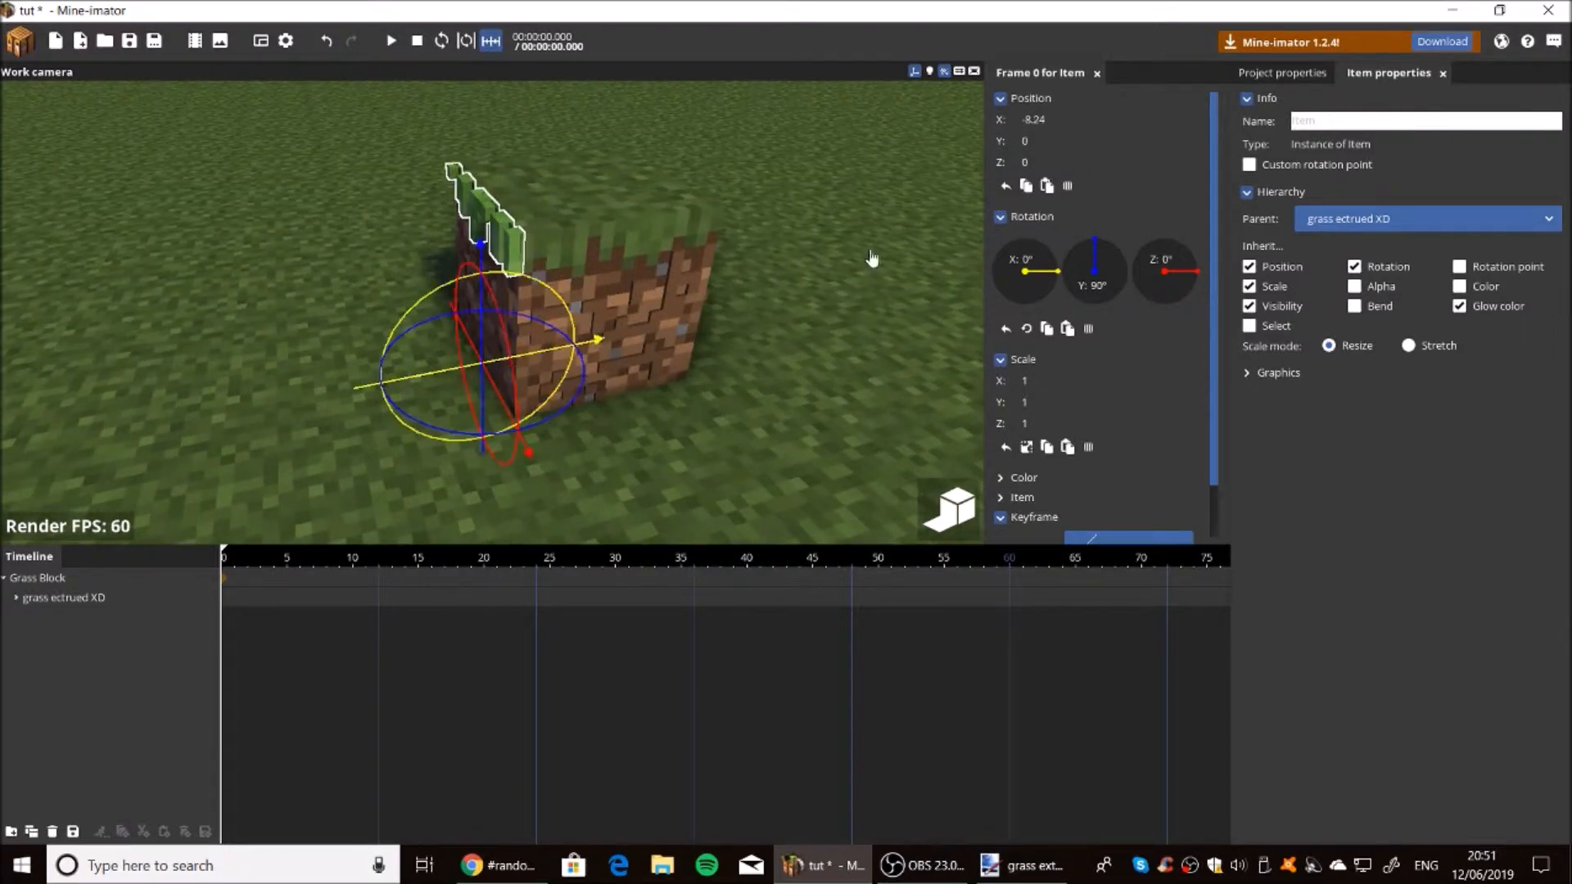
left_click(1032, 380)
type("0.999")
key("Return")
Lower the grass item slightly to a Y position of about -0.13, and undo the extra adjustment.
left_click(799, 375)
left_click_drag(794, 374, 772, 368)
left_click(660, 299)
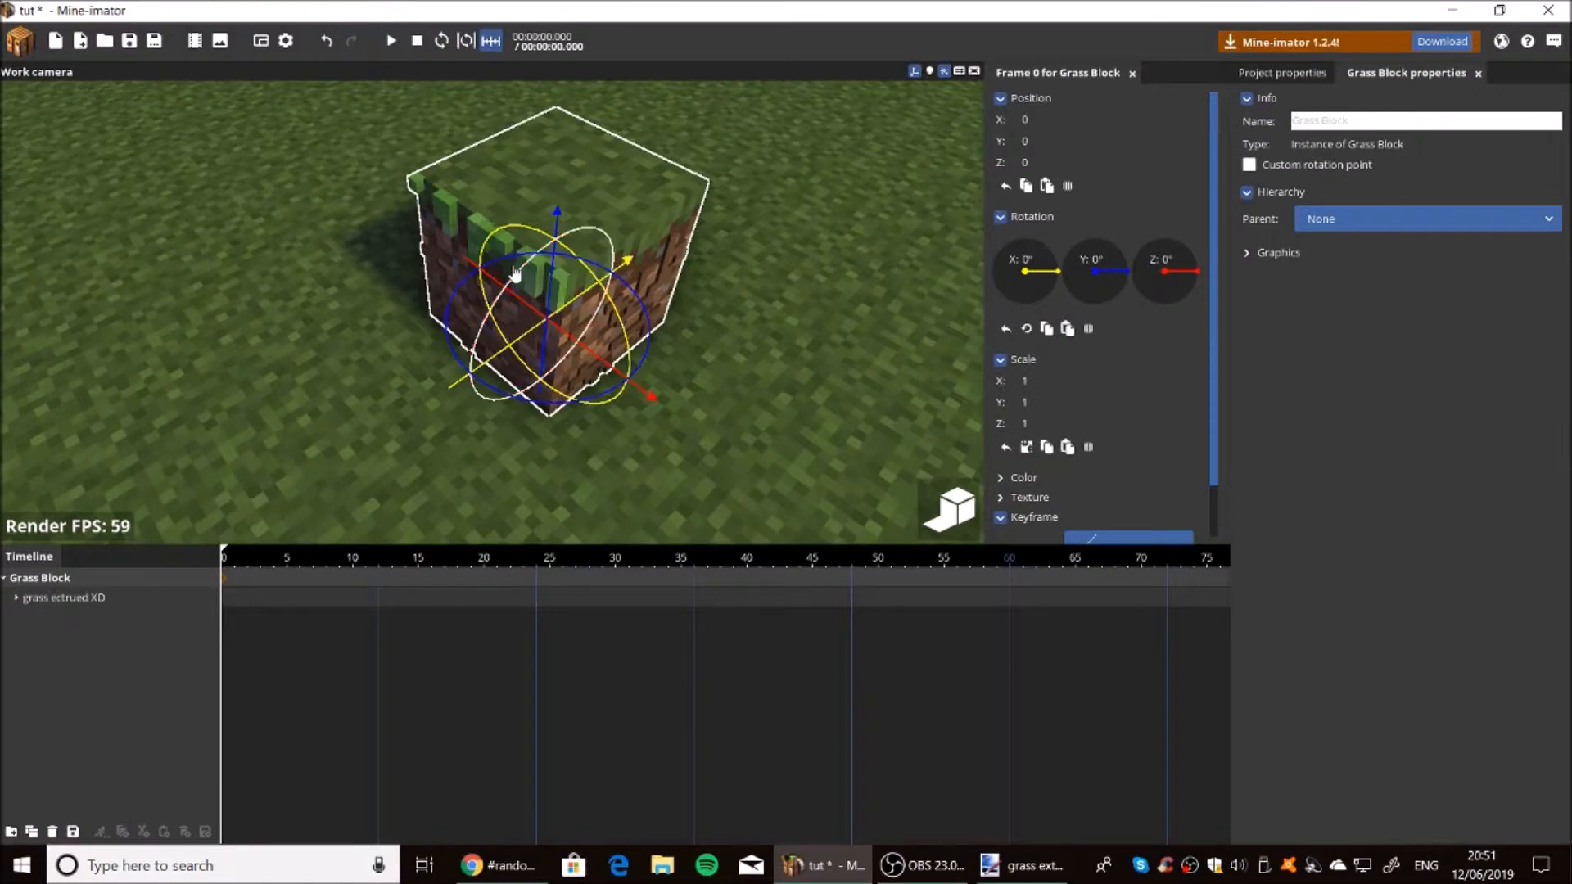
left_click(506, 243)
left_click_drag(479, 270, 484, 273)
left_click(750, 279)
left_click_drag(750, 280, 844, 237)
key("w")
right_click_drag(616, 313, 615, 266)
key("w")
key("s")
left_click(691, 312)
left_click(591, 298)
left_click(543, 288)
left_click(534, 306)
mouse_move(402, 397)
left_mouse_down()
mouse_move(459, 471)
mouse_move(389, 344)
mouse_move(459, 410)
mouse_move(404, 397)
left_mouse_up()
left_click_drag(631, 516, 616, 512)
key("ctrl+z")
Examine the extruded grass edge around the block with high-quality rendering off and on.
left_click(710, 355)
left_click_drag(710, 356, 565, 328)
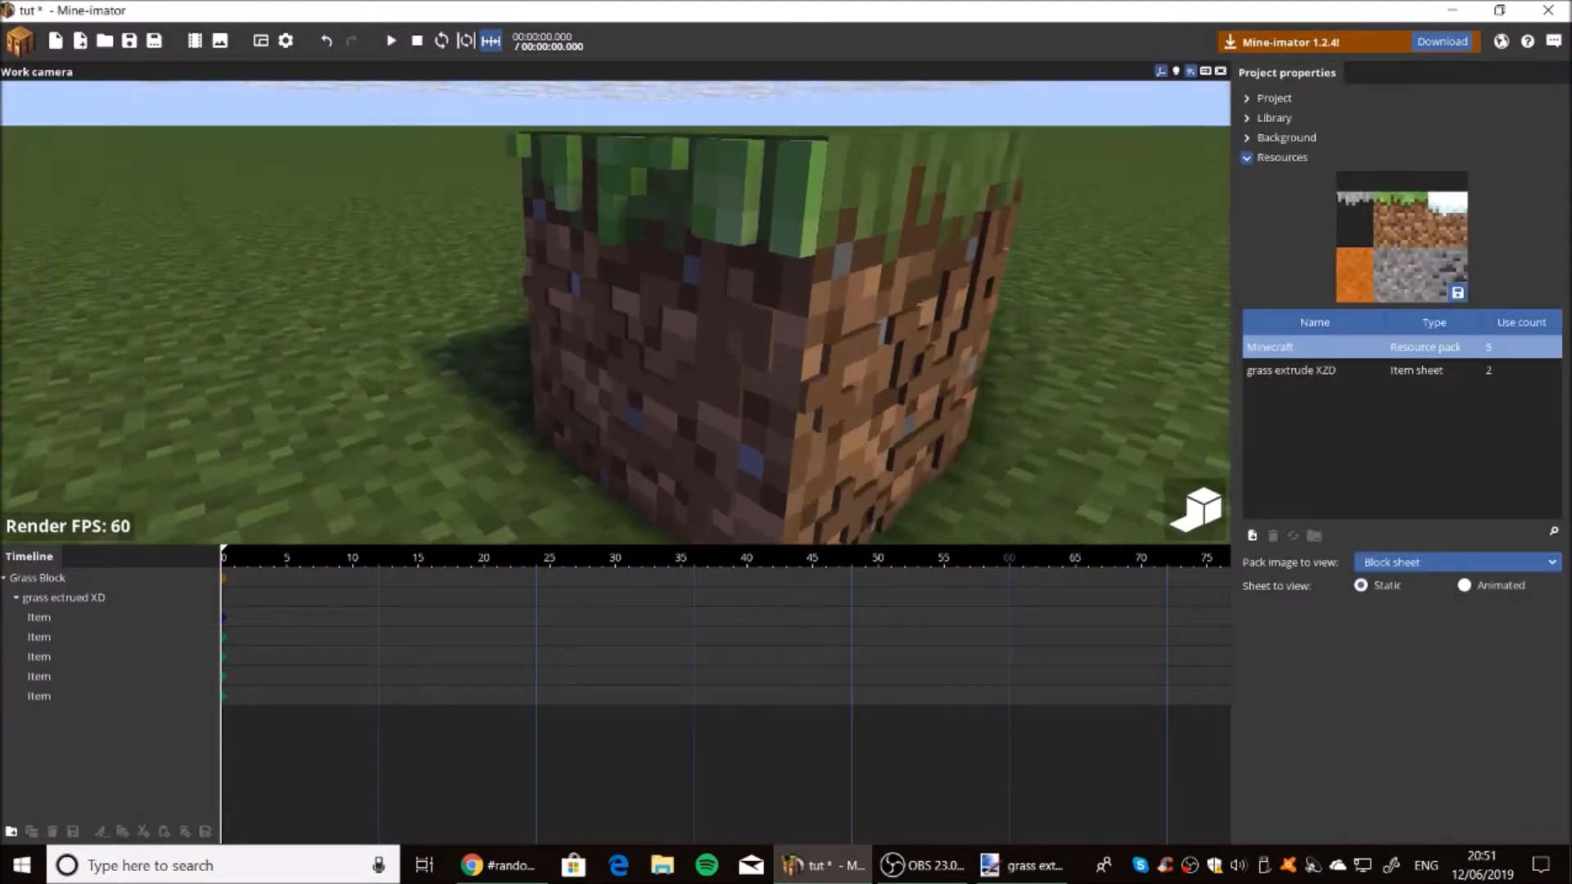
right_click_drag(709, 351, 1046, 382)
left_click(1220, 518)
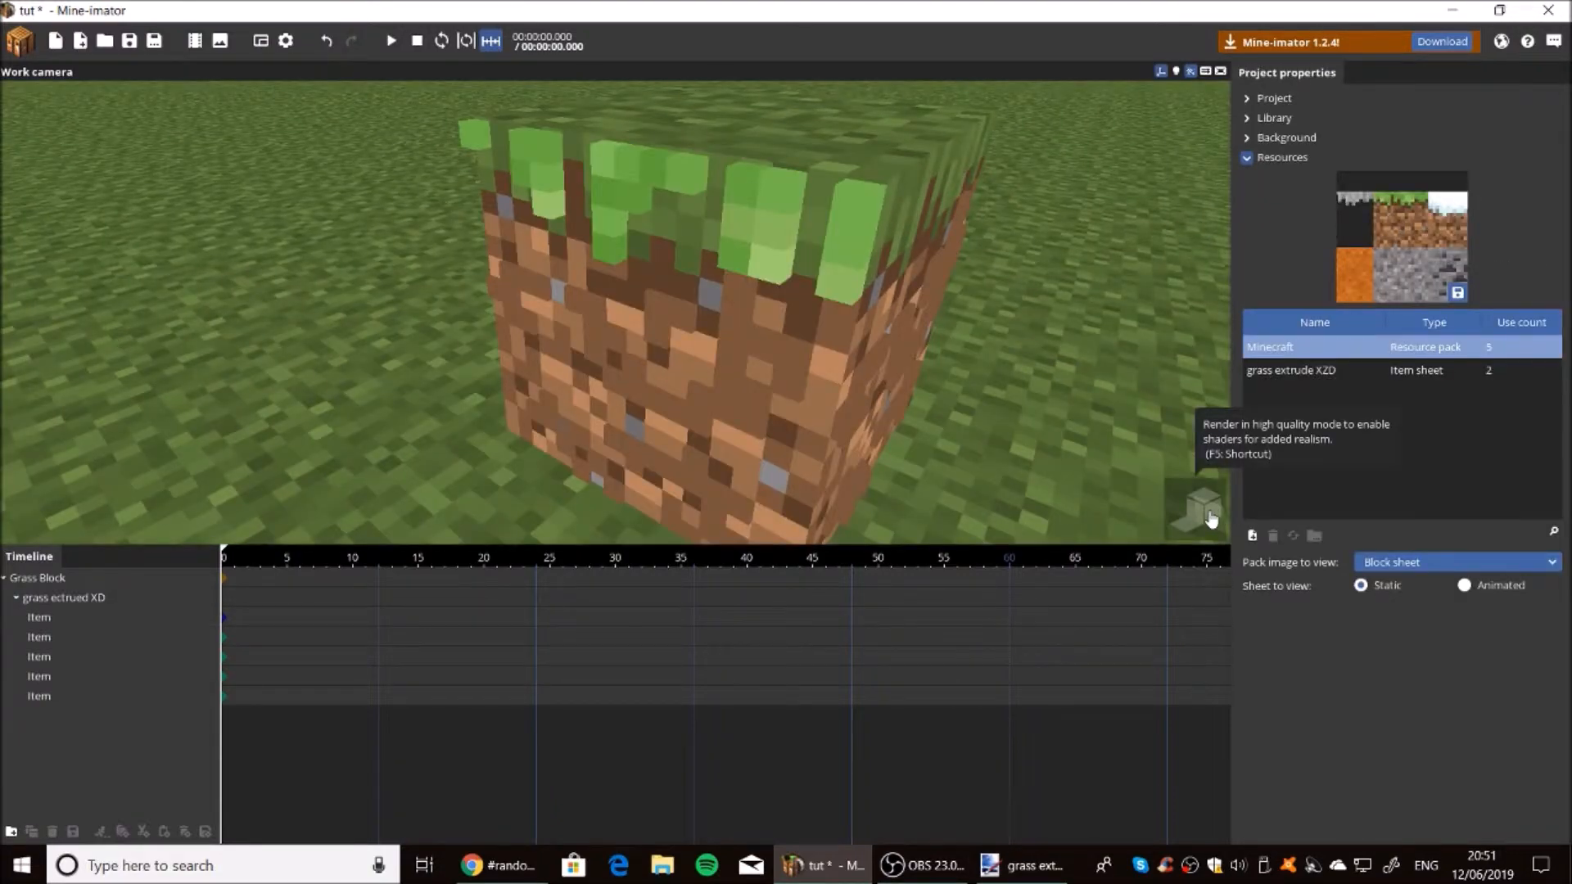
left_click(1215, 519)
left_click_drag(1115, 413, 926, 406)
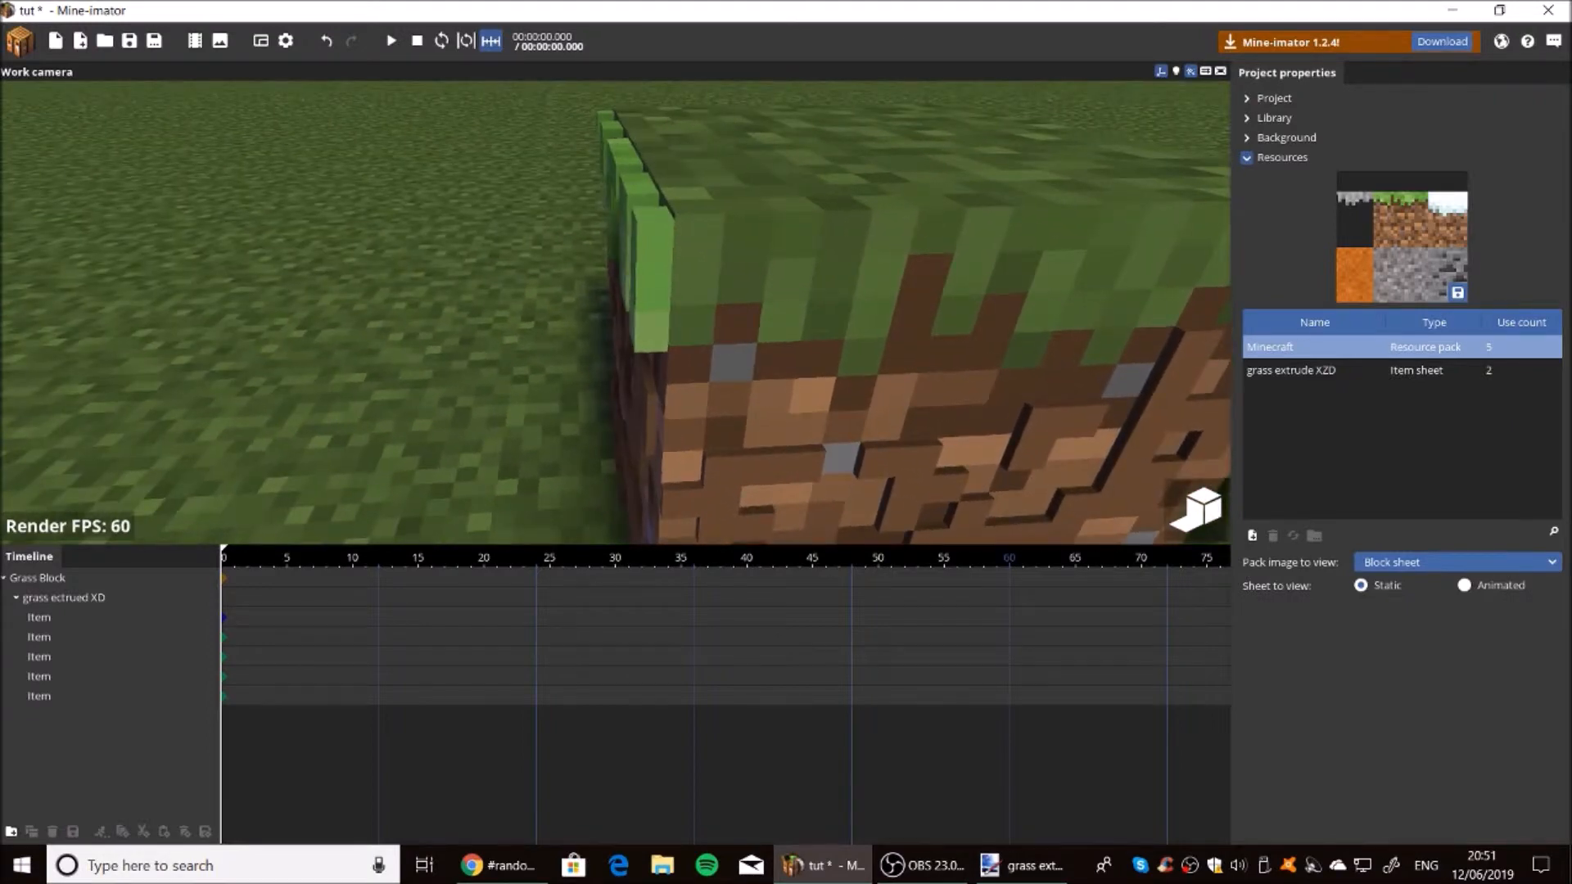
left_click_drag(1430, 261, 1392, 225)
left_click_drag(1440, 287, 1364, 207)
left_click_drag(1416, 253, 1525, 319)
mouse_move(1061, 275)
right_mouse_down()
mouse_move(1089, 254)
mouse_move(1061, 274)
right_mouse_up()
key("s")
key("w")
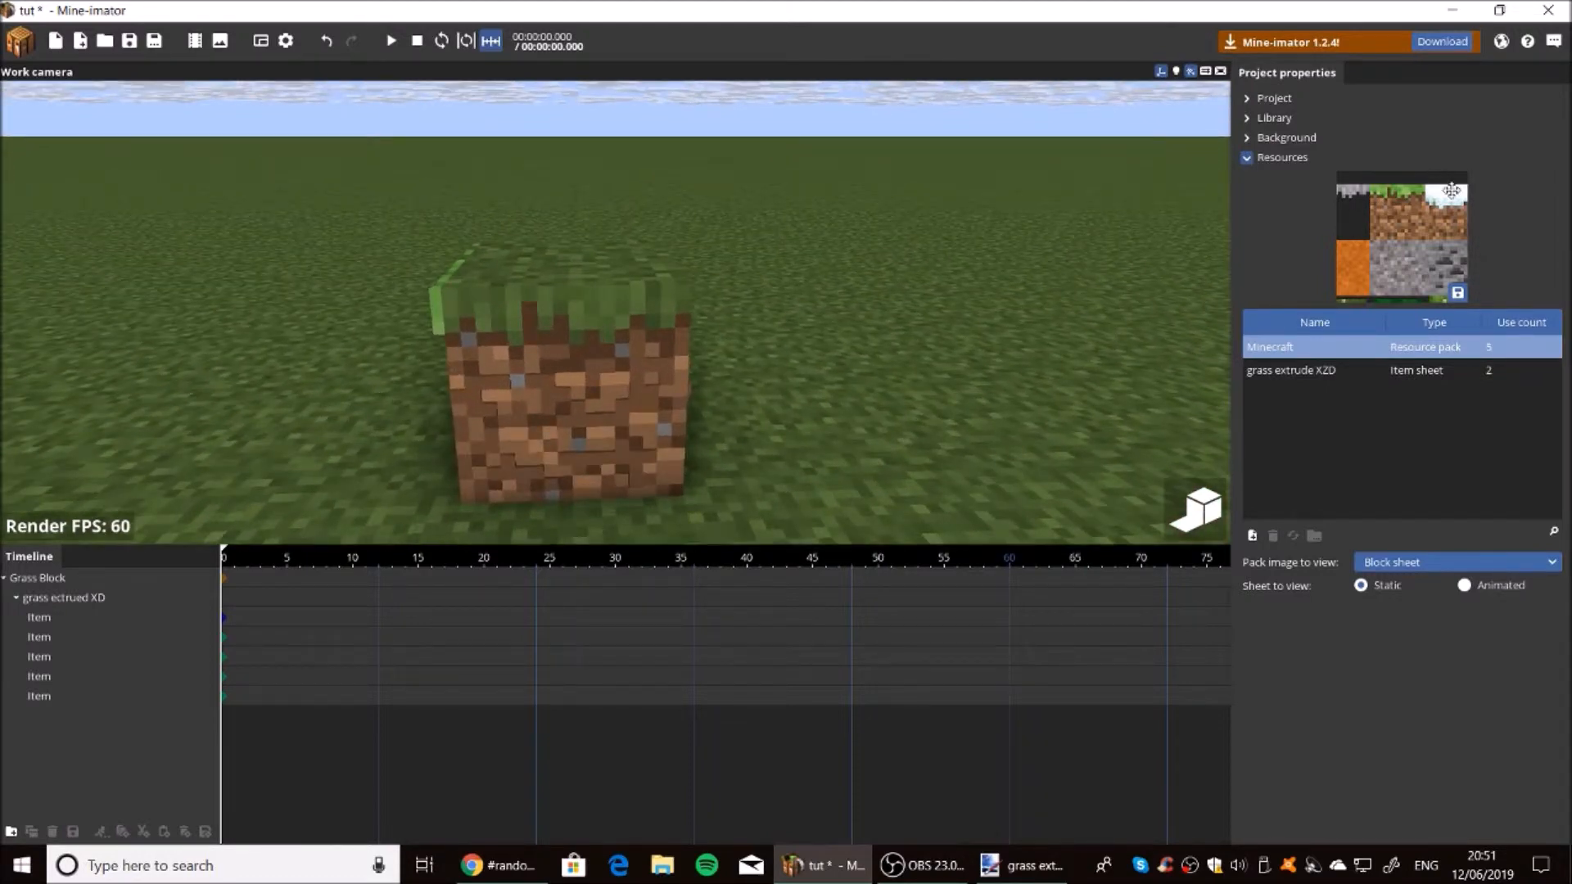
left_click_drag(1422, 216, 1455, 213)
mouse_move(865, 253)
left_mouse_down()
mouse_move(917, 242)
mouse_move(866, 253)
left_mouse_up()
left_click_drag(1049, 222, 1003, 216)
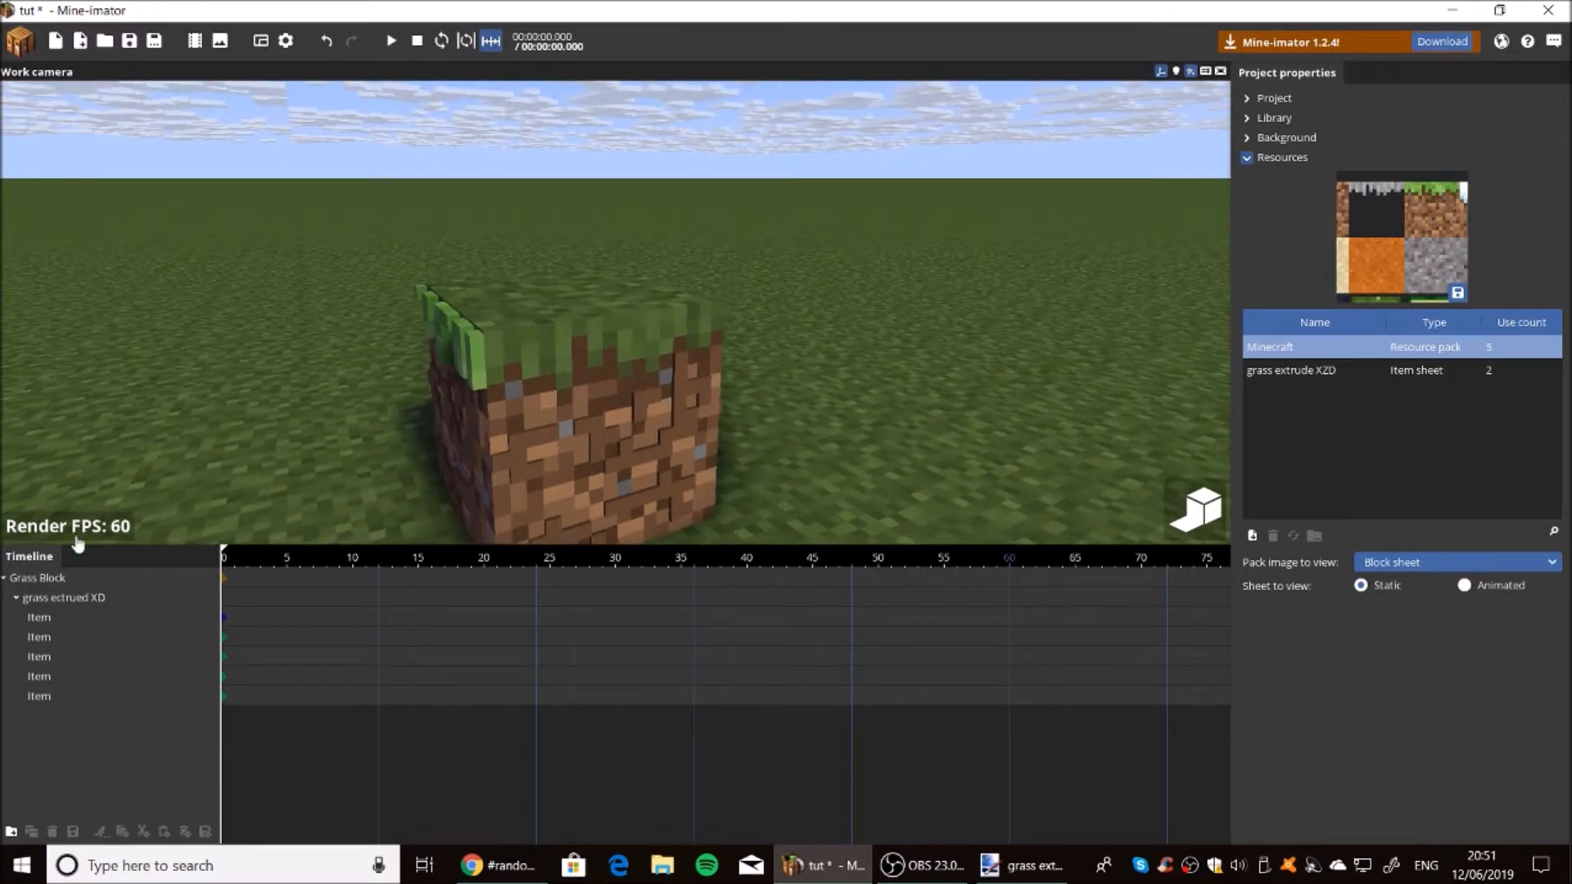
Duplicate the grass item and set the copy's X position to 8.24 and Y rotation to -90° for the opposite face.
left_click(38, 696)
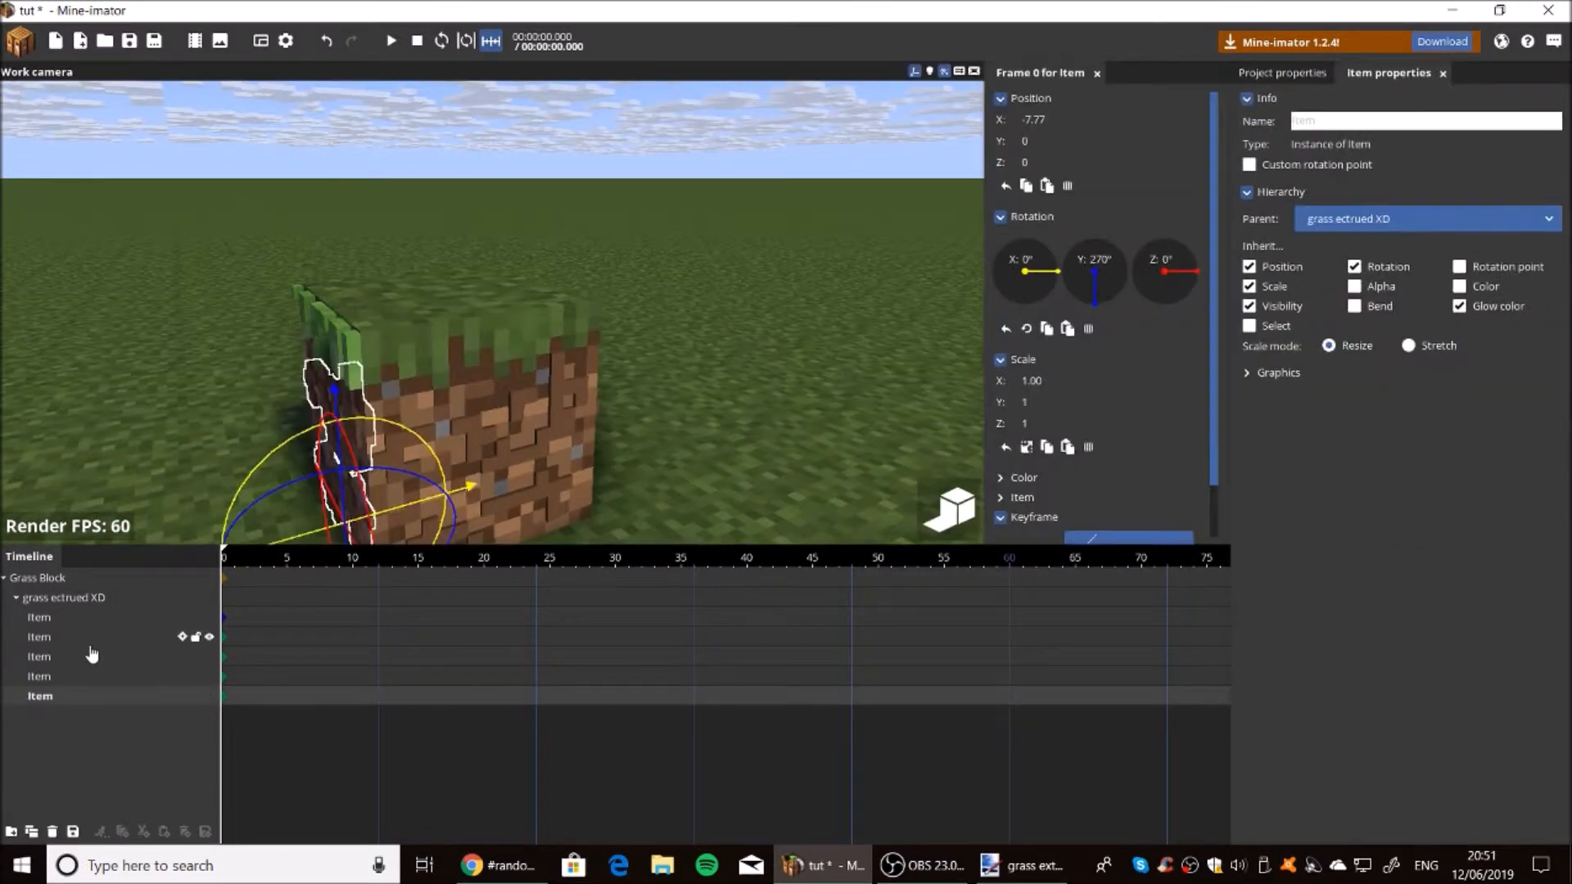
left_click(70, 618)
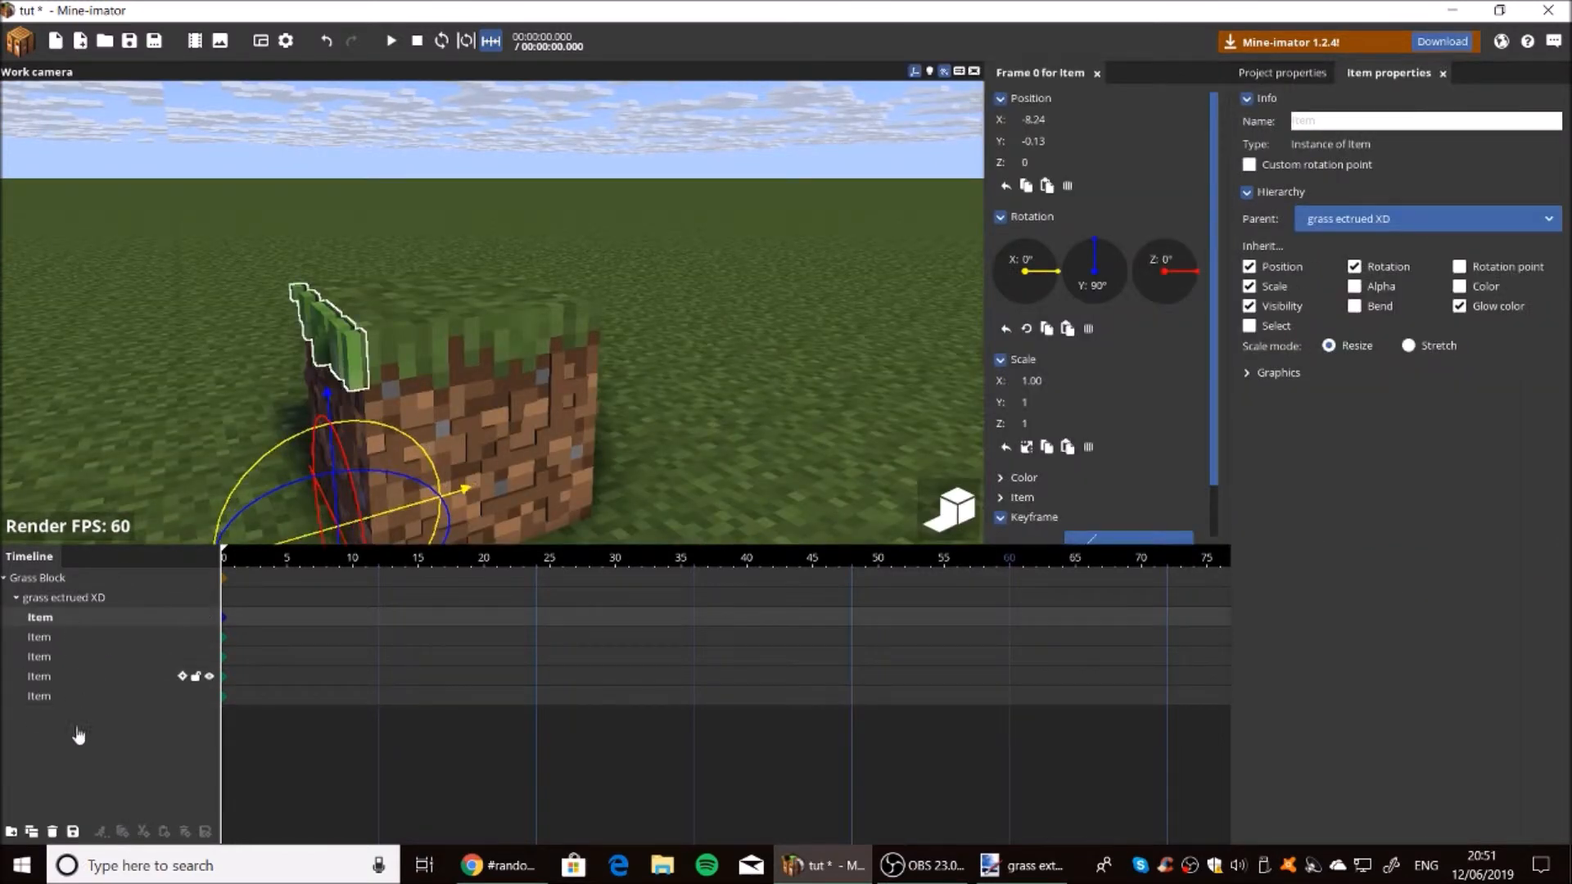
left_click(31, 832)
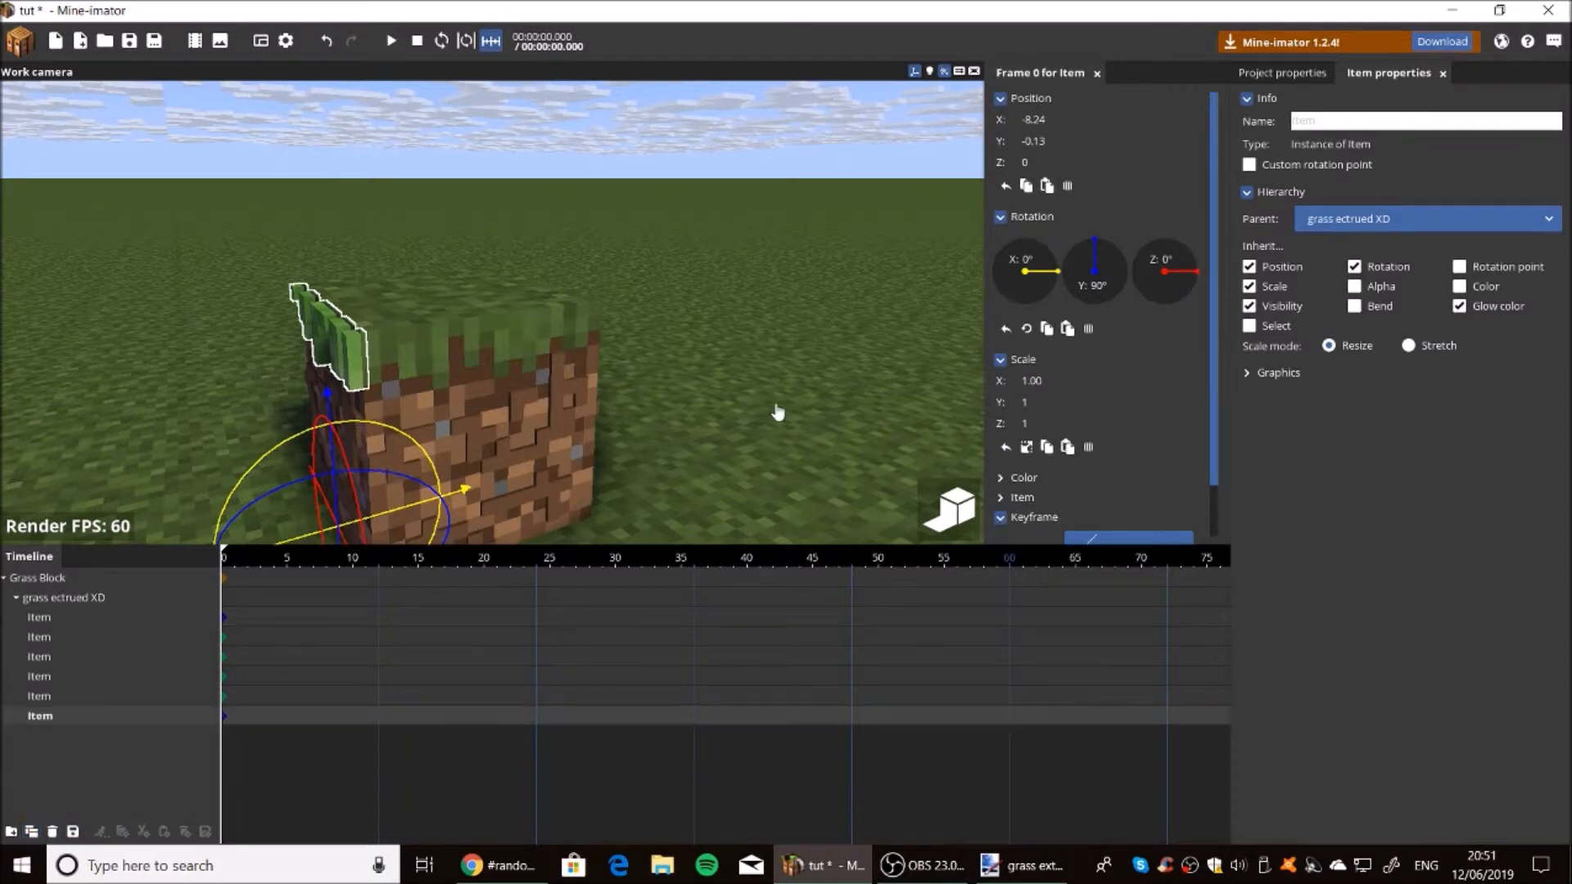
left_click(1031, 122)
key("Return")
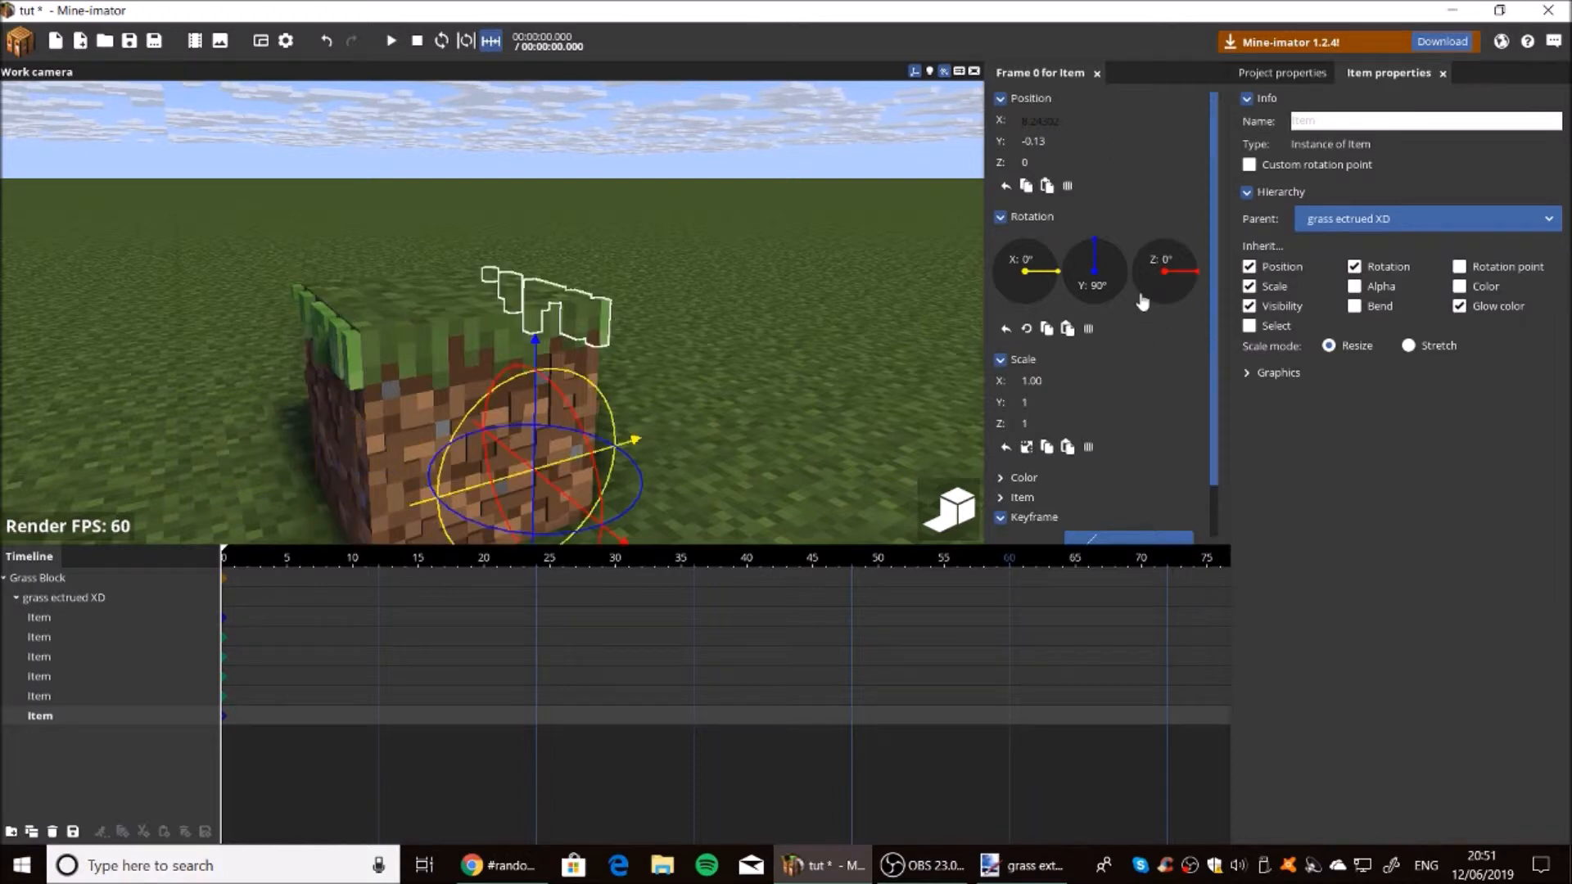
left_click(1096, 285)
type("-90")
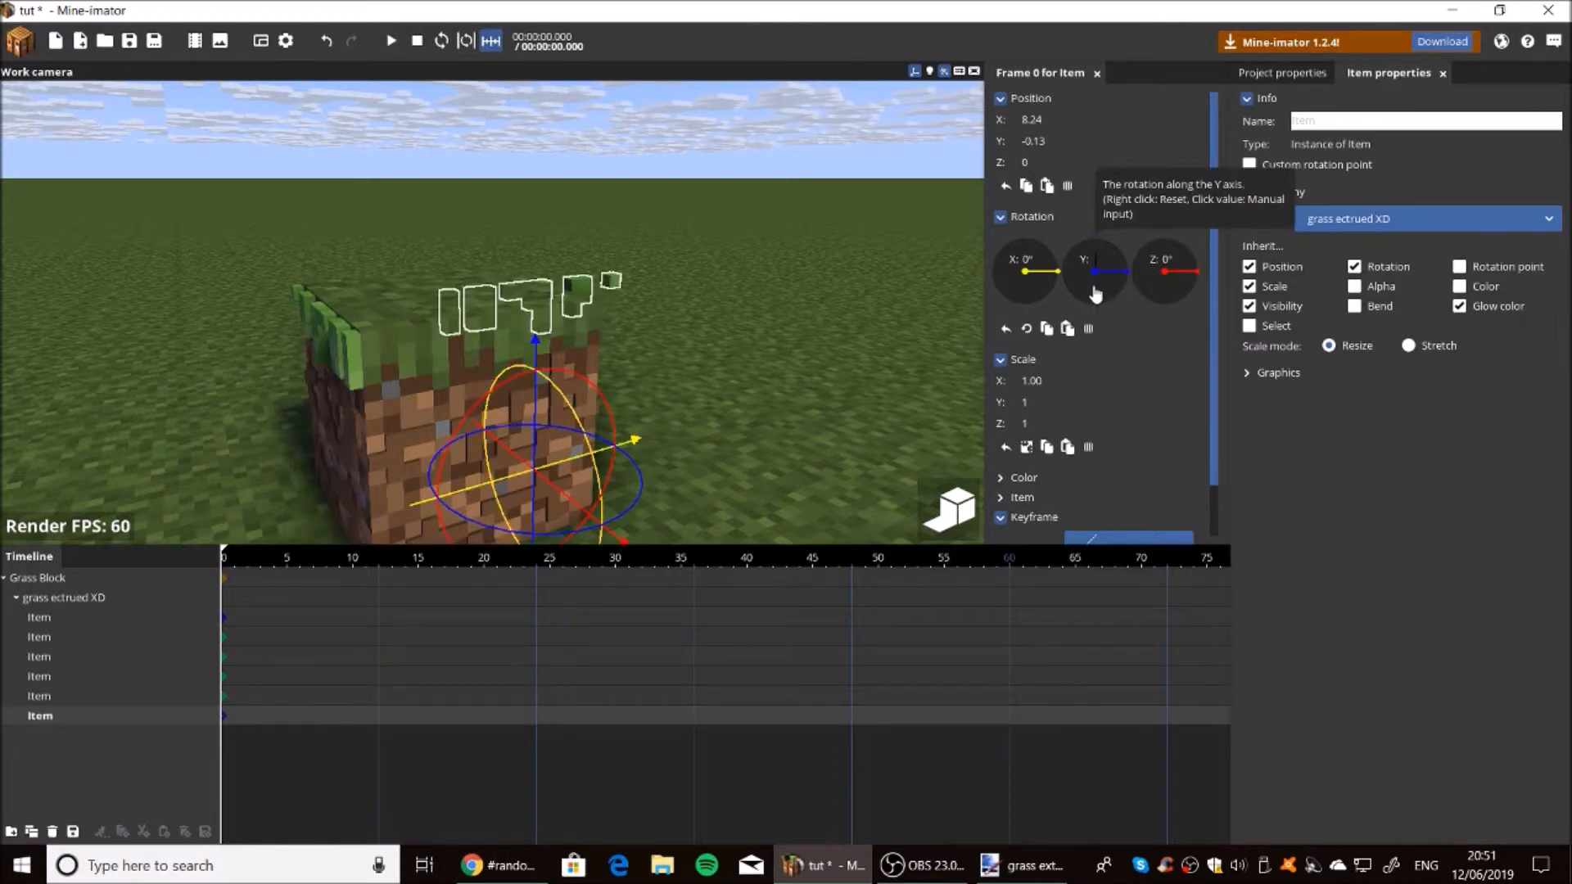
Duplicate the grass item again, reset the copy's Y rotation to 0°, and set X position to 0 and Z position to 8.24.
left_click(32, 832)
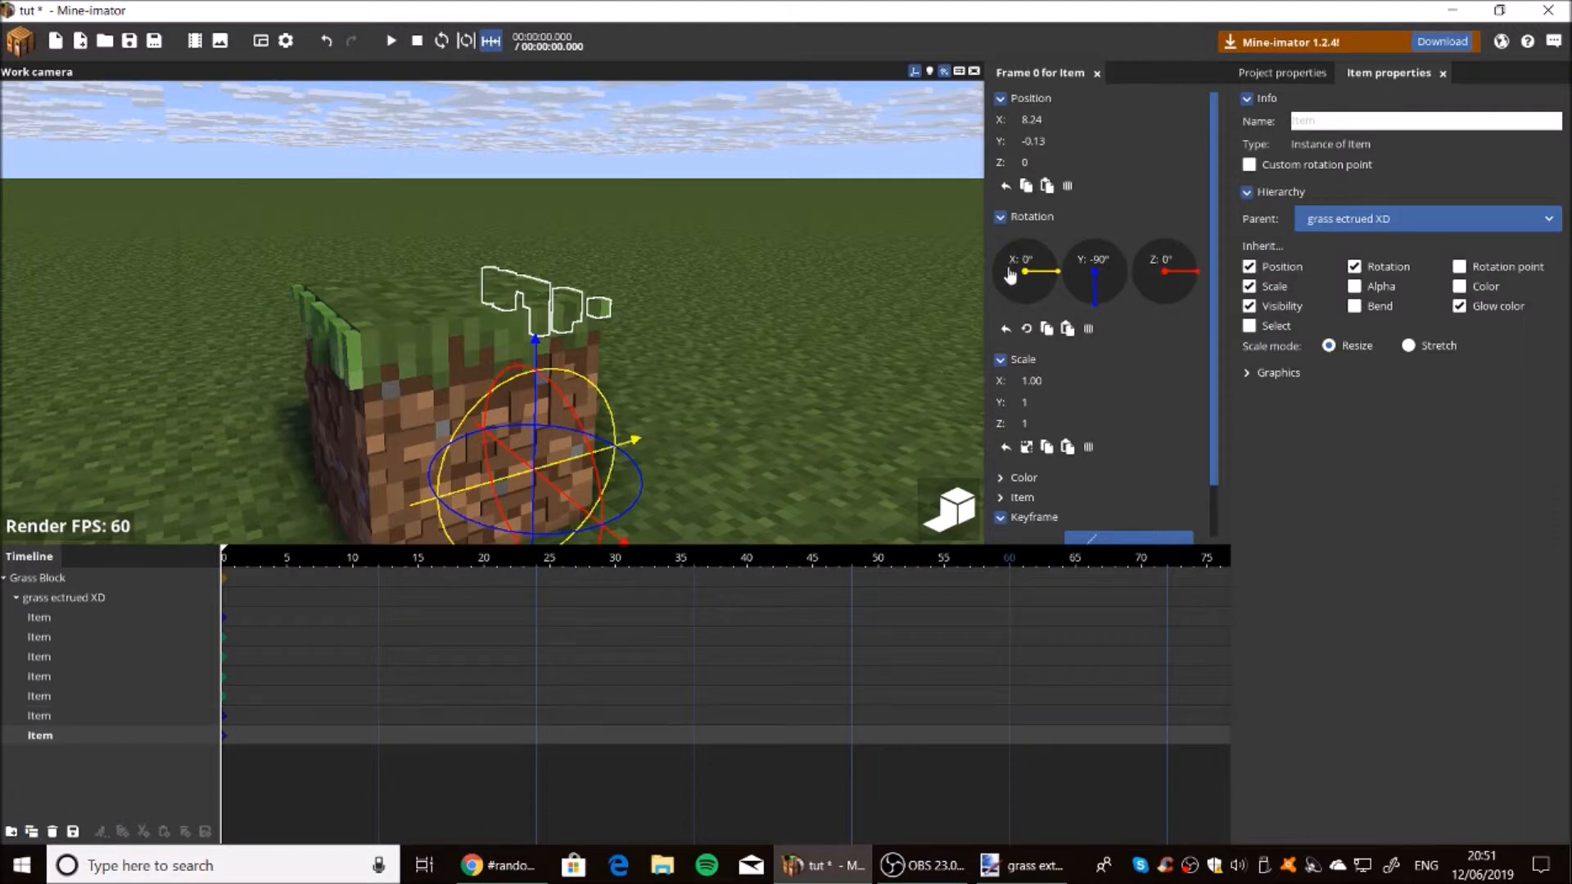
right_click(1090, 262)
left_click(1040, 120)
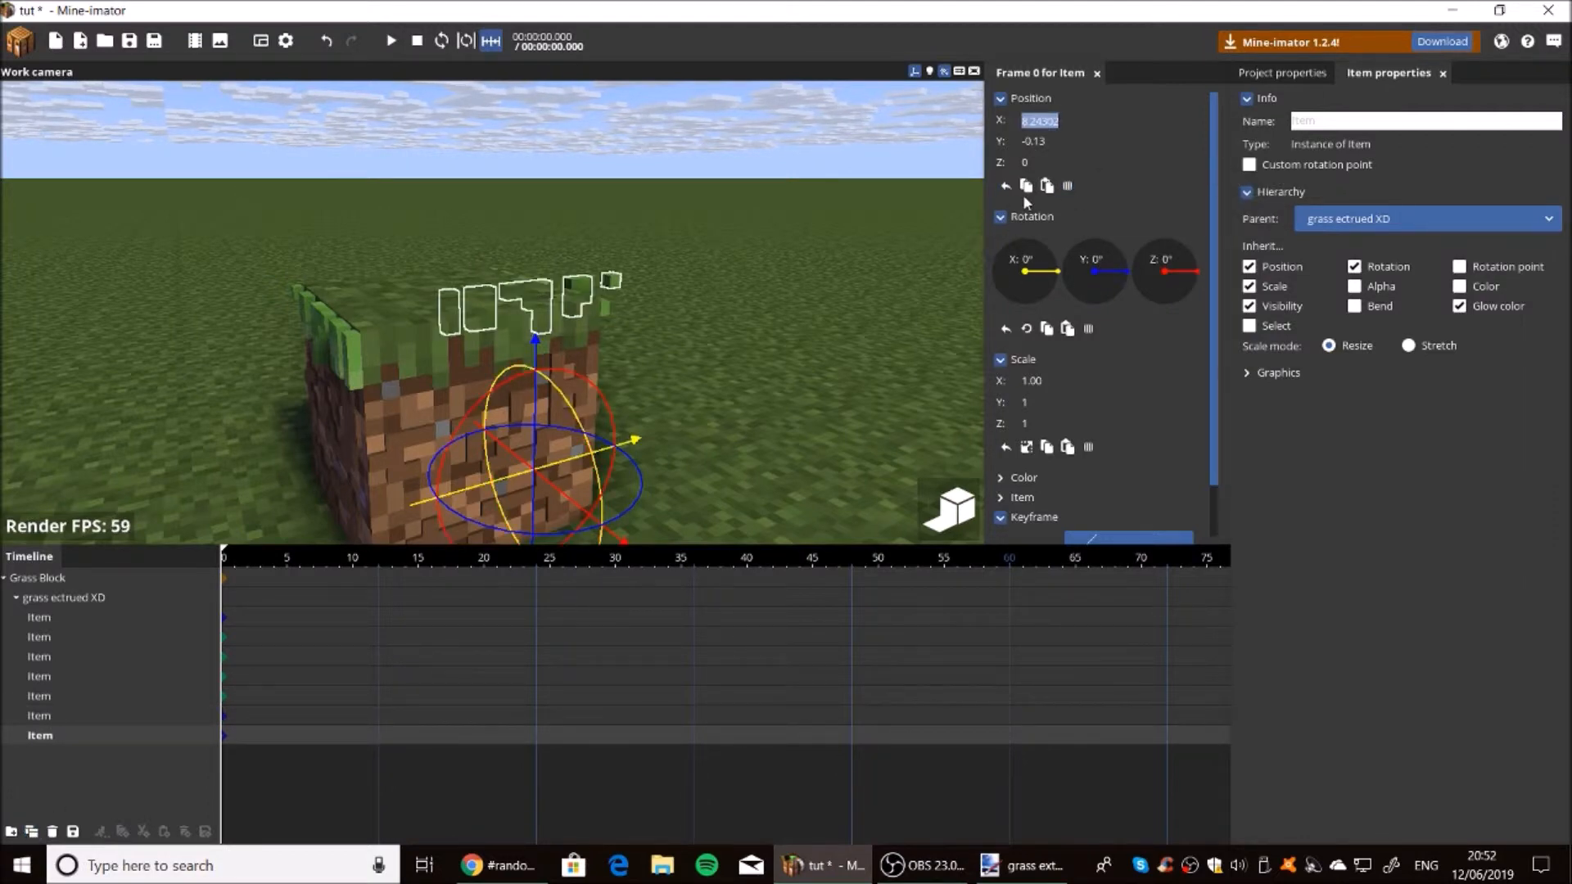
key("BackSpace")
left_click_drag(1050, 162, 1115, 163)
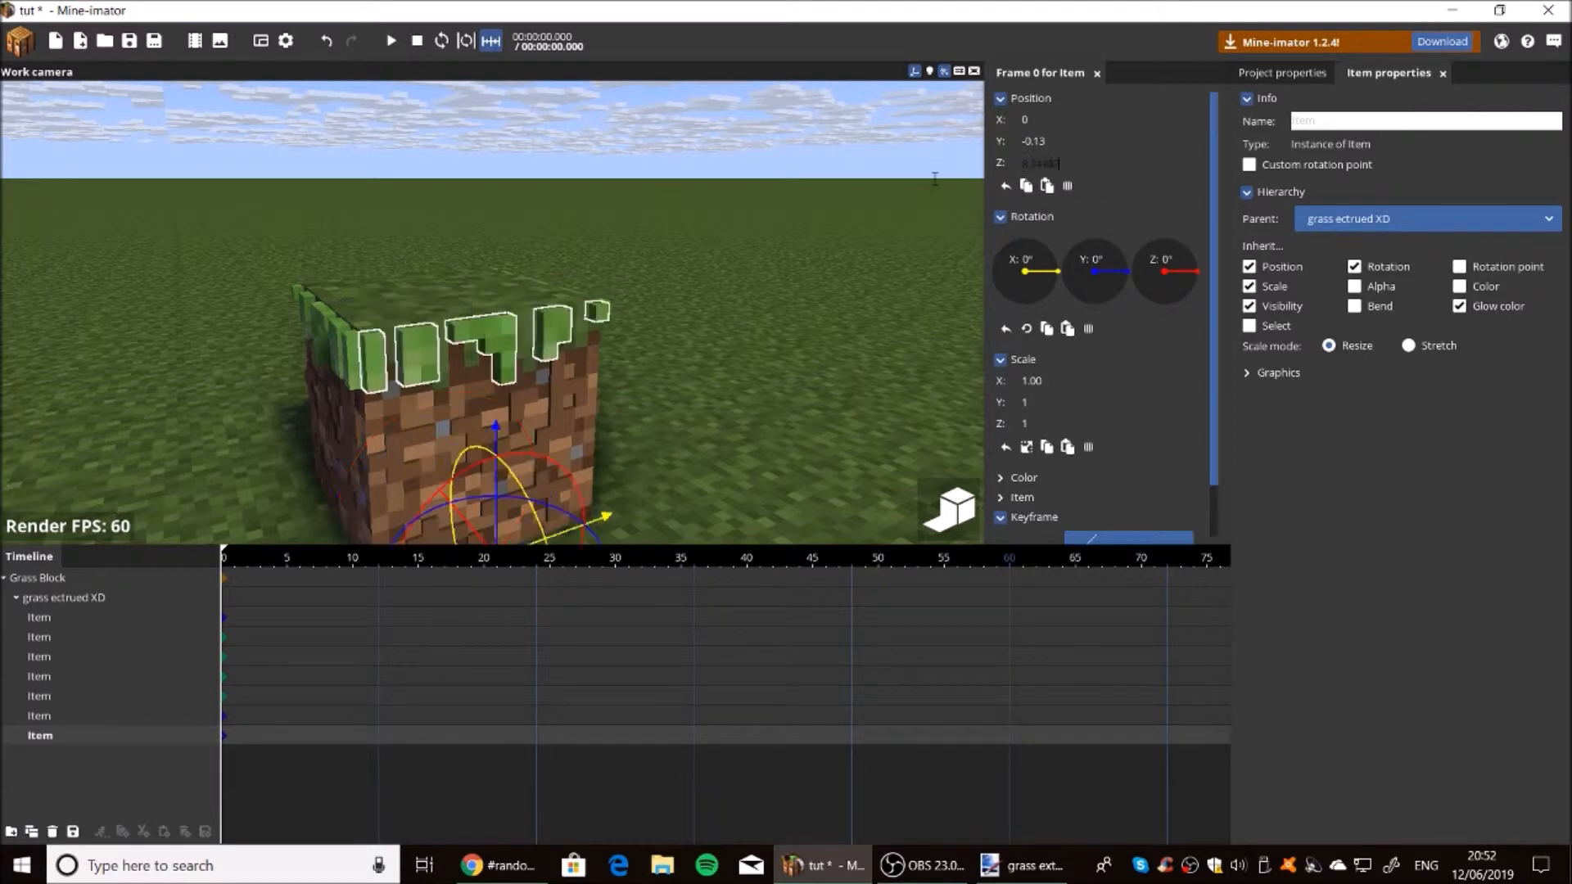
Duplicate the grass item at Z position 8.24 and set the copy's Y rotation to 180° and Z position to -8.24.
left_click(31, 831)
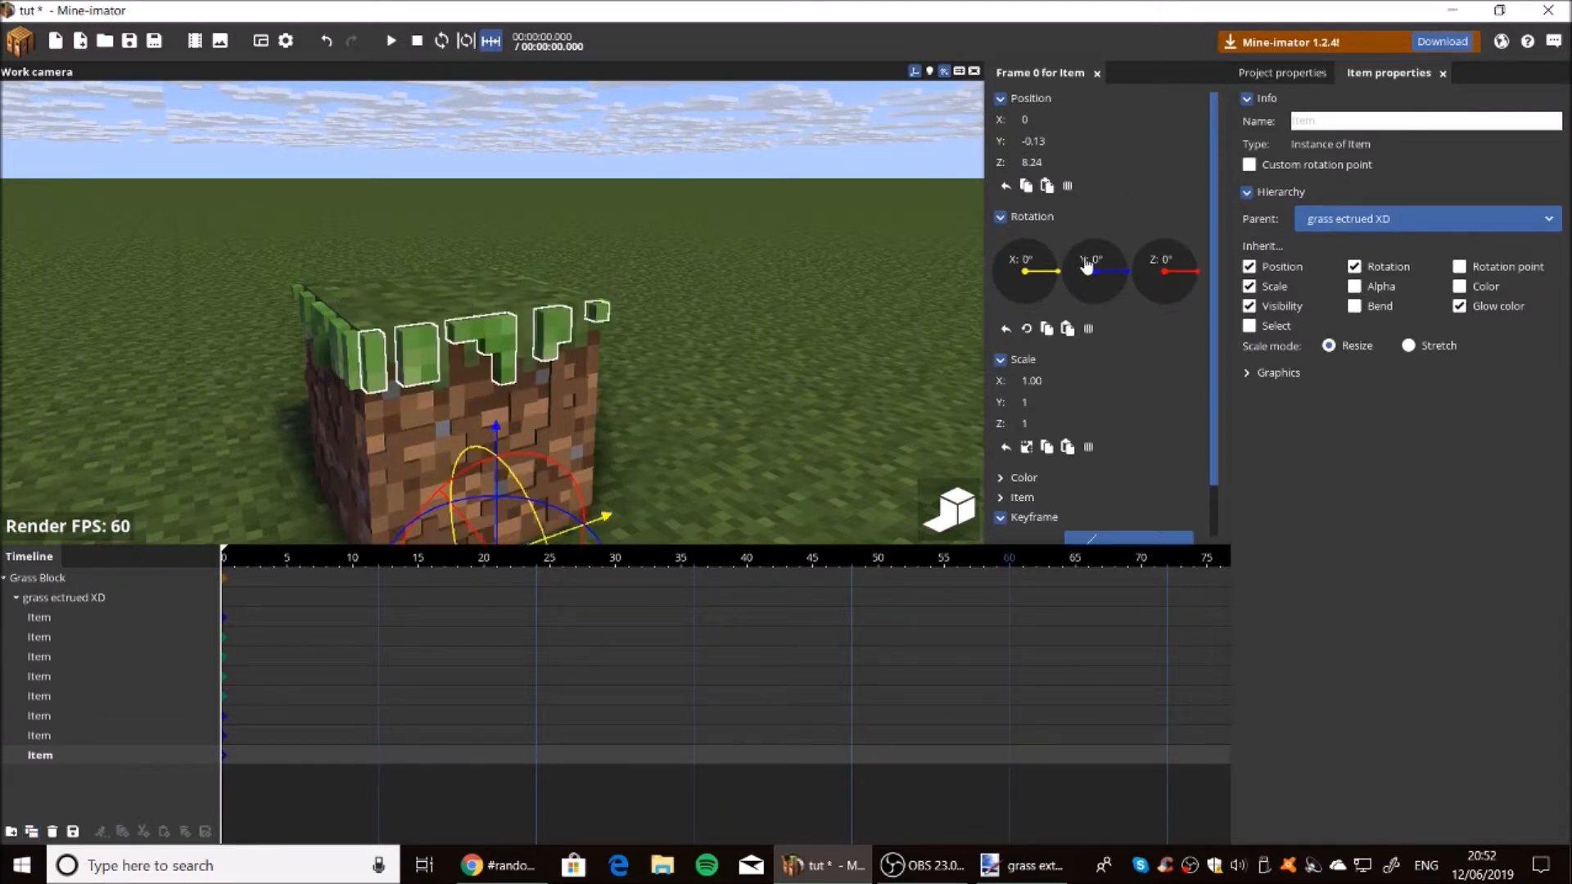
type("180")
key("Return")
left_click(1033, 162)
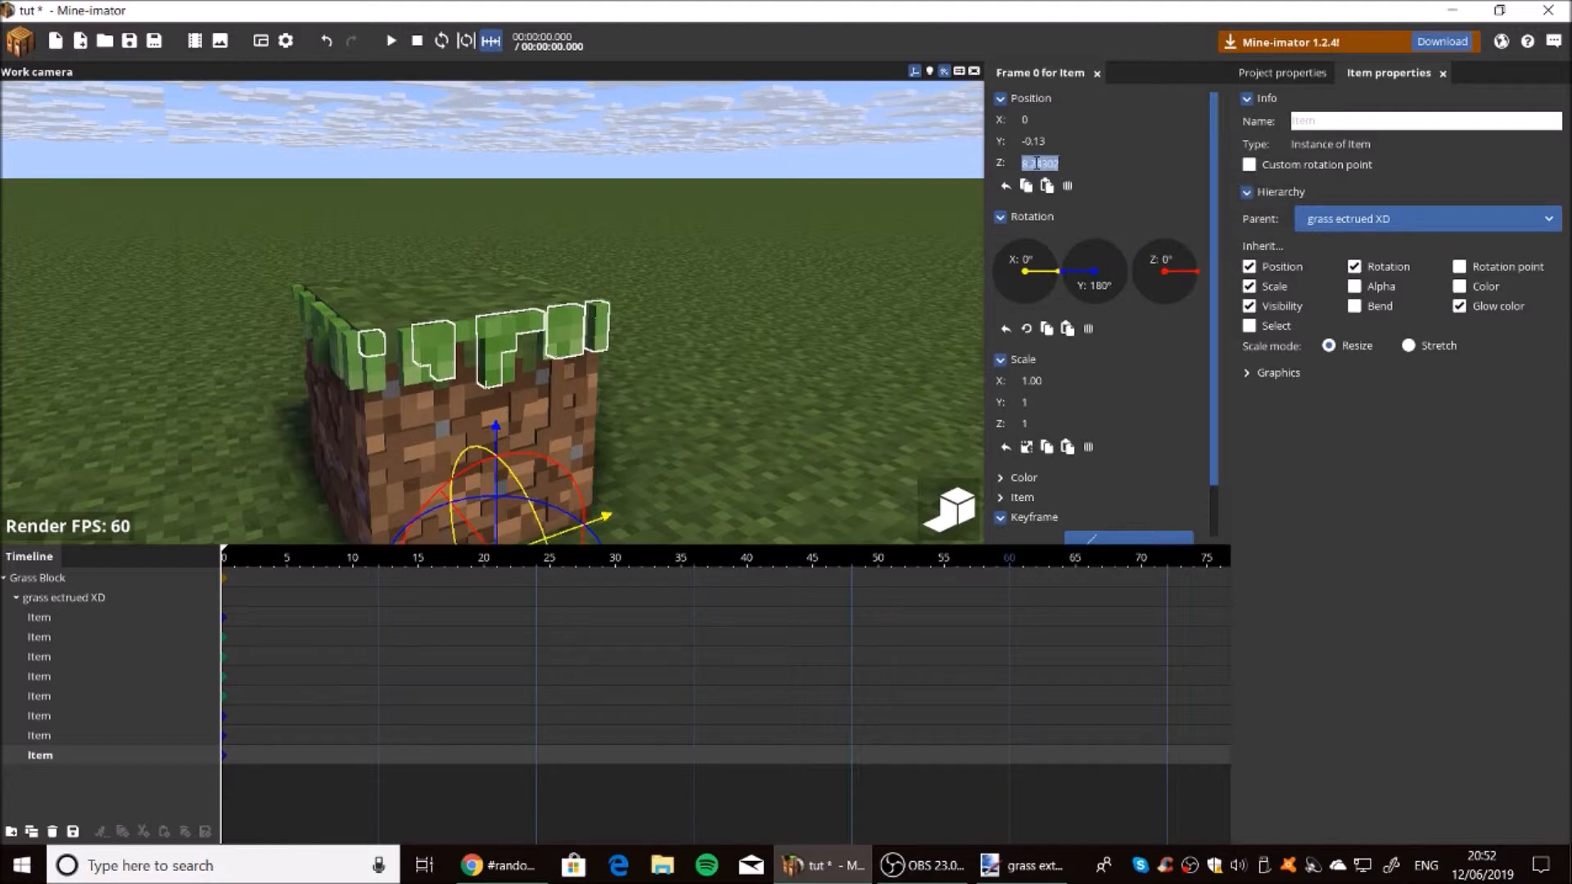
key("BackSpace")
type("-")
left_click(466, 240)
left_click_drag(475, 237, 156, 315)
right_click_drag(479, 328, 524, 270)
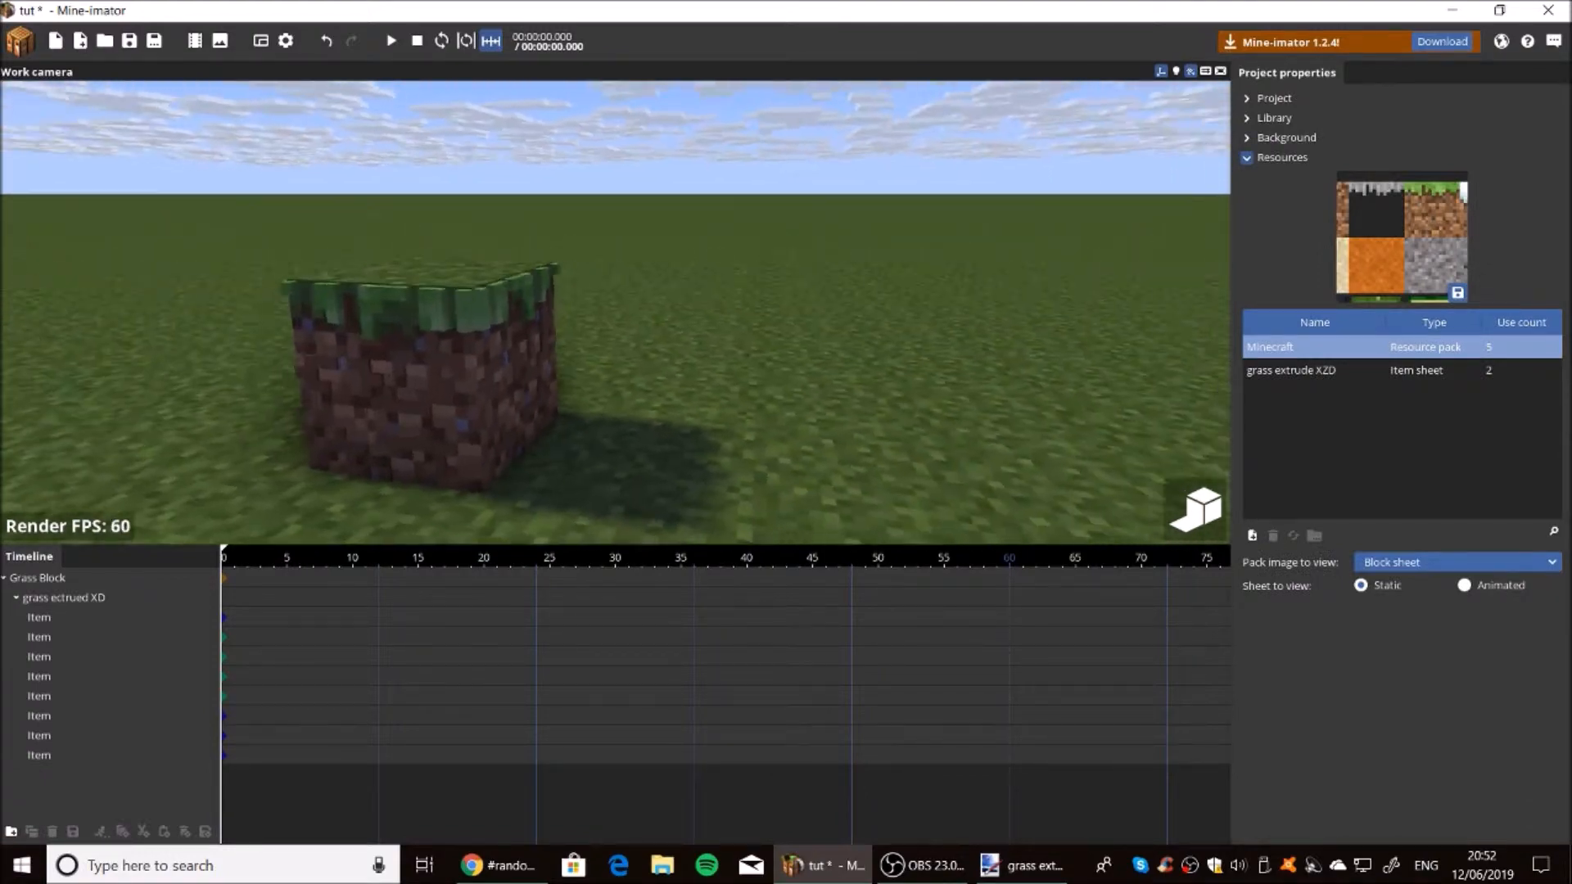
Create another 3D item from the next grass piece of the grass extrude XZD sheet and place it in the grass ectrued XD folder.
left_click(20, 40)
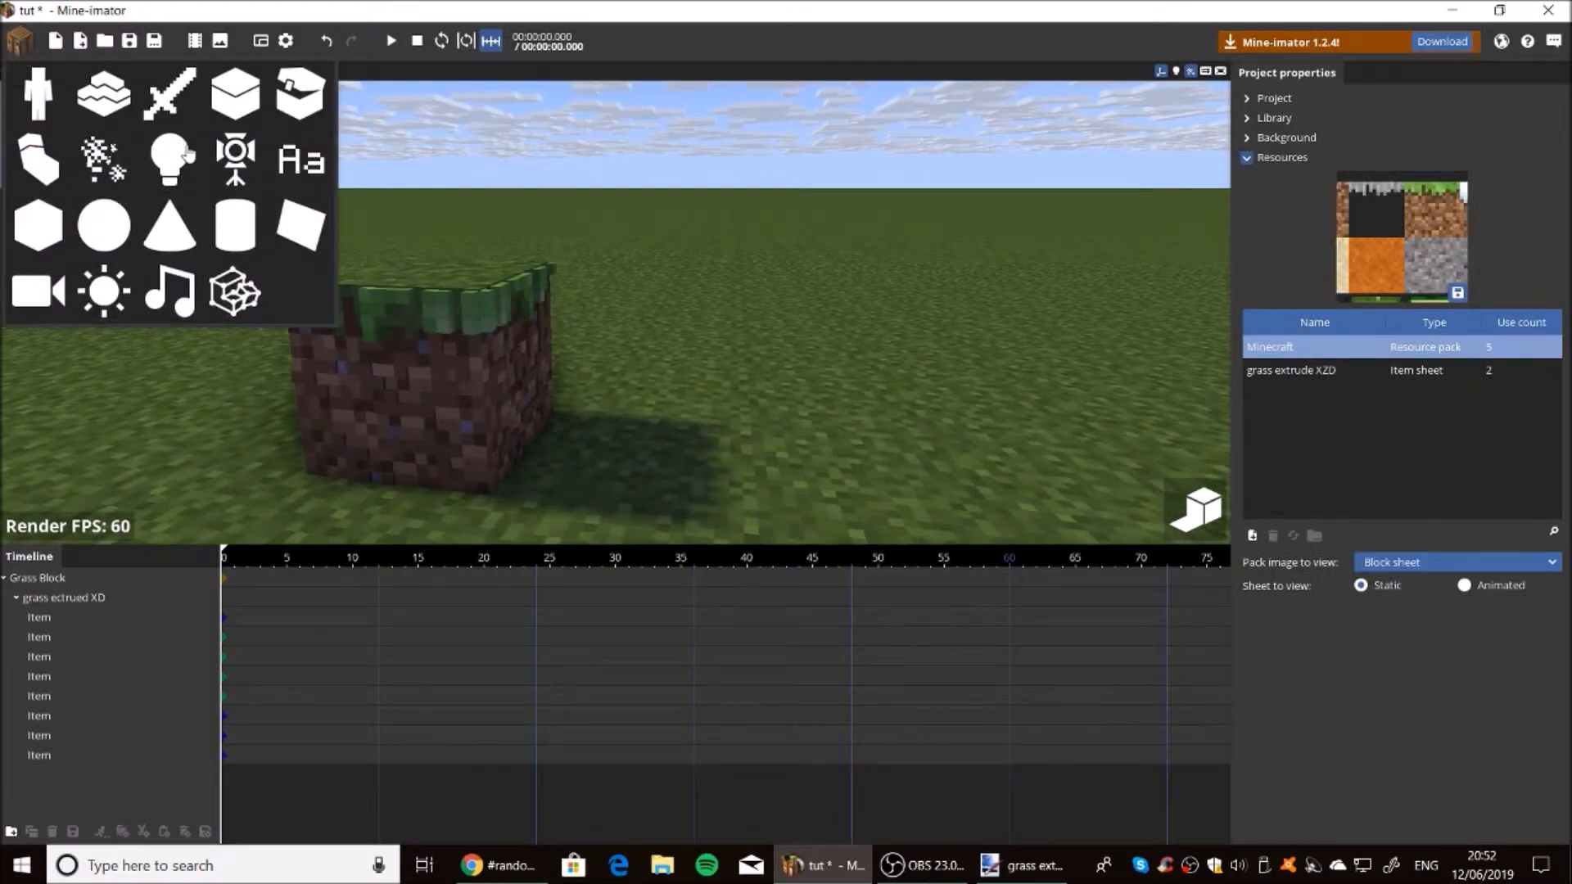
left_click(236, 225)
left_click(236, 155)
left_click(38, 93)
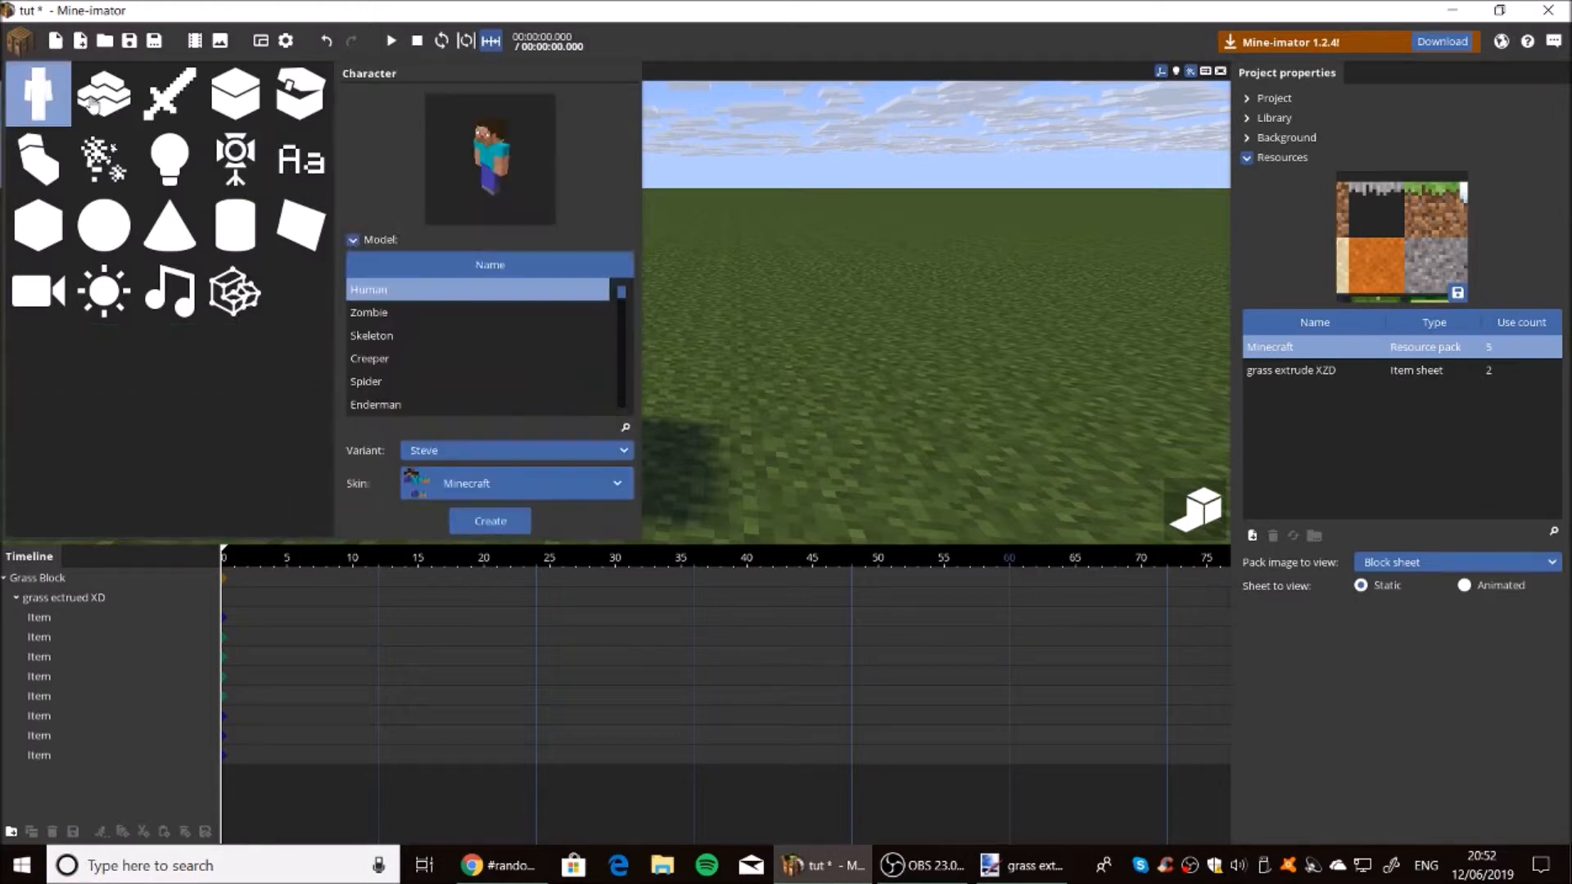
left_click(159, 110)
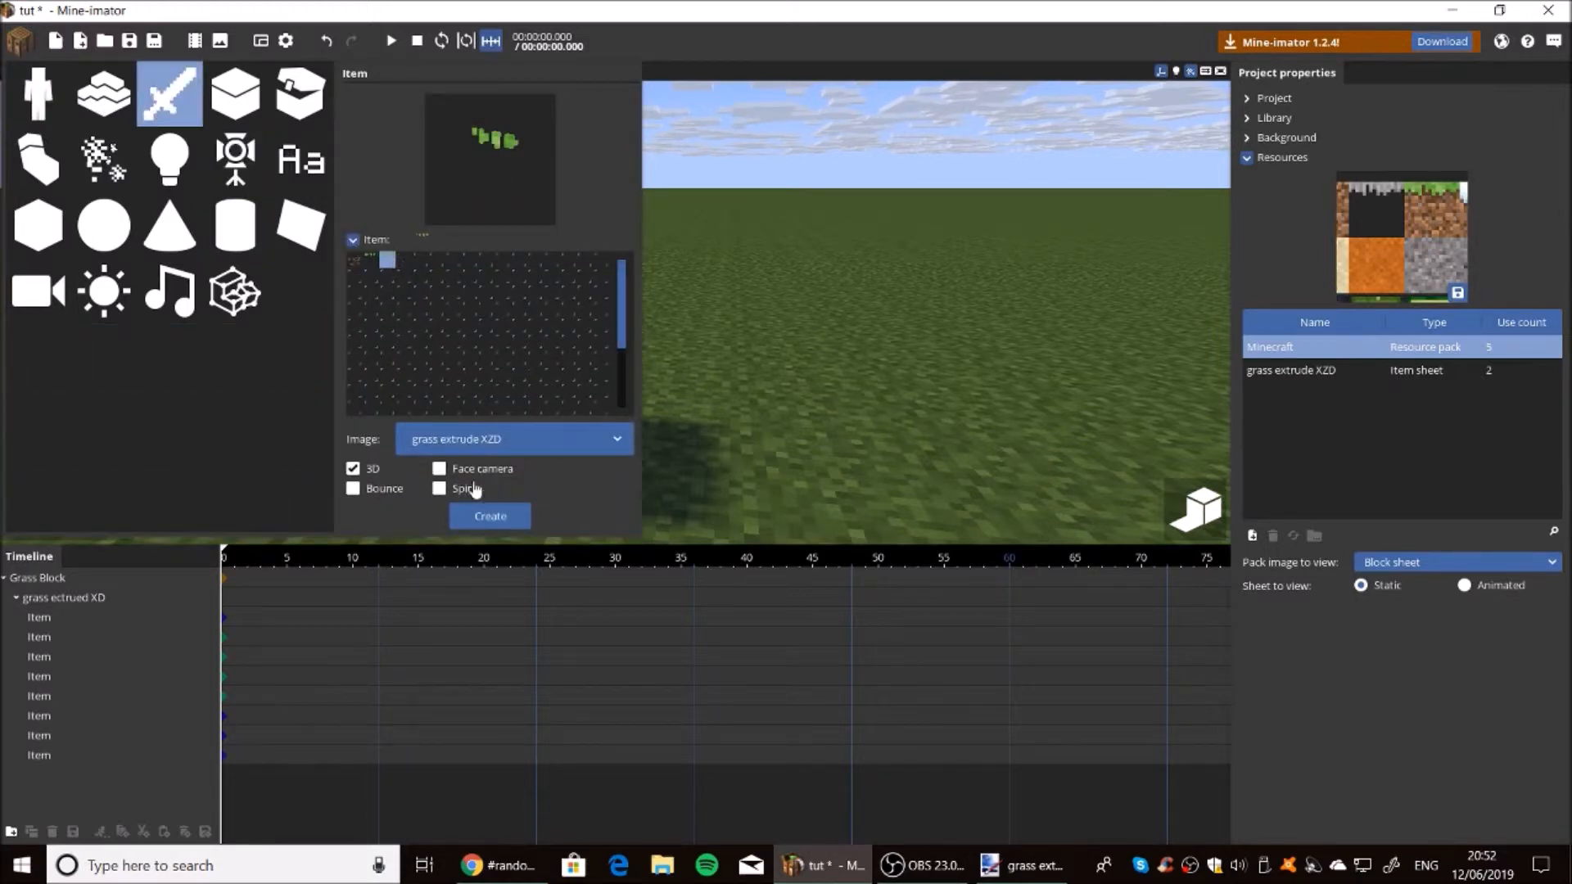
left_click(490, 516)
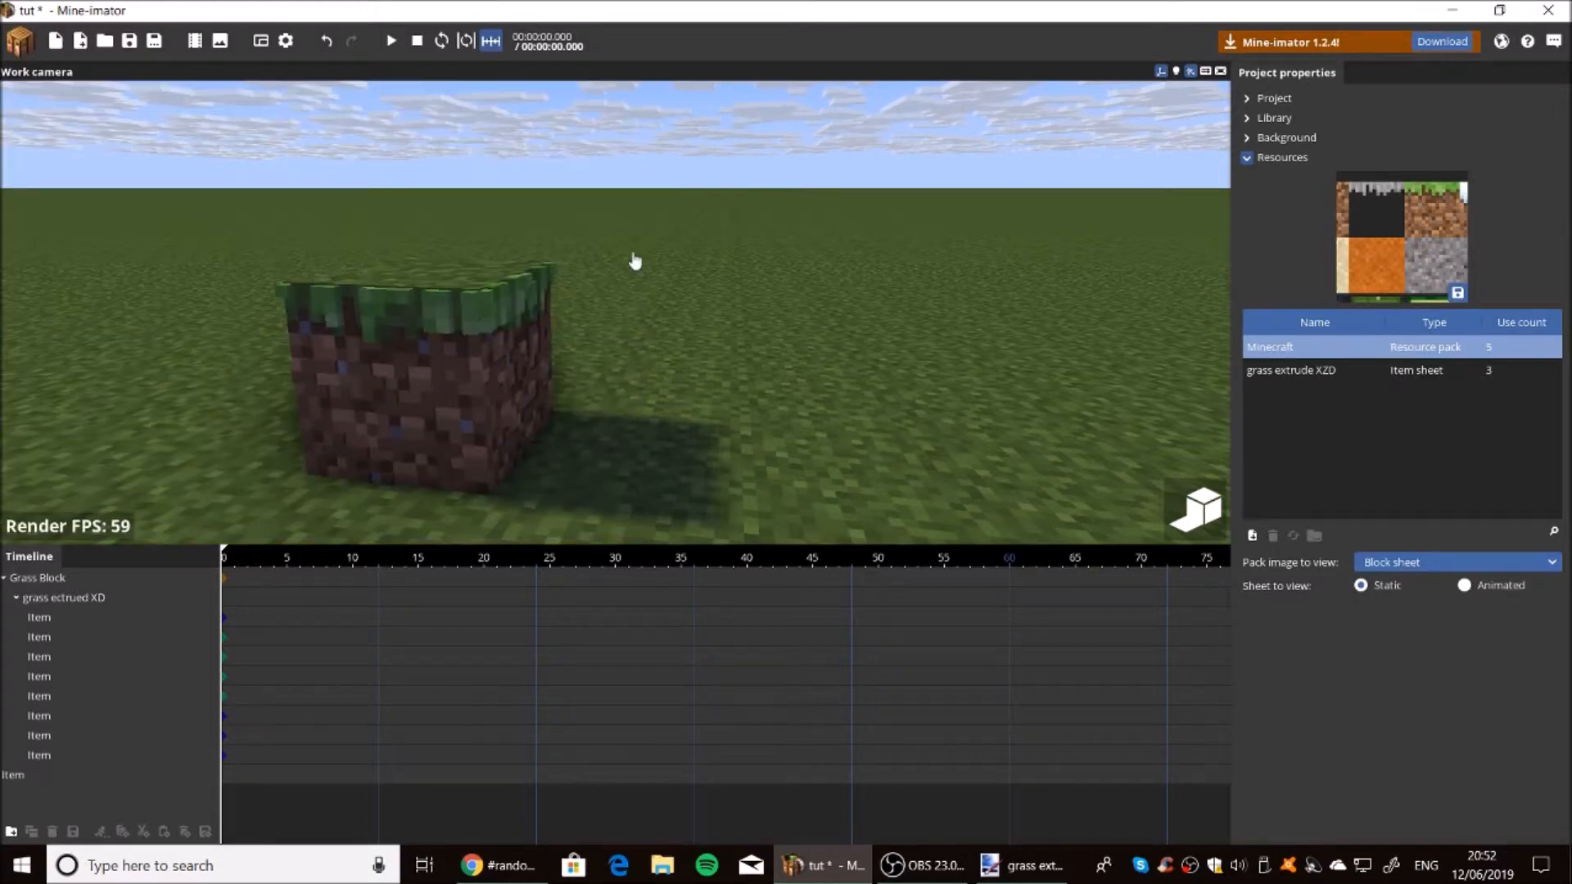
left_click(23, 780)
left_click_drag(24, 775, 82, 598)
Set the new grass item's Y rotation to 90° and move it to X position about -8.18 at the block's side face.
right_click_drag(509, 399, 509, 399)
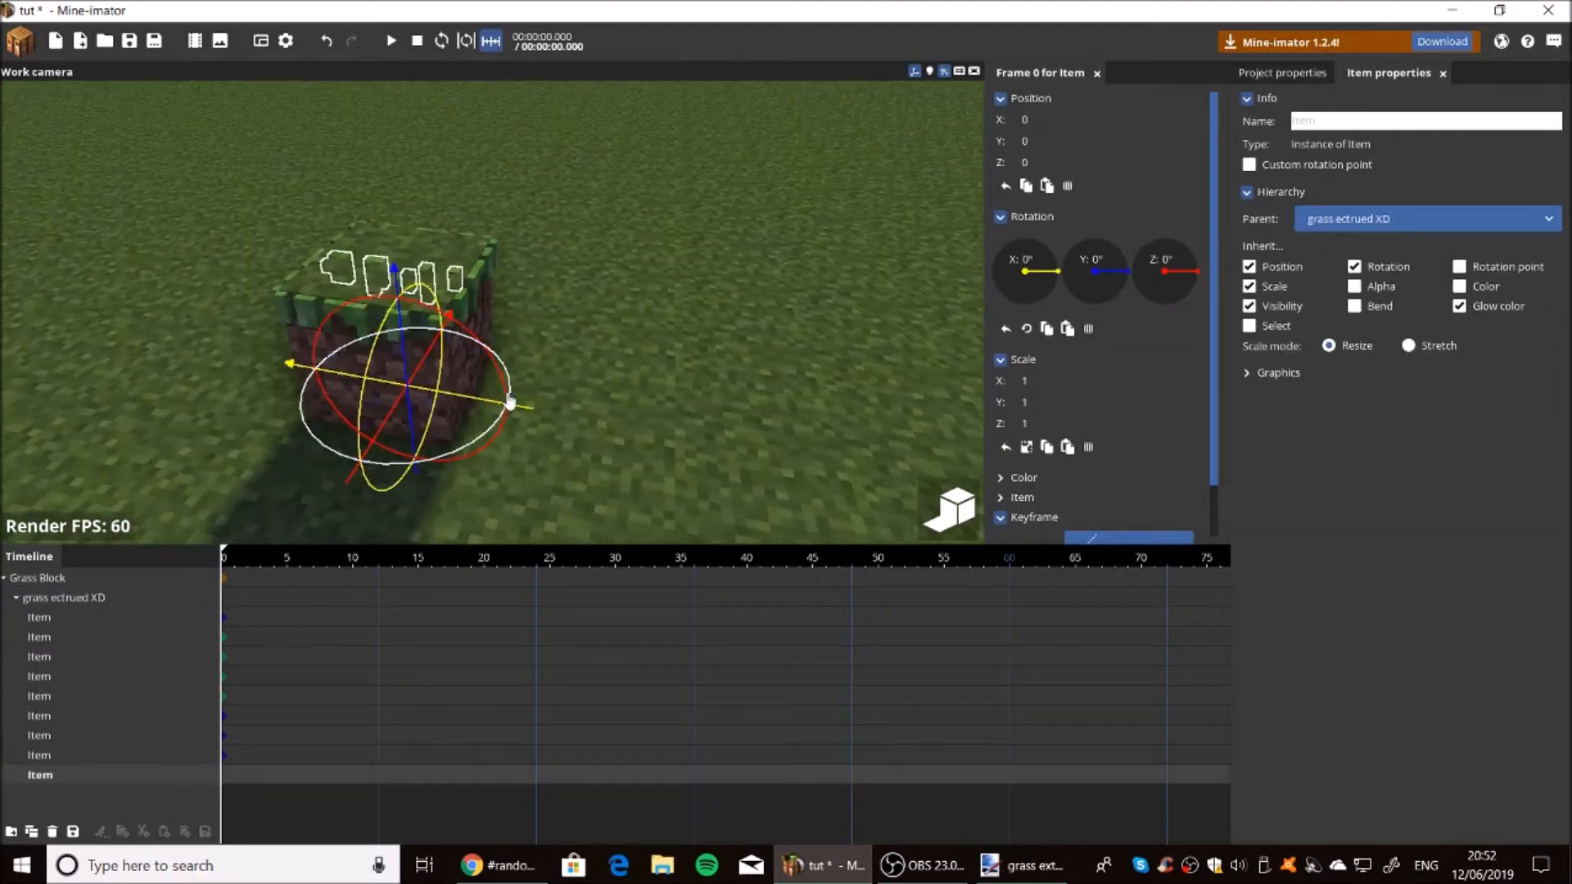
left_click_drag(501, 428, 979, 252)
left_click(1101, 288)
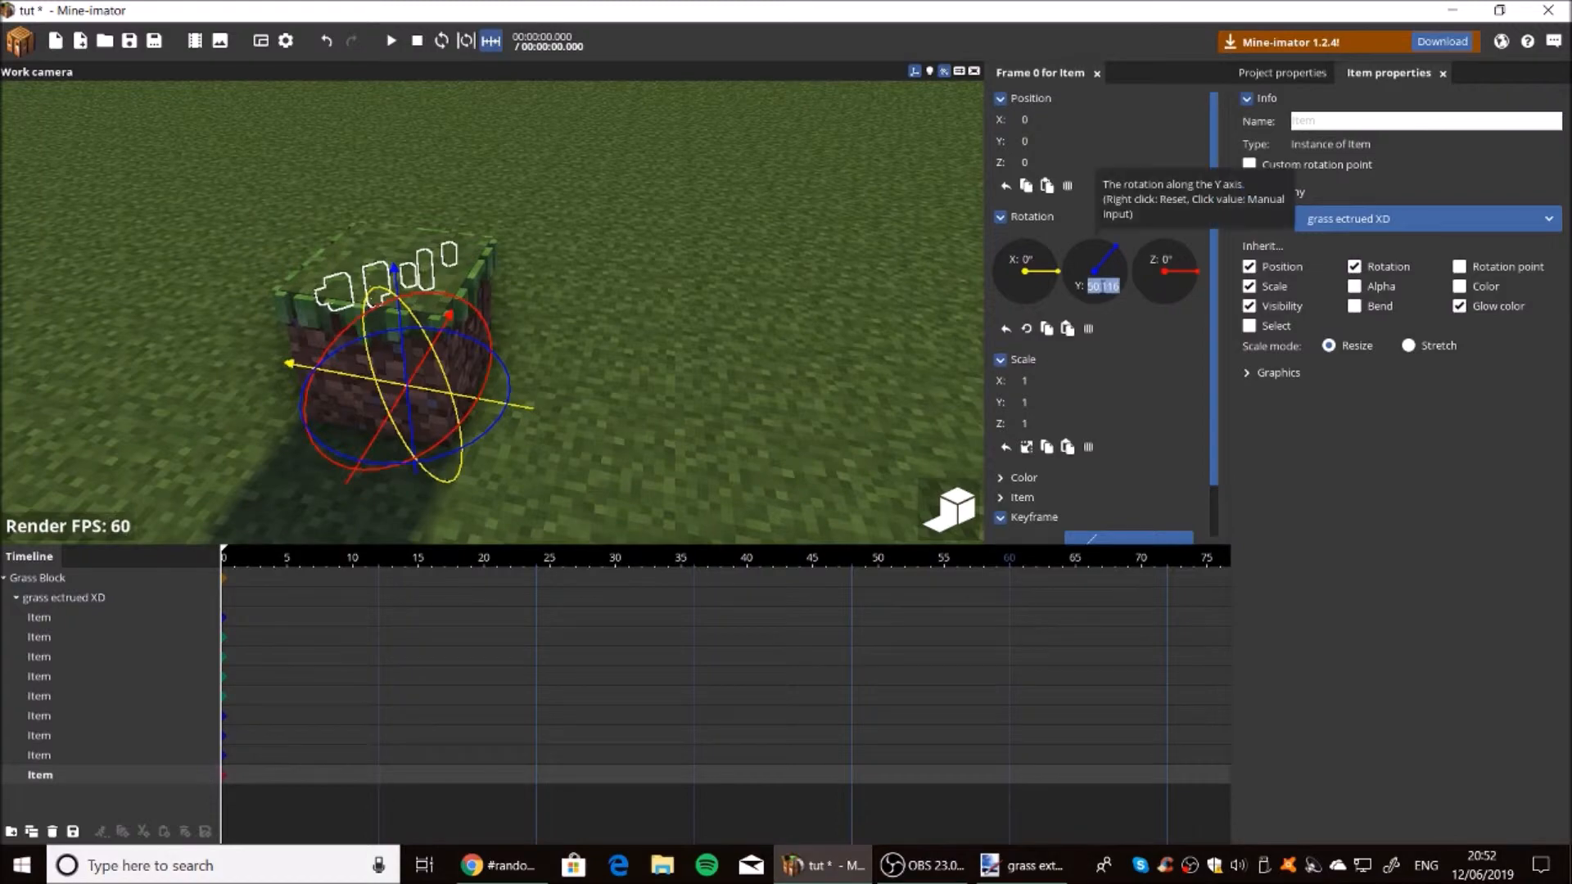
type("90")
left_click_drag(536, 413, 605, 426)
left_click_drag(715, 424, 507, 504)
scroll(706, 412, "up", 4)
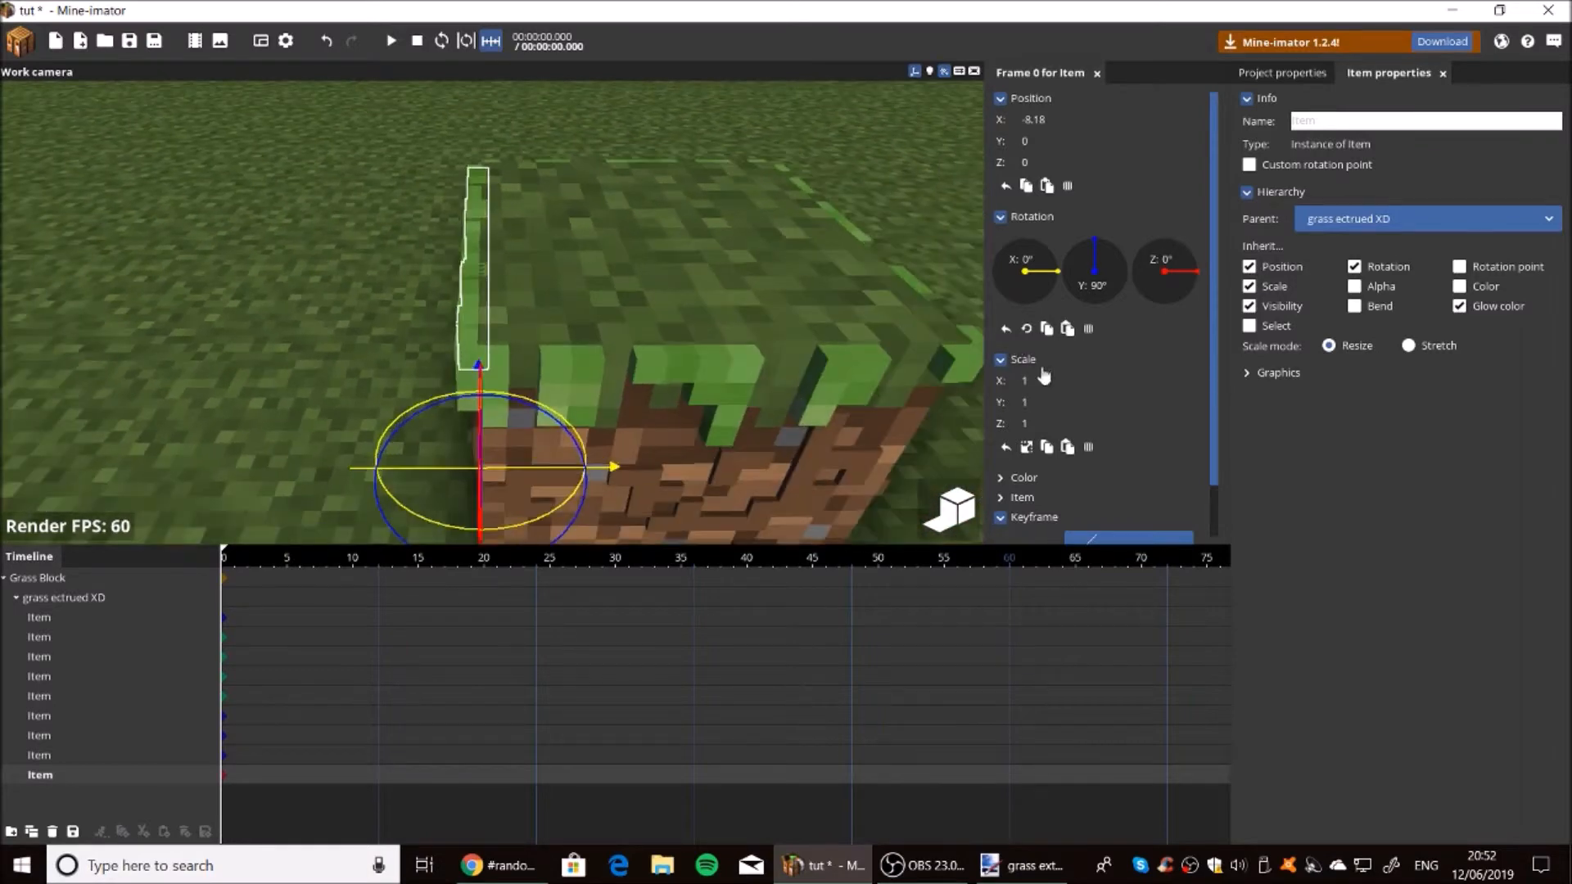
Set the side grass item's X scale to about 1.00 and move it to X position about -8.64 and Y about -0.08.
type("0.3")
key("BackSpace")
type("9")
left_click_drag(694, 365, 744, 314)
left_click_drag(487, 366, 496, 367)
left_click_drag(639, 395, 580, 443)
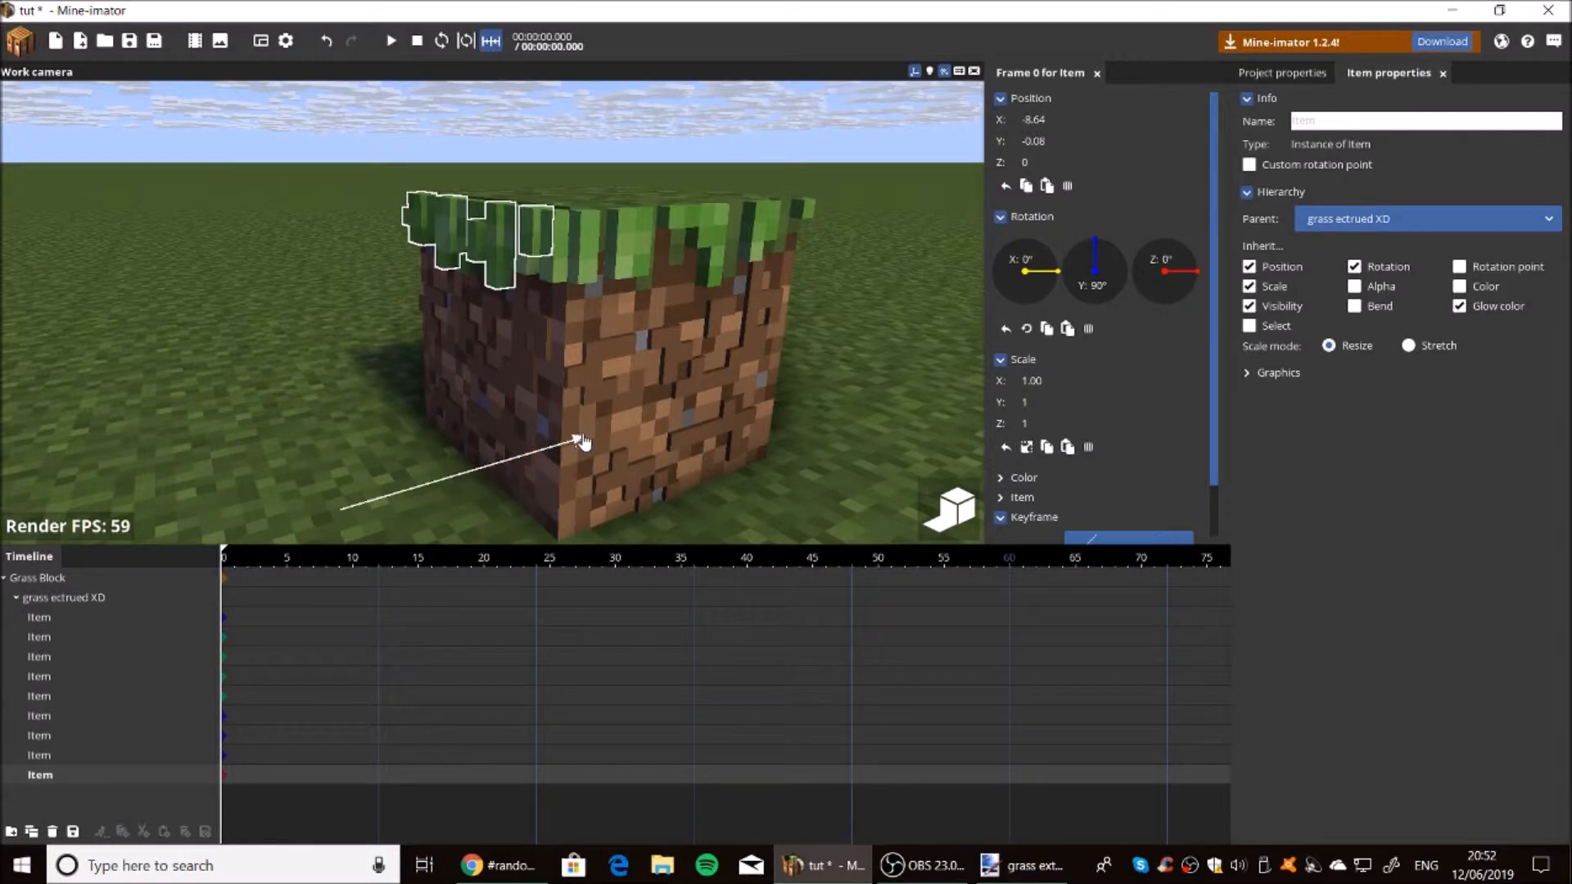
left_click(803, 372)
Duplicate the side grass item and place the copy on the opposite side with Y rotation -90° and X position 8.64.
left_click_drag(804, 372, 650, 319)
left_click(636, 286)
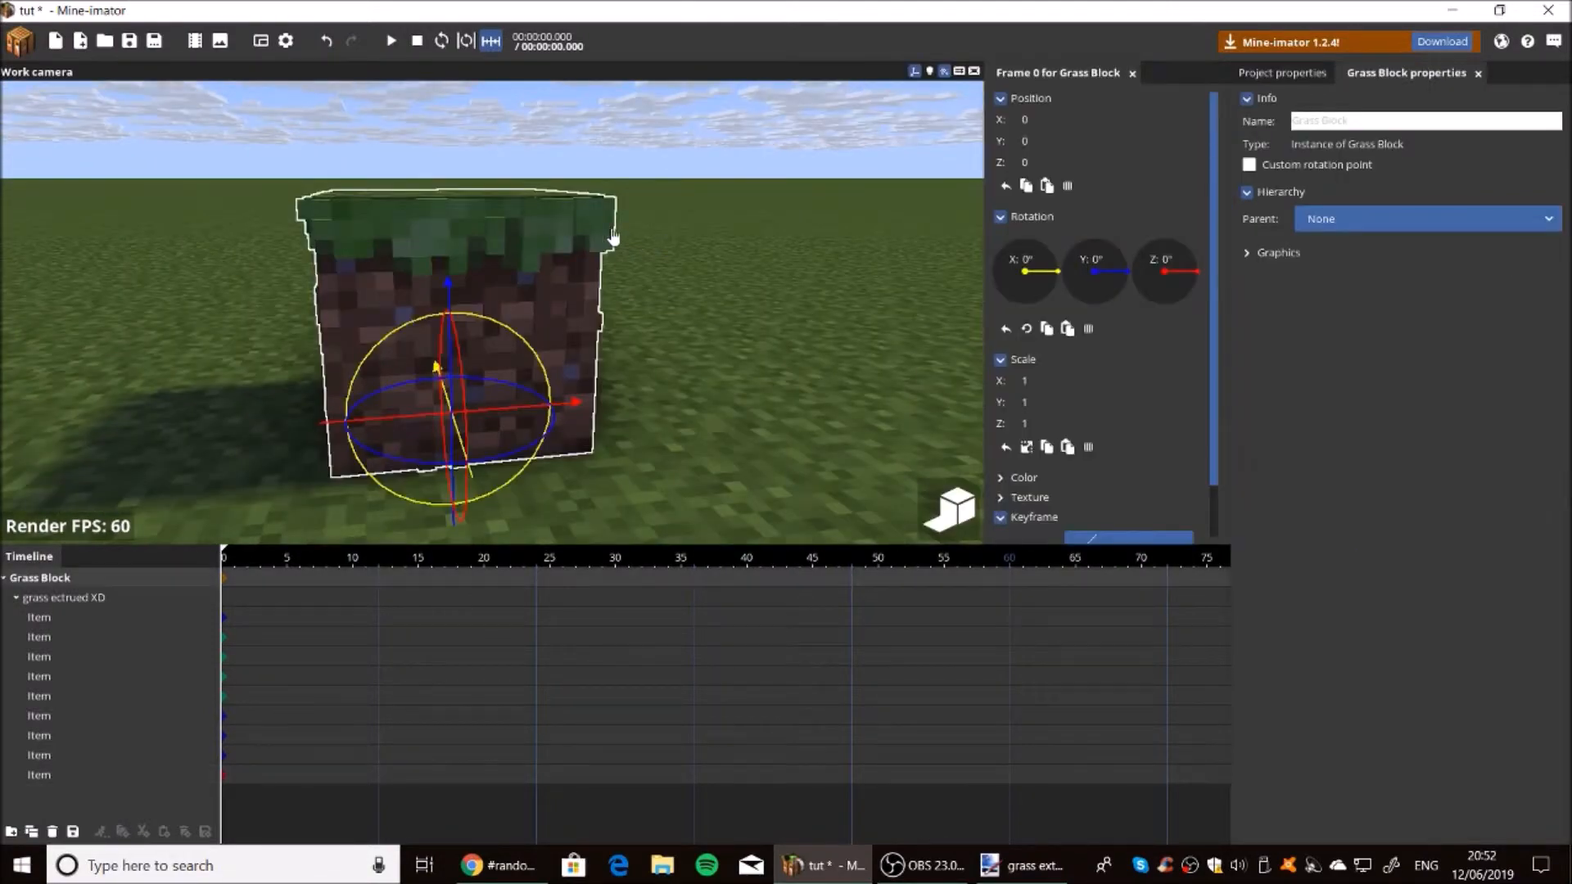
left_click(534, 236)
left_click_drag(674, 139, 684, 184)
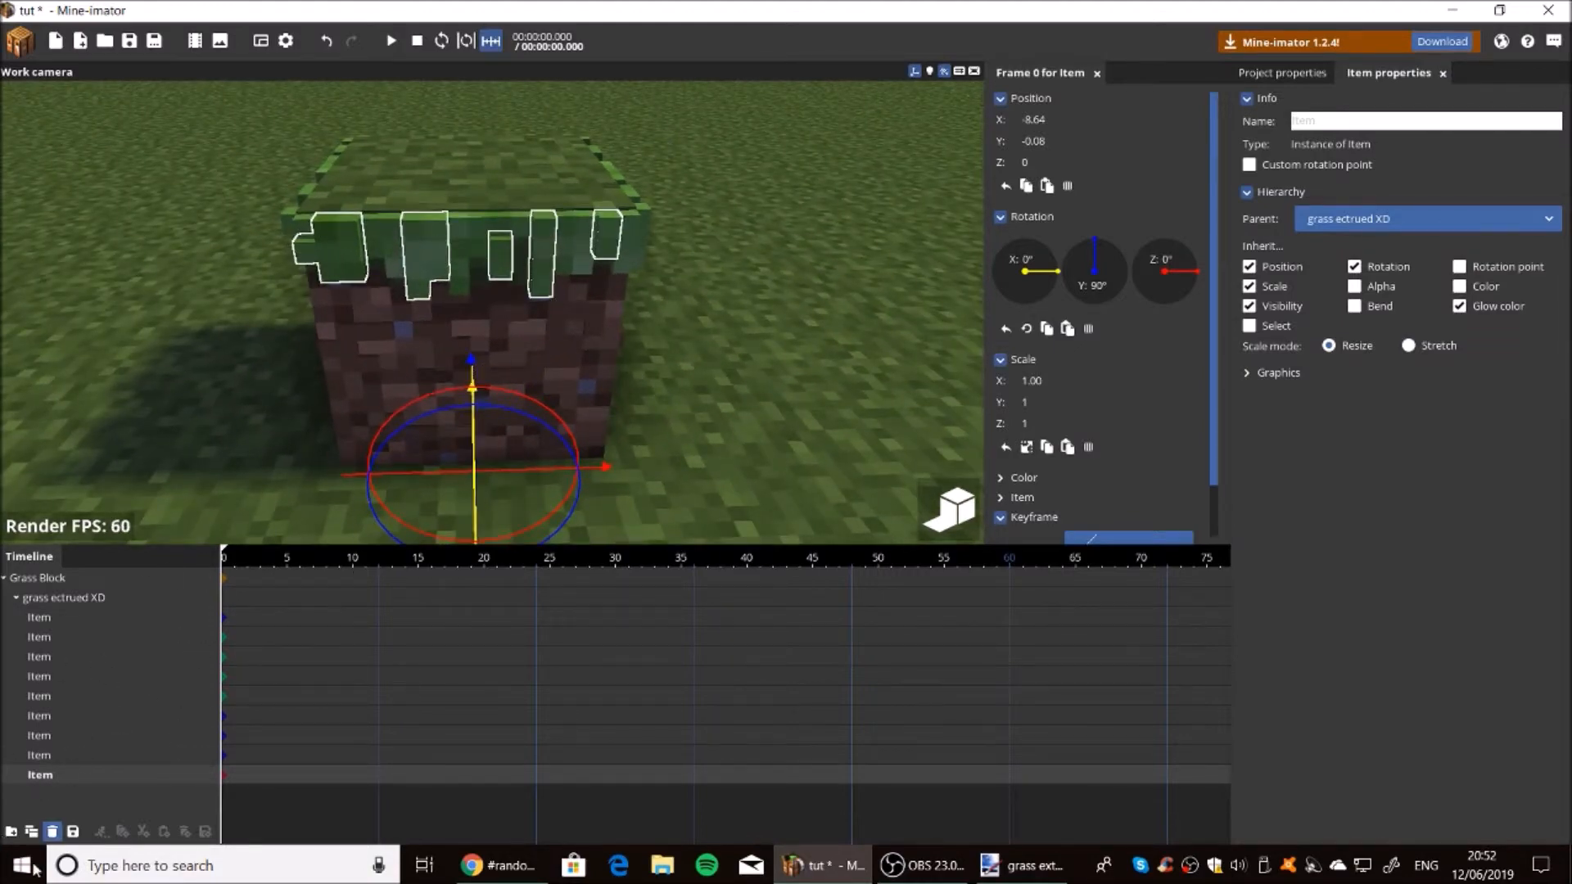
left_click(31, 832)
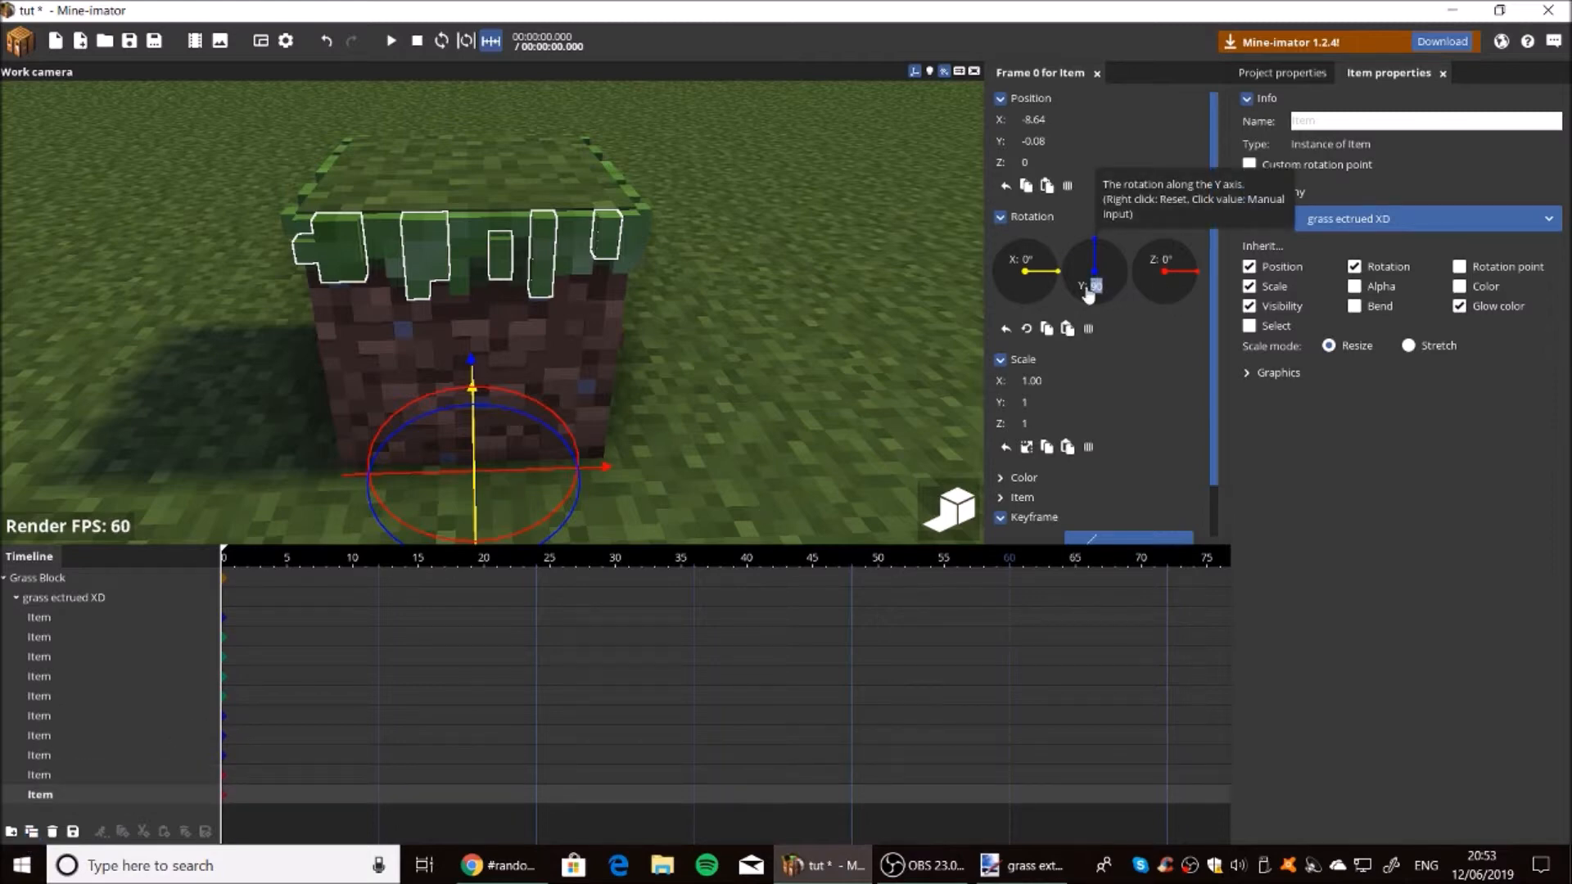
type("-90")
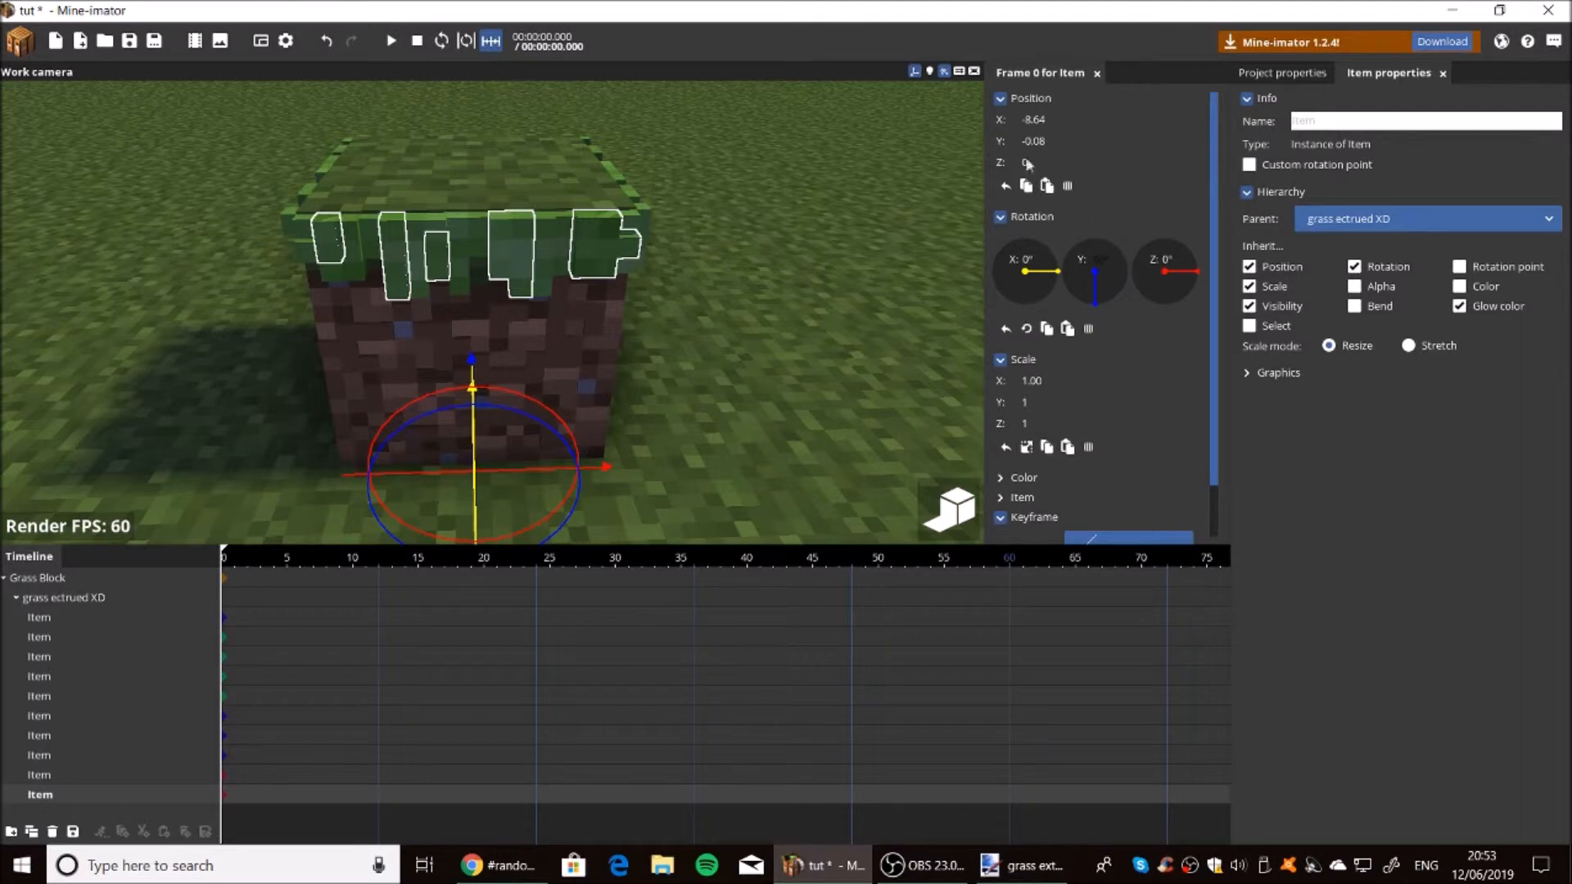
left_click(1042, 121)
key("BackSpace")
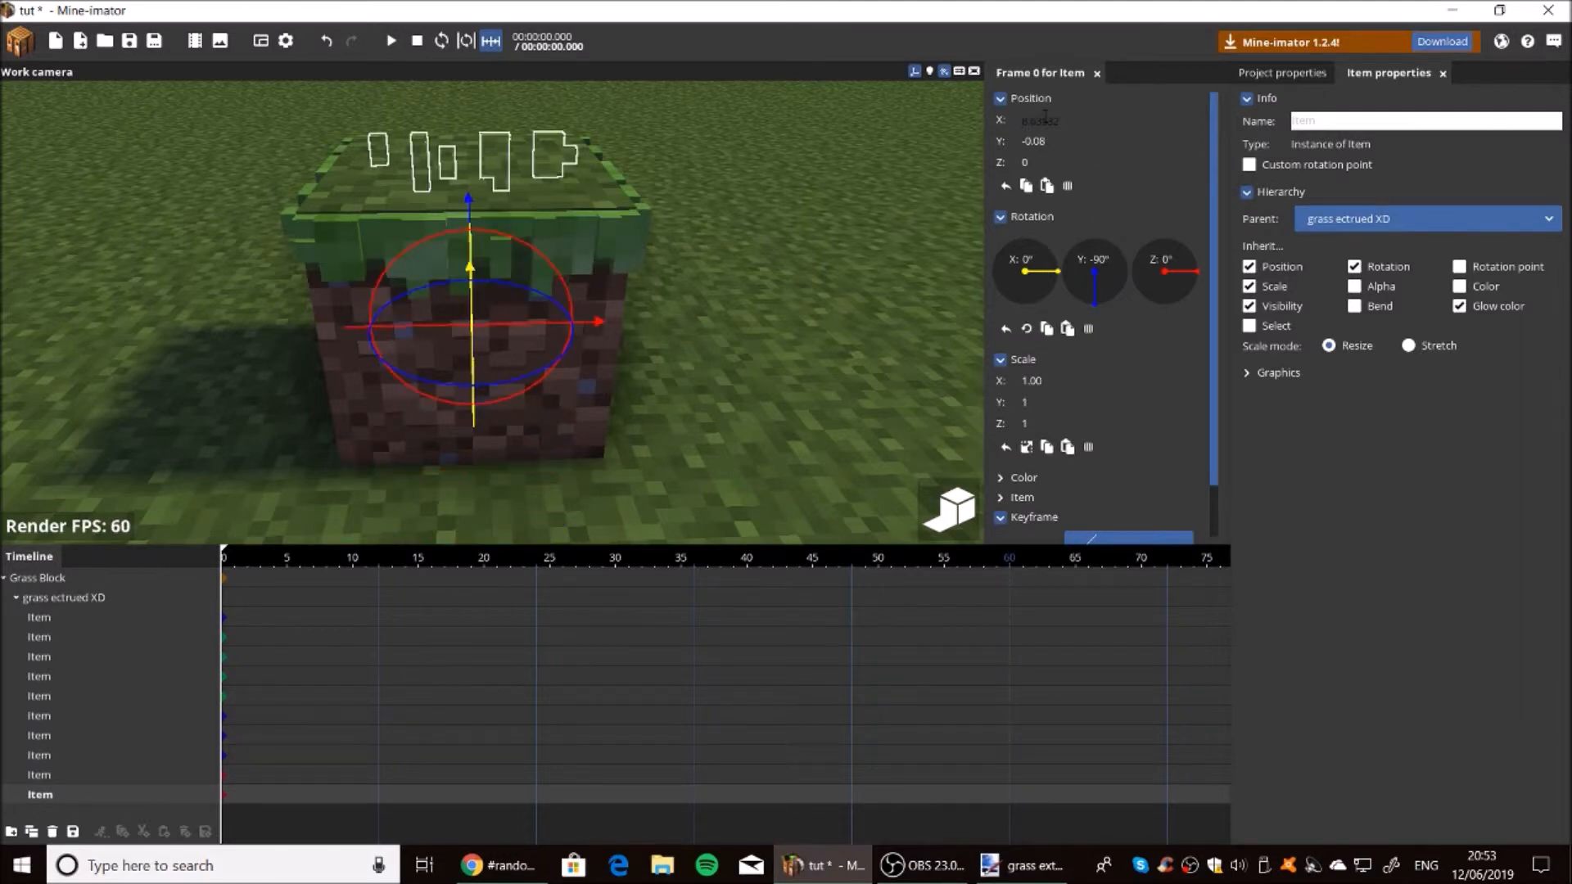
left_click(734, 316)
right_click_drag(733, 316, 703, 317)
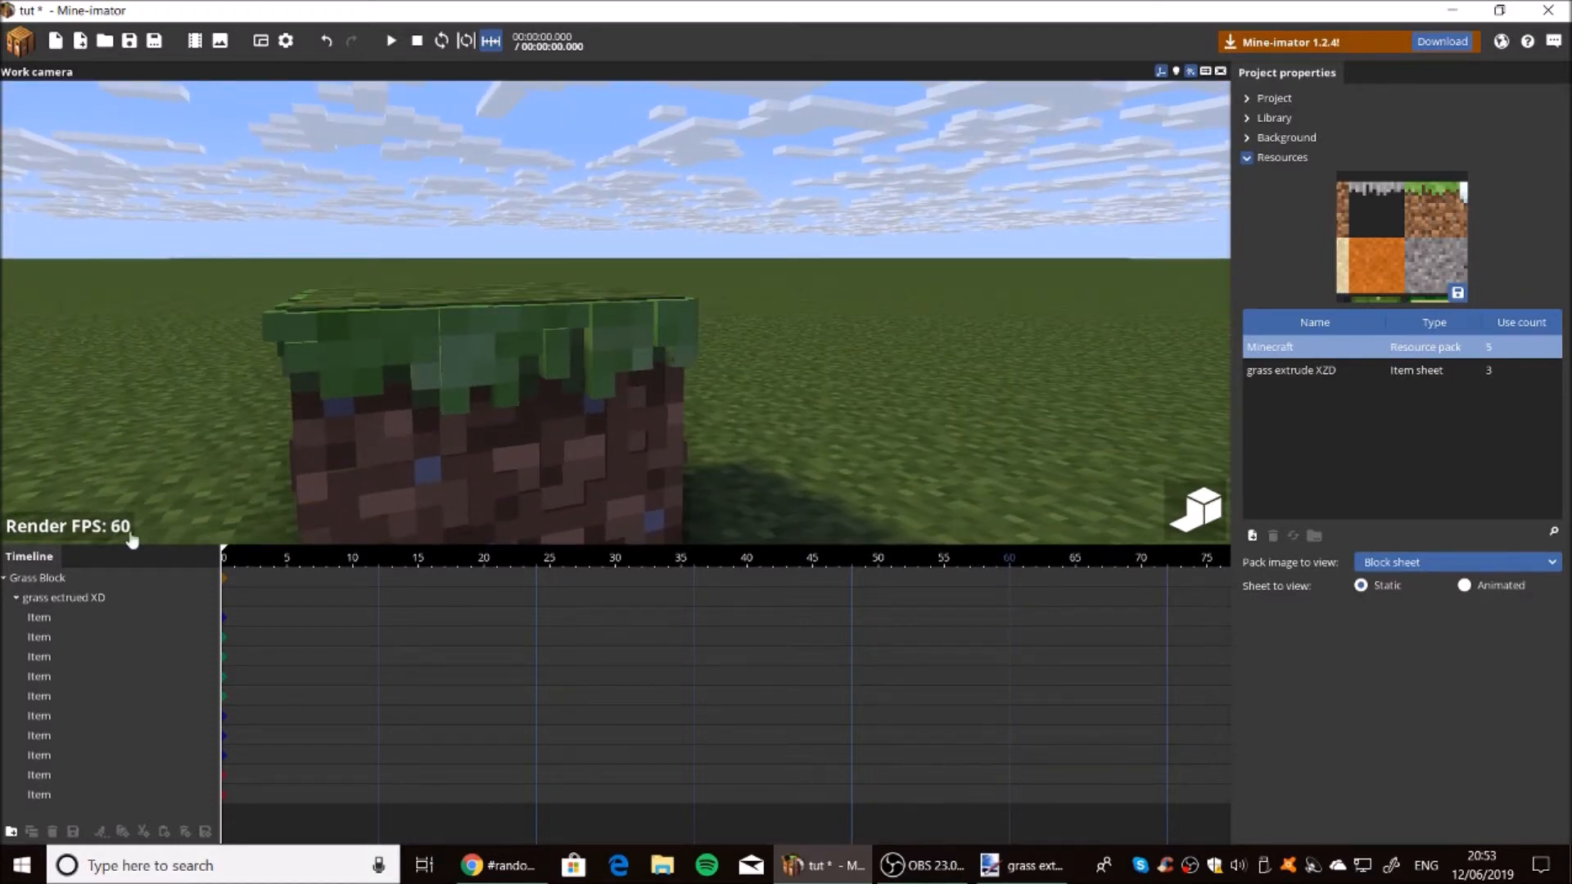
Duplicate the grass item with 90° Y rotation and set the copy's Y rotation to 0°, X position to 0 and Z position to -8.64.
left_click(15, 598)
left_click(15, 597)
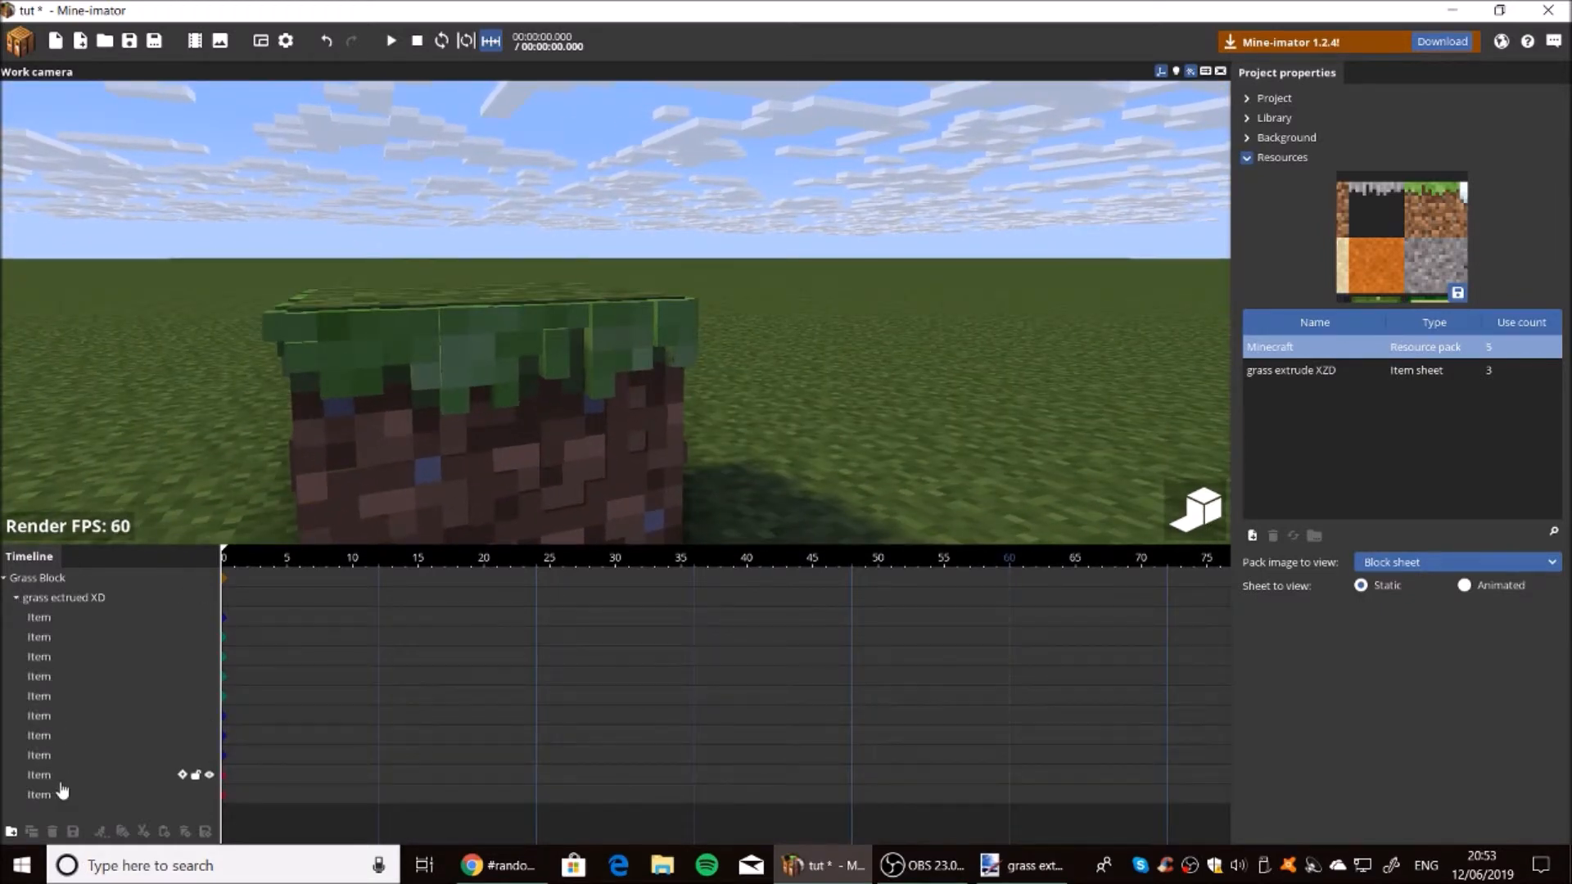
left_click(39, 774)
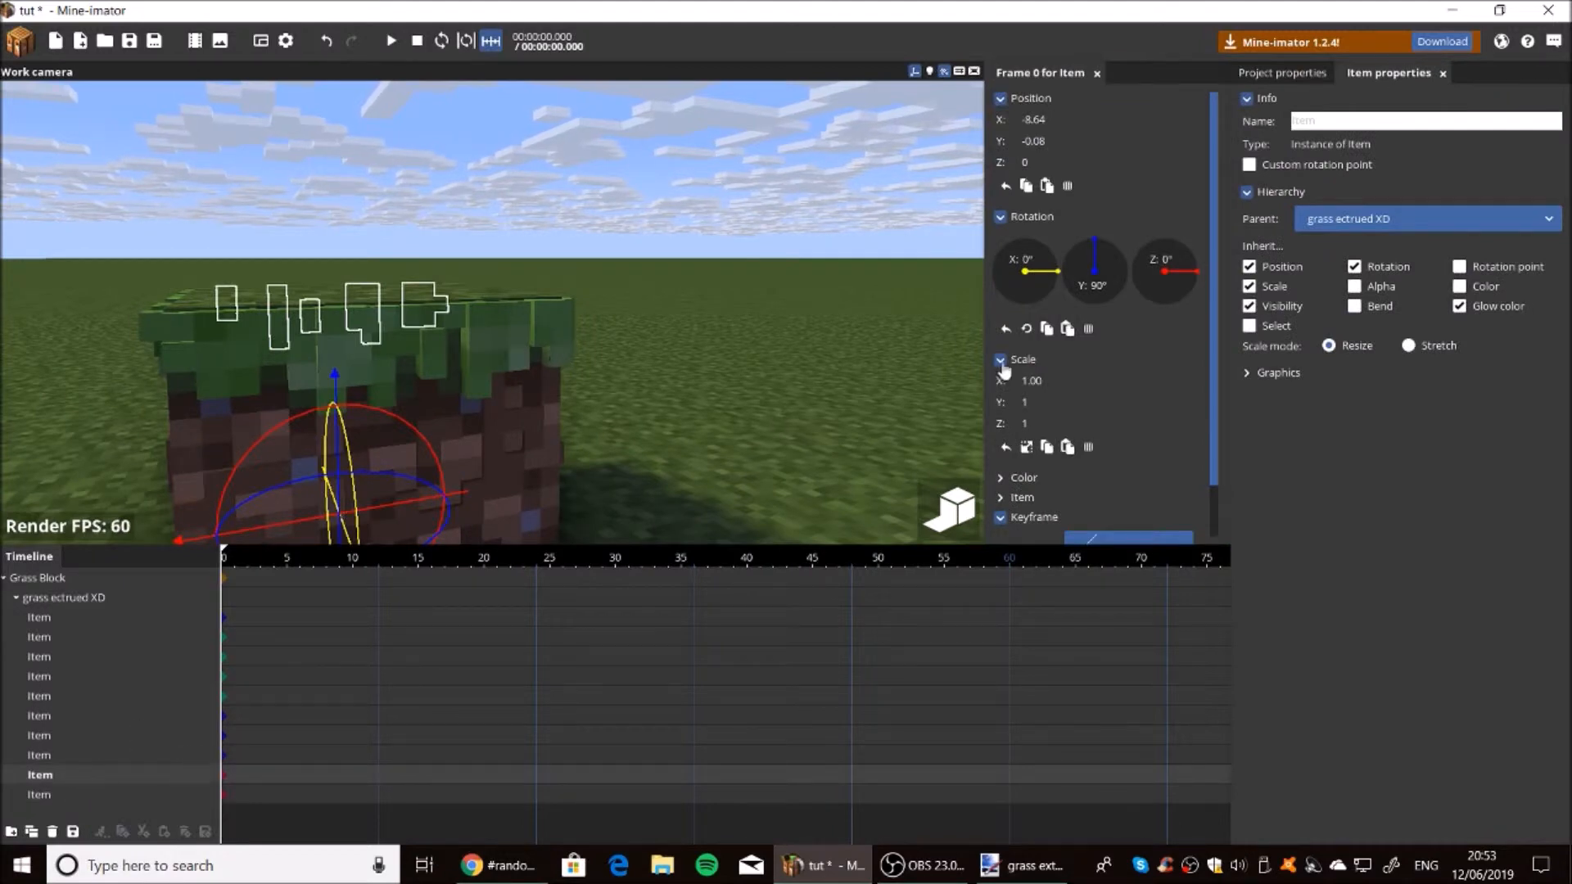
left_click(1098, 288)
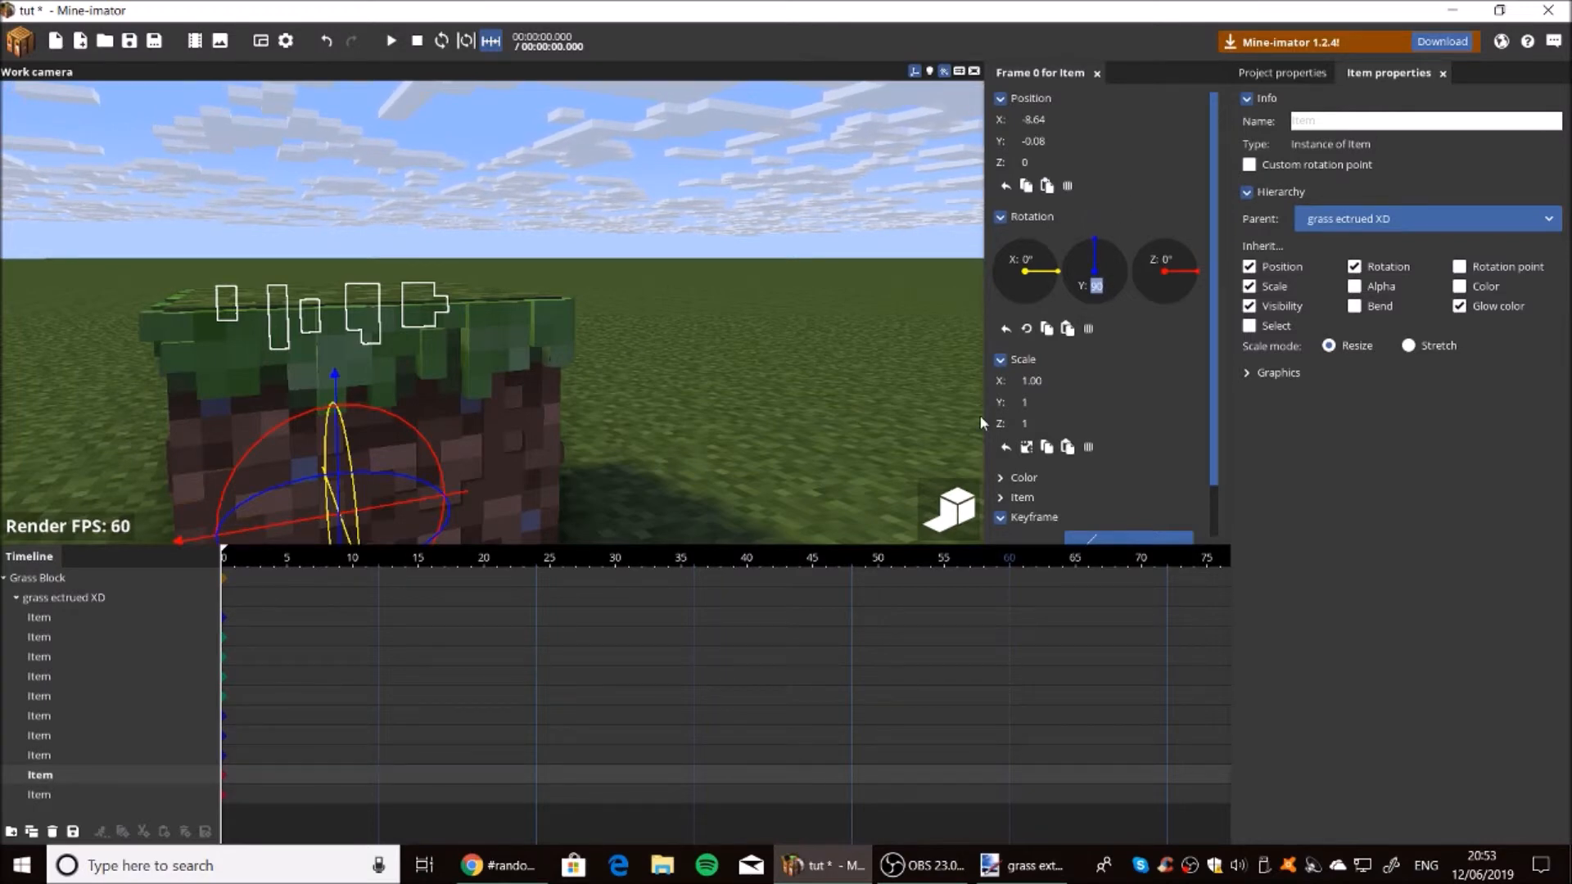
left_click(30, 834)
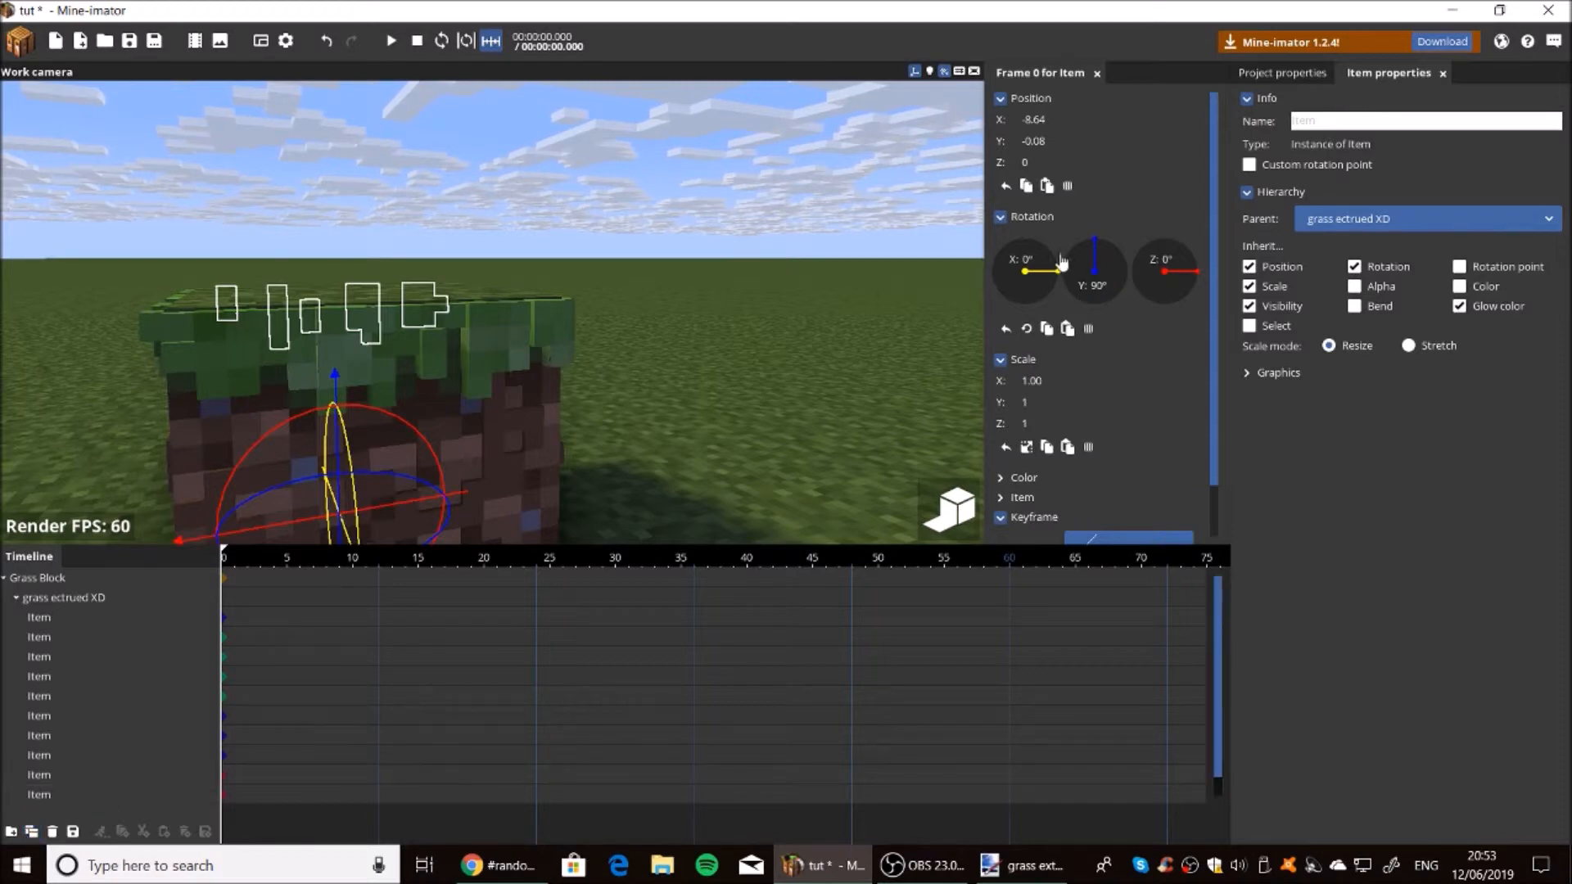
left_click(1098, 290)
key("BackSpace")
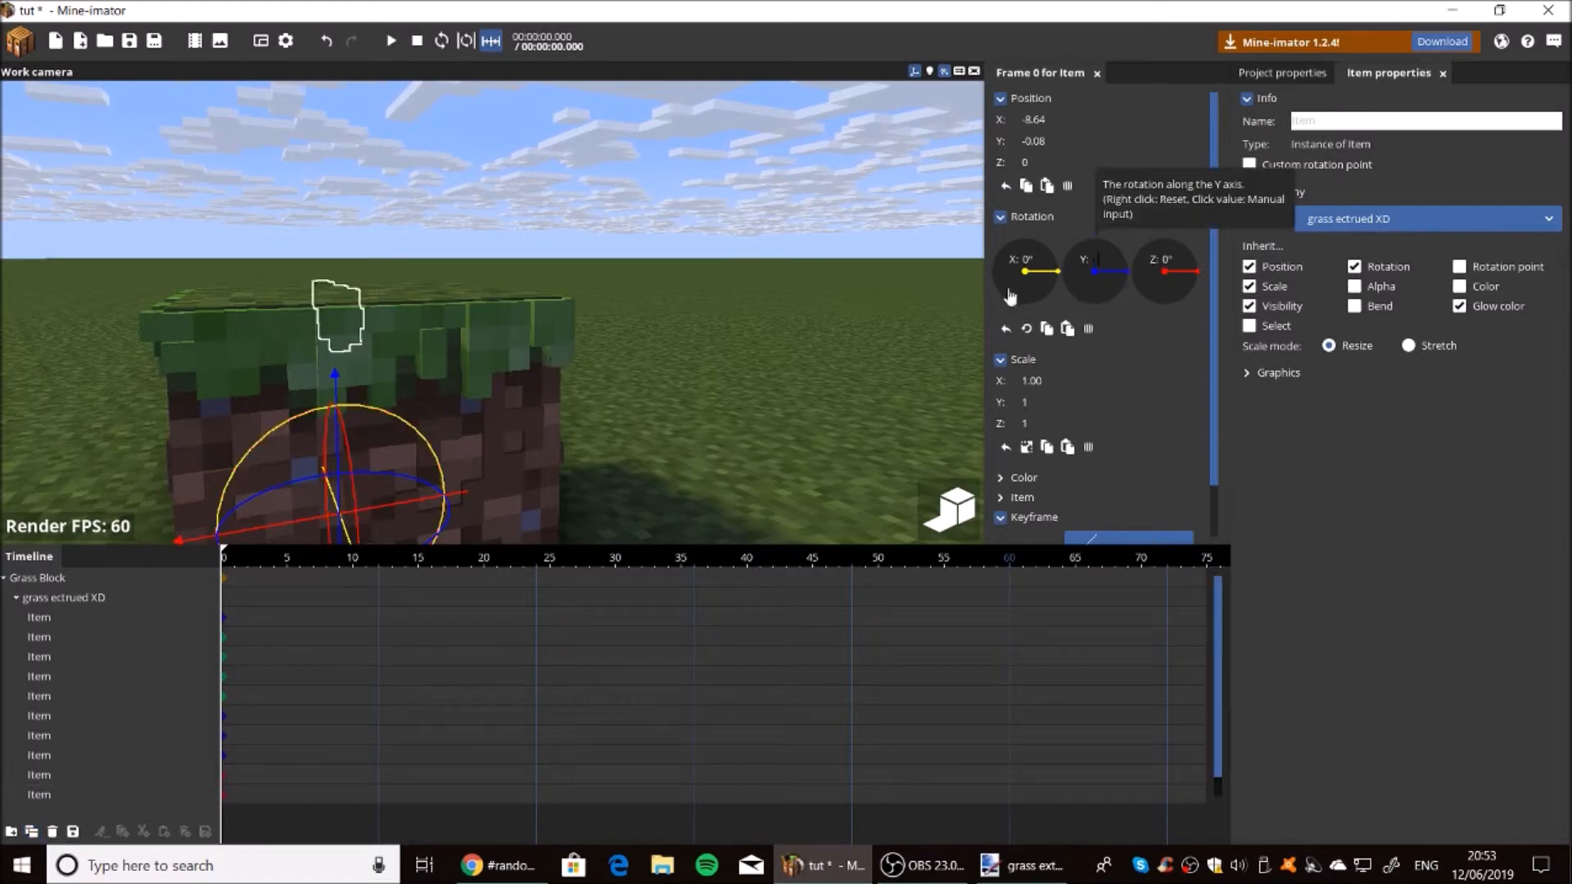
left_click(1042, 120)
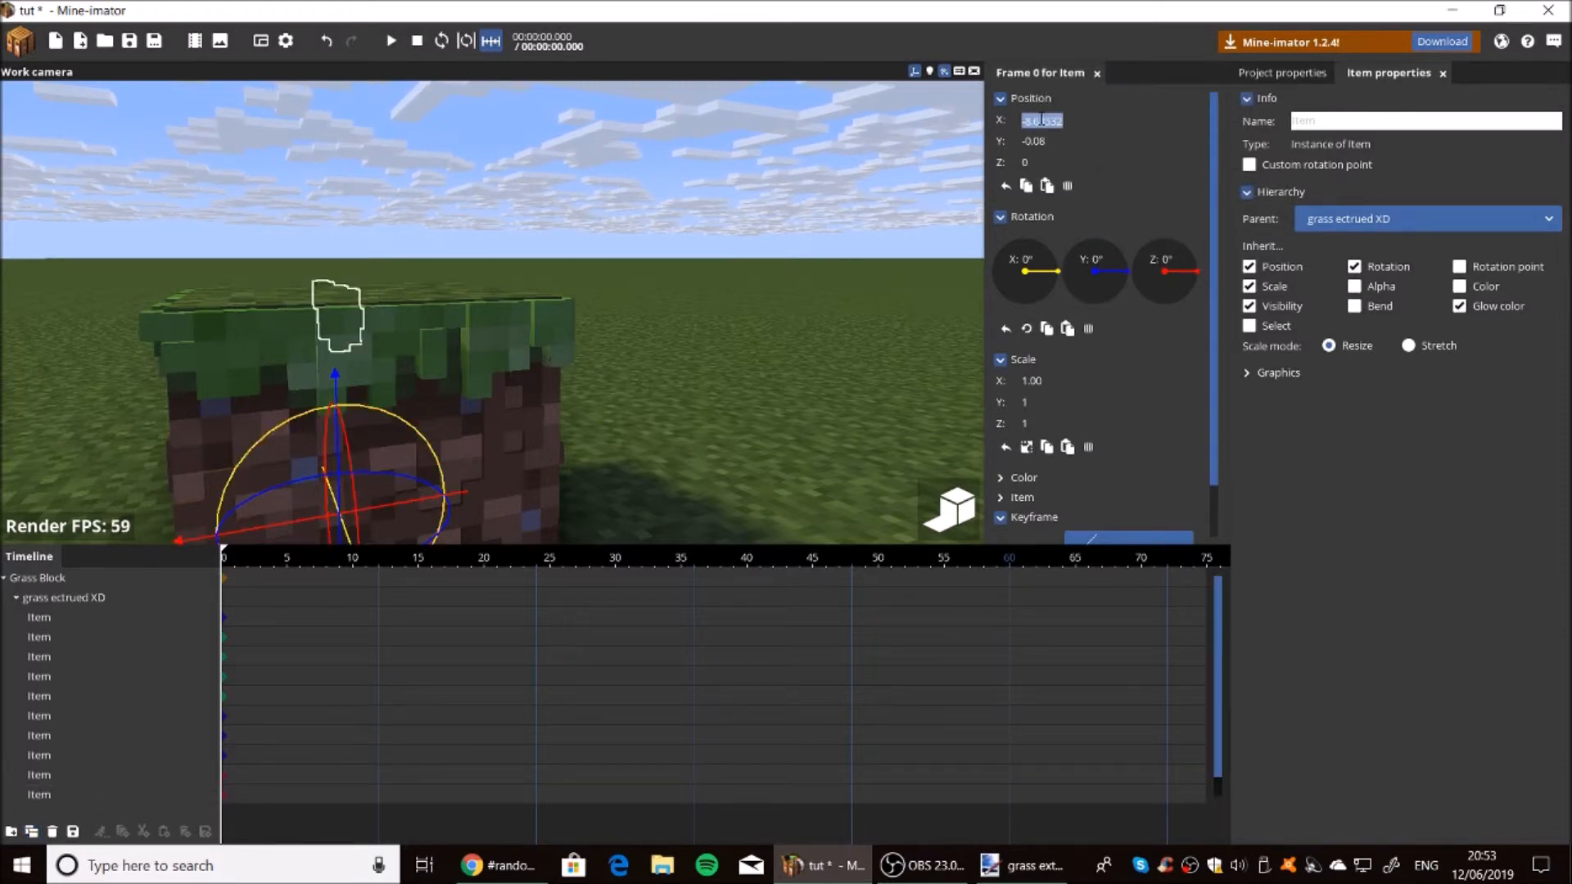
key("BackSpace")
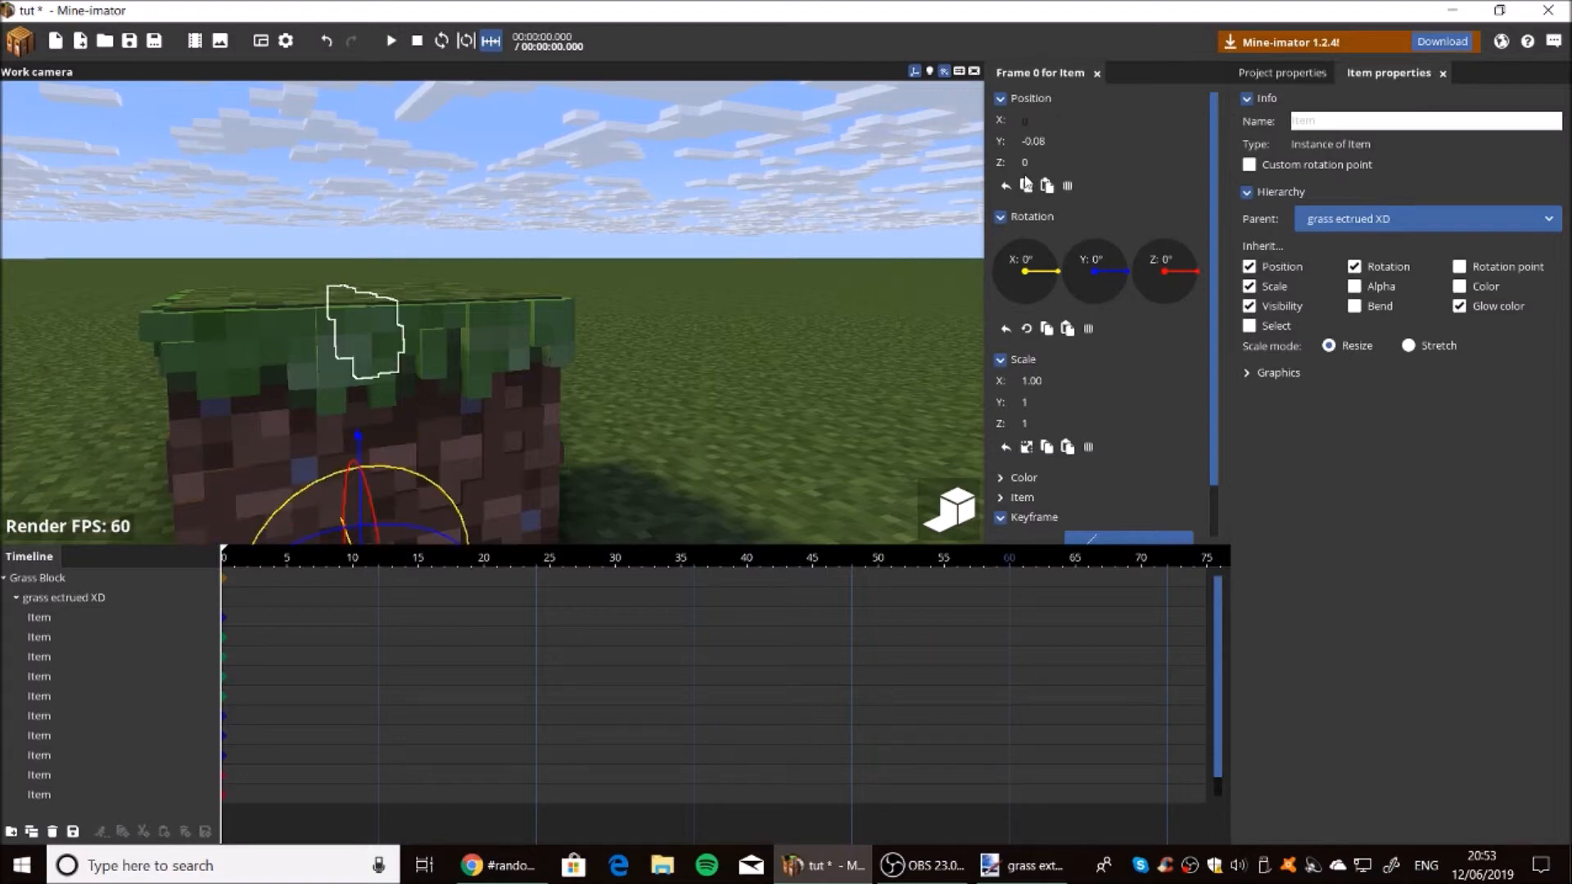
type("-8.64")
Move the new grass copy closer to the block face and set its Z position to 8.44 on the opposite side.
left_click_drag(791, 203, 786, 270)
left_click(702, 411)
left_click_drag(701, 412, 655, 447)
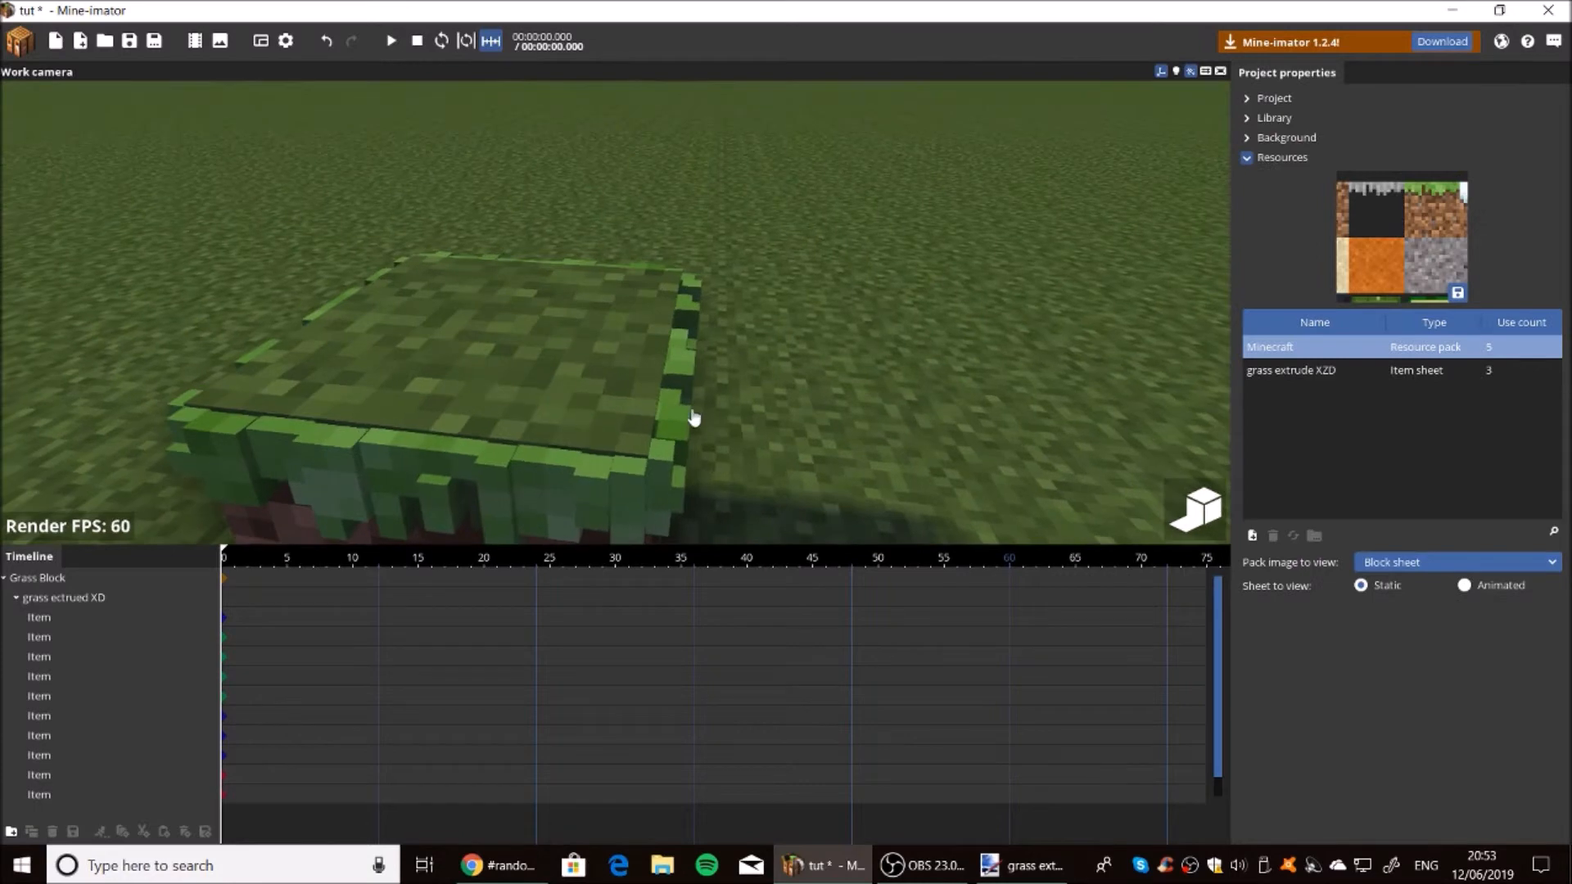
left_click(688, 419)
left_click(572, 422)
right_click_drag(571, 423, 813, 358)
mouse_move(754, 350)
left_mouse_down()
mouse_move(876, 471)
mouse_move(737, 328)
left_mouse_up()
right_click_drag(737, 327, 573, 467)
left_click_drag(483, 544, 493, 536)
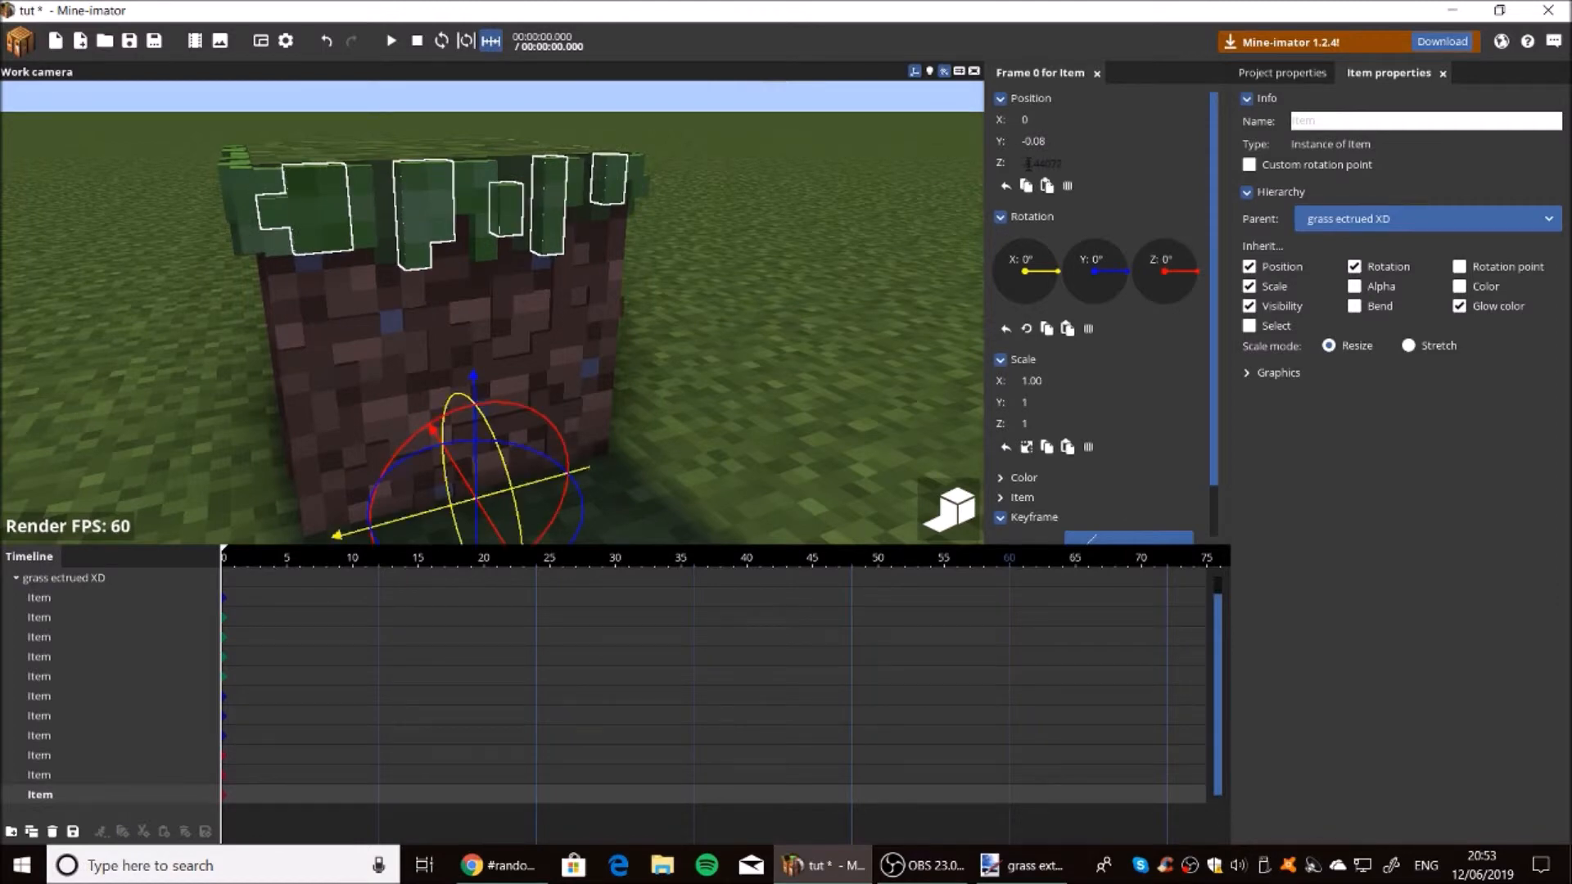
key("BackSpace")
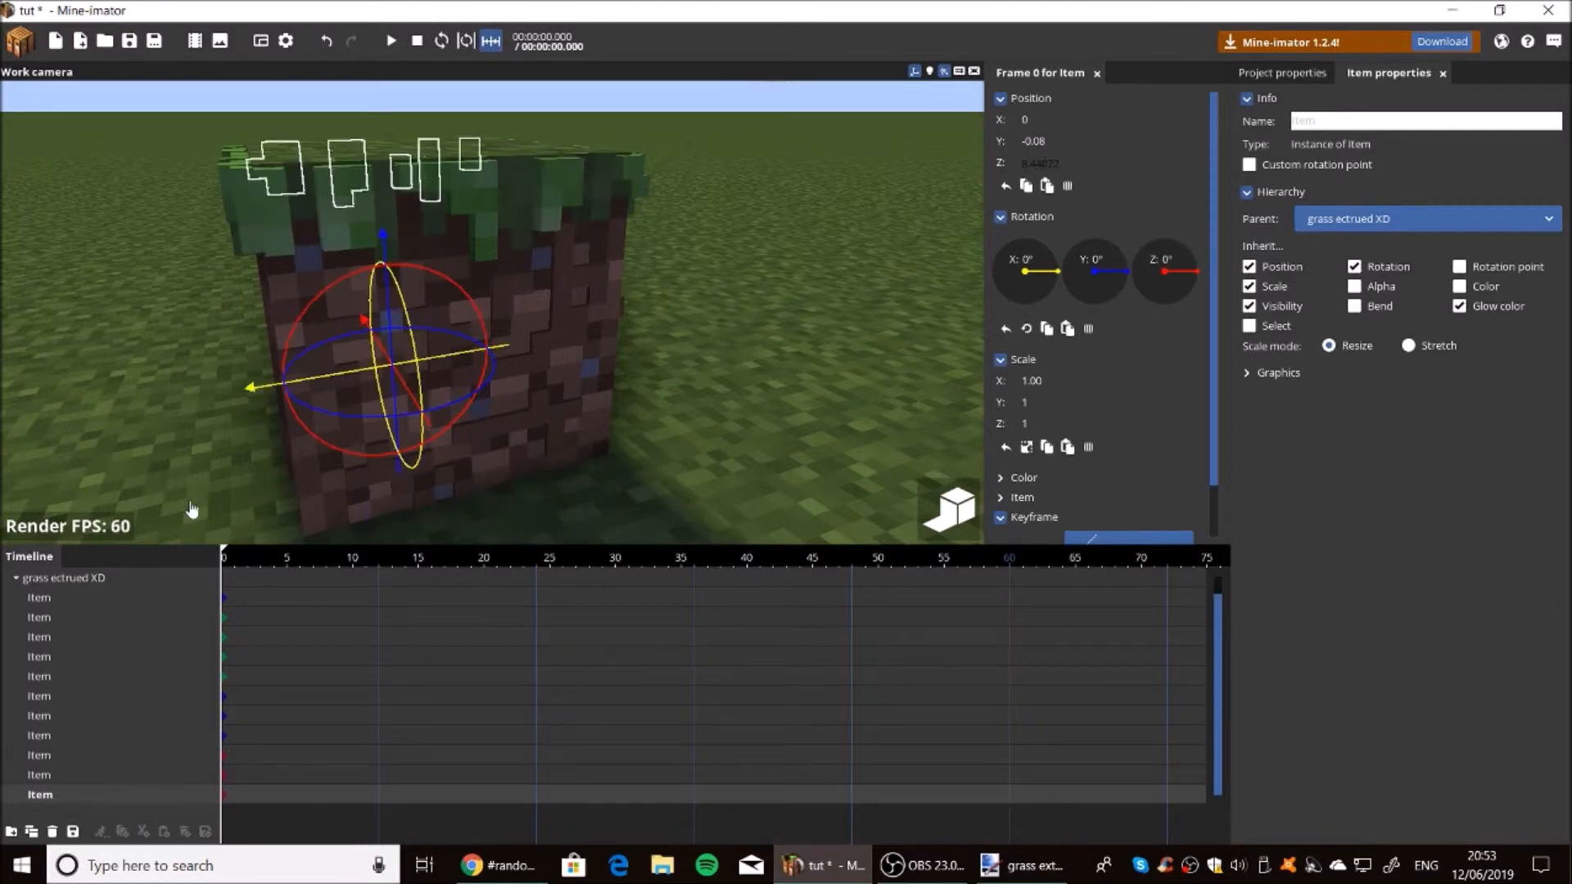
Duplicate the grass item at Z position 8.44, set the copy's Z position to -8.44 and turn it around the Y axis.
left_click(1033, 164)
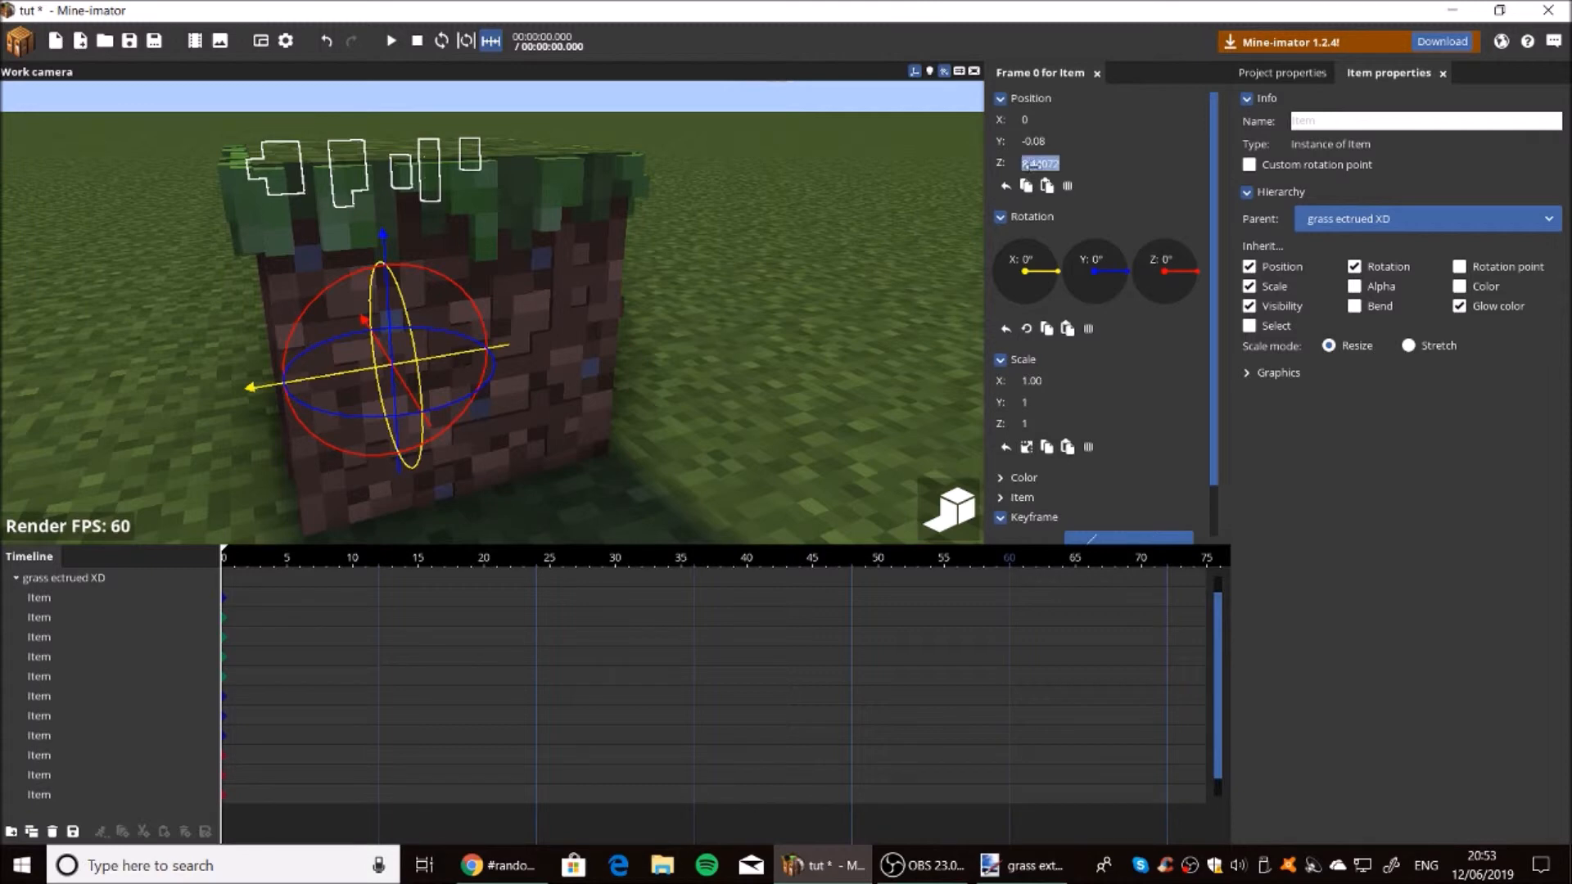
left_click(1025, 164)
type("-")
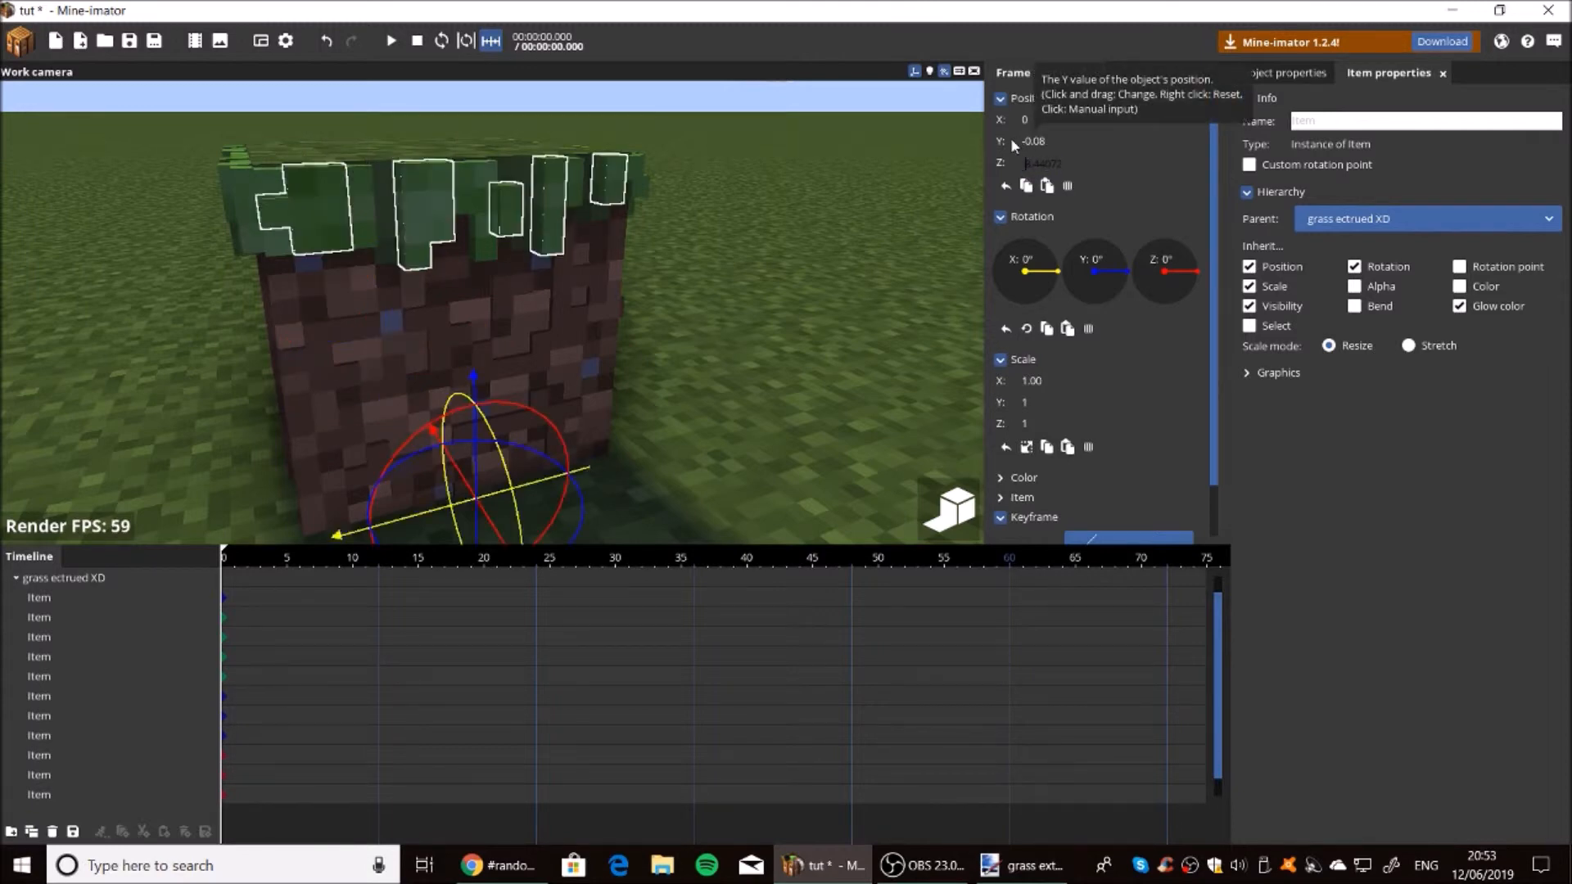
left_click(1098, 259)
type("90")
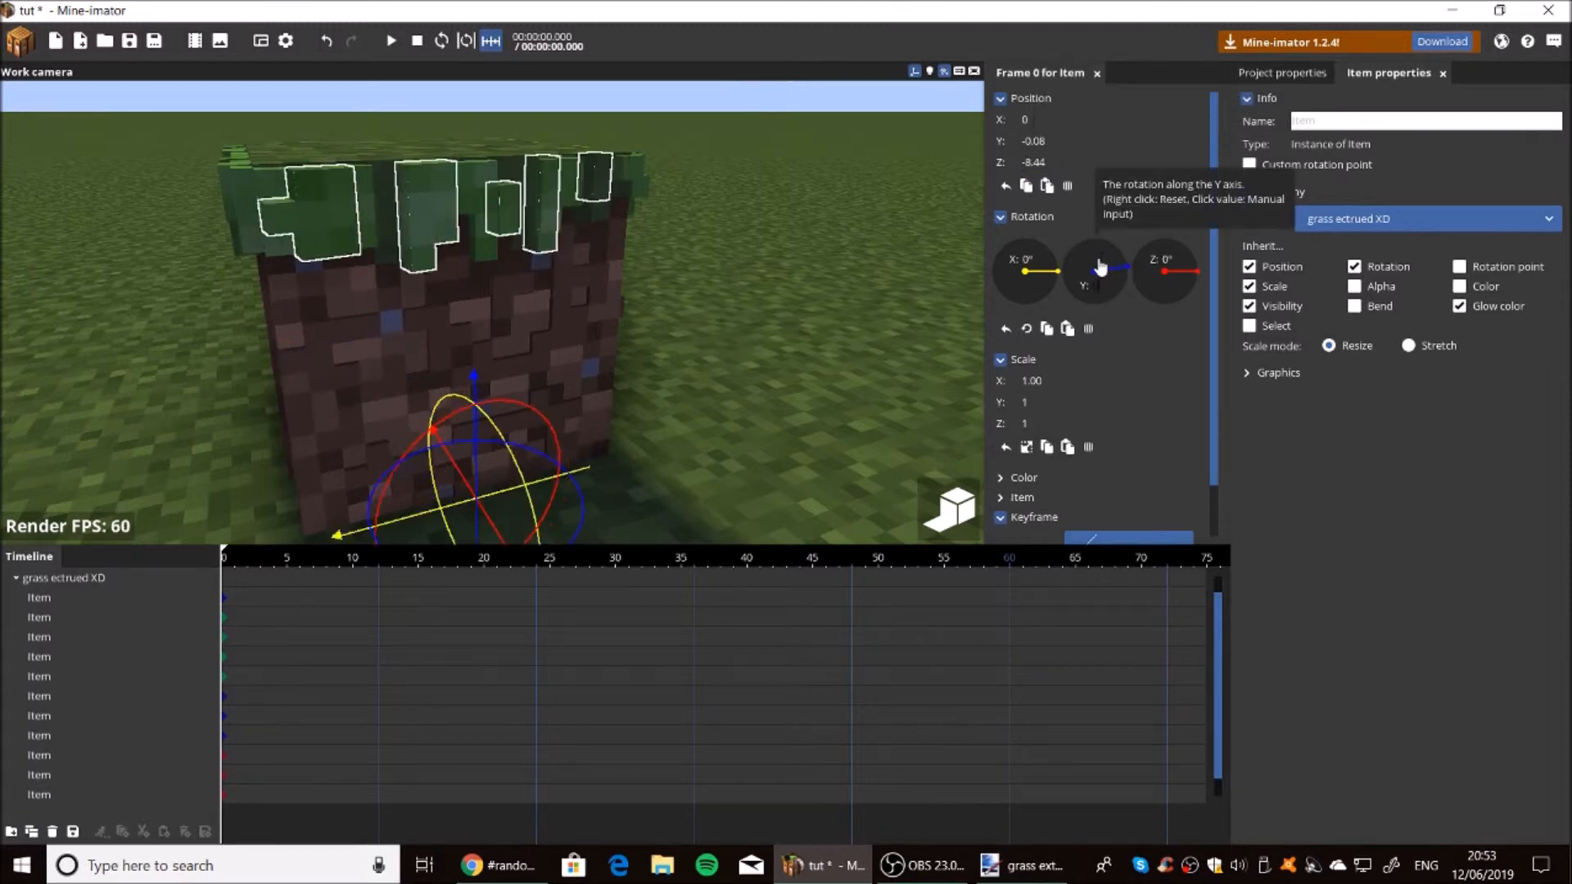
left_click_drag(1036, 257, 715, 172)
scroll(705, 271, "down", 4)
left_click_drag(704, 270, 655, 311)
left_click(723, 298)
left_click_drag(327, 156, 400, 167)
Create a 3D item from the scattered grey stone pixels piece of the grass extrude XZD sheet.
left_click(22, 48)
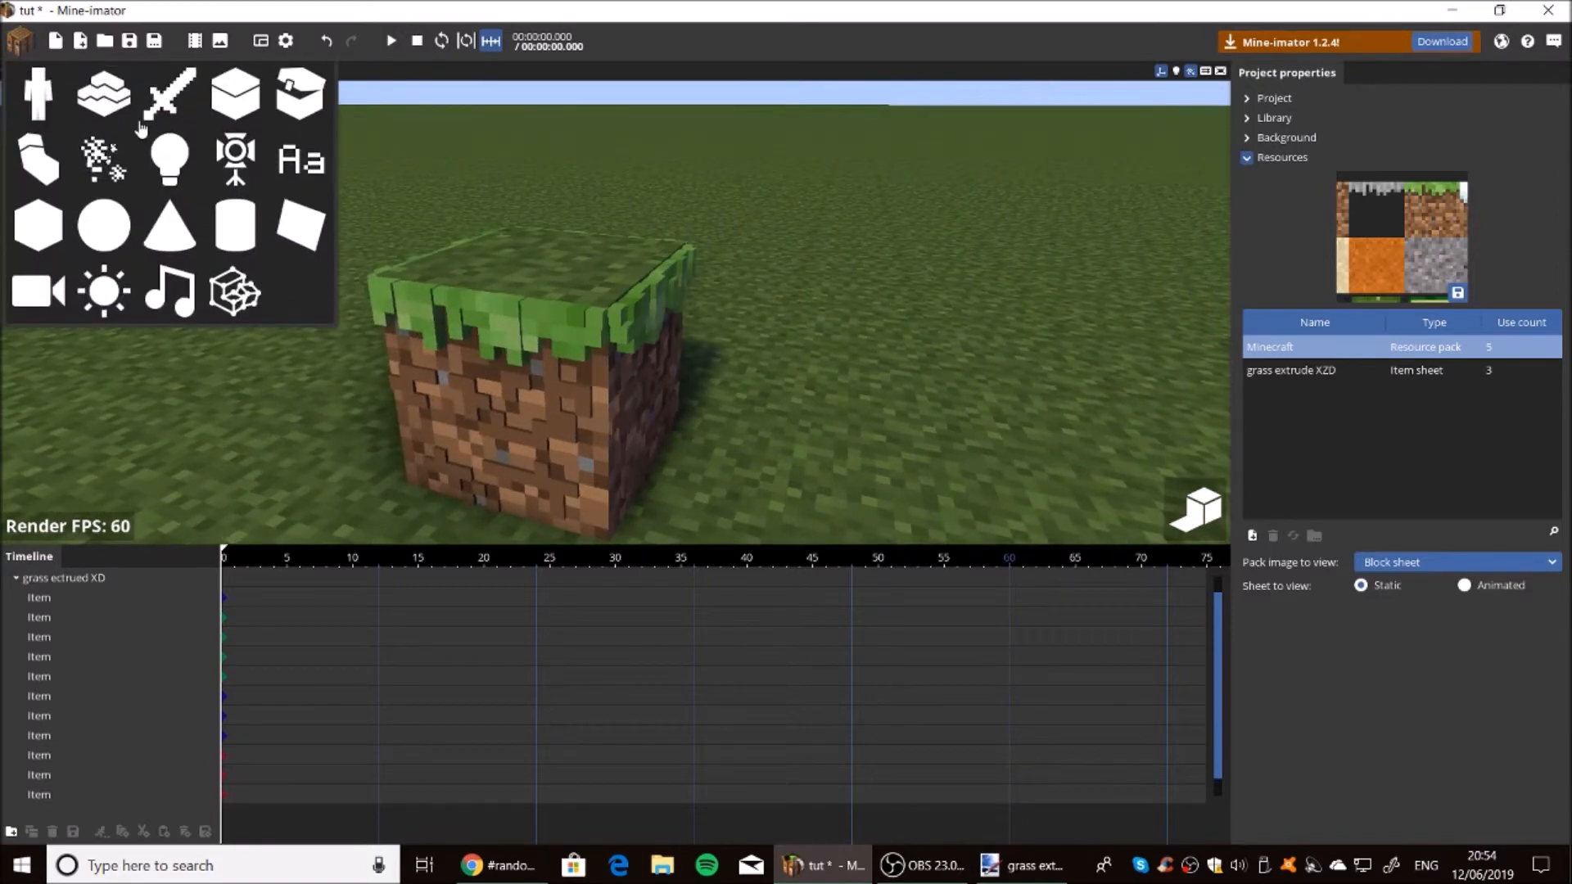
left_click(103, 92)
left_click(170, 93)
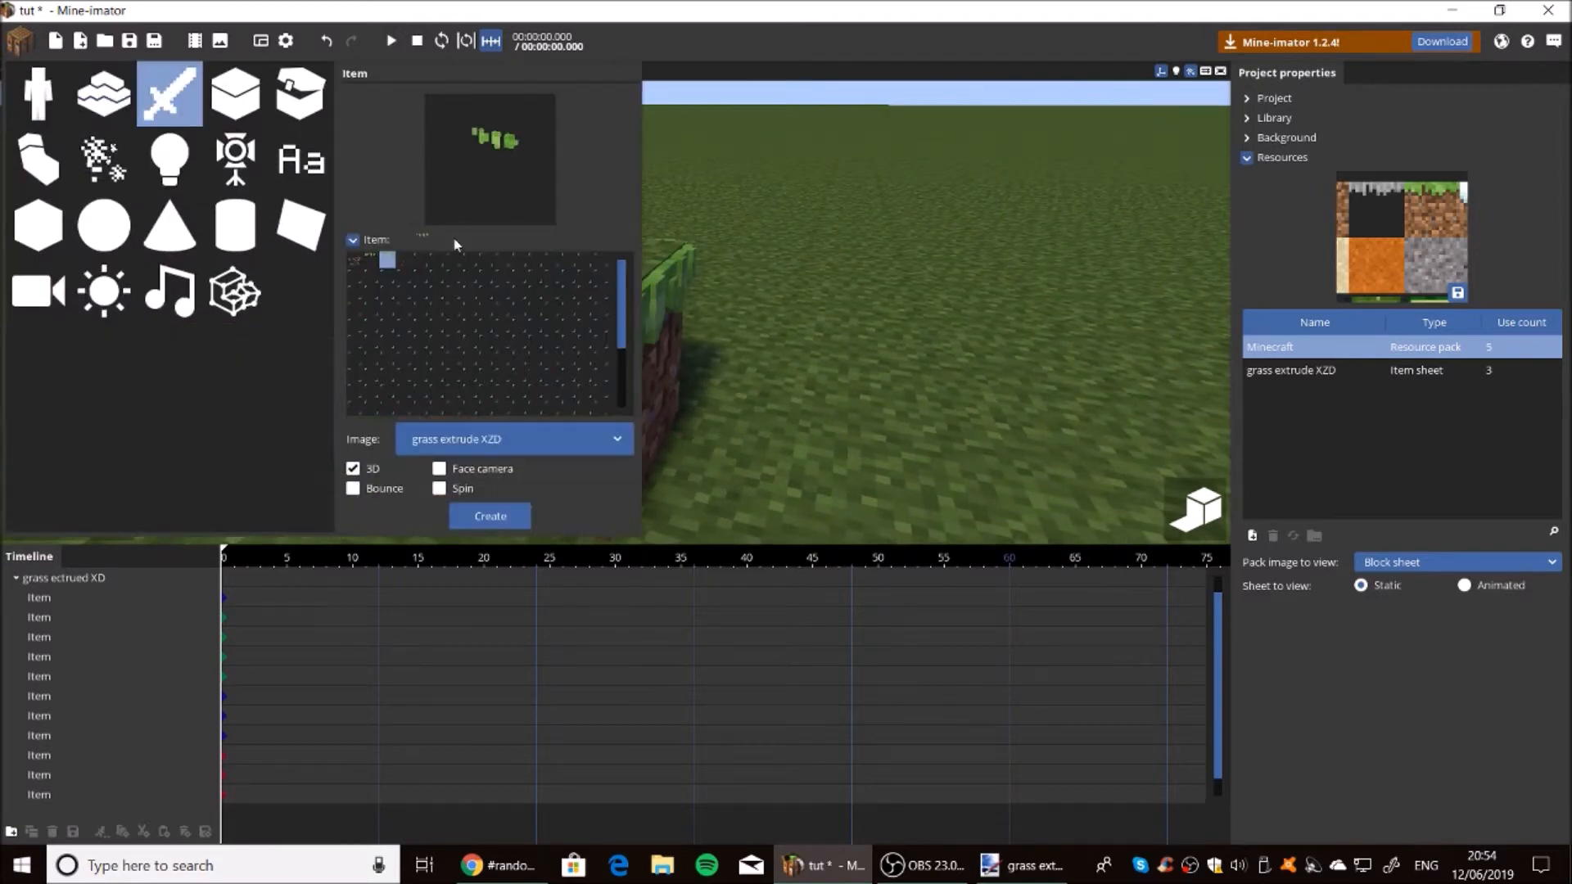
left_click(405, 261)
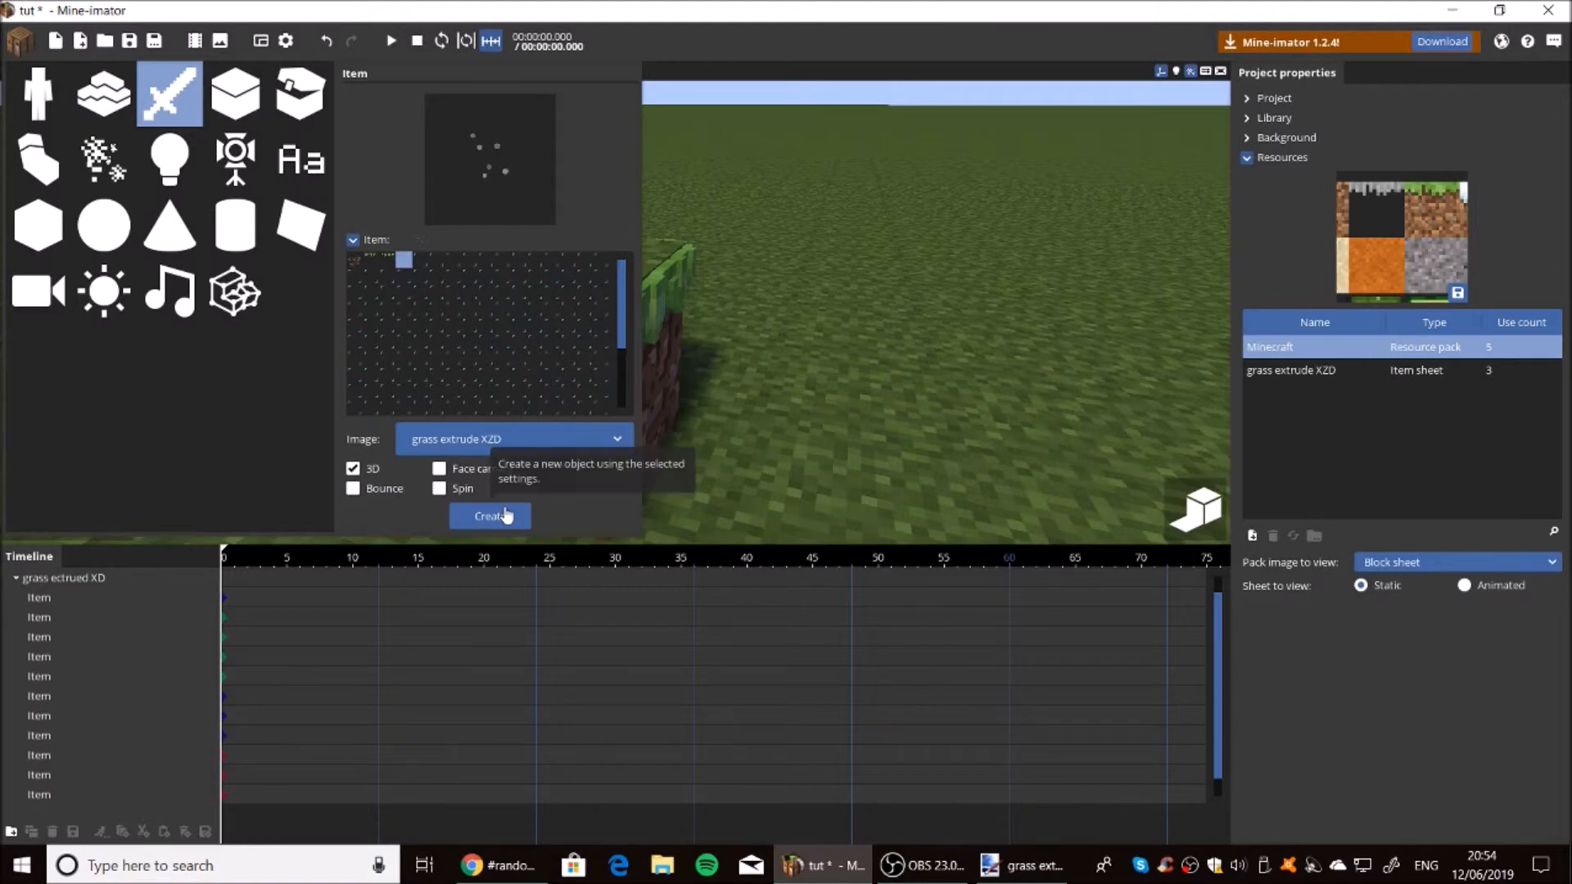
left_click(494, 516)
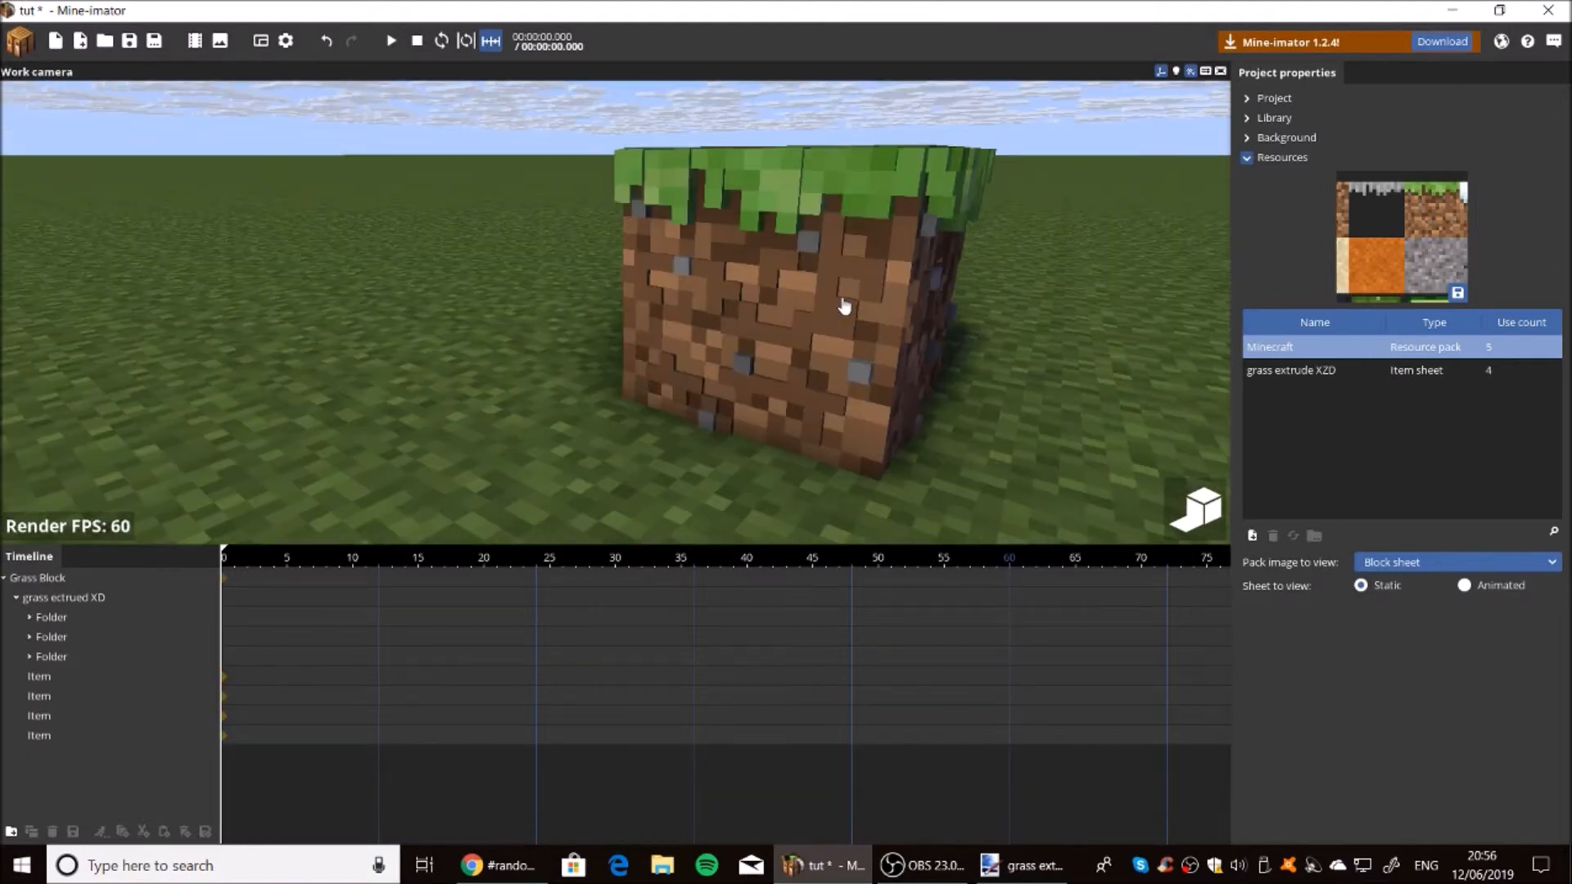
key("w")
mouse_move(615, 312)
right_mouse_down()
mouse_move(696, 319)
mouse_move(757, 246)
mouse_move(655, 253)
mouse_move(614, 311)
right_mouse_up()
key("s")
key("w")
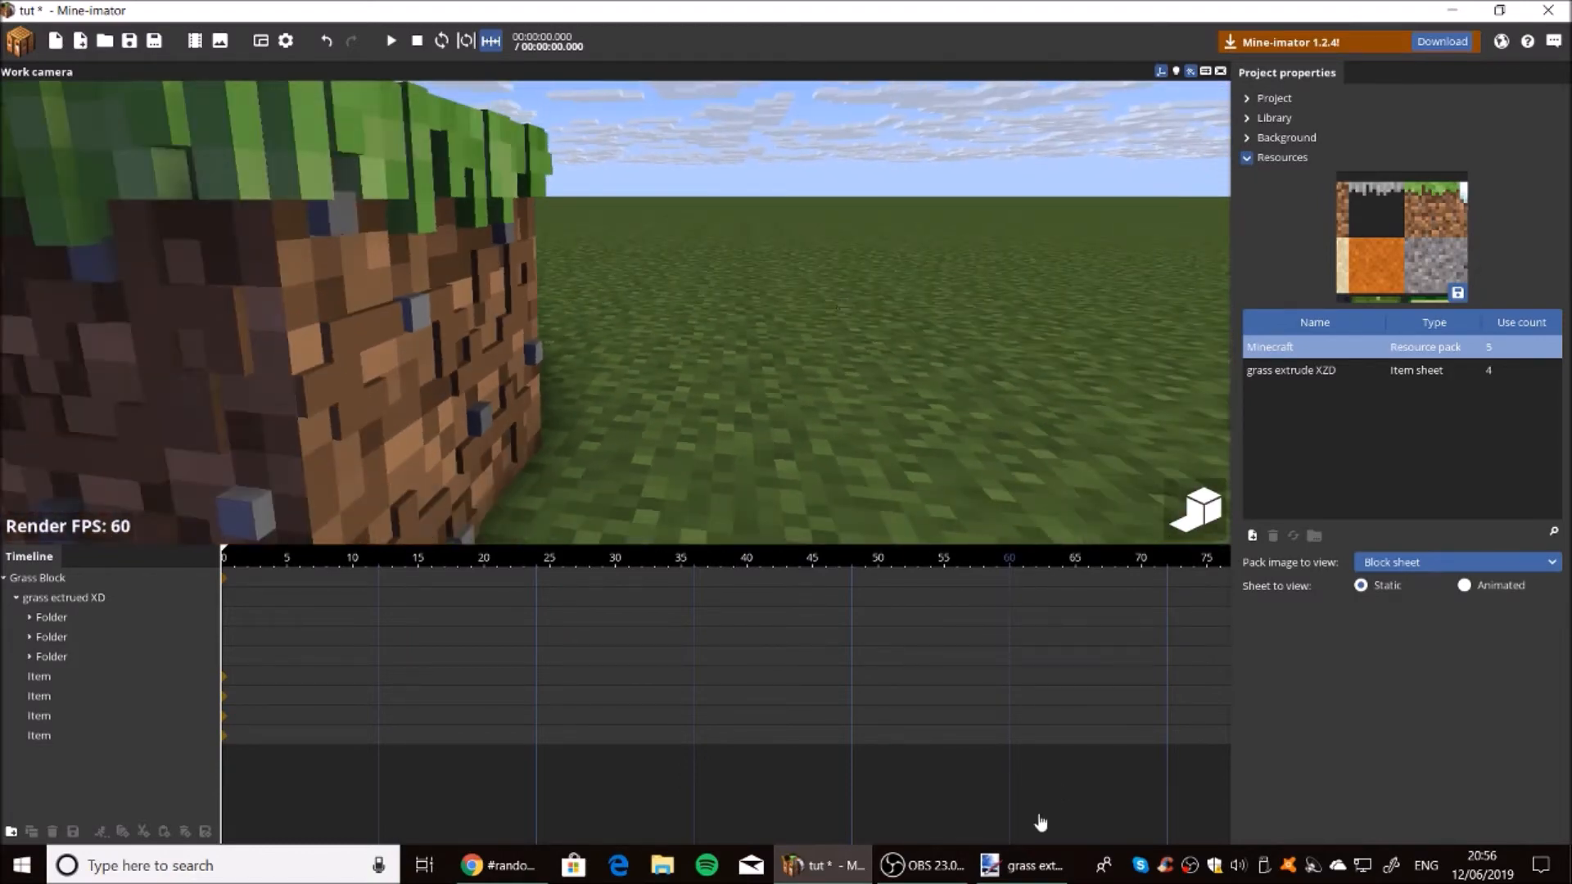
Switch to paint.net and copy a 23 × 18 pixel stone area from qwertyuiop.png into grass extrude XZD.png.
left_click(986, 868)
left_click(364, 11)
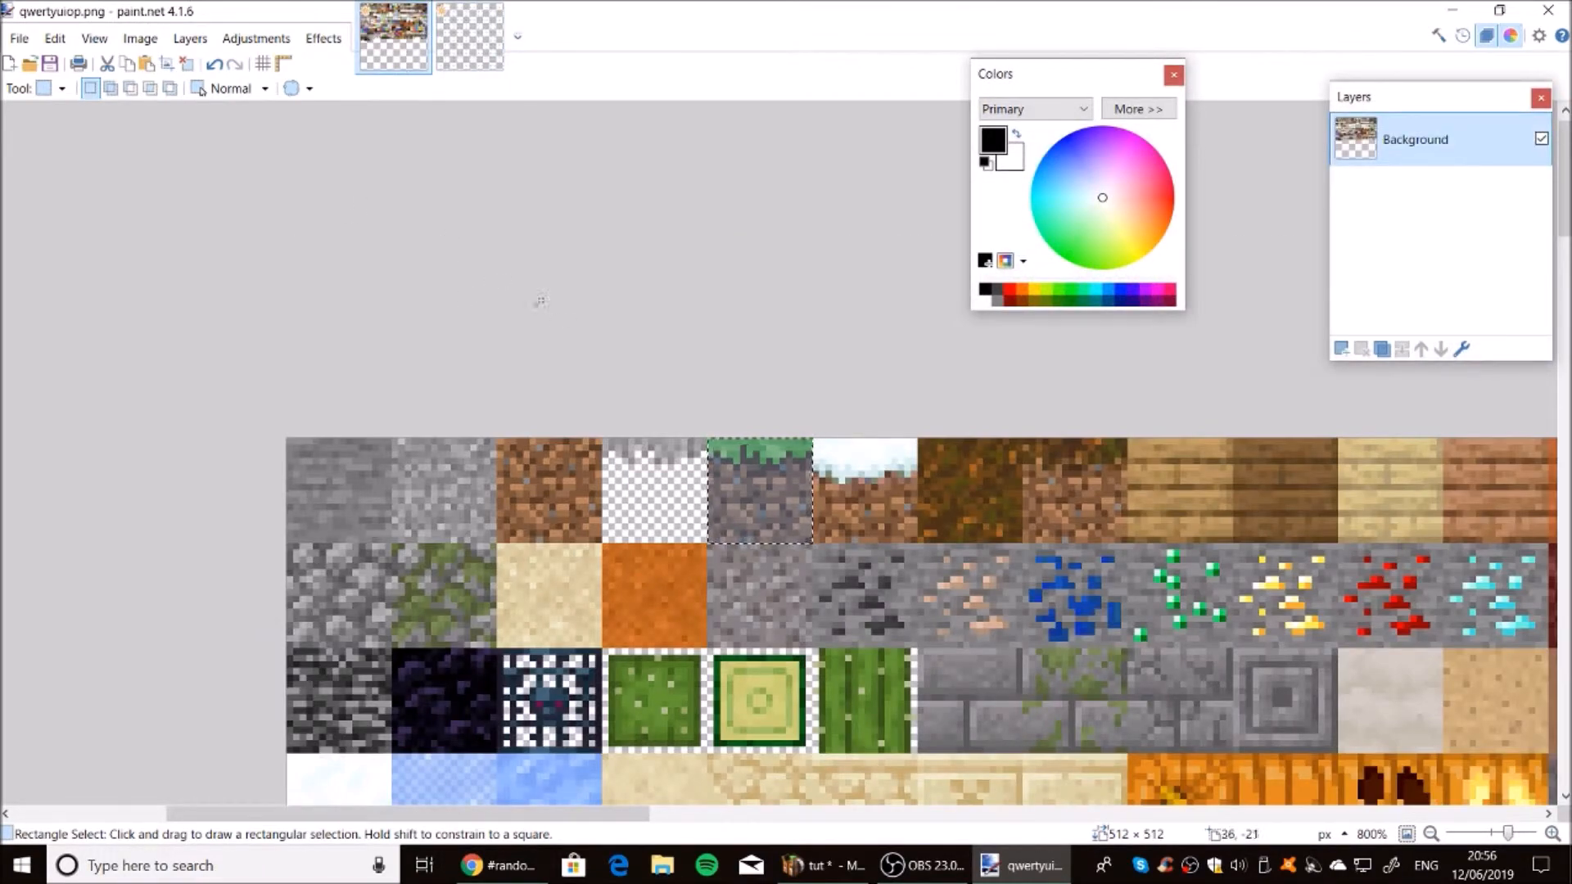
left_click_drag(319, 451, 469, 569)
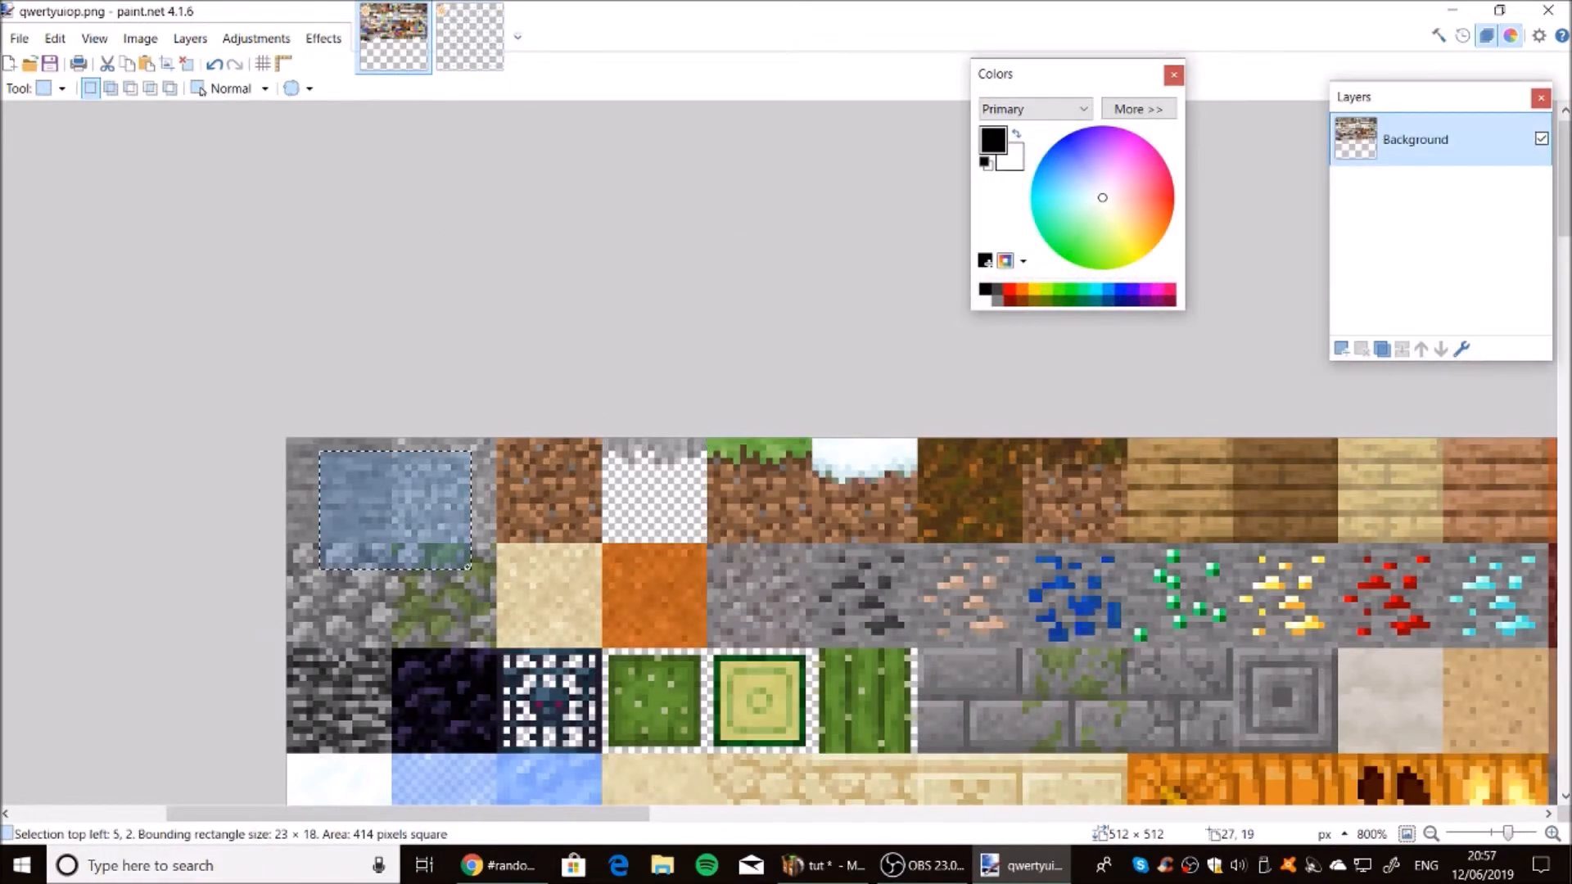
left_click(463, 33)
key("ctrl+v")
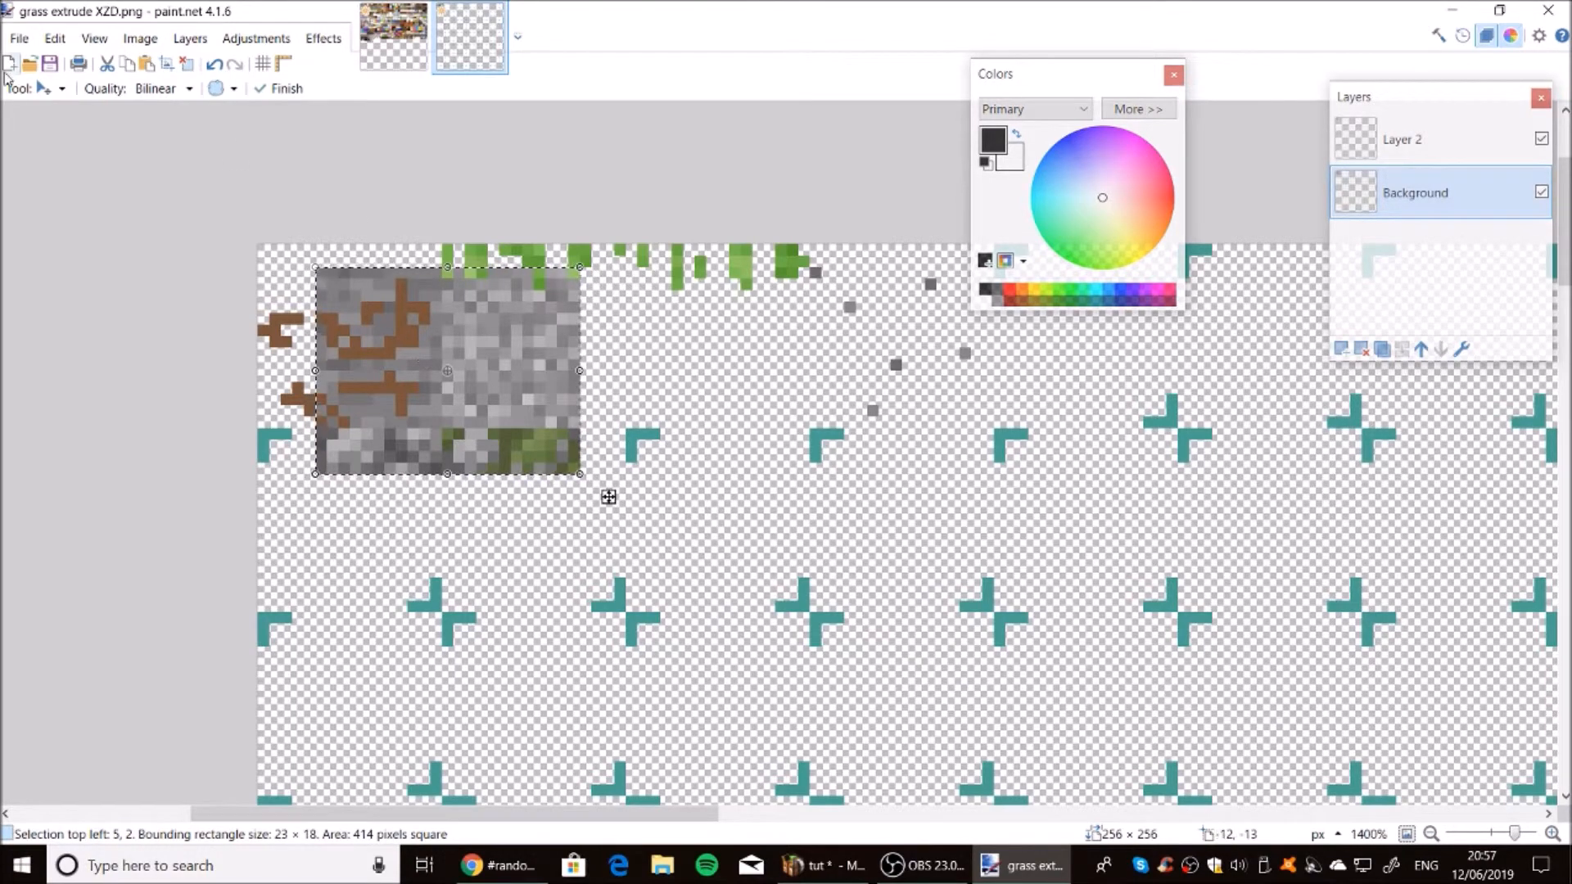
Try moving a 9 × 6 pixel piece of the pasted stone to the empty area among the grey pixels.
left_click(25, 88)
left_click(66, 115)
left_click_drag(512, 303, 410, 370)
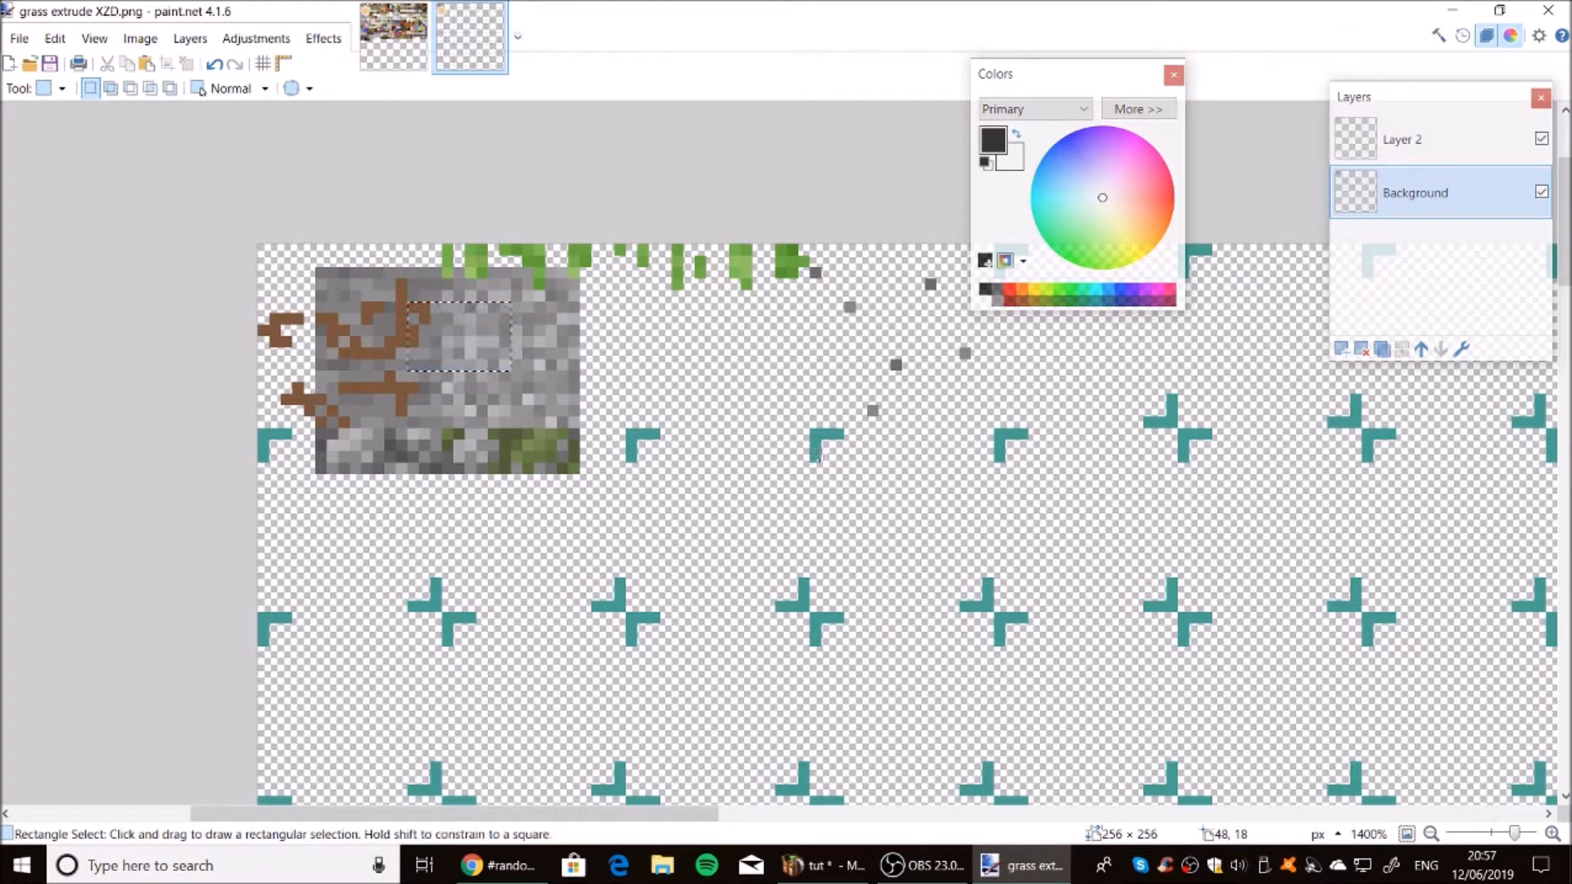
key("m")
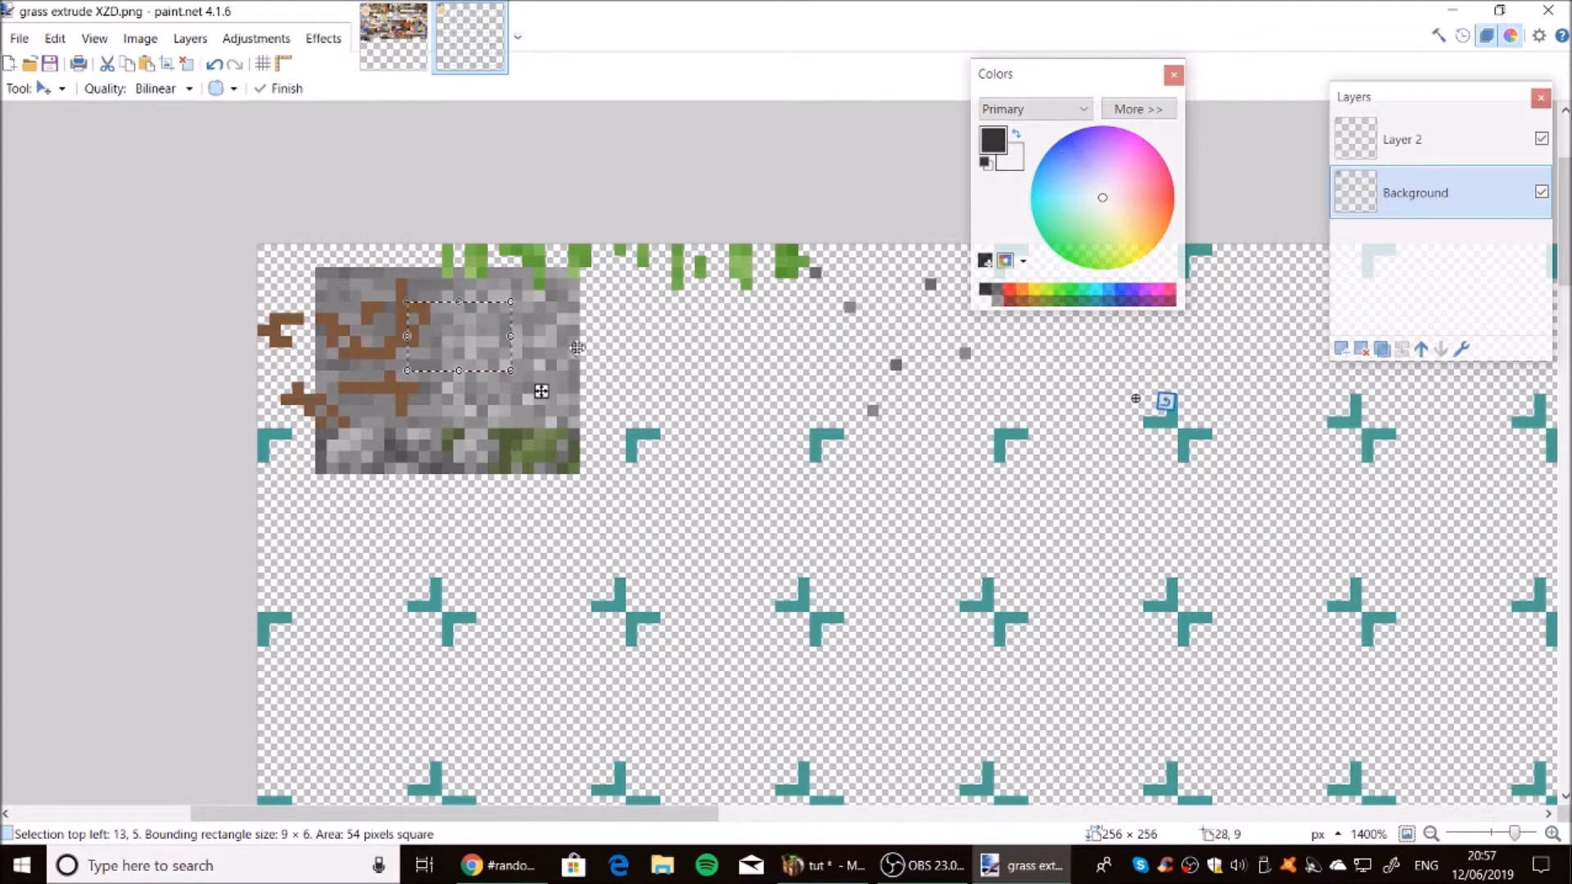
left_click_drag(494, 344, 885, 379)
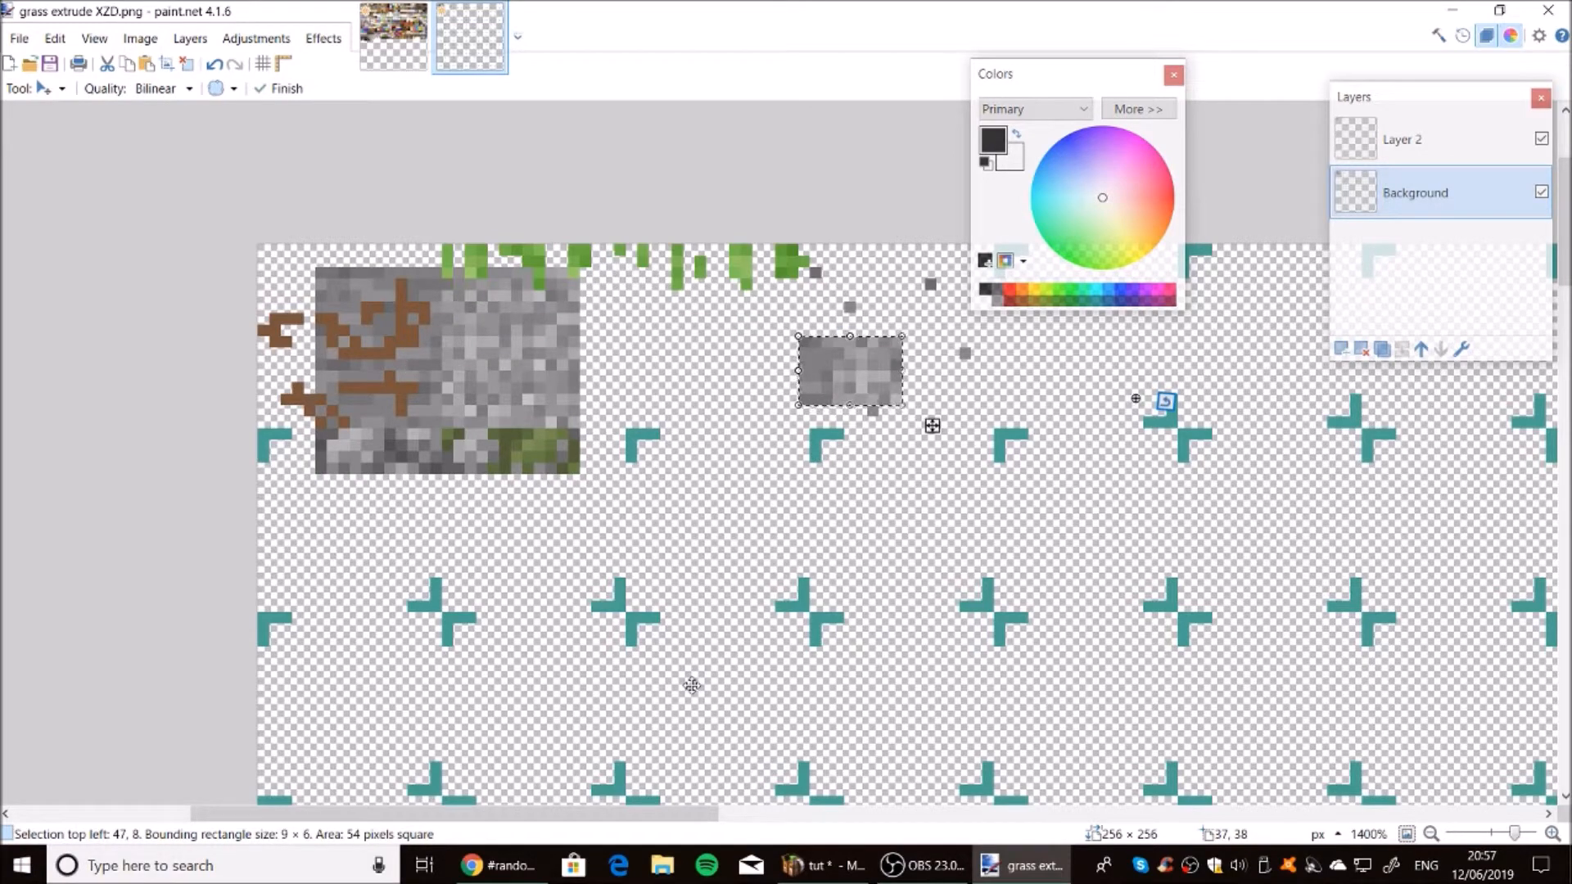
key("ctrl+z")
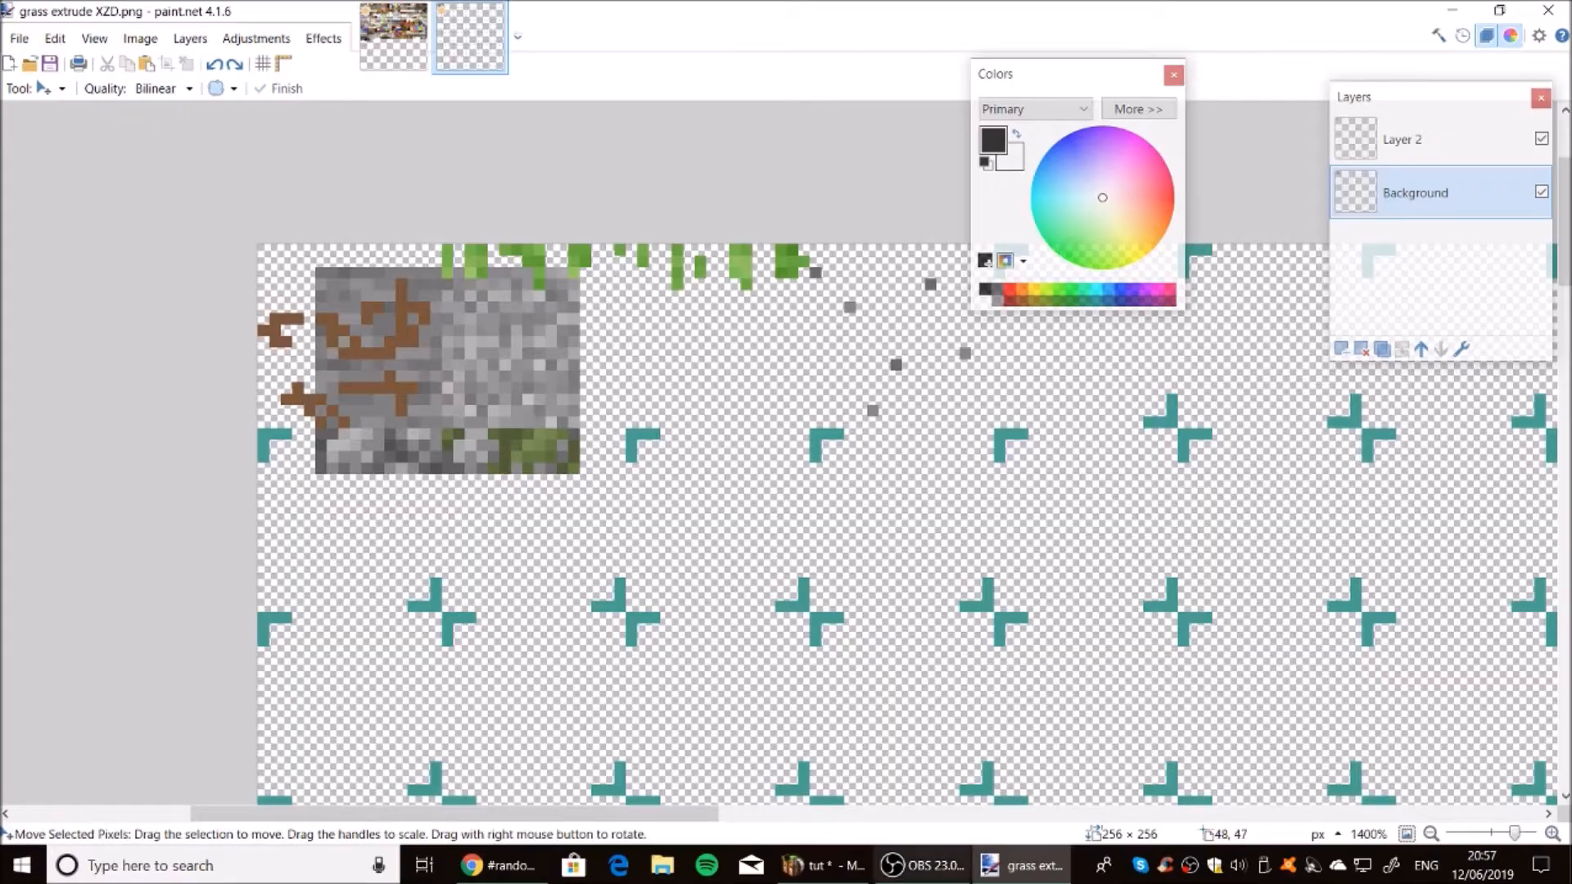
Switch back to Mine-imator and examine the extruded block from inside and above, and the stone textures in the Minecraft block sheet preview.
left_click(819, 866)
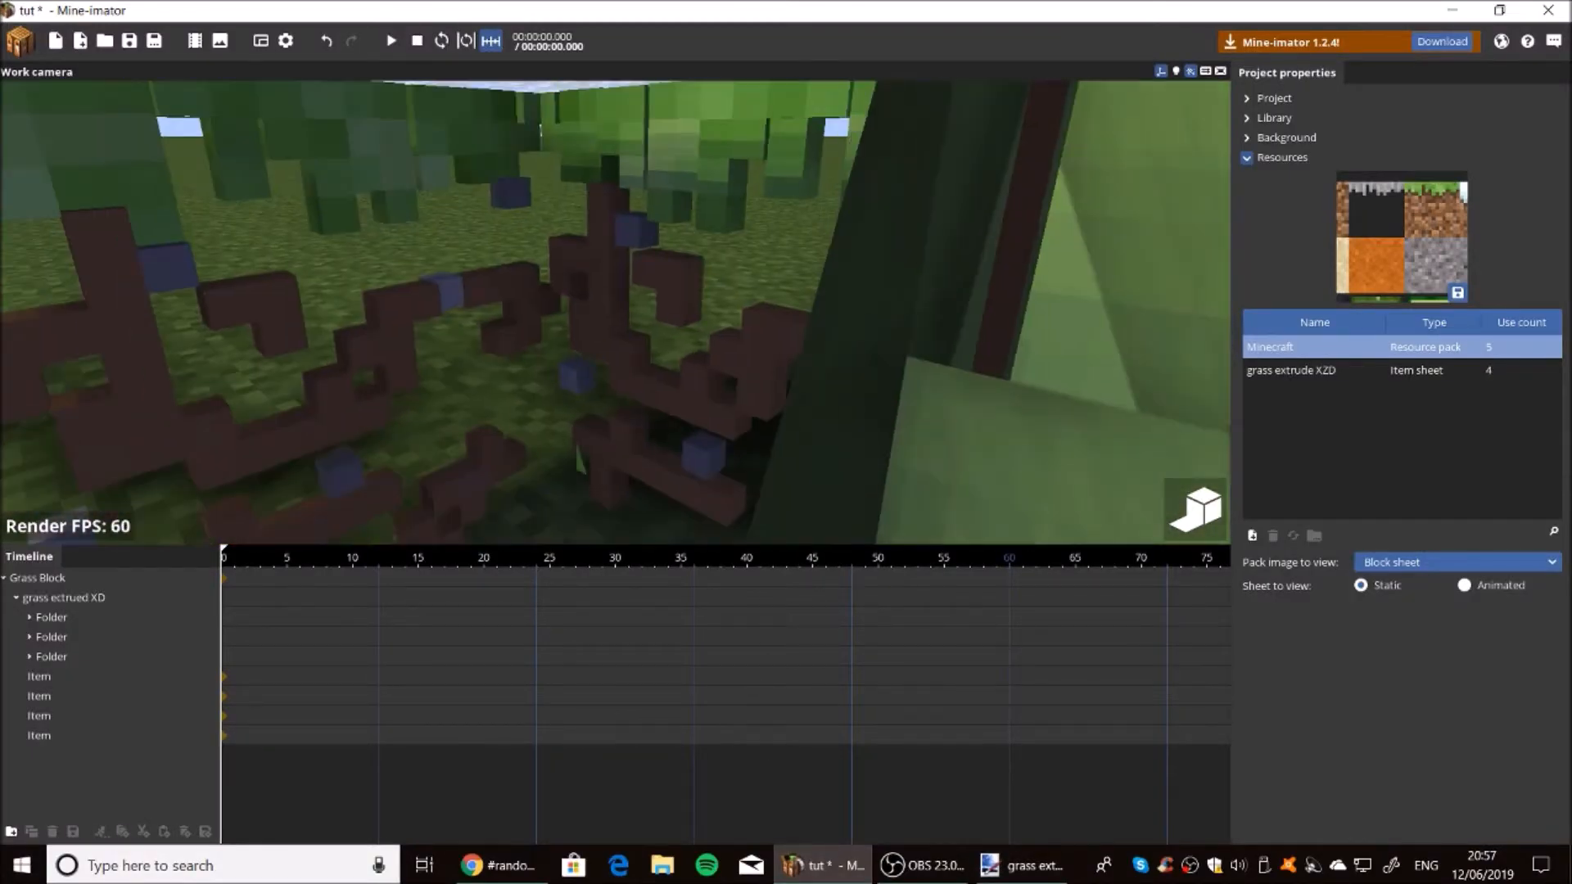
right_click_drag(615, 311, 614, 348)
mouse_move(770, 382)
right_mouse_down()
mouse_move(737, 385)
mouse_move(770, 382)
right_mouse_up()
left_click_drag(770, 383, 802, 367)
left_click_drag(1442, 250, 1505, 268)
left_click_drag(1395, 246, 1386, 186)
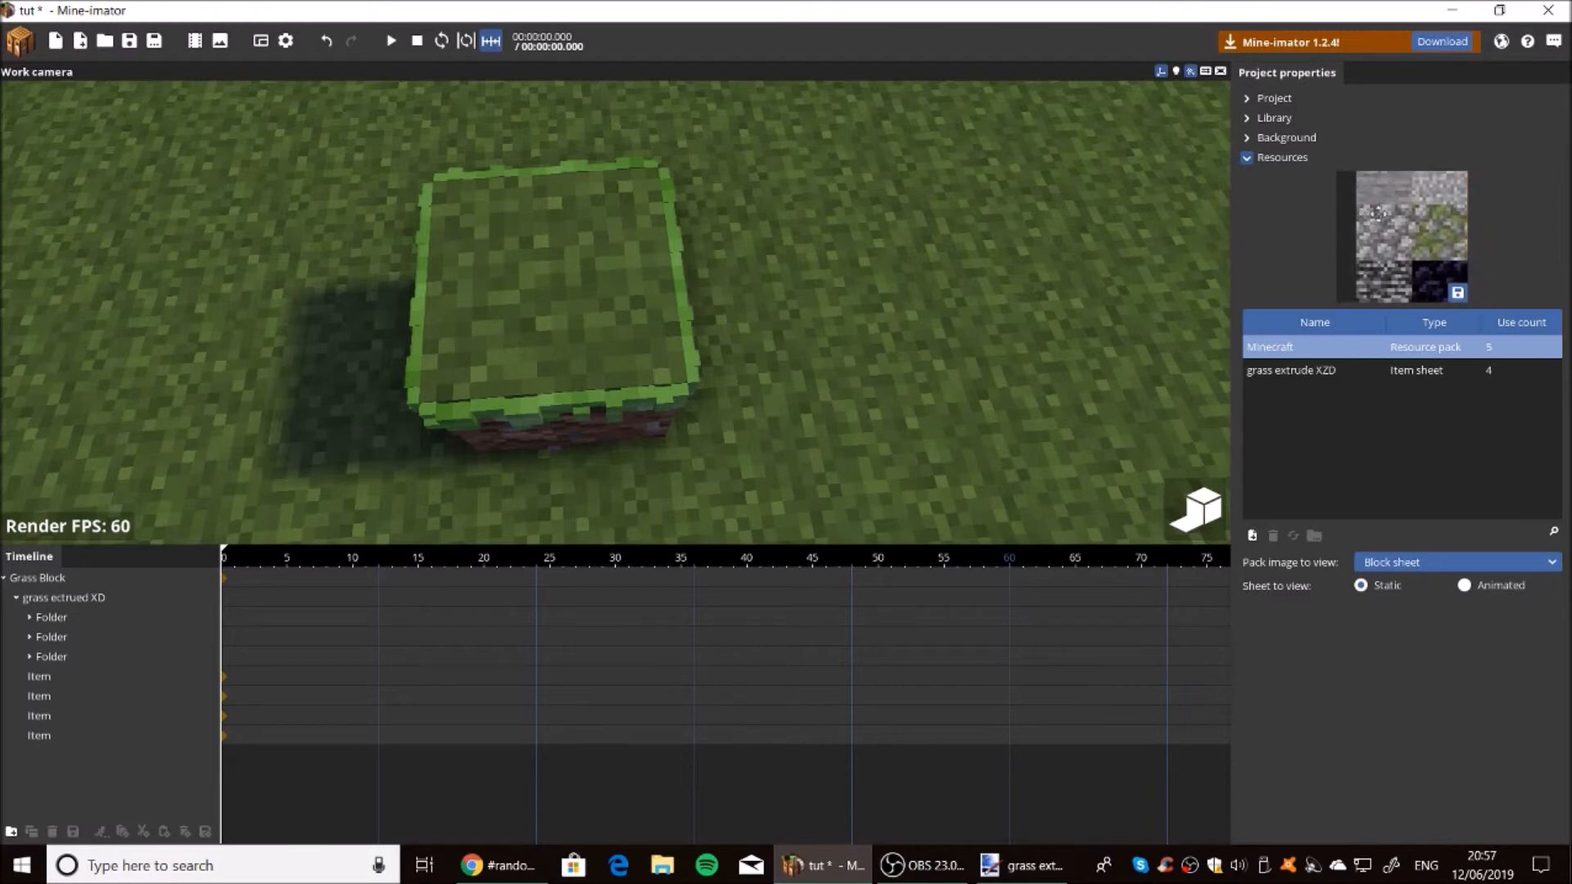